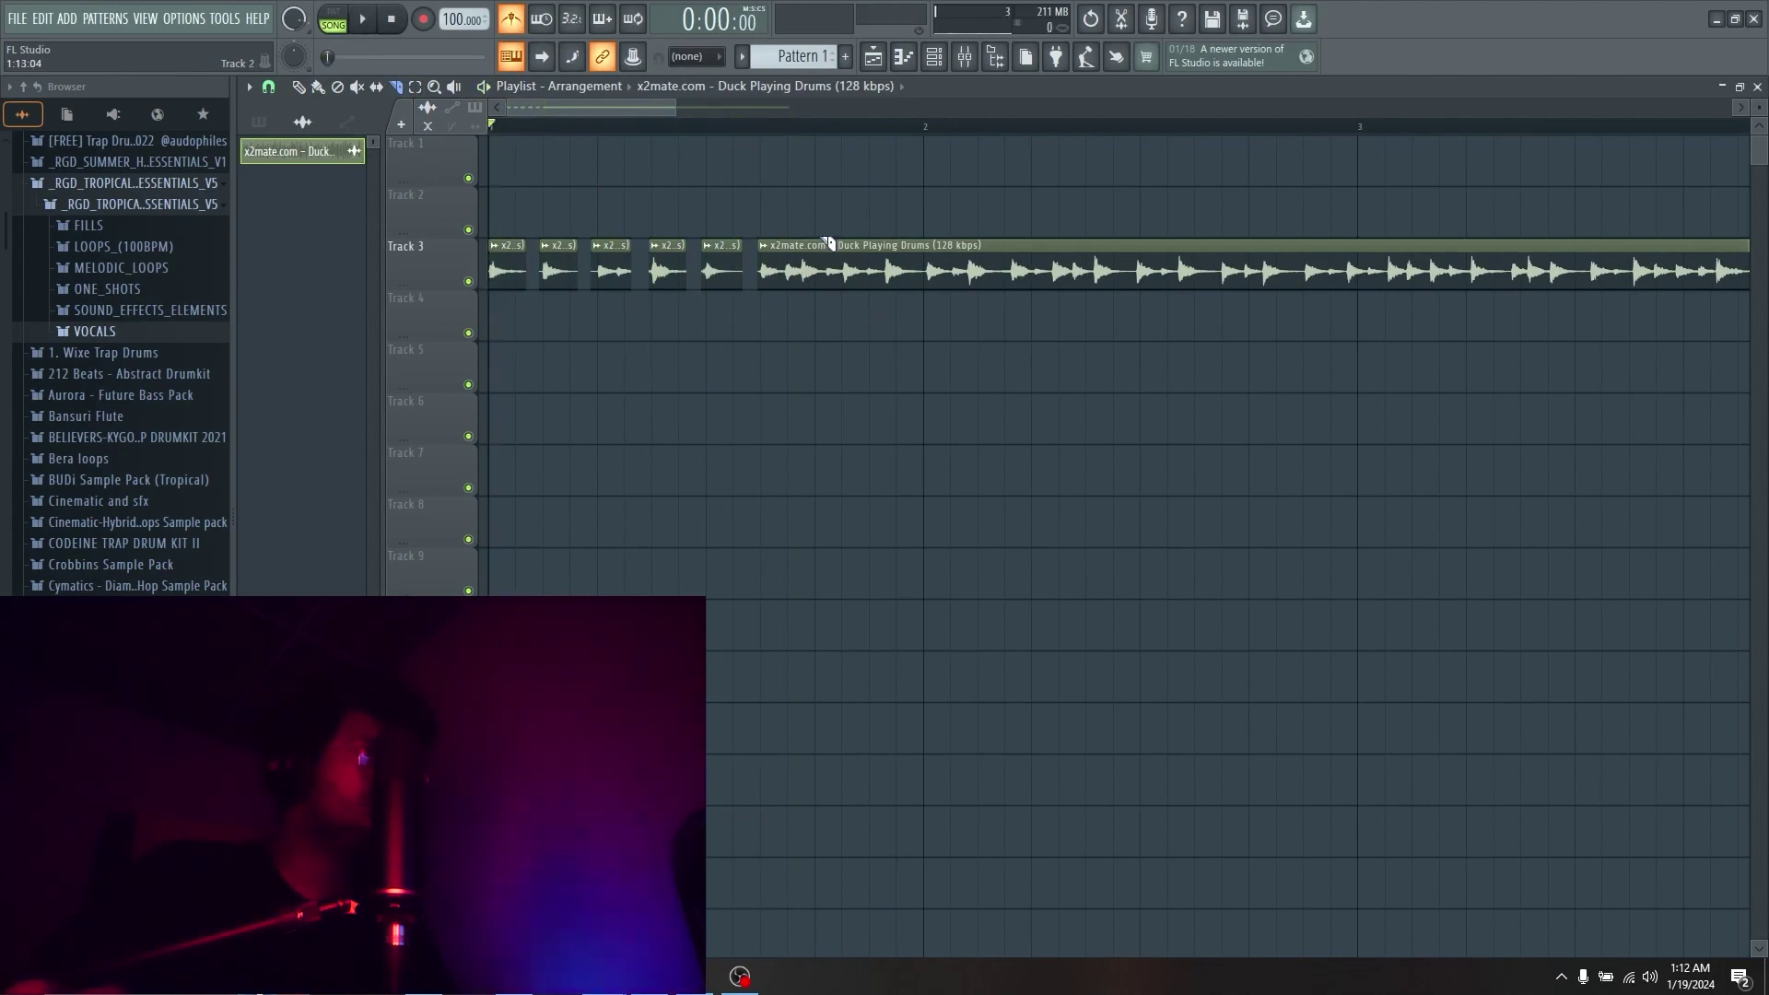
# Shift the remaining long drum clip on Track 3 further along the timeline, leaving a gap after the sixth slice, and play back the rhythm.
pyautogui.click(299, 86)
pyautogui.moveTo(871, 269); pyautogui.dragTo(1032, 270)
pyautogui.press('space')
pyautogui.press('space')
pyautogui.press('space')
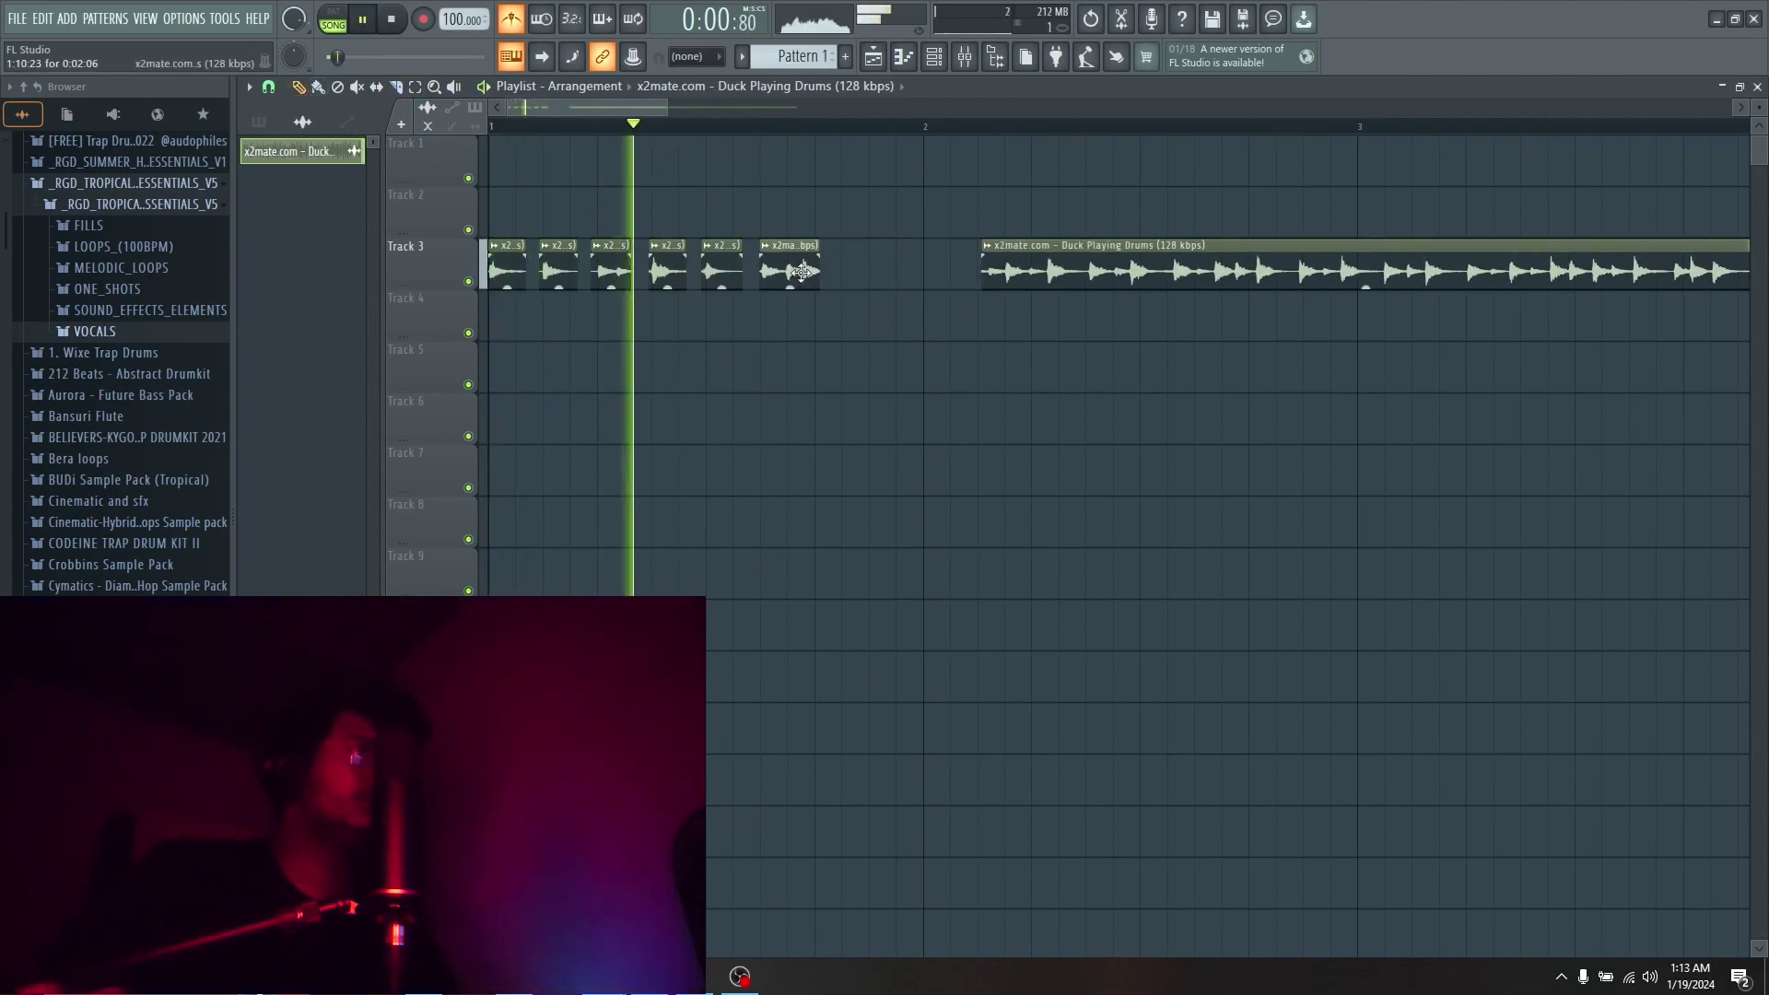
pyautogui.press('space')
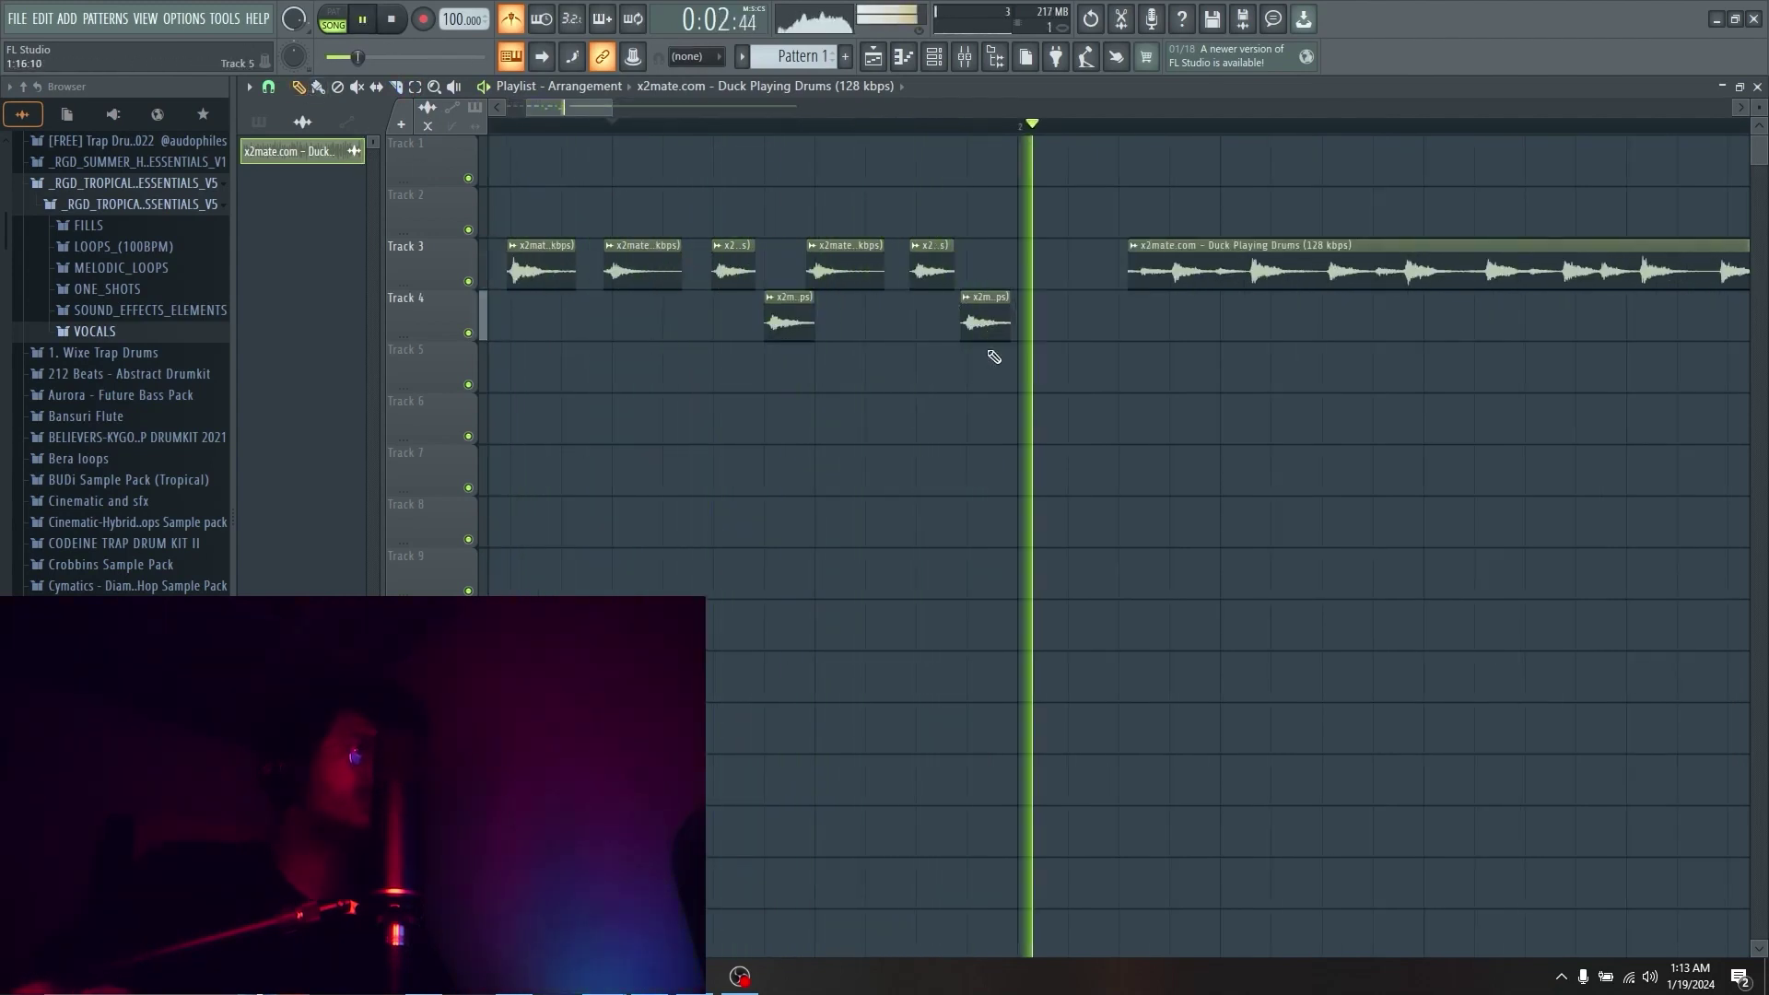
# Add Fruity Delay 2 to the first effect slot of the drum clip's mixer track and set its feedback mode to Invert.
pyautogui.doubleClick(852, 265)
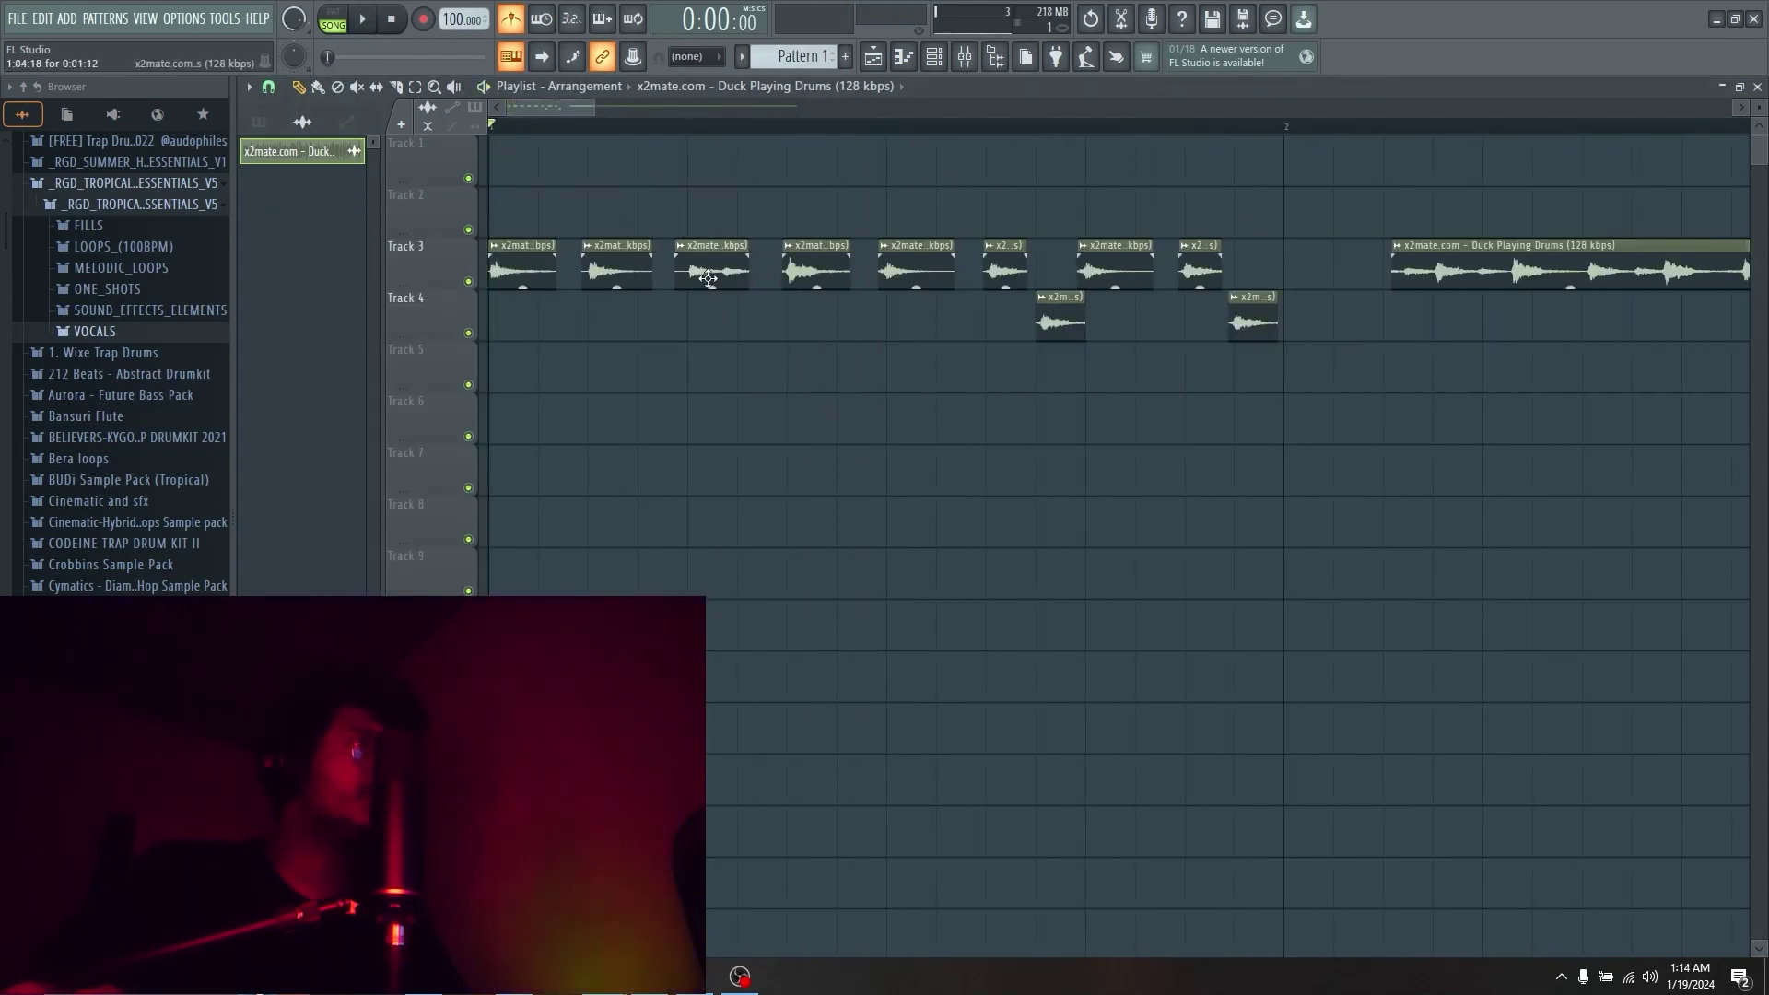
pyautogui.doubleClick(802, 281)
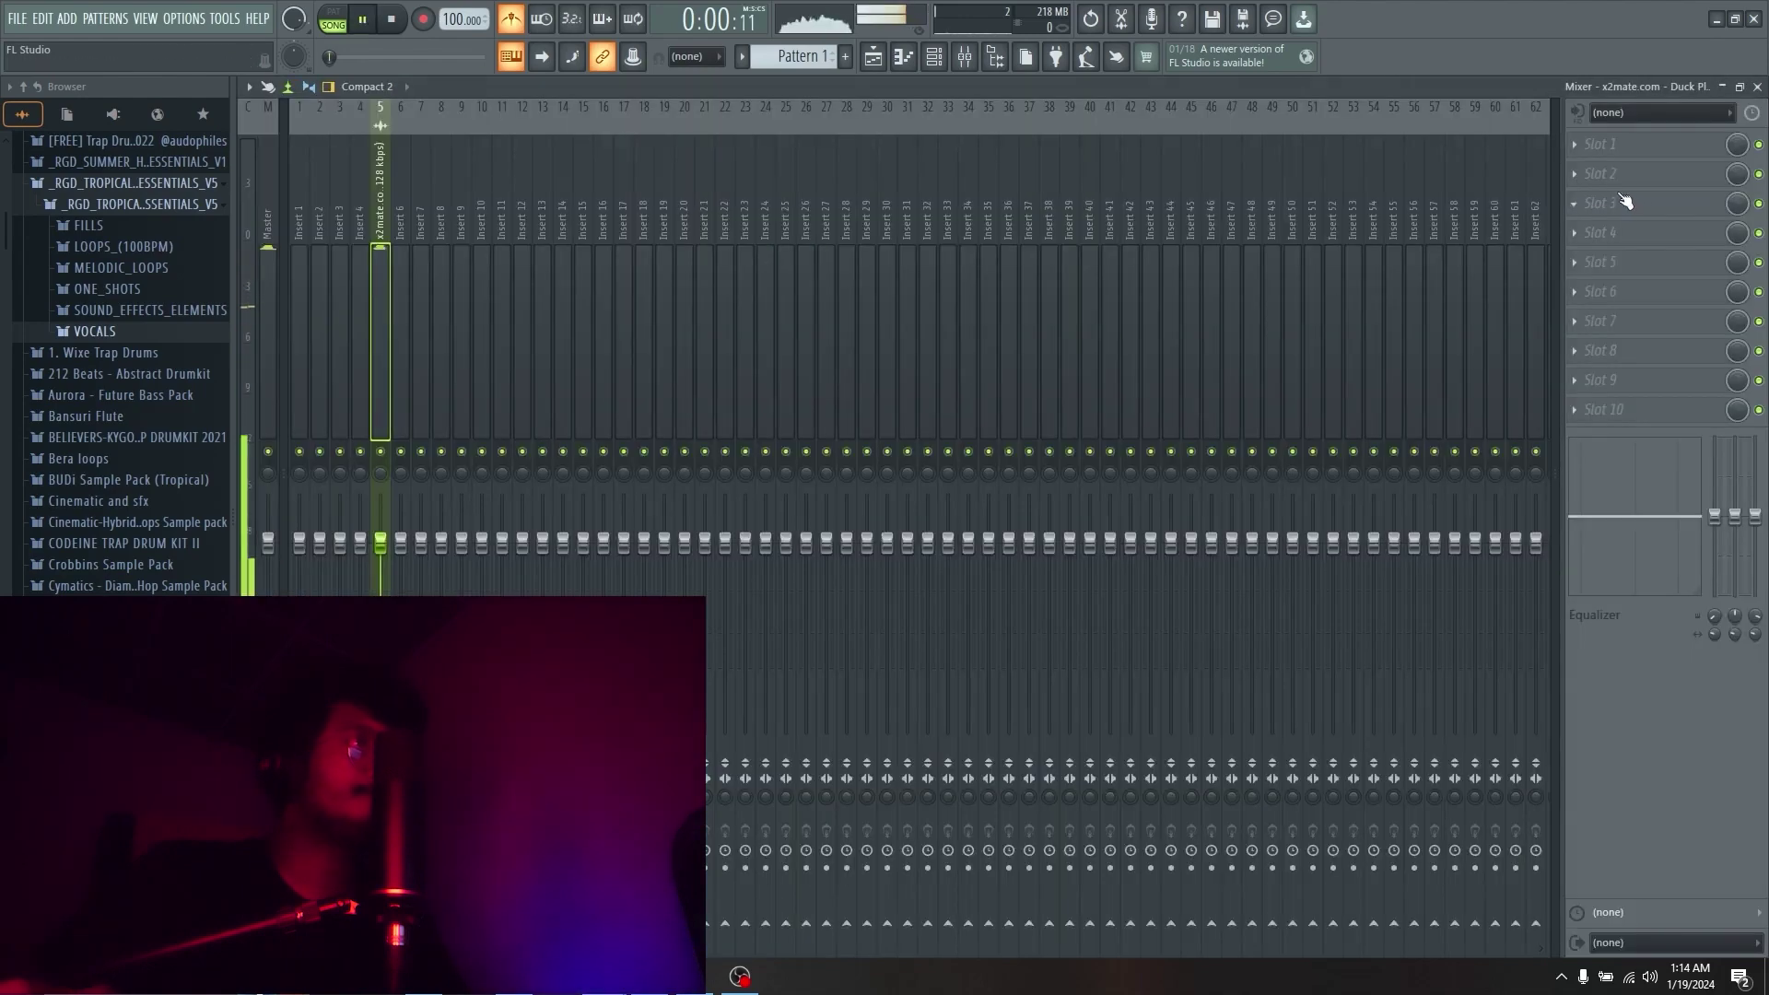
pyautogui.click(1118, 209)
pyautogui.click(451, 324)
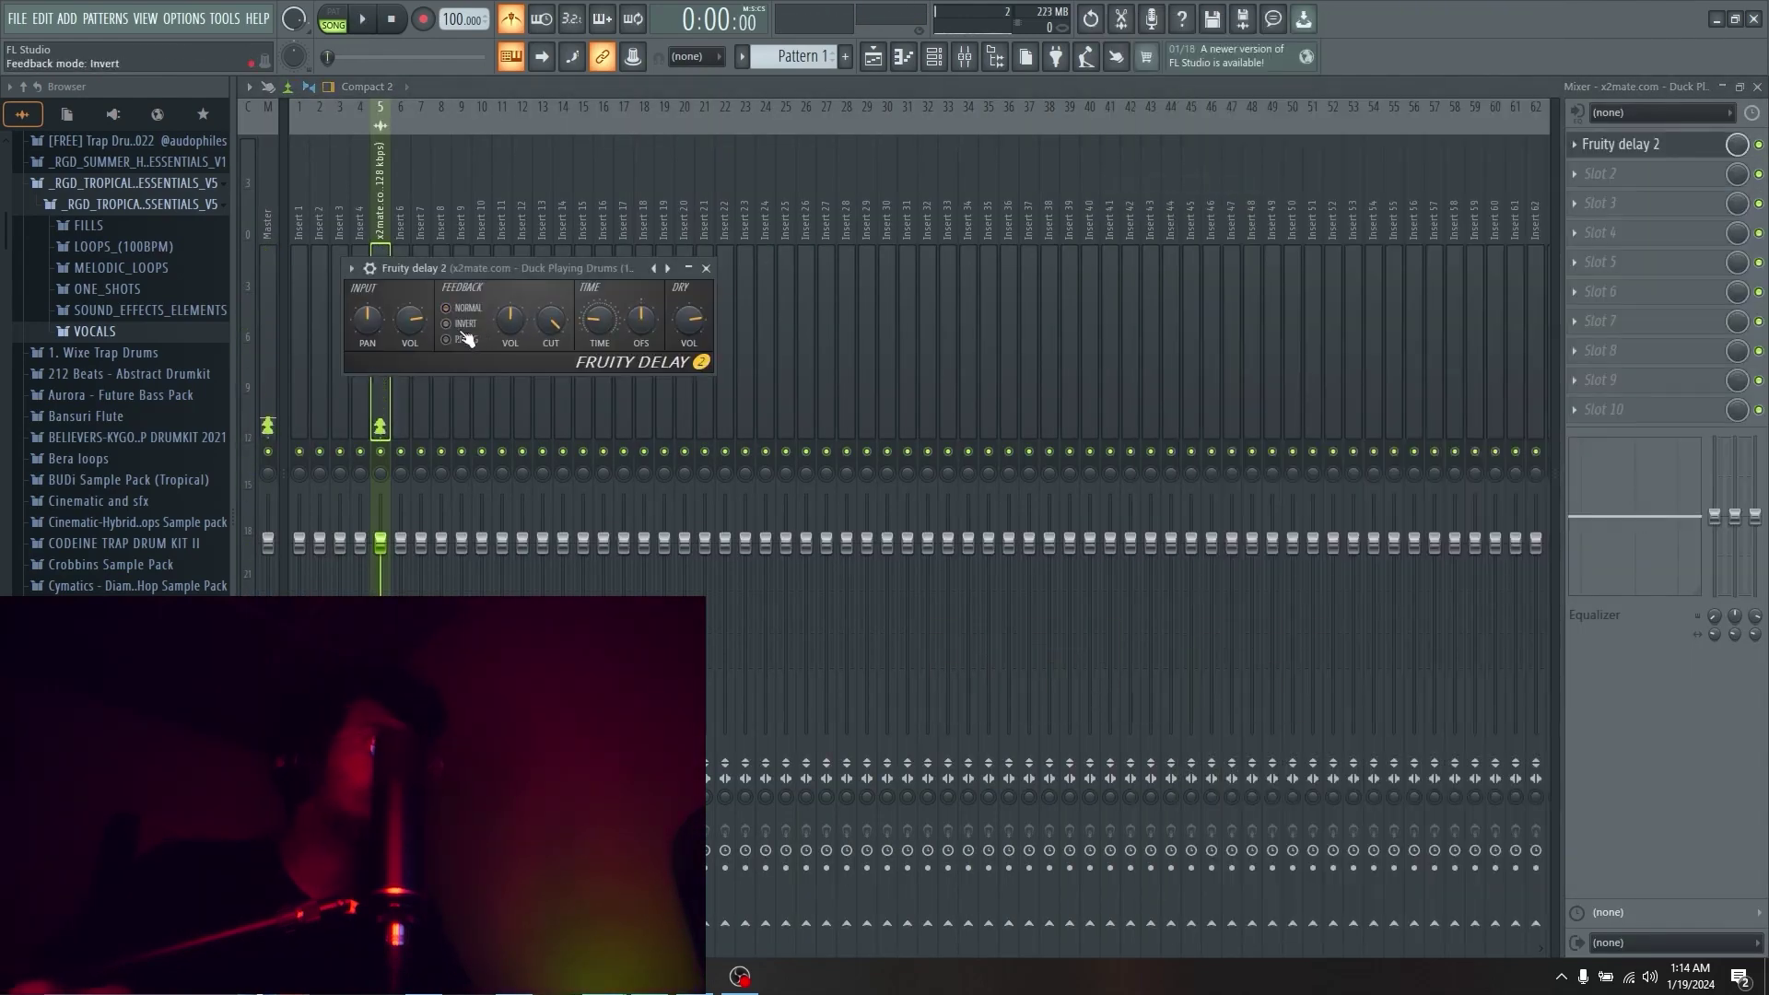
pyautogui.click(707, 268)
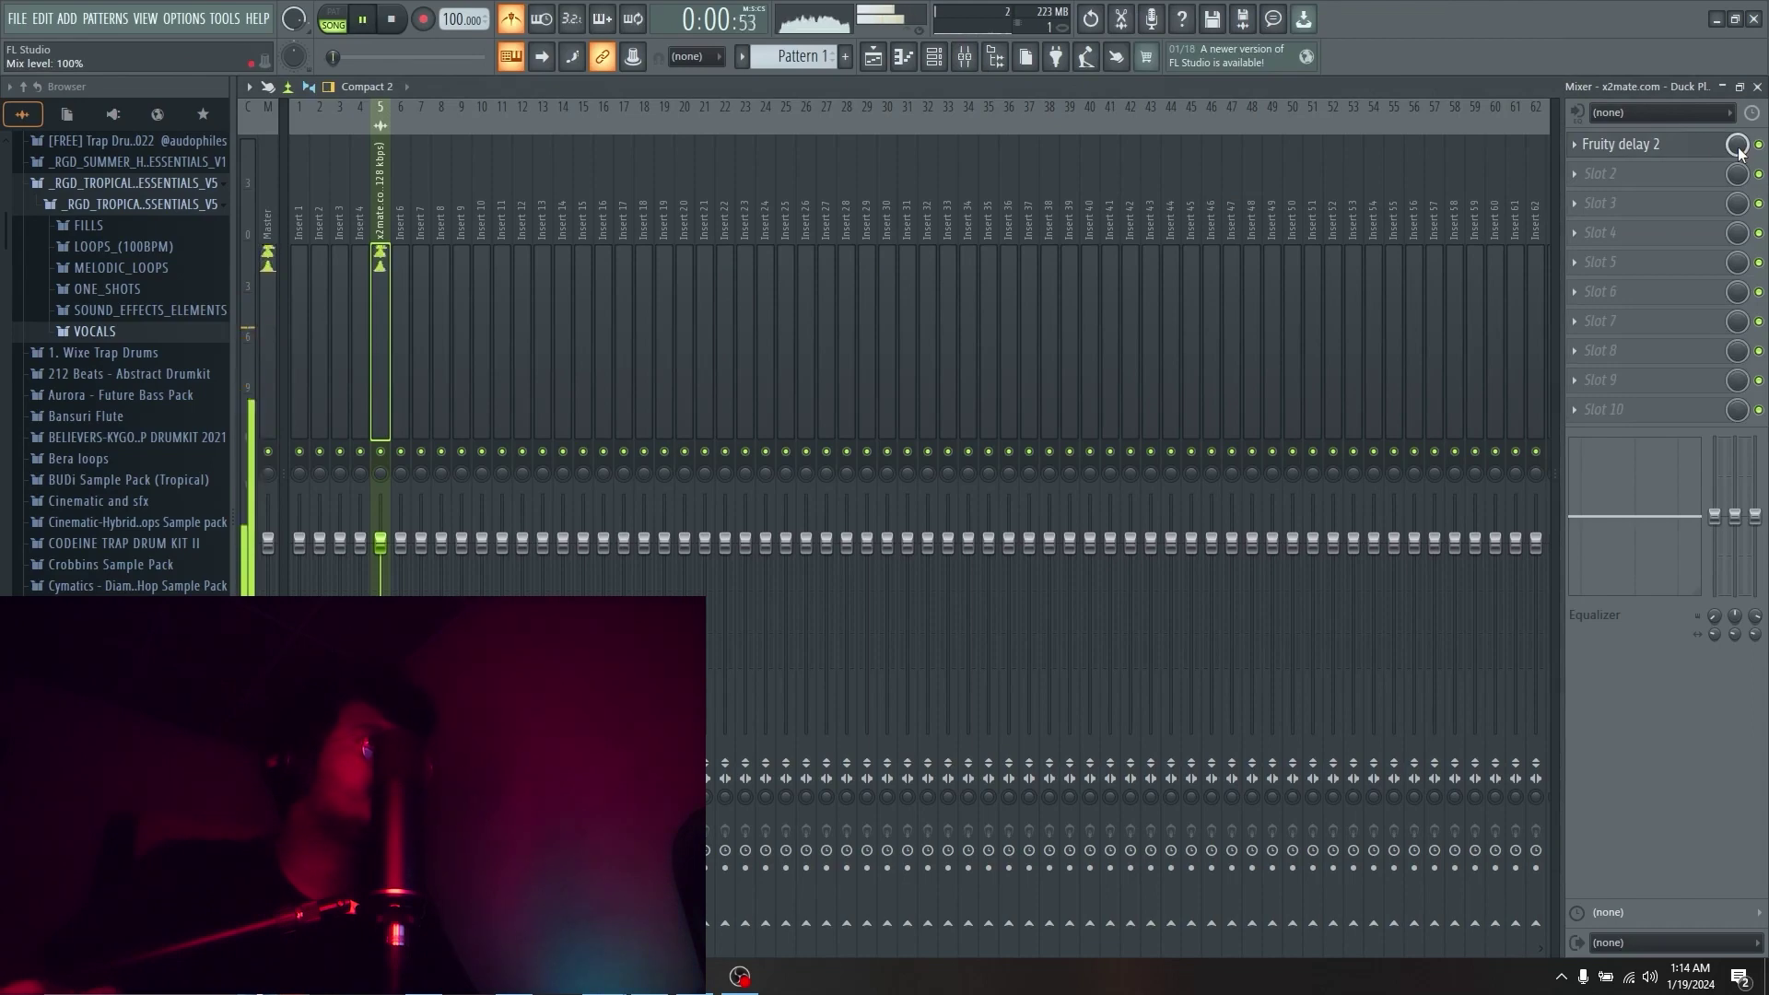
pyautogui.click(1621, 143)
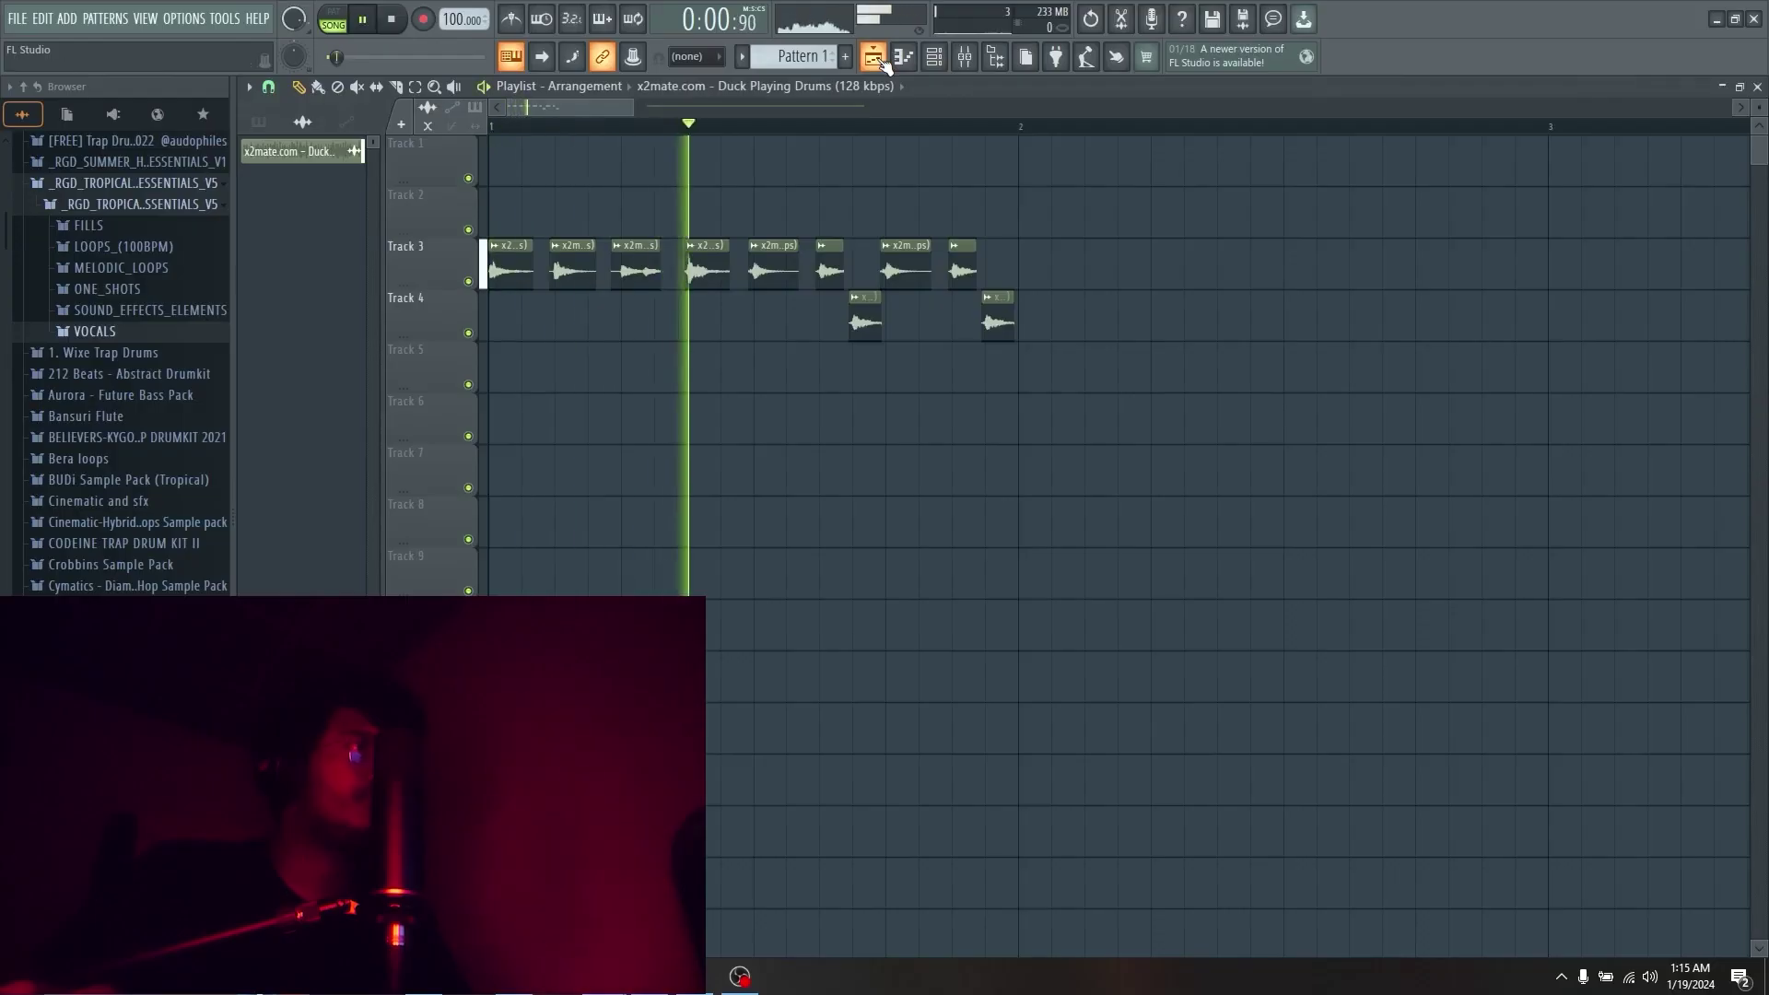
# Add Fruity Parametric EQ 2 to the drum mixer track, cutting the lows with band 1 and the highs with band 7, and dipping band 3.
pyautogui.press('F9')
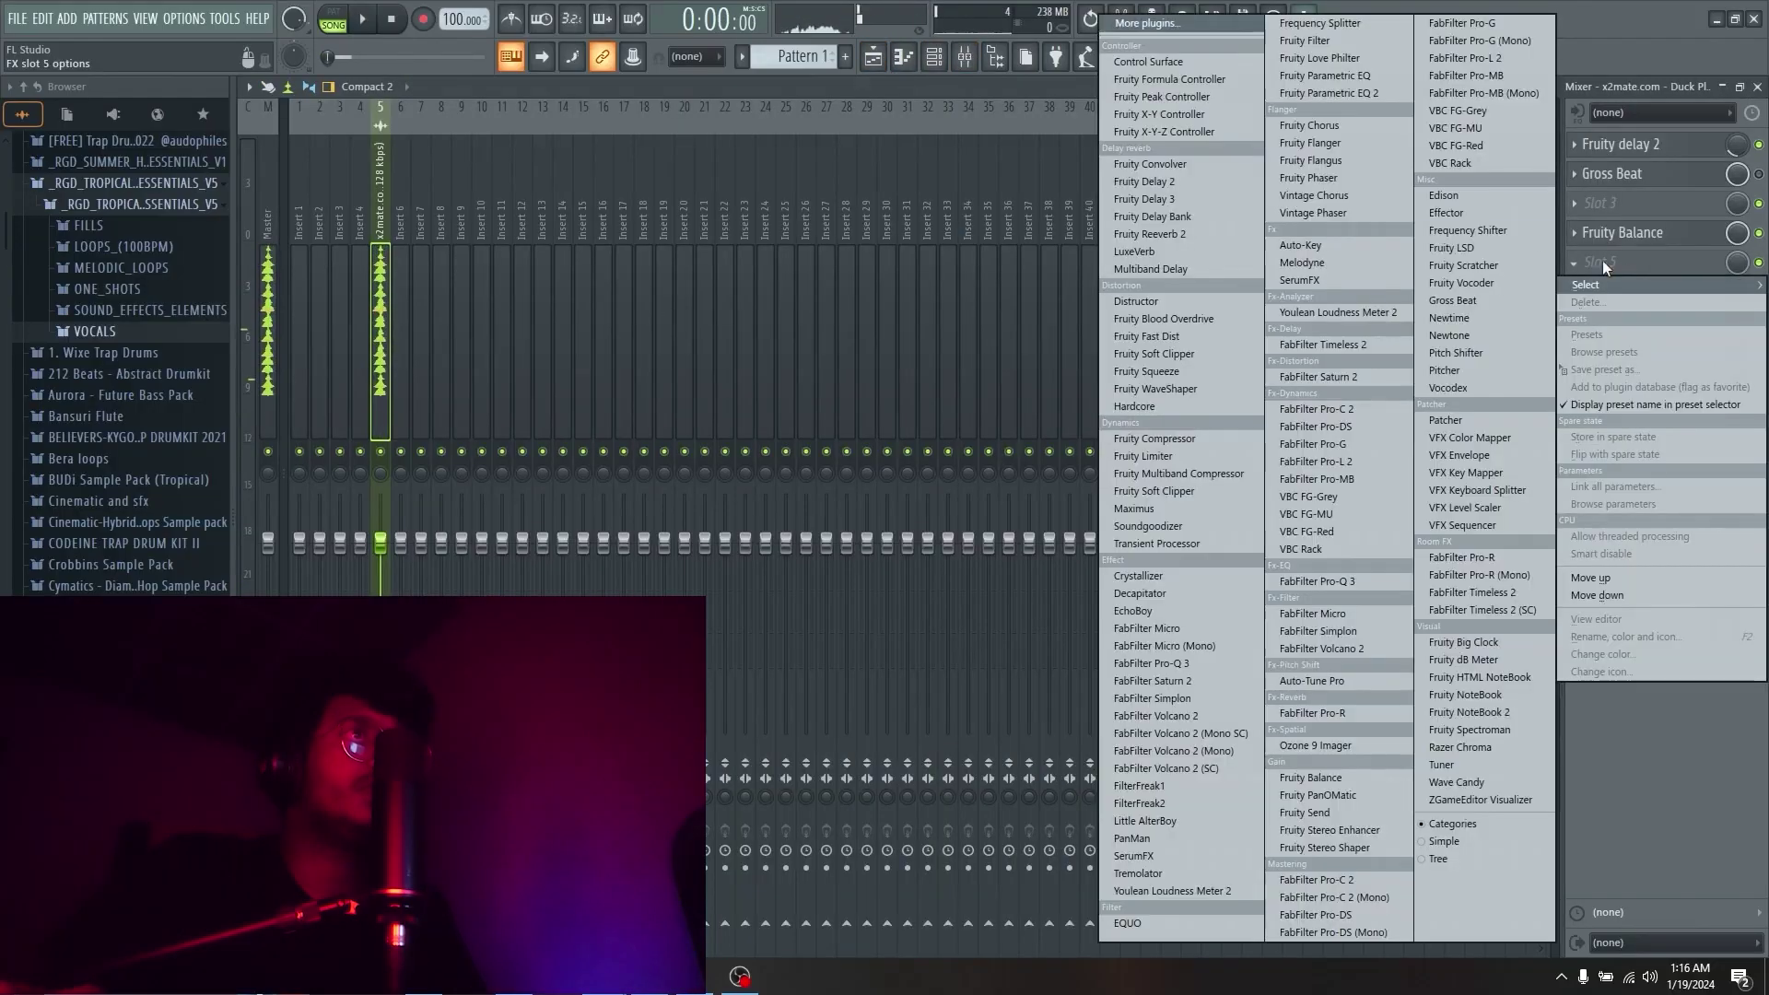
pyautogui.click(1329, 93)
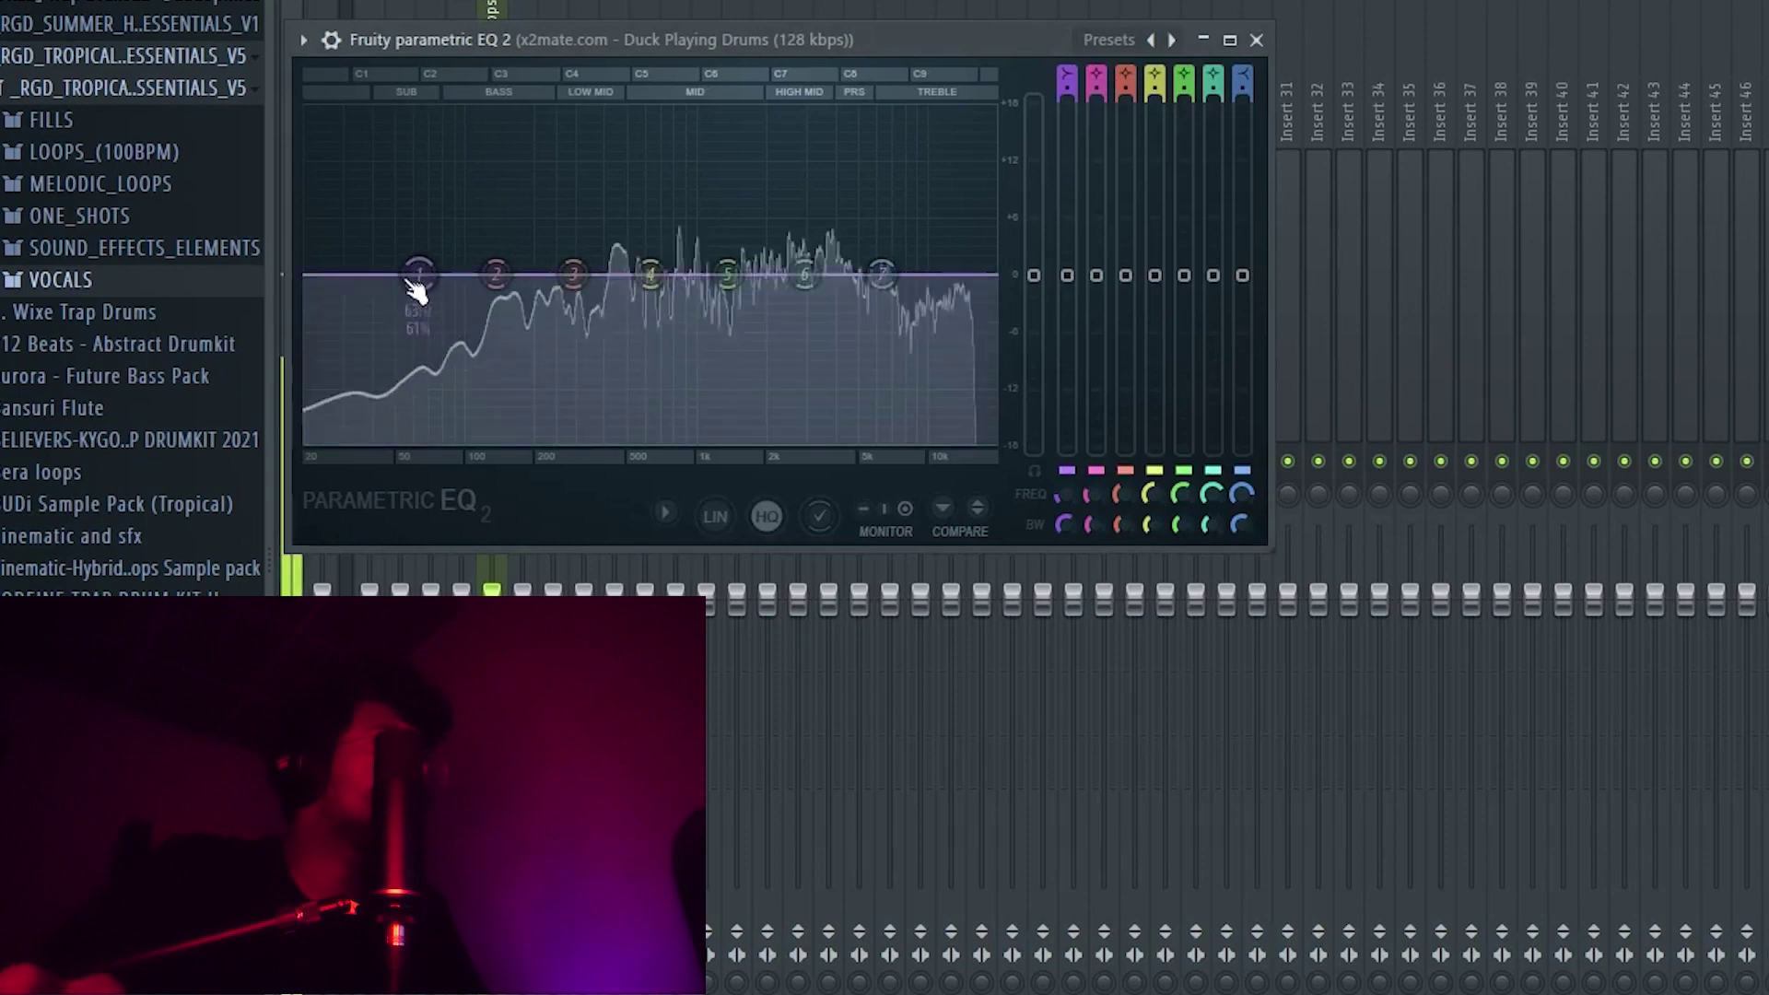
pyautogui.moveTo(442, 439); pyautogui.dragTo(486, 440)
pyautogui.moveTo(882, 274); pyautogui.dragTo(856, 439)
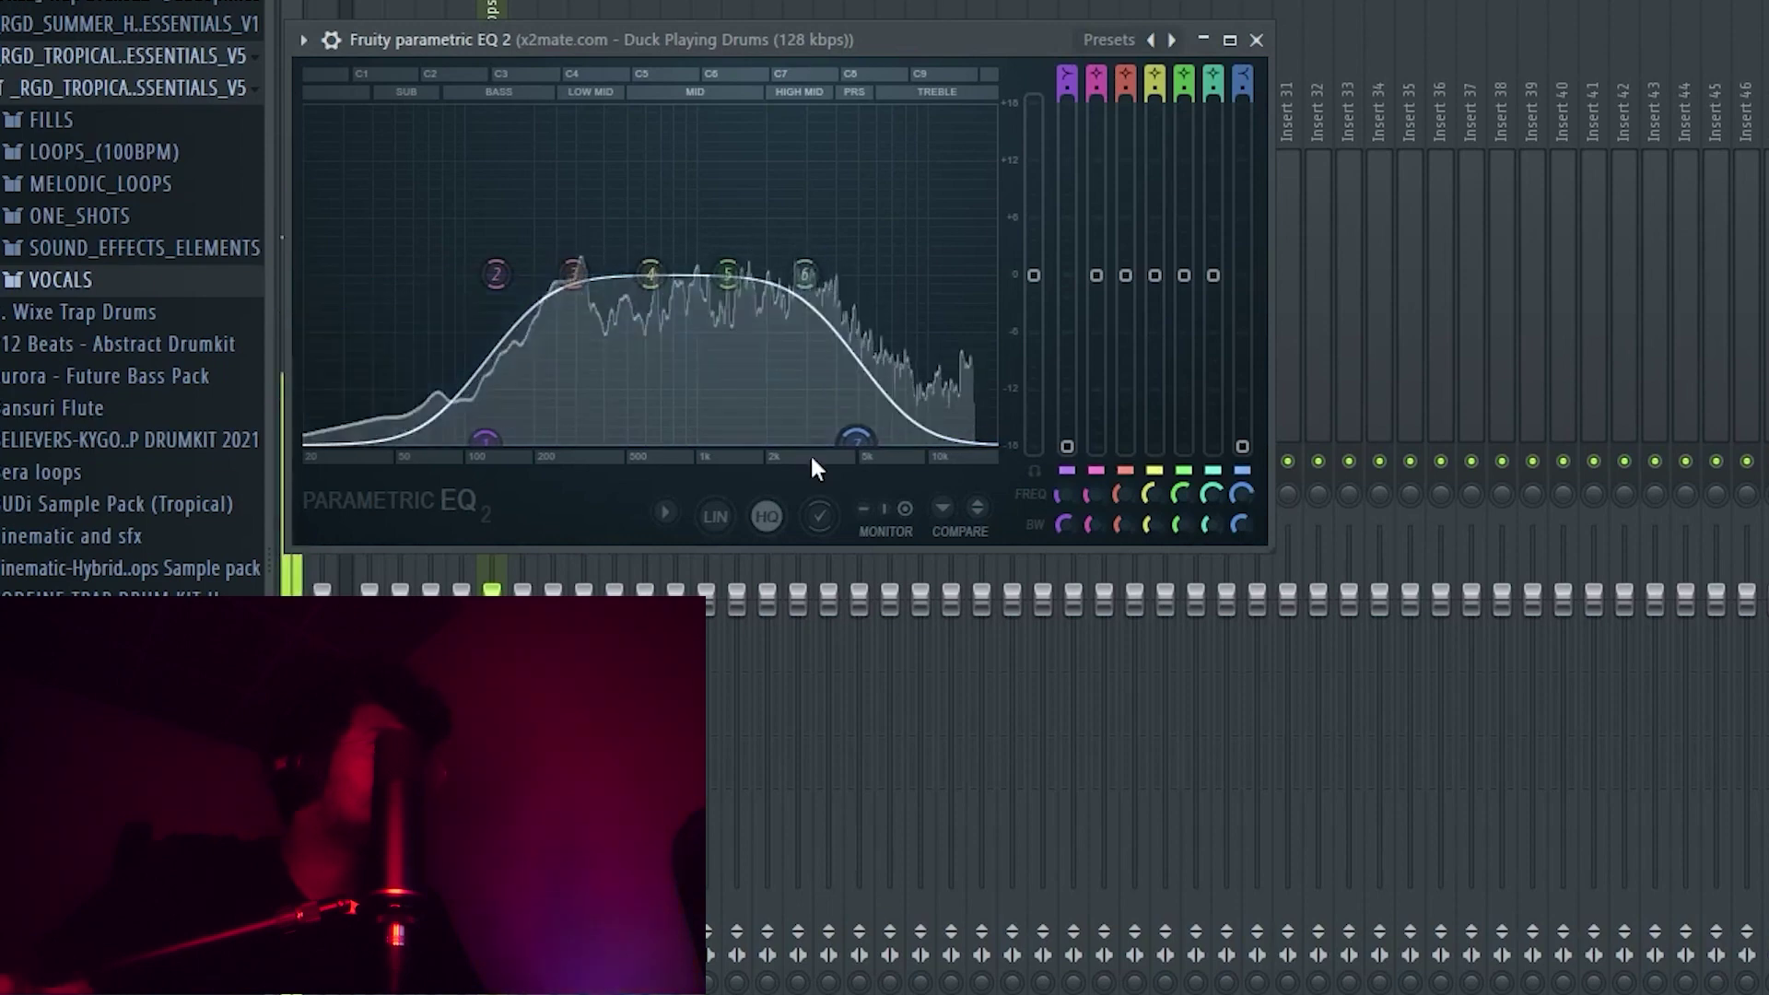
pyautogui.moveTo(572, 273); pyautogui.dragTo(585, 313)
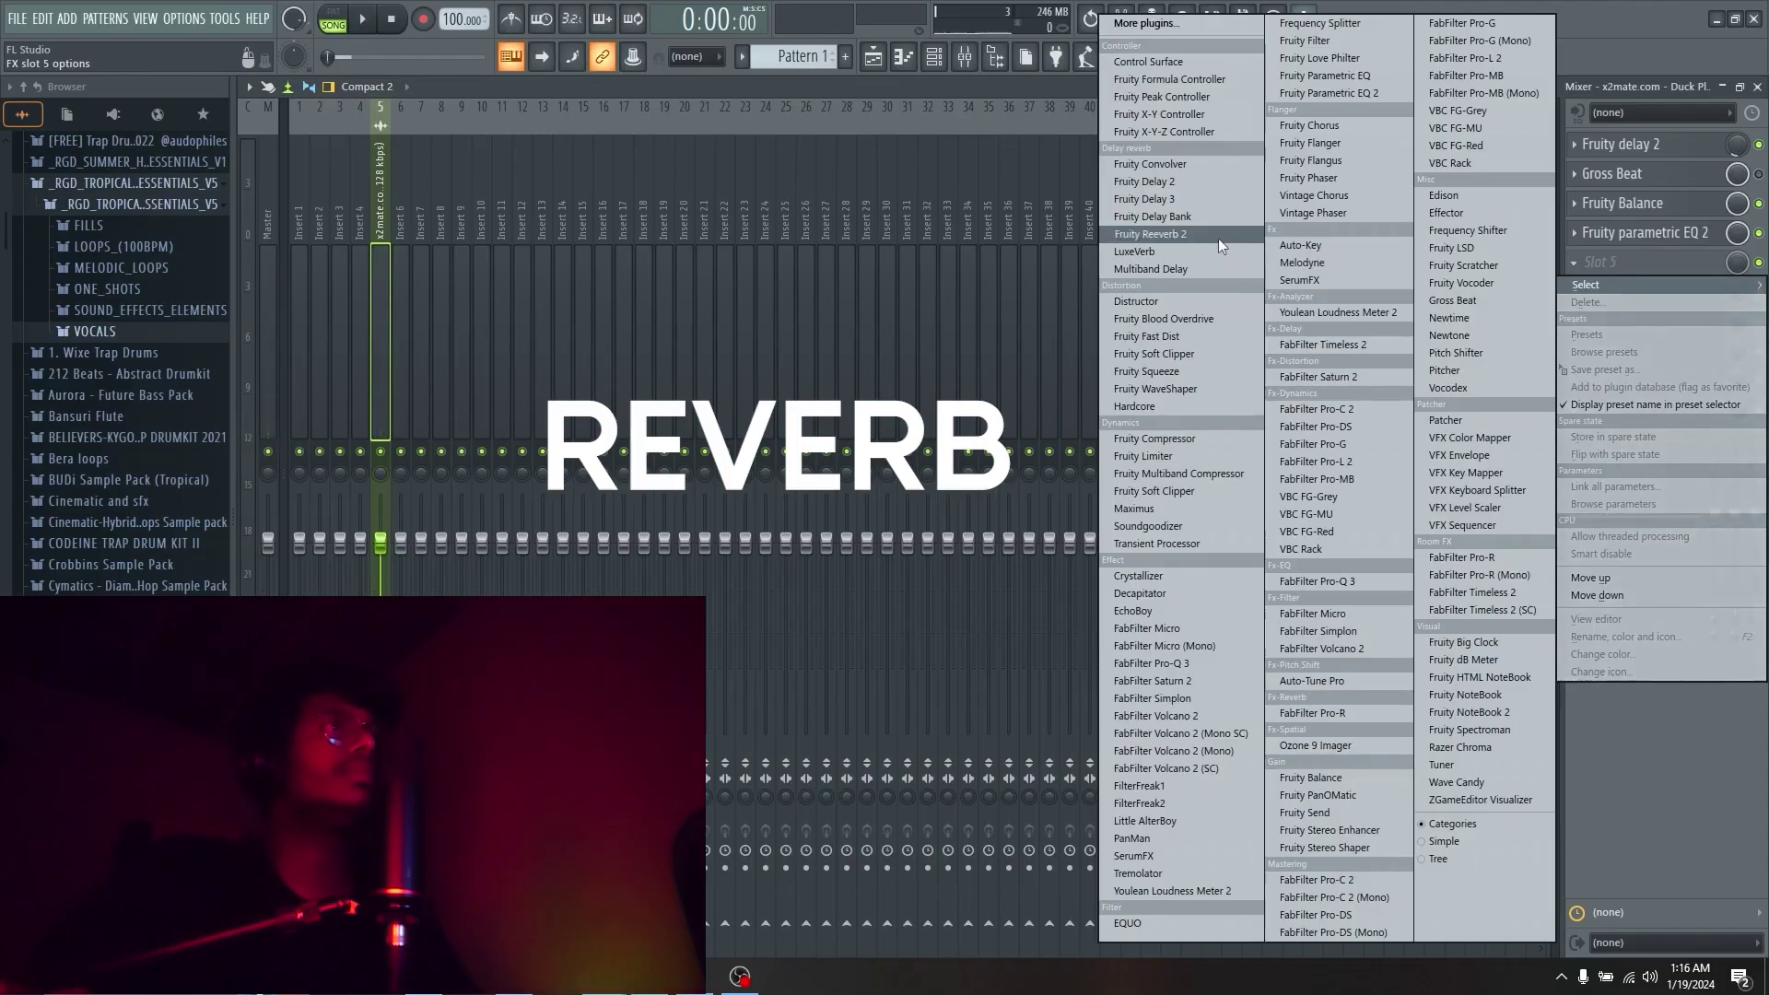
# Add Fruity Reeverb 2 after the EQ on the drum mixer track and lower its wet level slightly.
pyautogui.click(1205, 234)
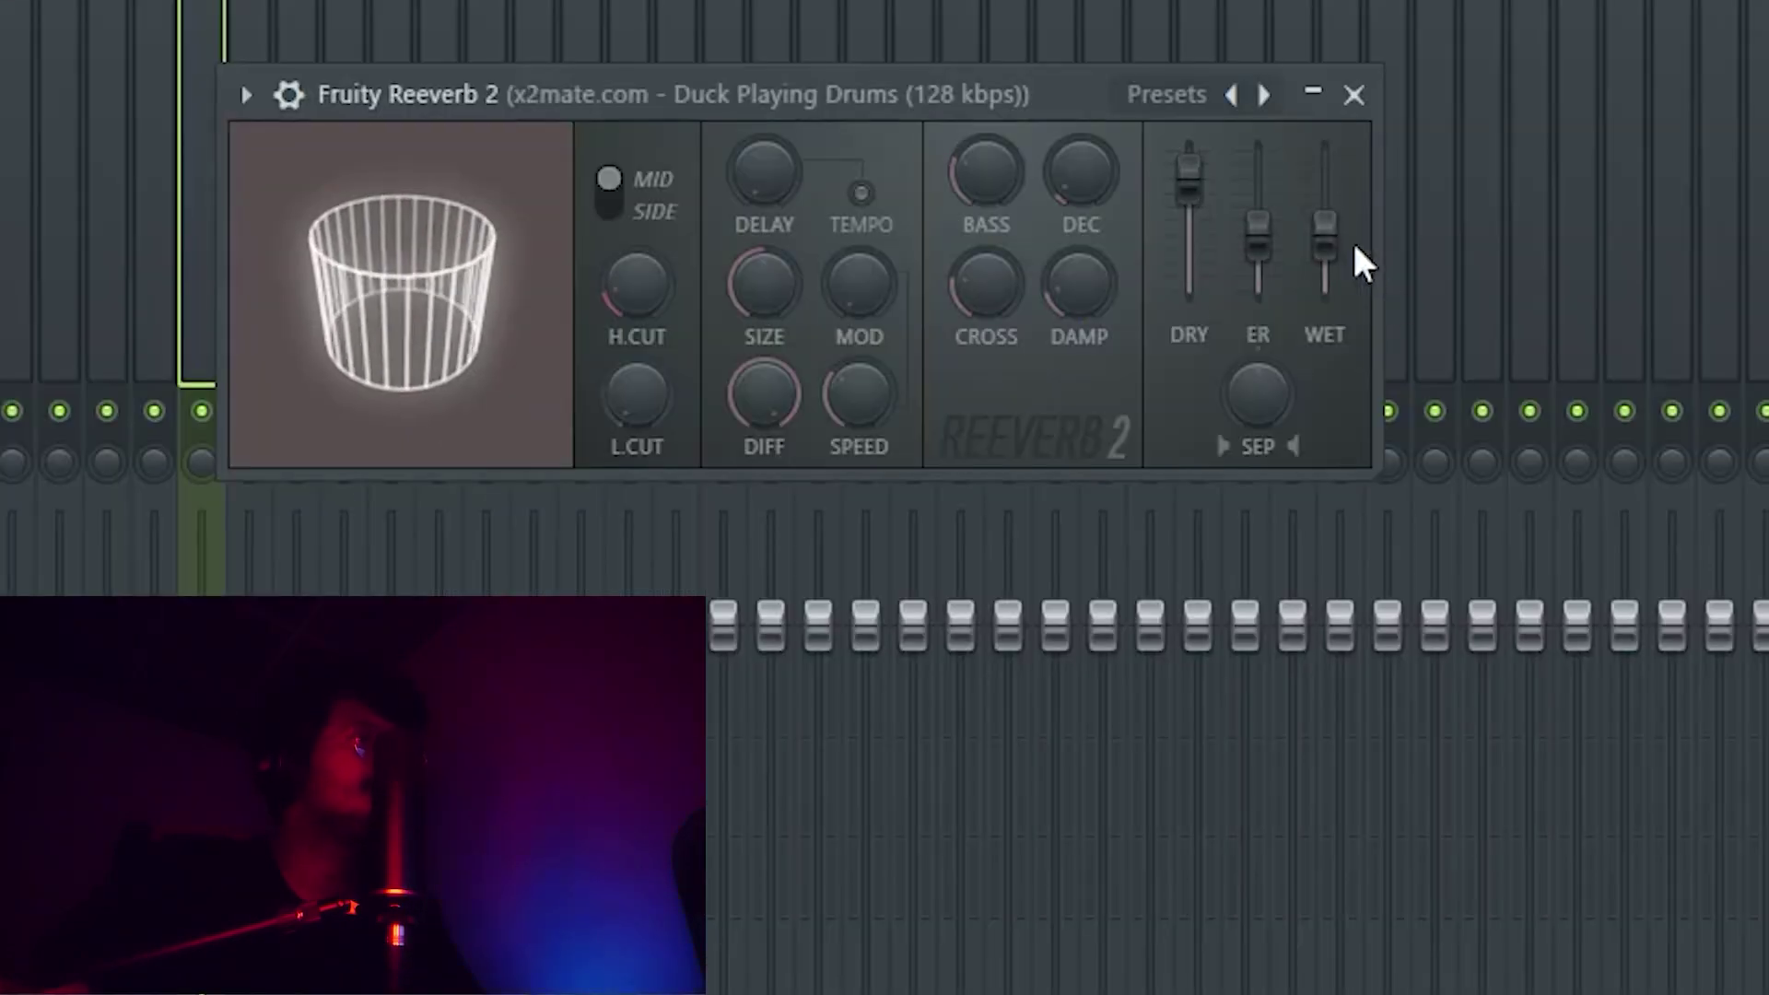
pyautogui.moveTo(1333, 238); pyautogui.dragTo(1335, 254)
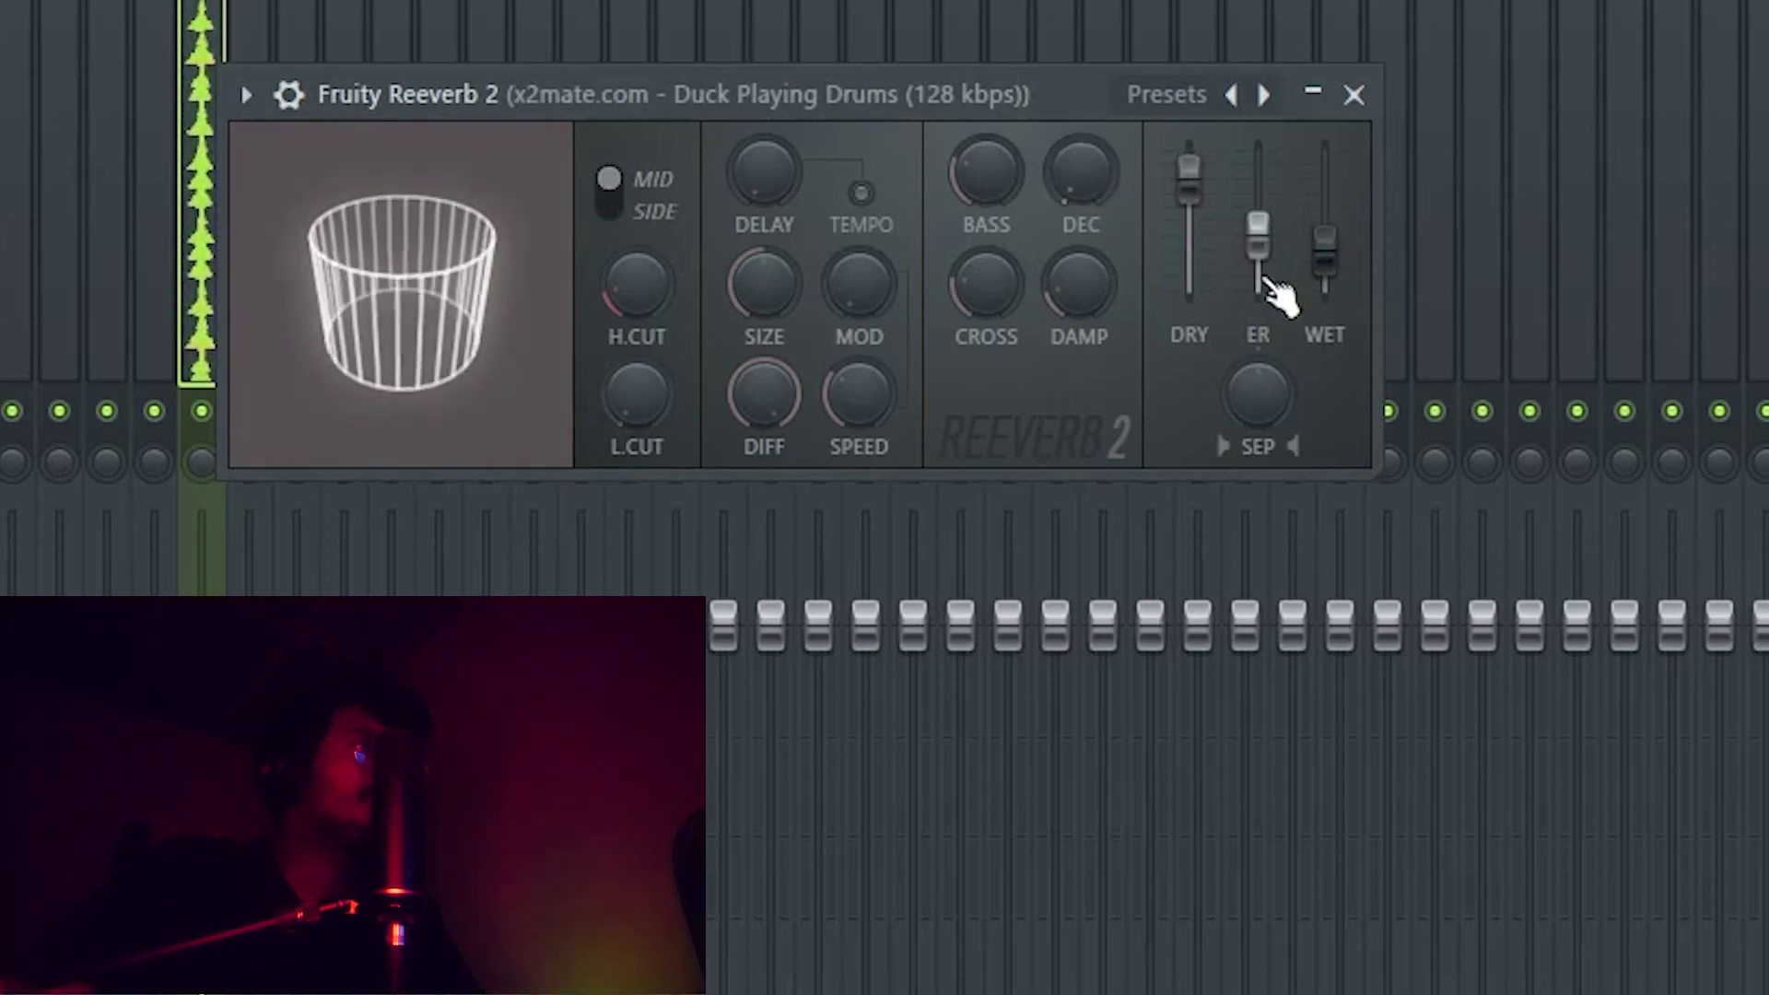
pyautogui.click(1353, 95)
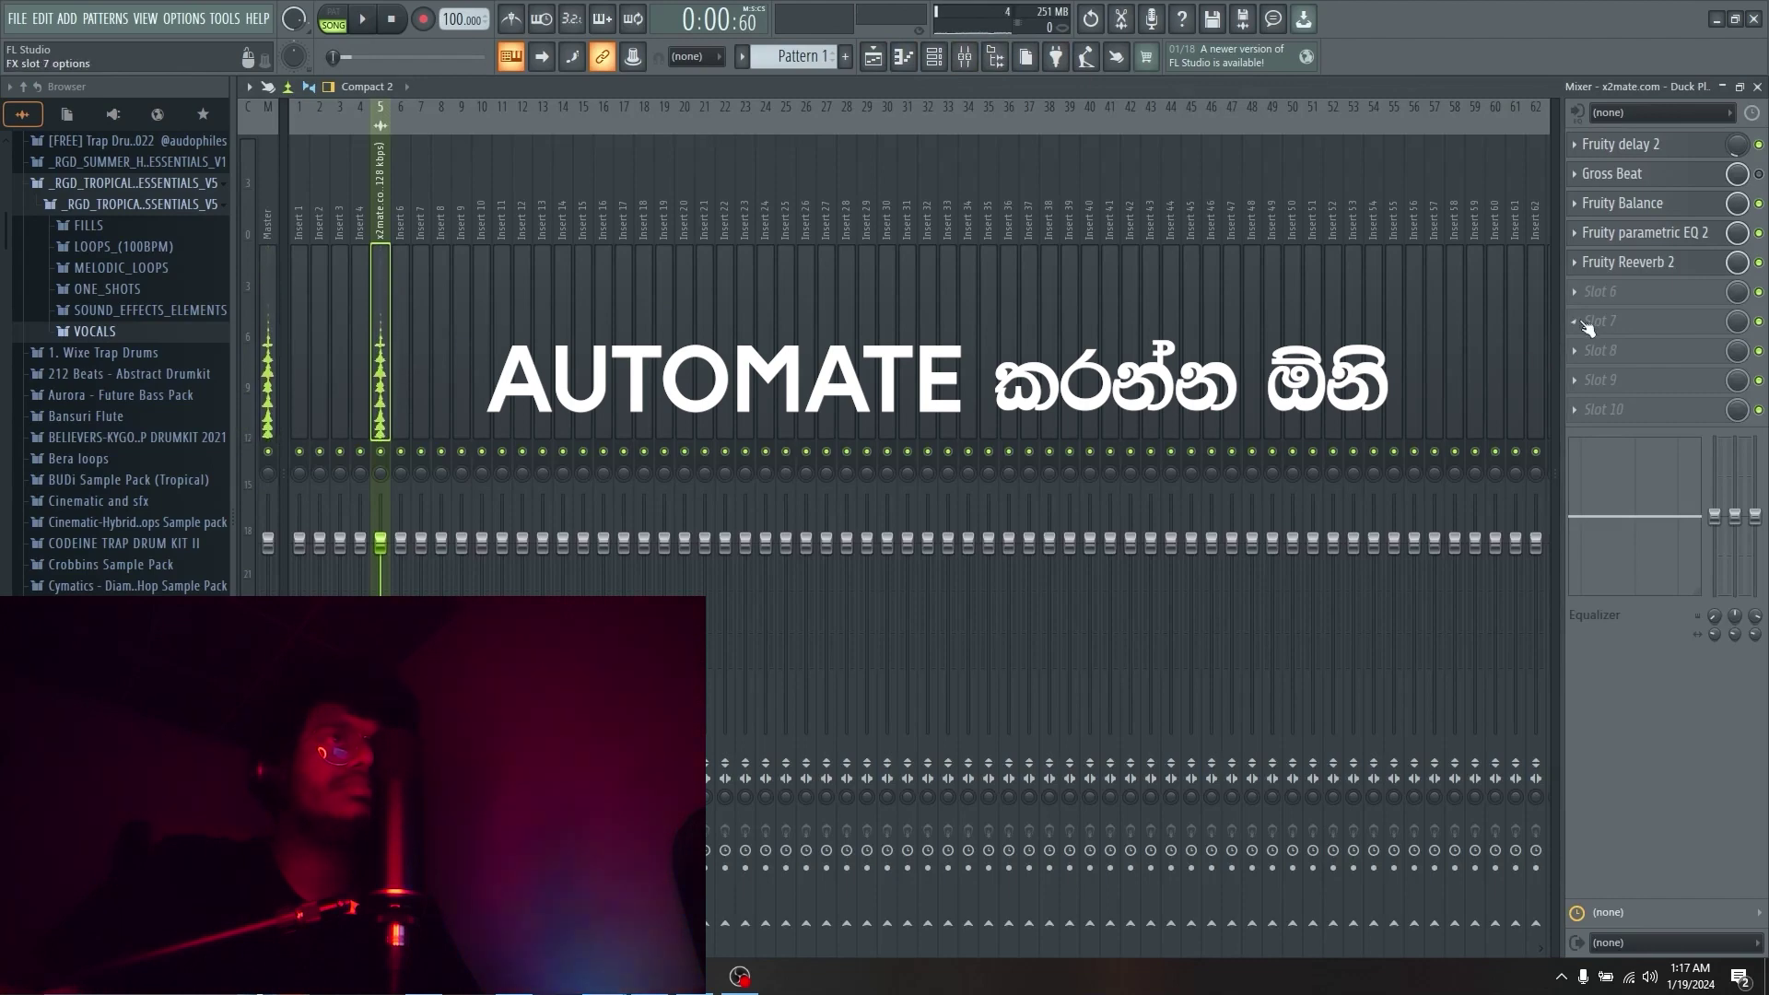
# Add a second Fruity Balance in slot 6 of the drum mixer track and create an automation clip for its volume.
pyautogui.click(1603, 295)
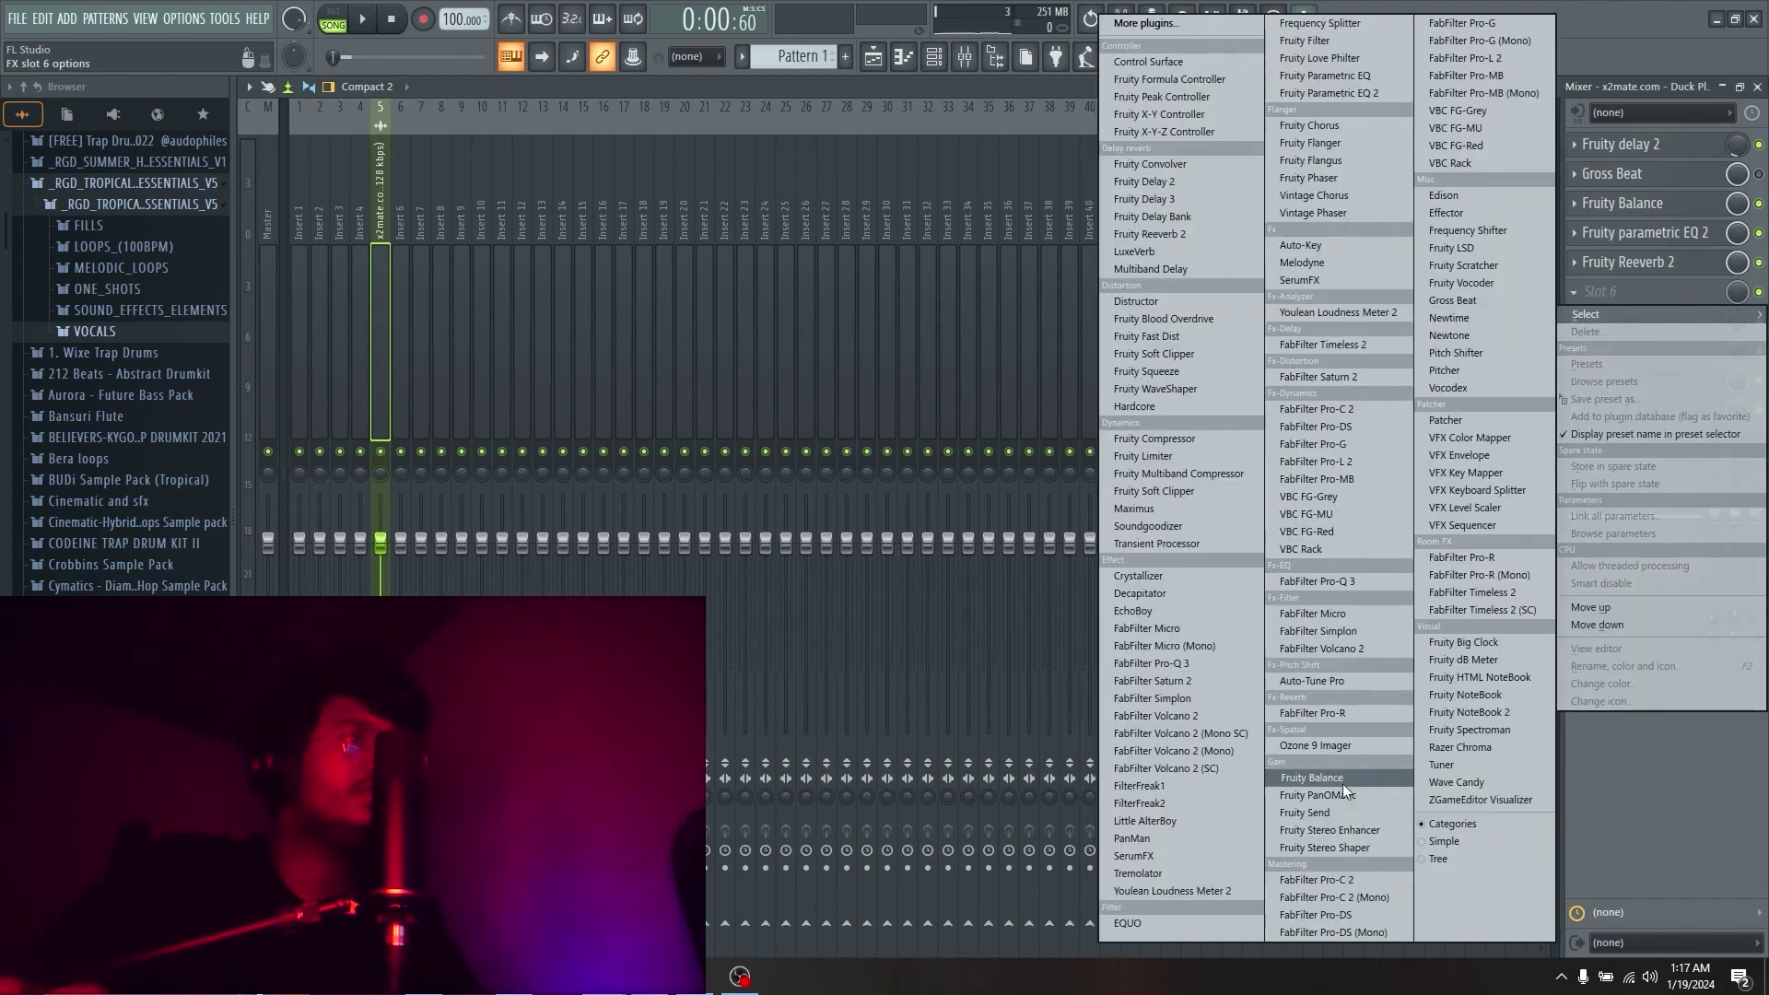
pyautogui.click(1339, 779)
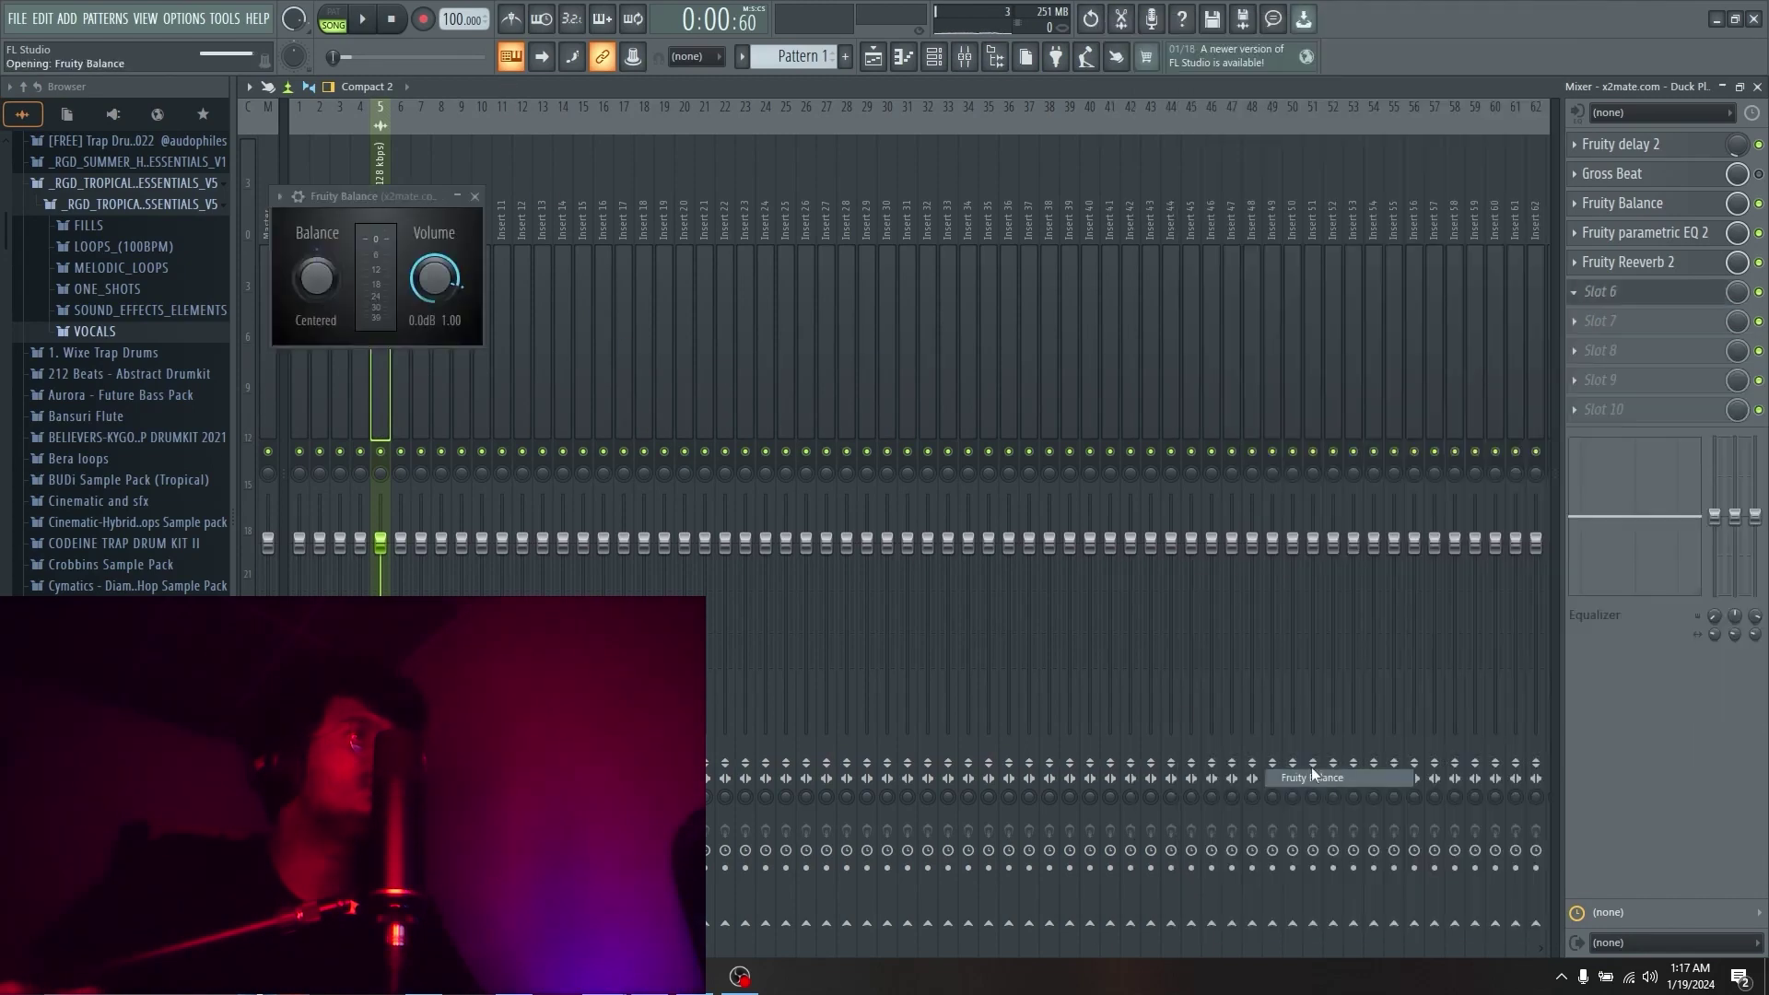
pyautogui.click(873, 61)
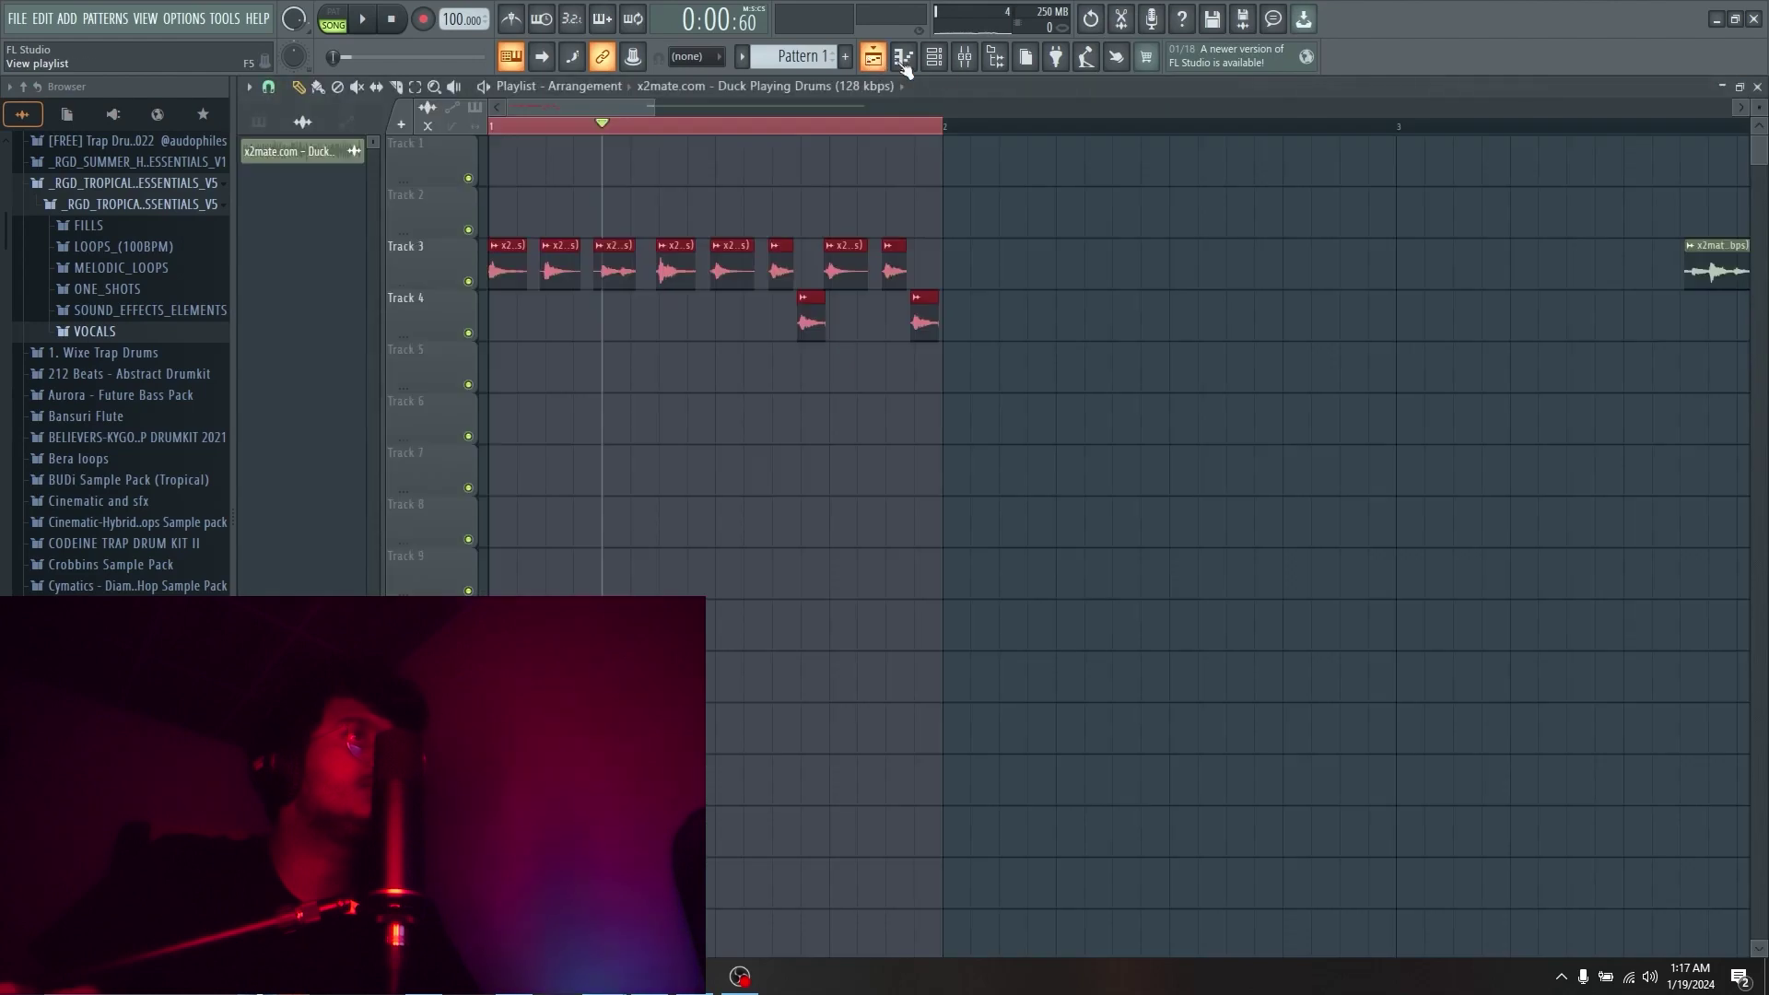
pyautogui.click(965, 60)
pyautogui.click(1669, 291)
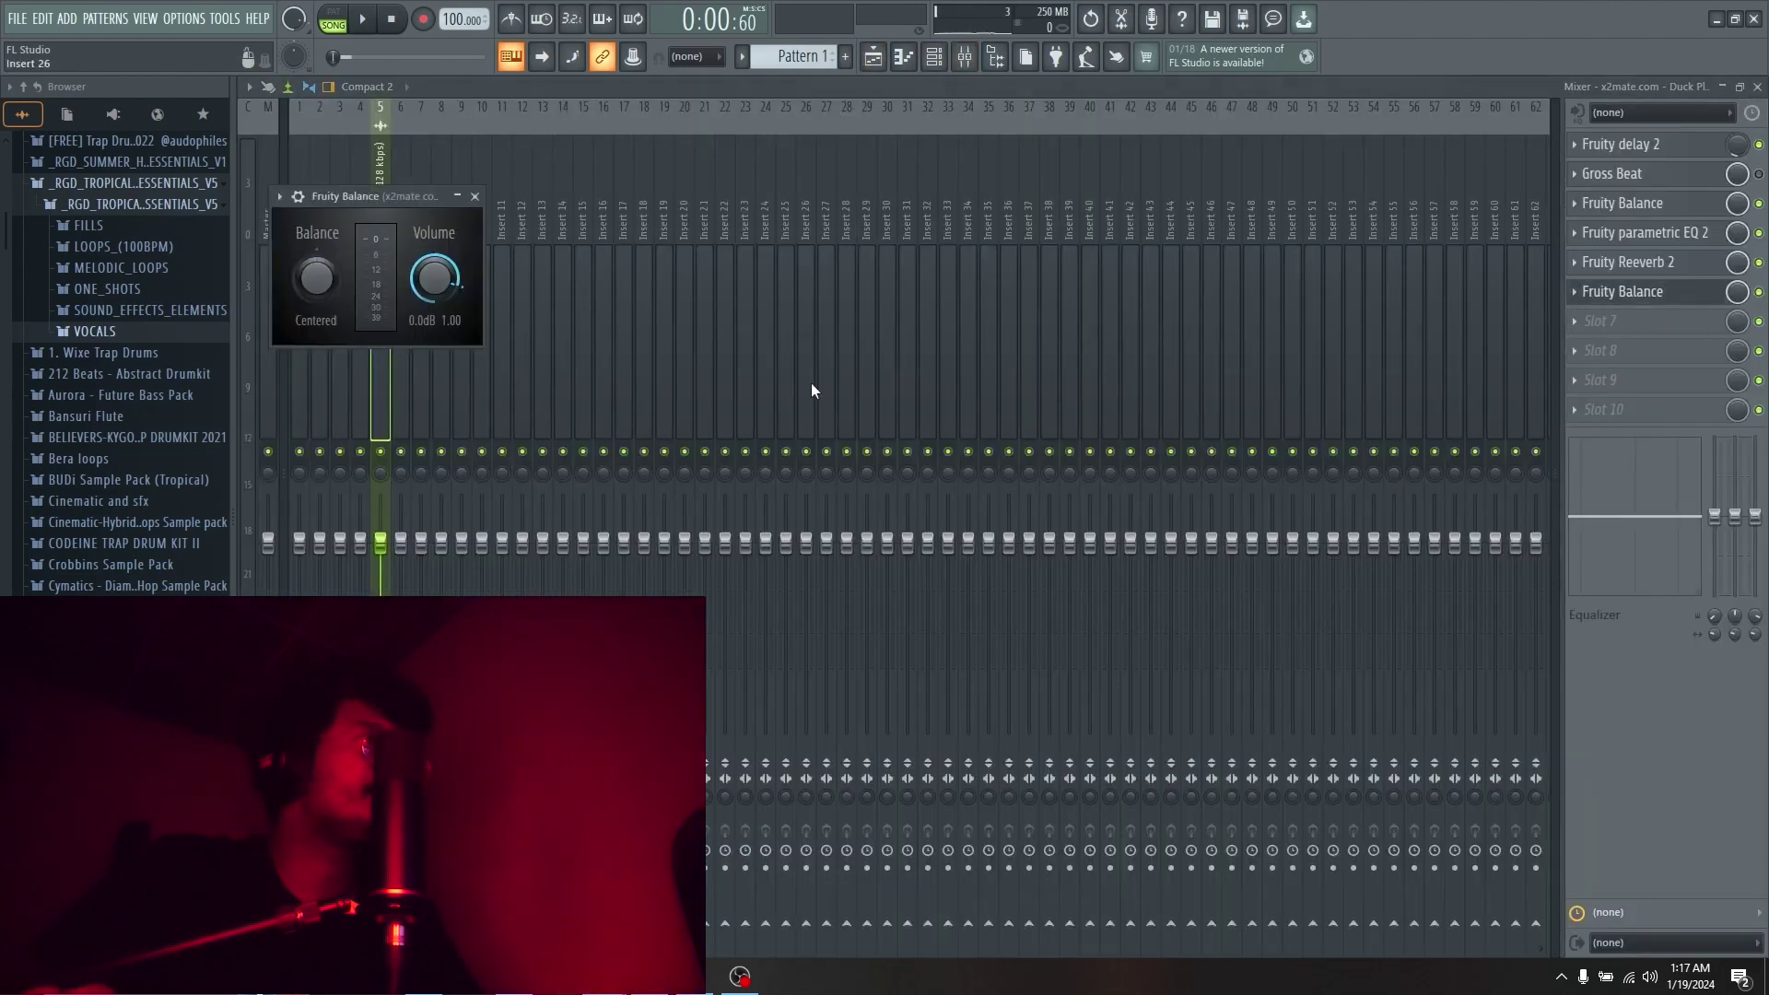
pyautogui.rightClick(440, 278)
pyautogui.click(520, 406)
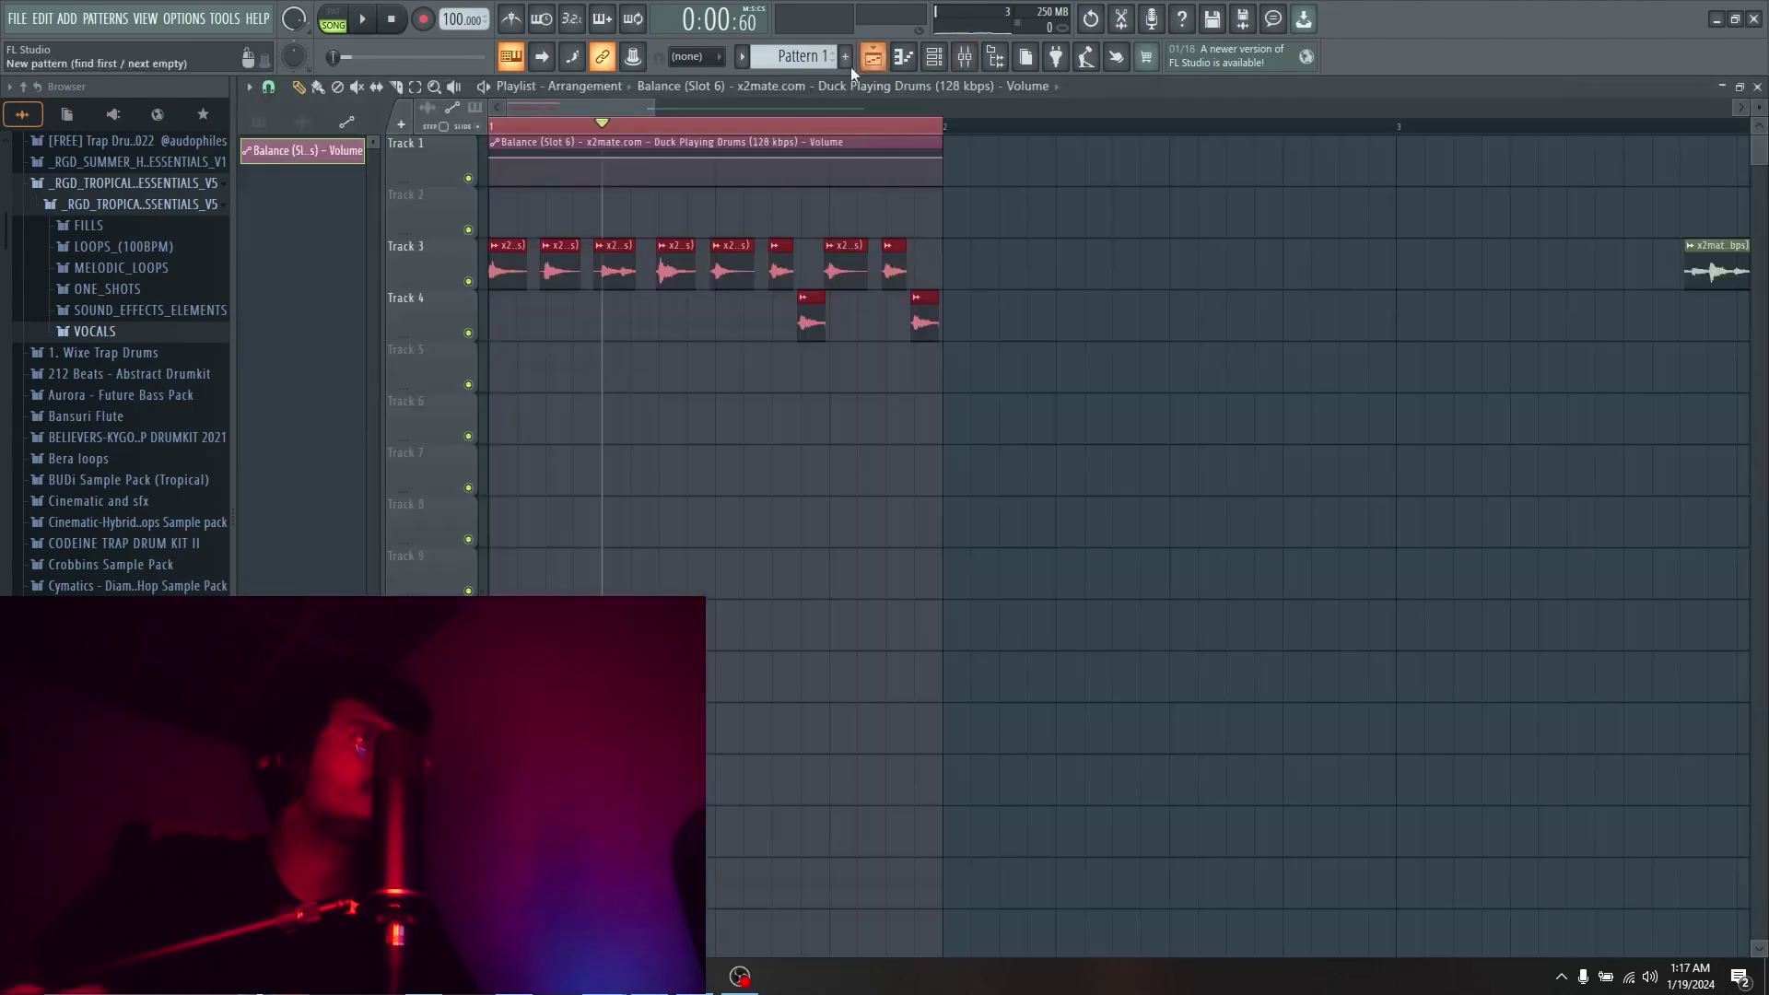
# Move the Balance volume automation clip to Track 6 and shape a short fade-in rising from zero at its start.
pyautogui.moveTo(649, 108); pyautogui.dragTo(573, 410)
pyautogui.scroll(4, 498, 420)
pyautogui.rightClick(494, 417)
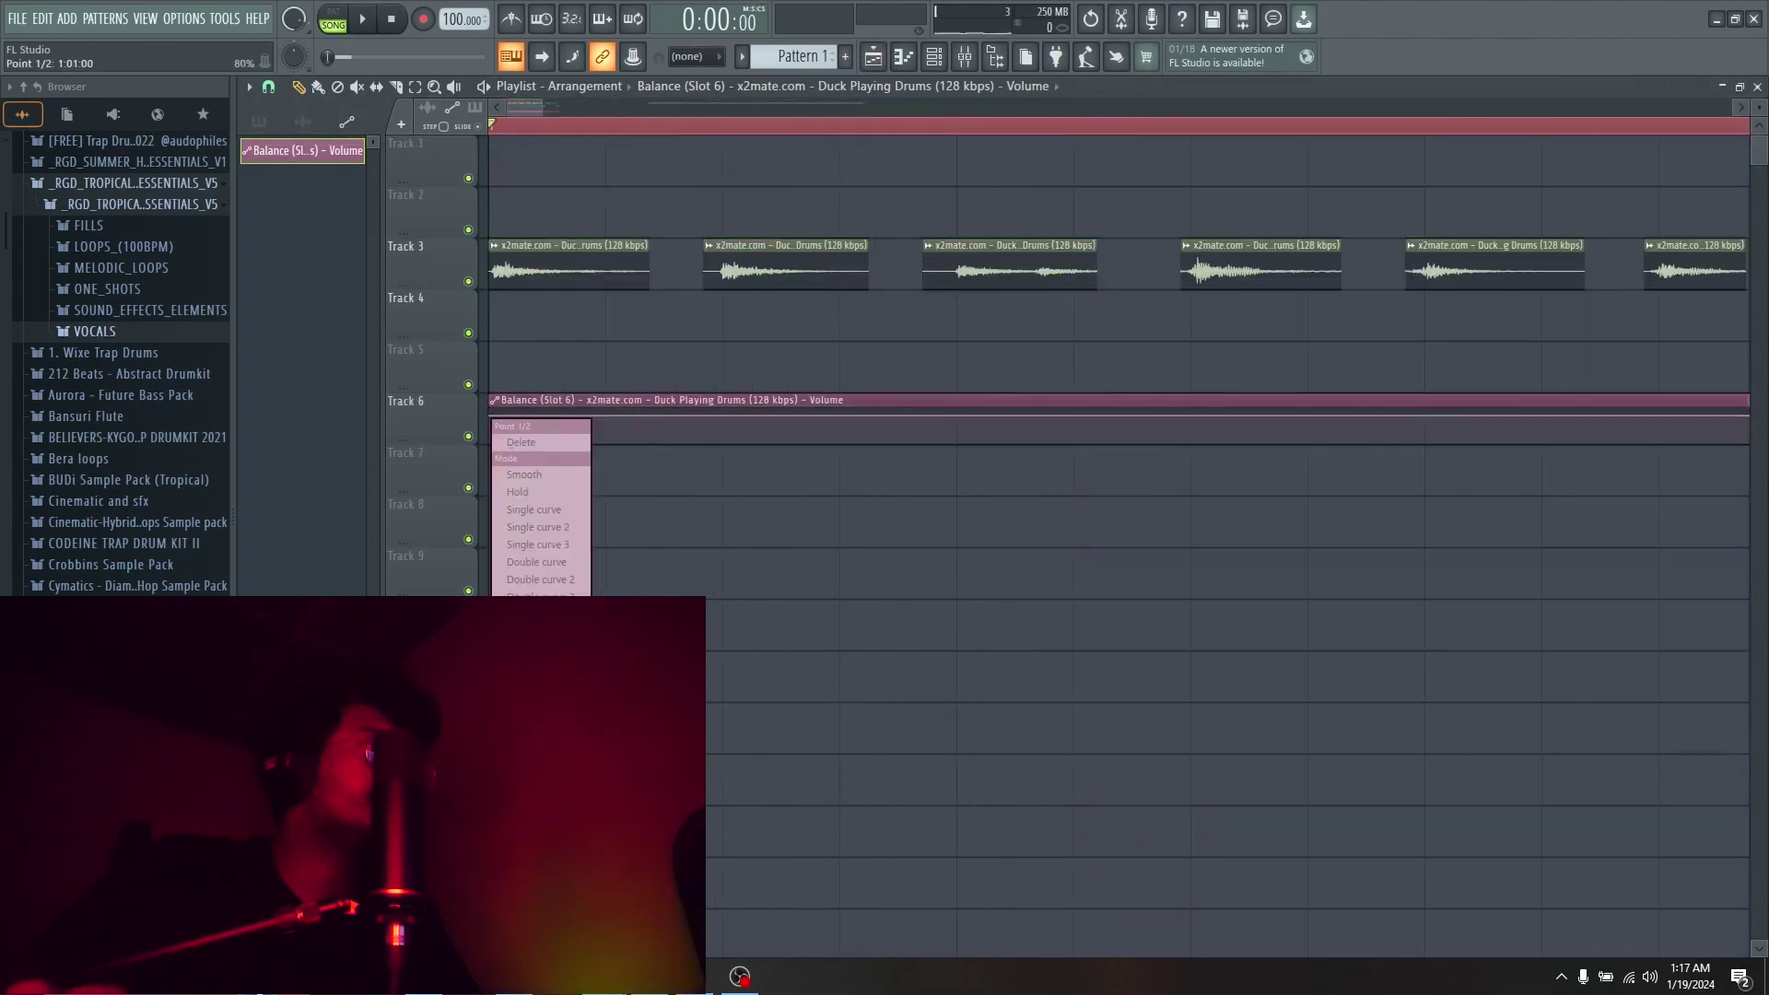
pyautogui.click(546, 717)
pyautogui.click(606, 416)
pyautogui.rightClick(606, 415)
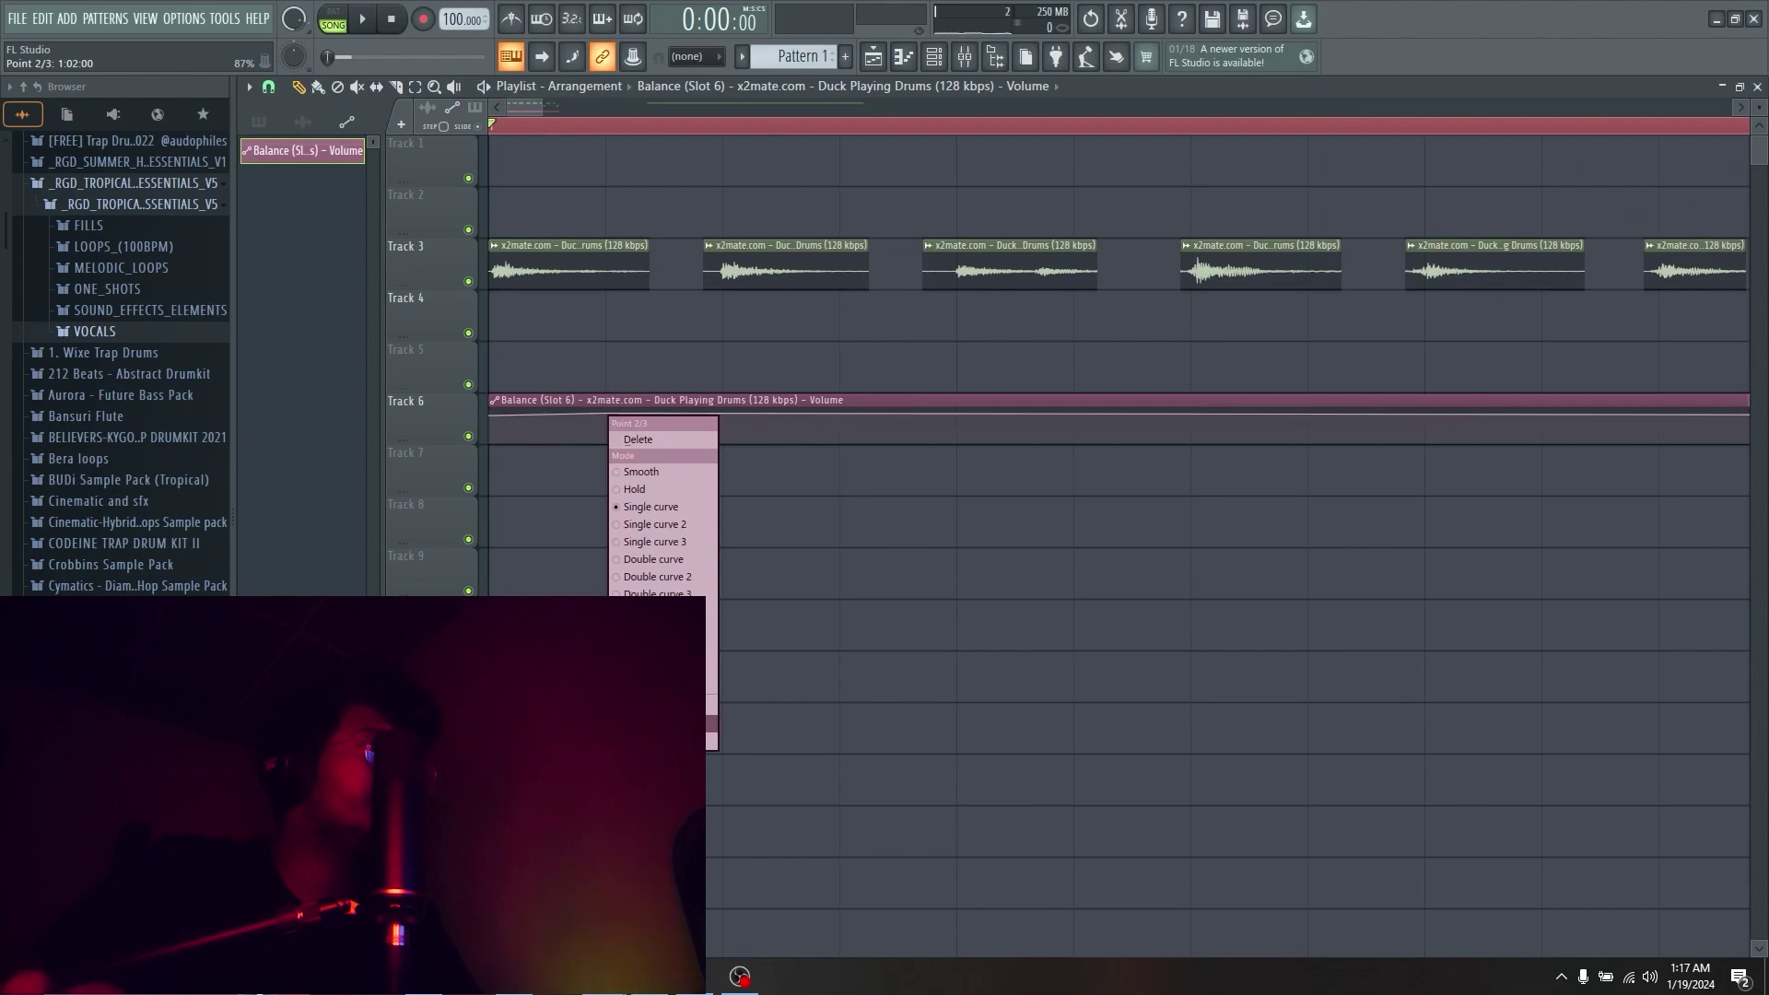
pyautogui.click(513, 440)
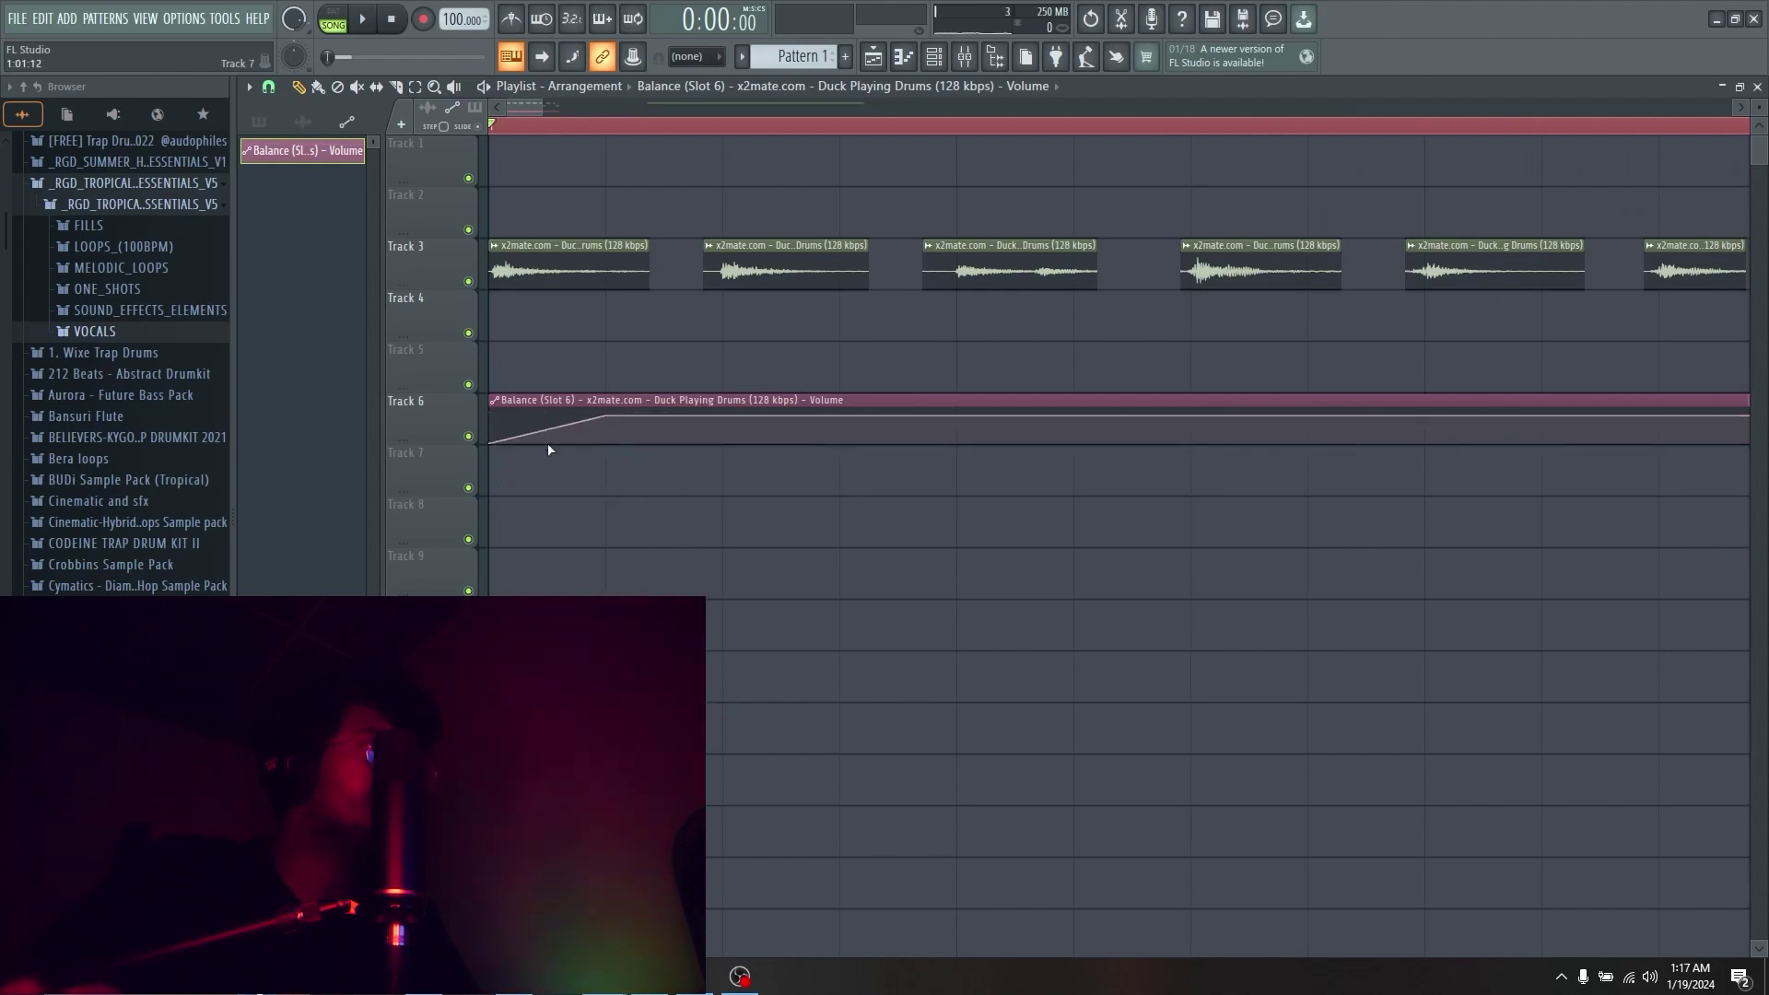
pyautogui.press('space')
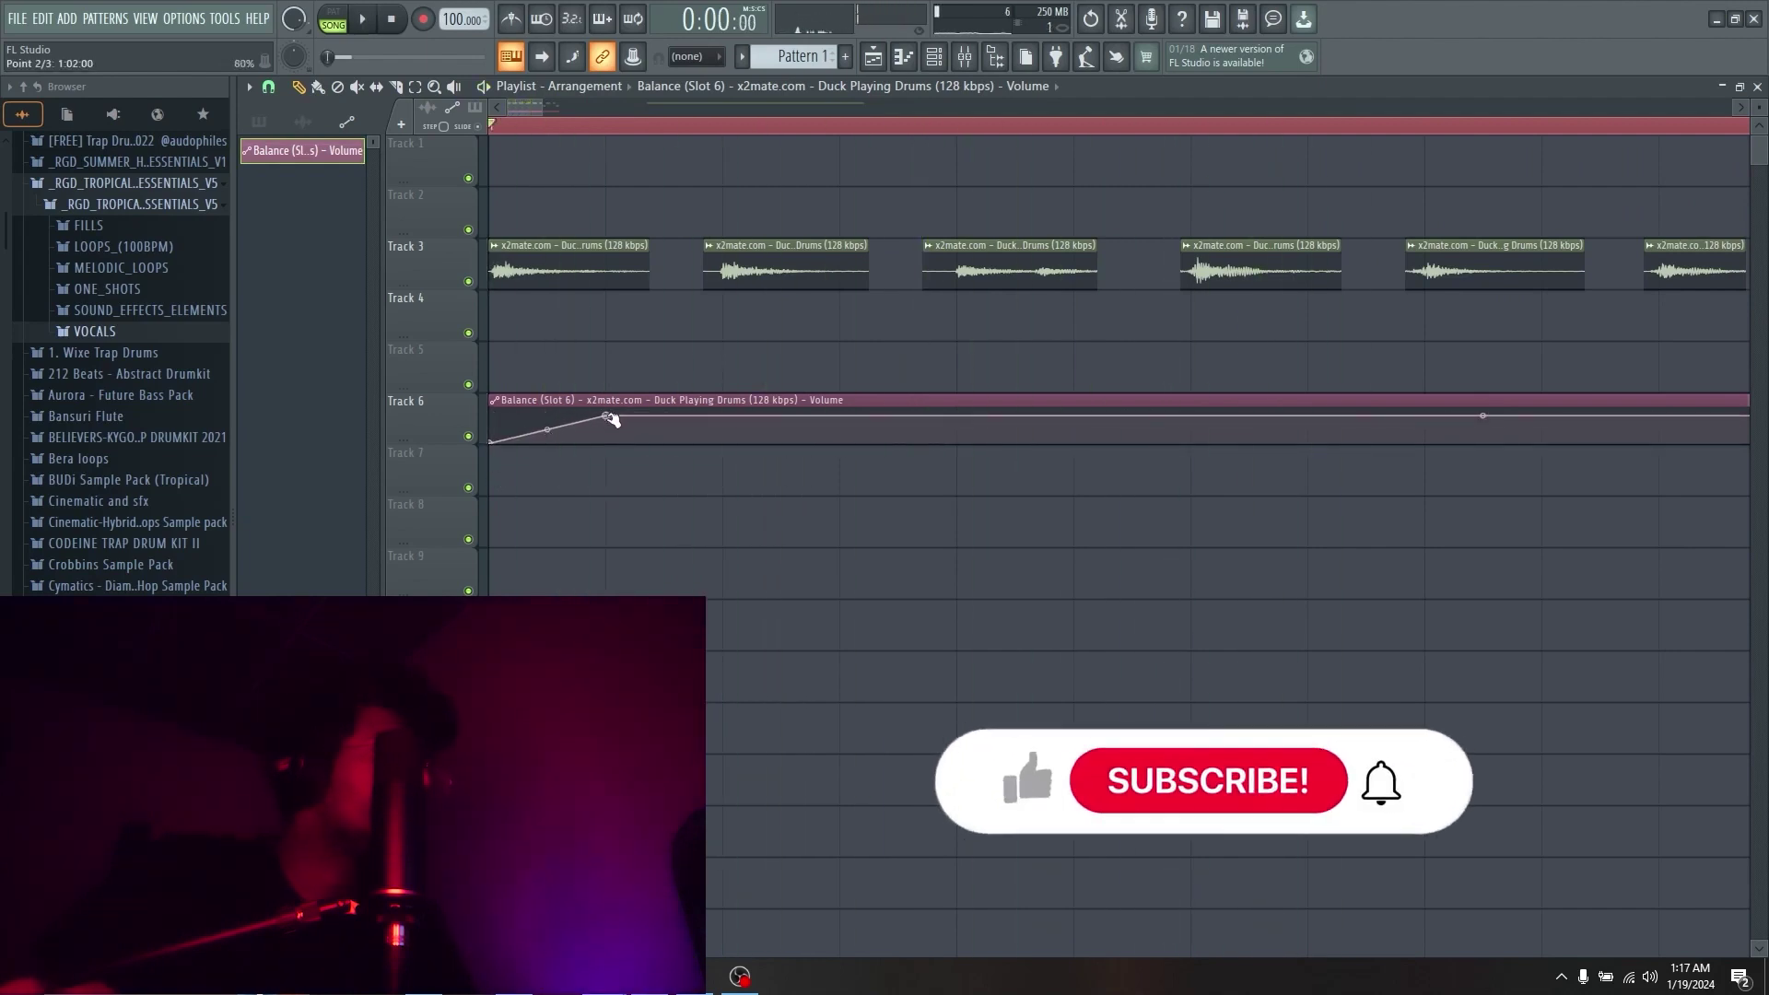
pyautogui.moveTo(606, 416); pyautogui.dragTo(578, 416)
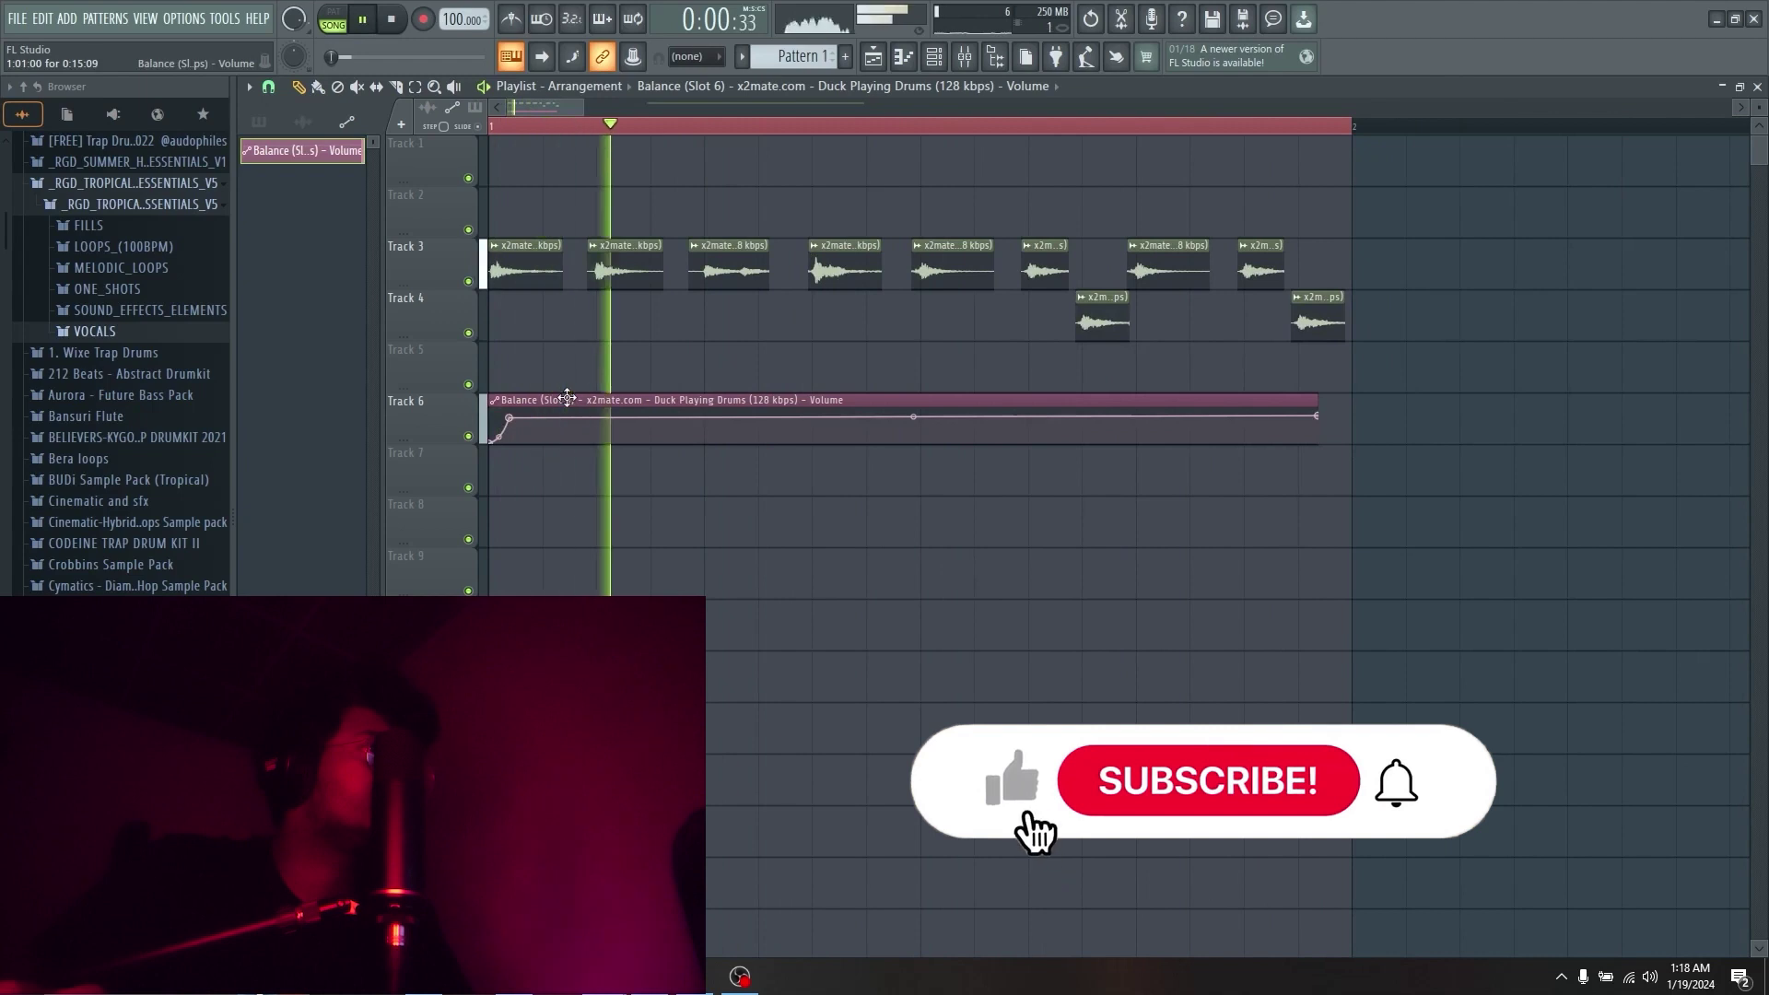
# Place short copies of the volume fade-in automation on Track 6 under the third and seventh drum slices of Track 3.
pyautogui.moveTo(497, 420); pyautogui.dragTo(719, 423)
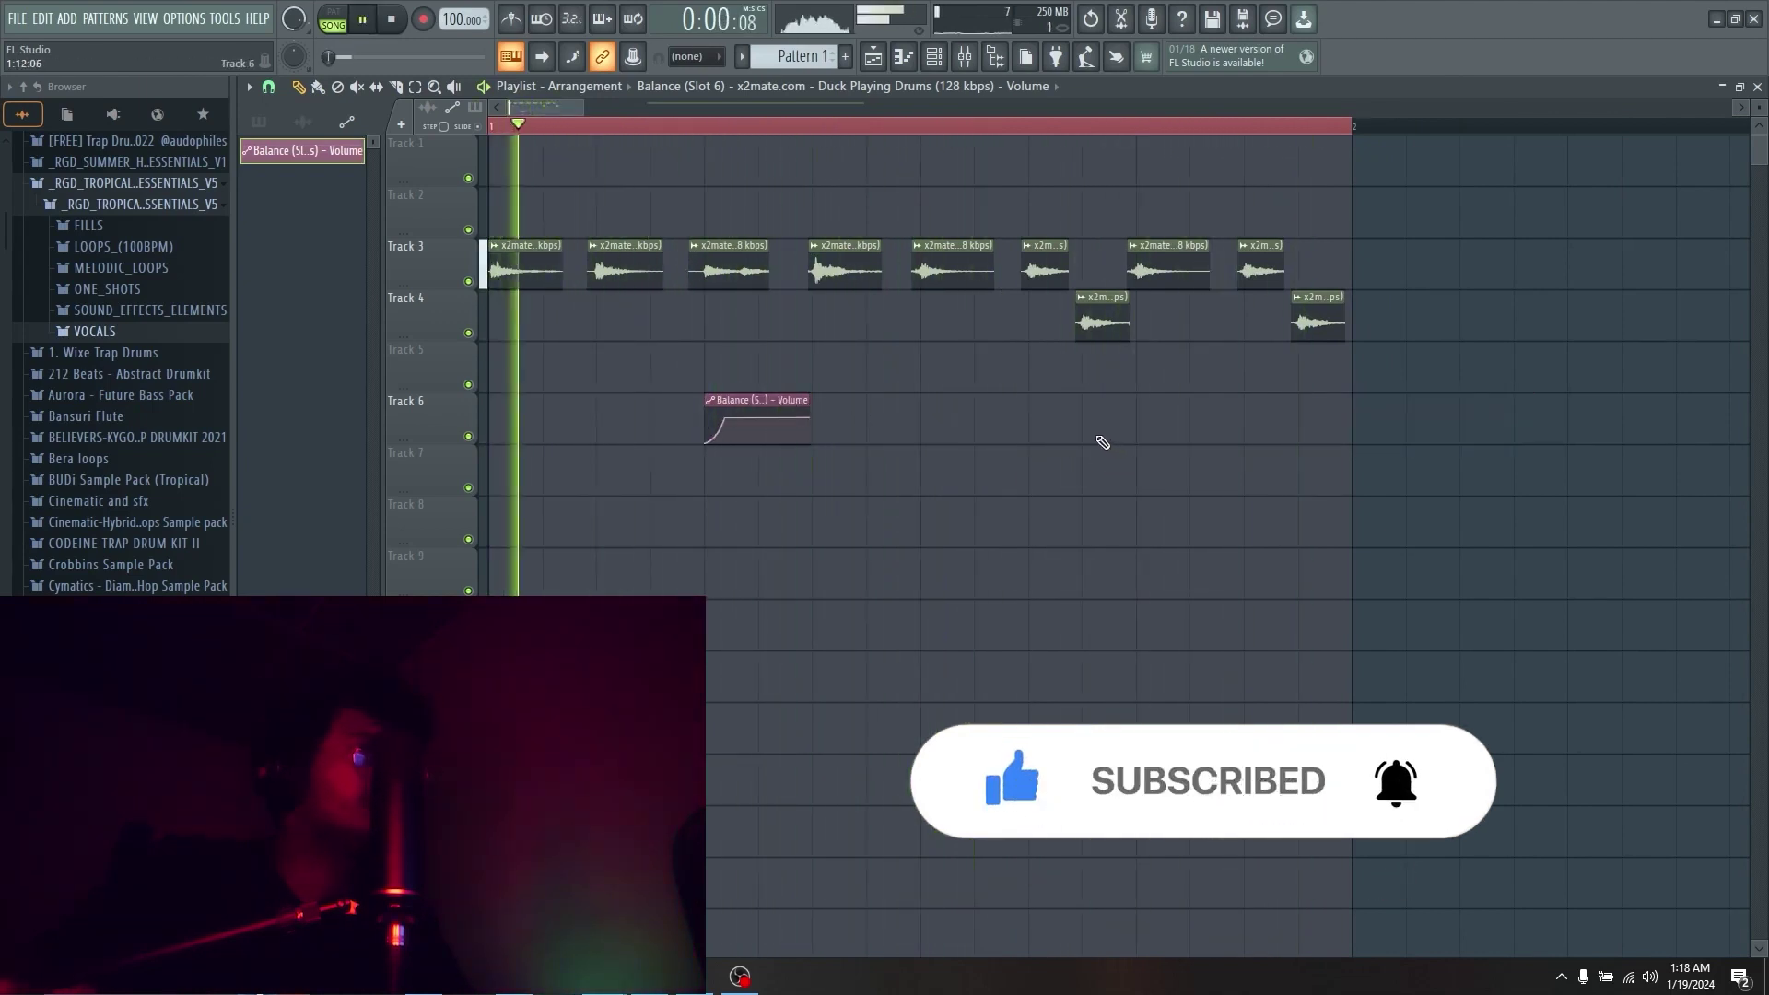
pyautogui.click(1050, 426)
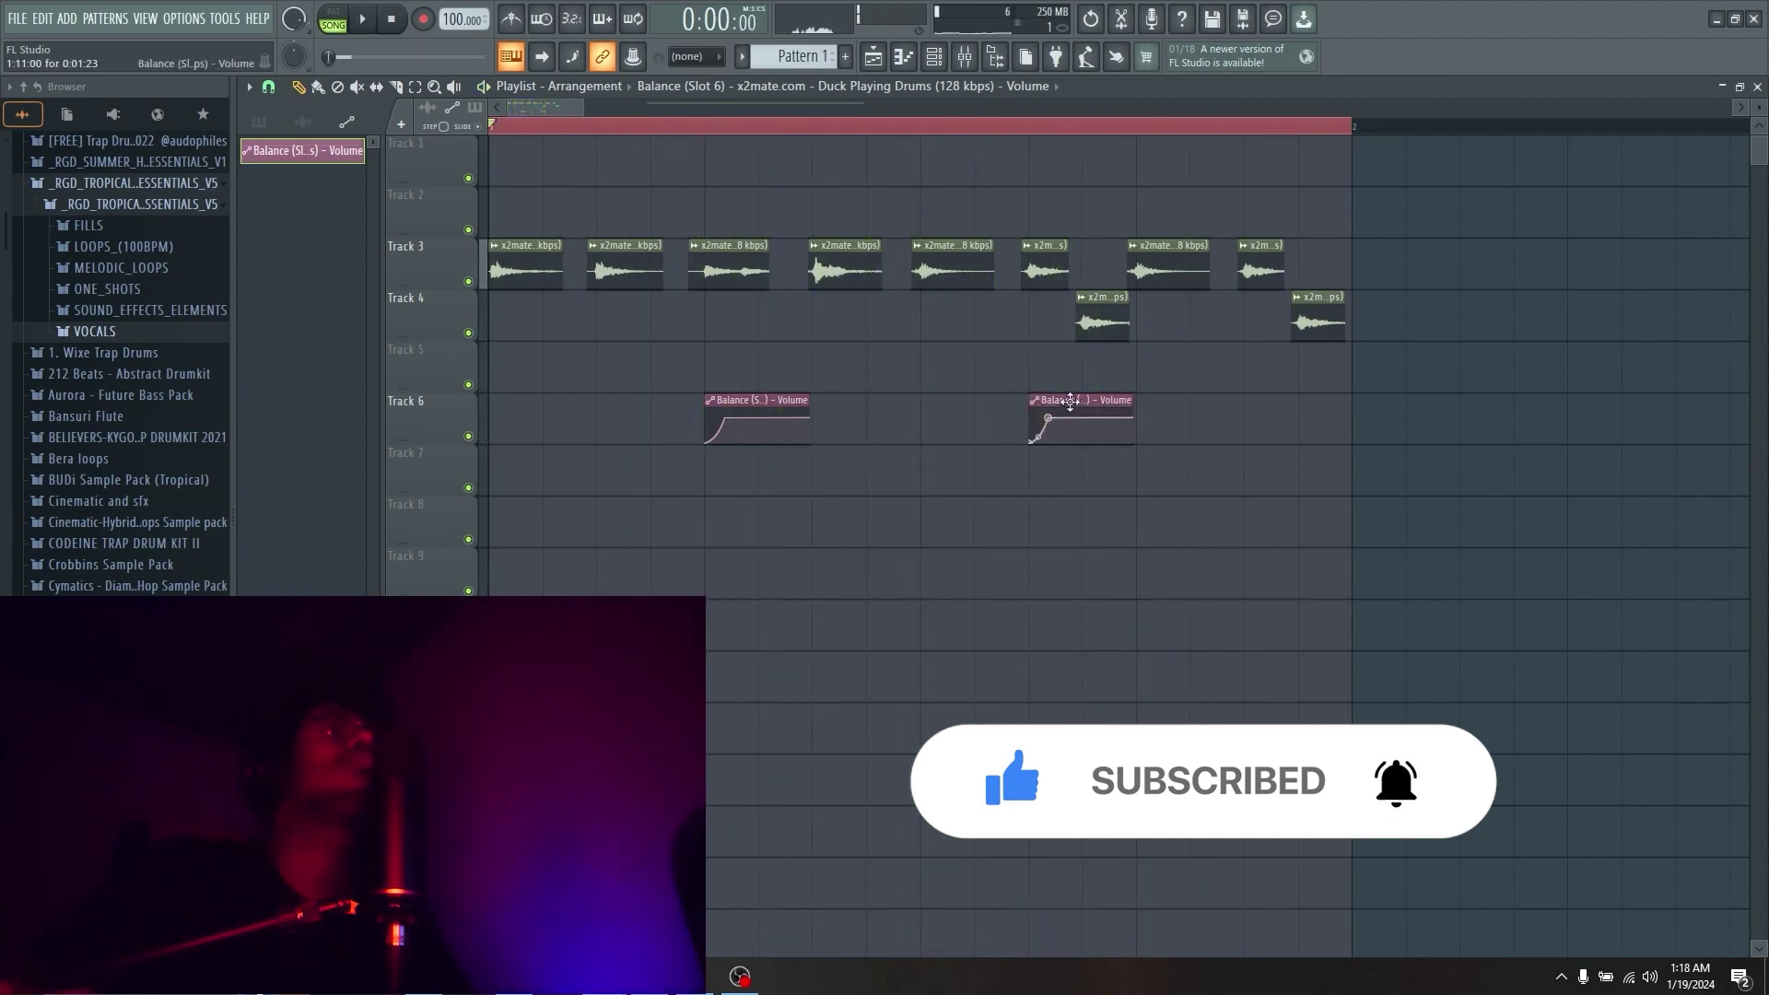
pyautogui.rightClick(1075, 408)
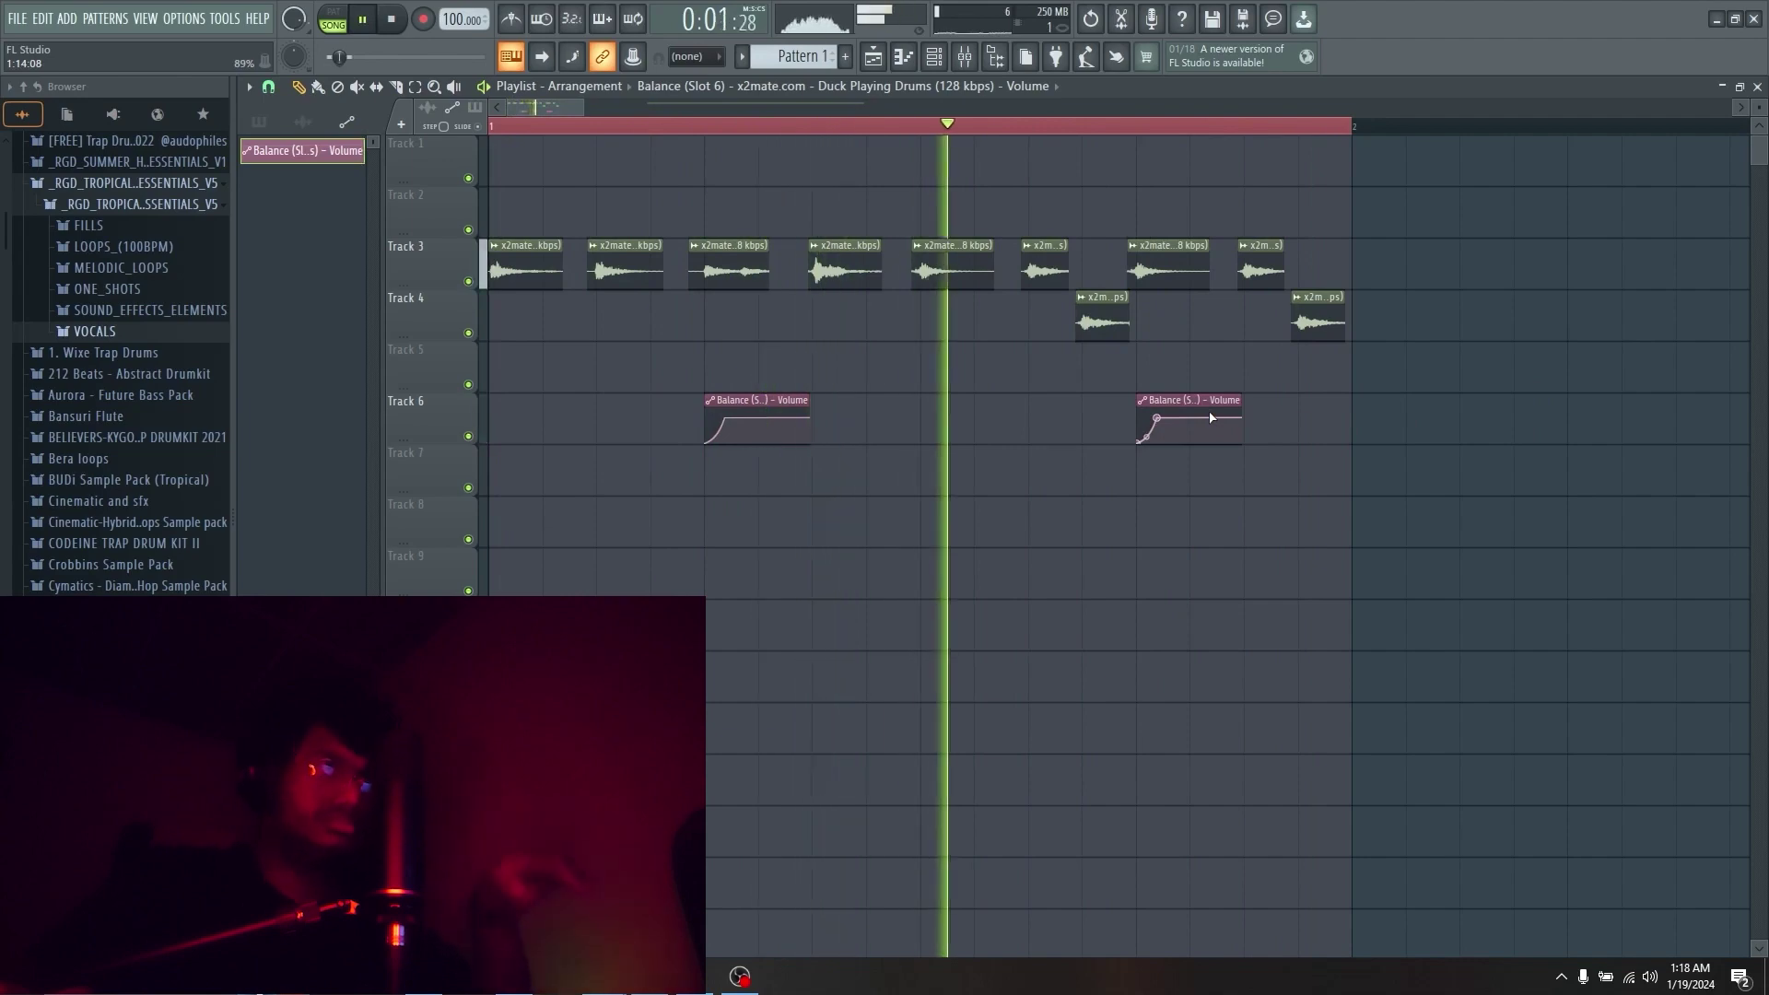
pyautogui.click(1153, 423)
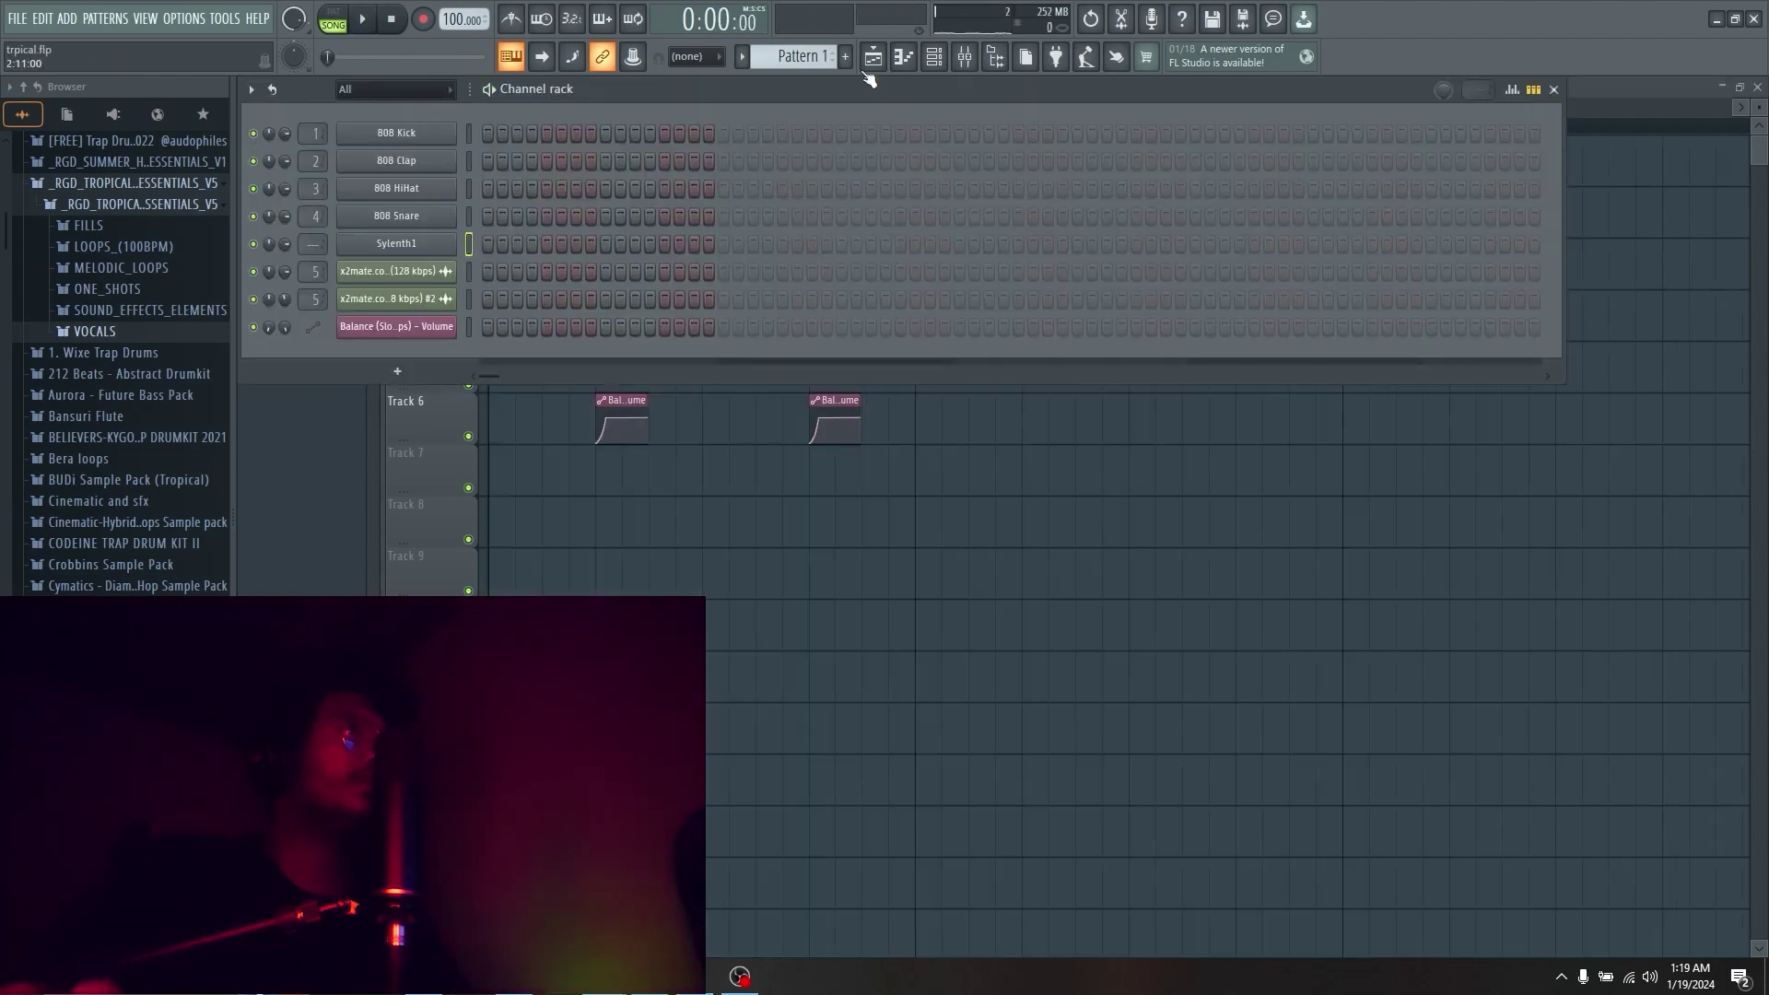
# Add a new Sylenth1 instrument channel to the channel rack.
pyautogui.click(871, 61)
pyautogui.click(935, 59)
pyautogui.click(397, 371)
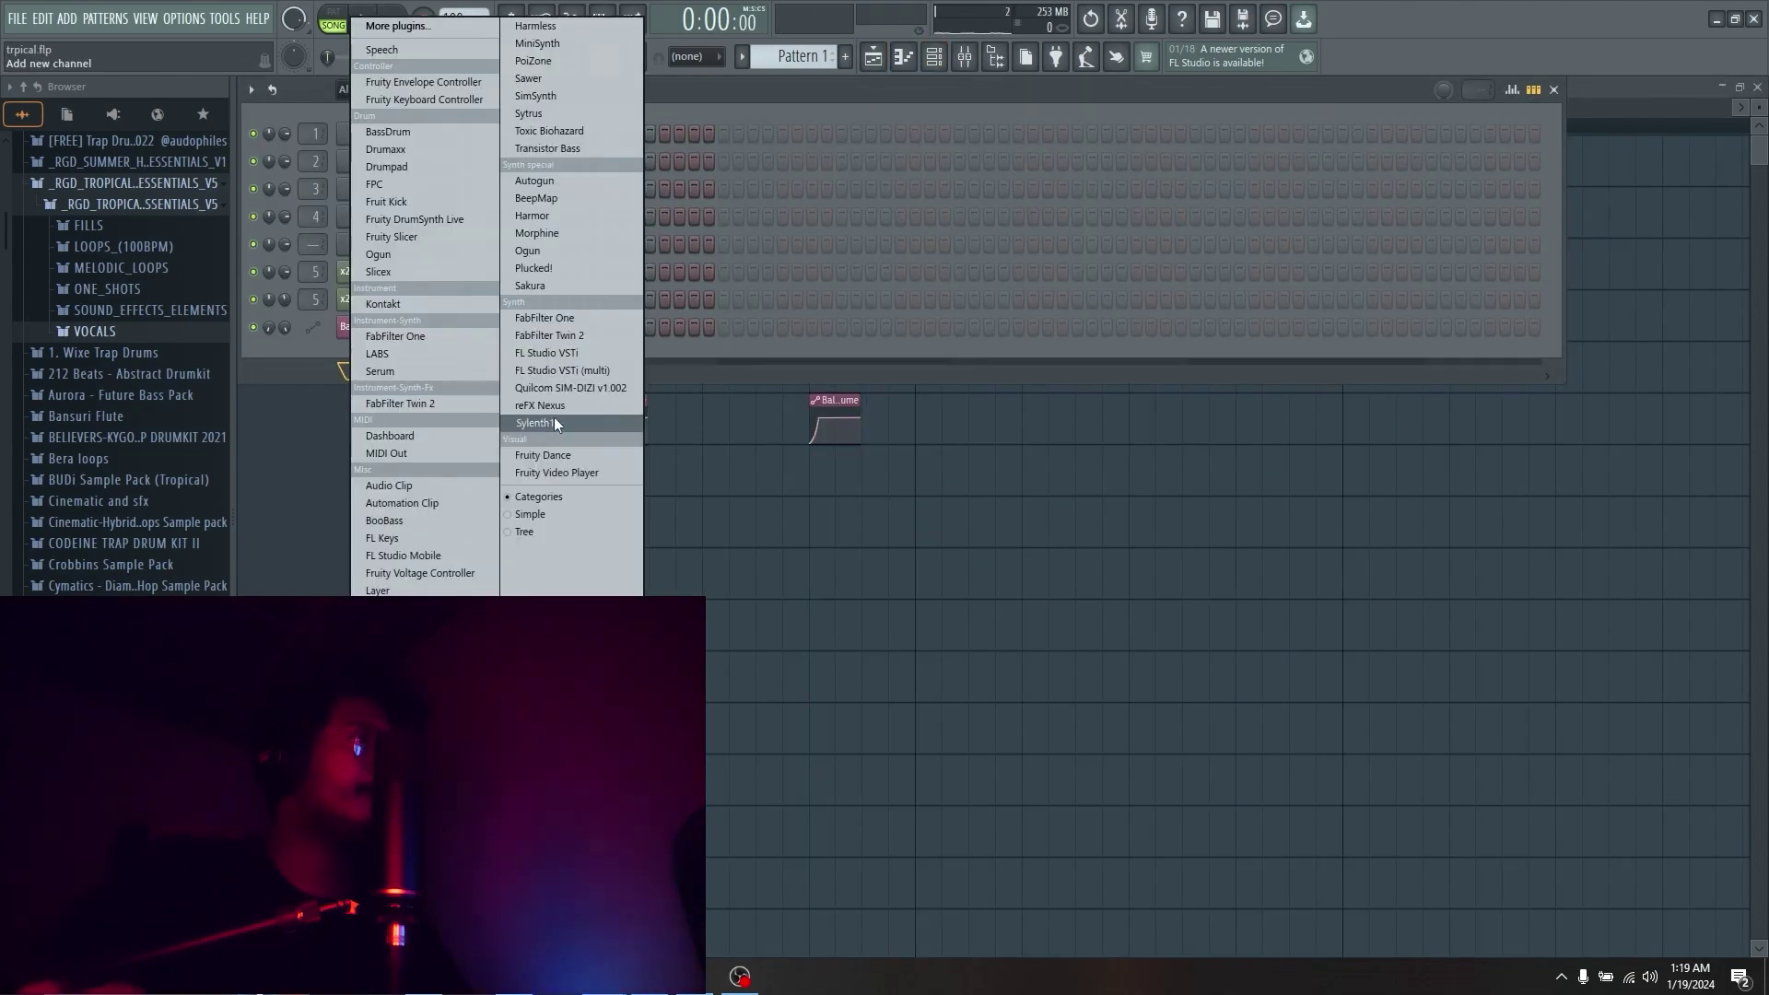
pyautogui.click(558, 422)
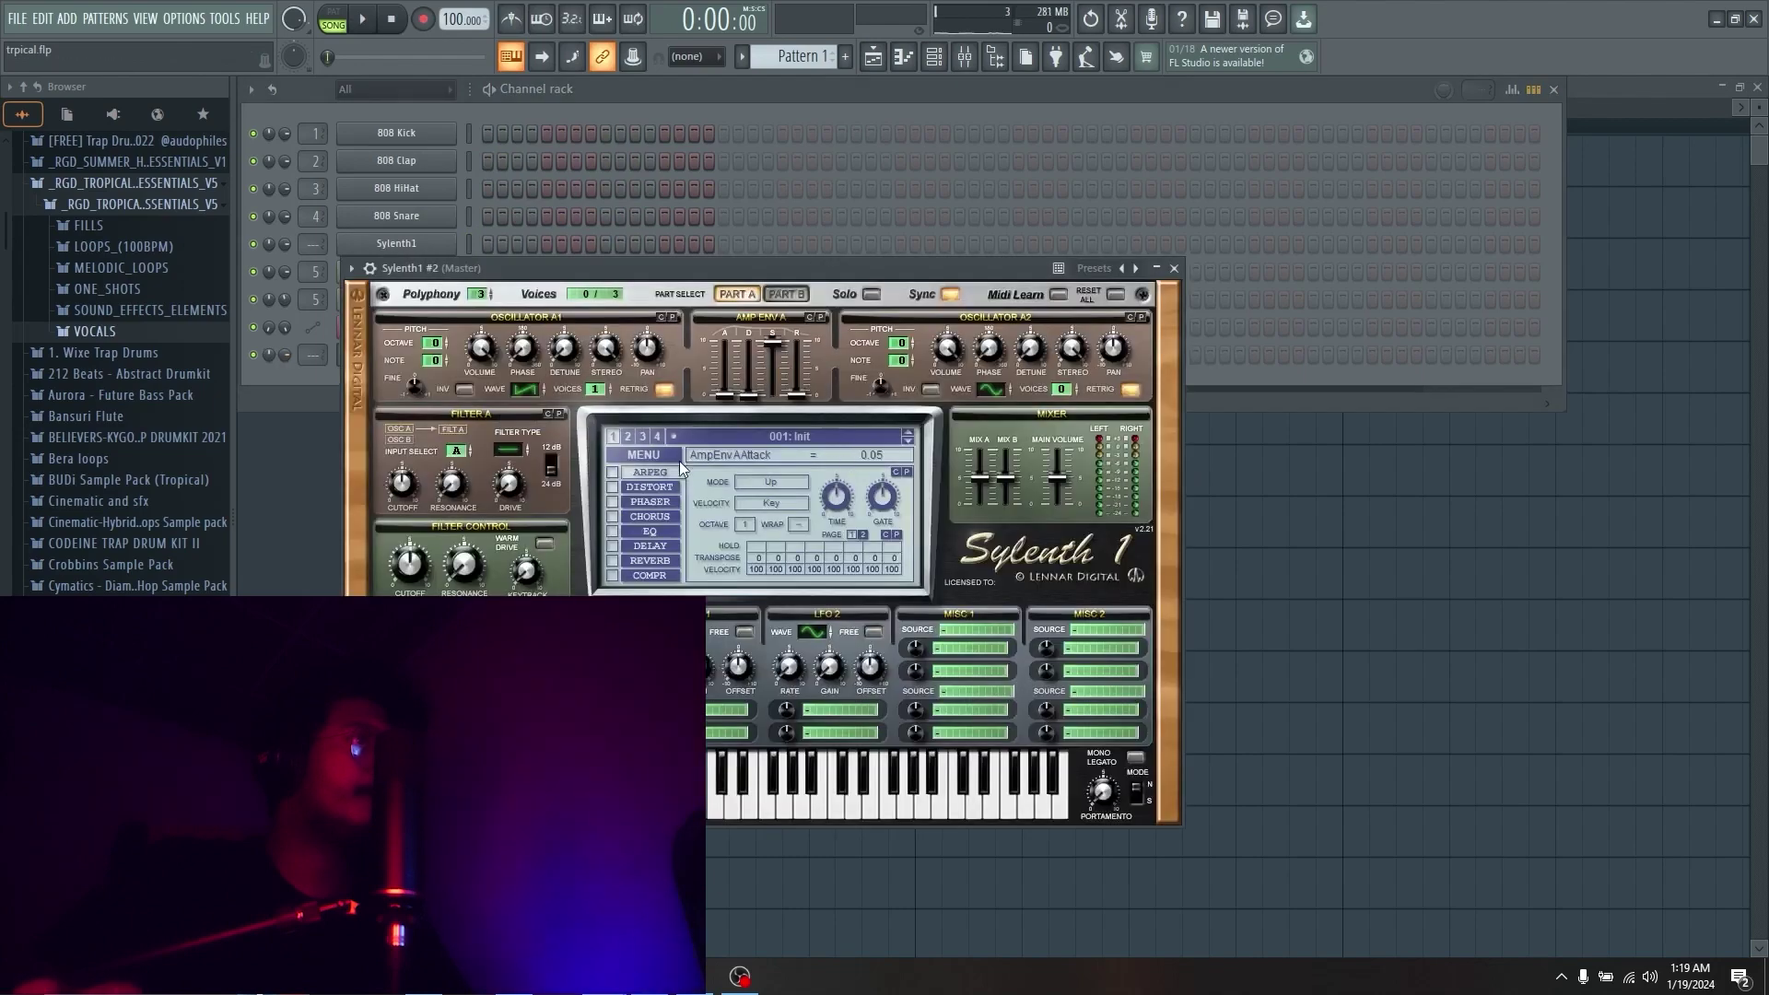
# Load a Kygo soundbank into the new Sylenth1 instance from the VST Plugins folder.
pyautogui.click(645, 455)
pyautogui.click(677, 515)
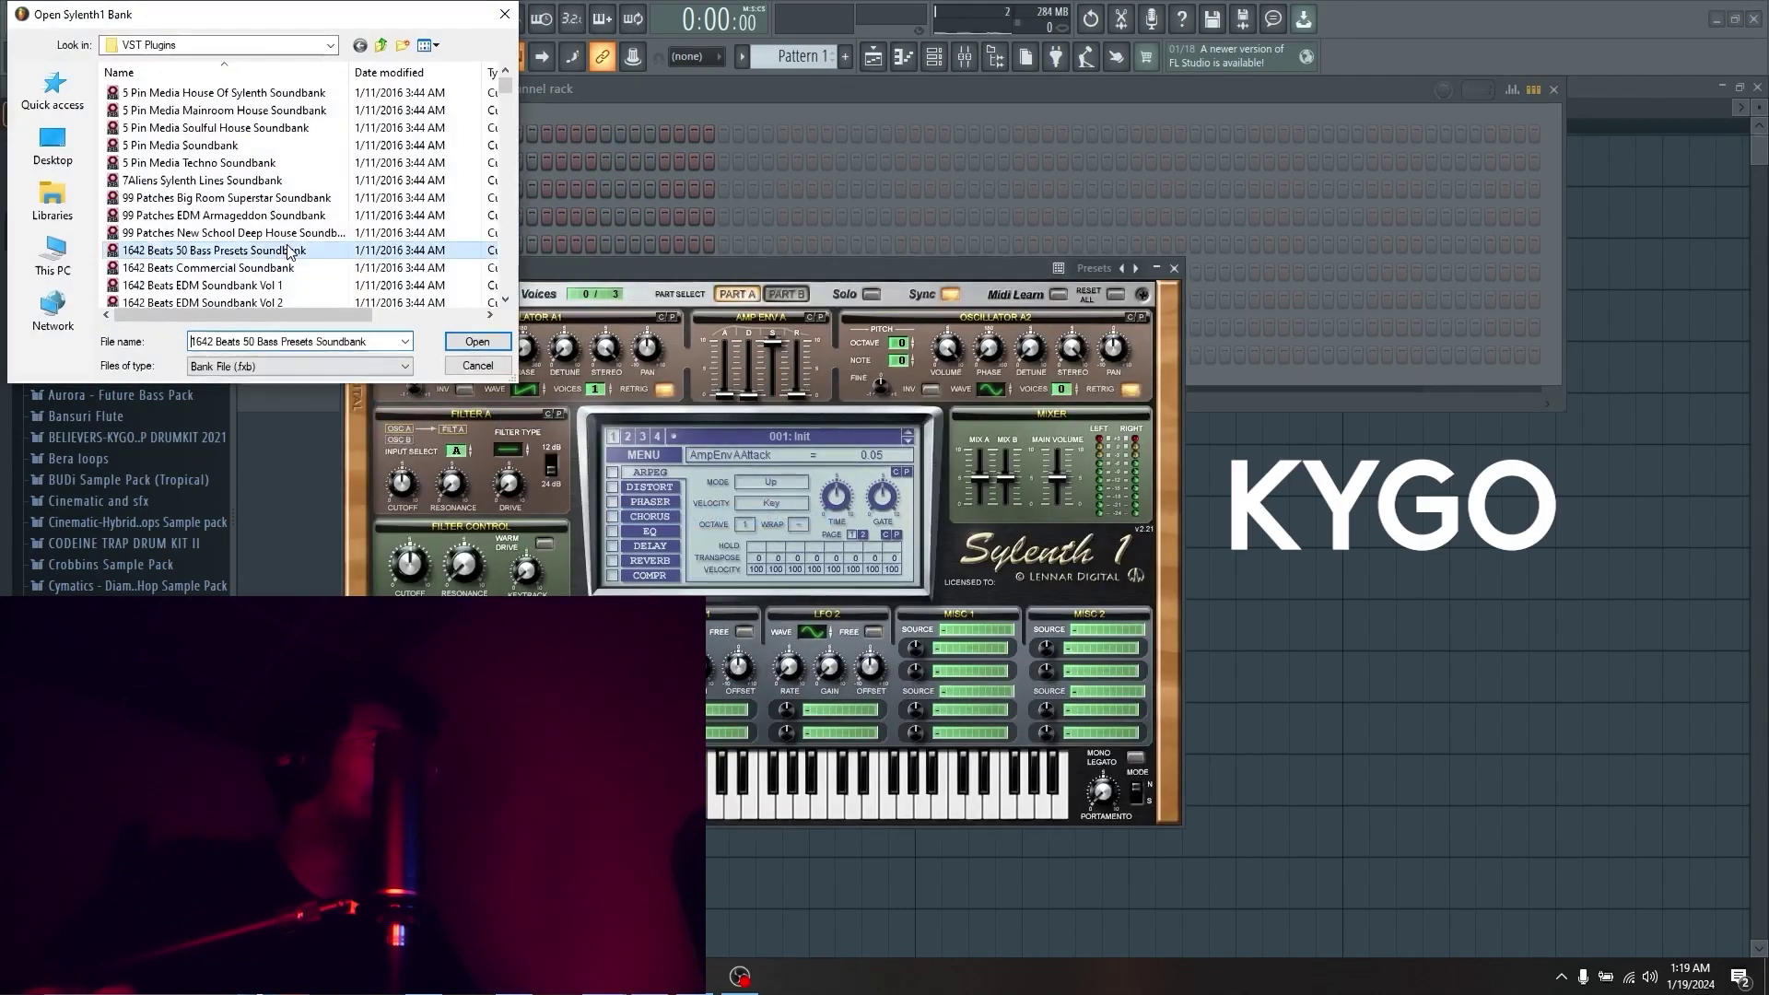
pyautogui.scroll(-4, 290, 253)
pyautogui.scroll(-10, 290, 253)
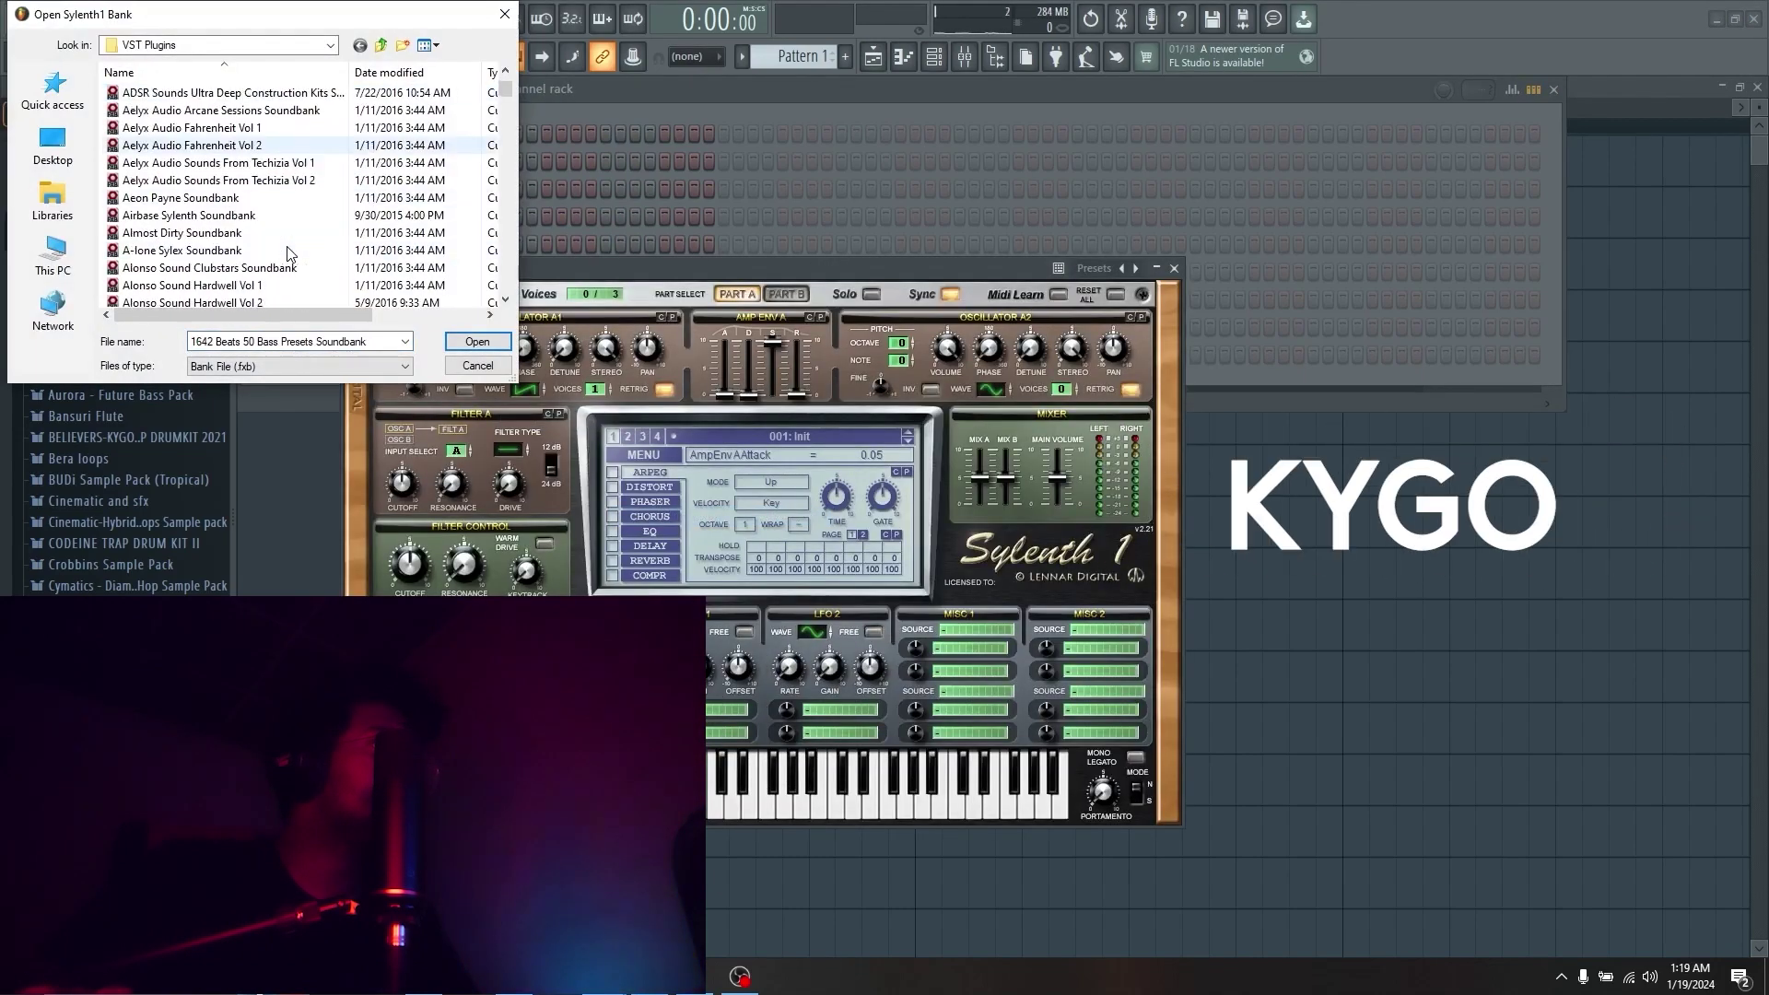
pyautogui.scroll(-6, 290, 253)
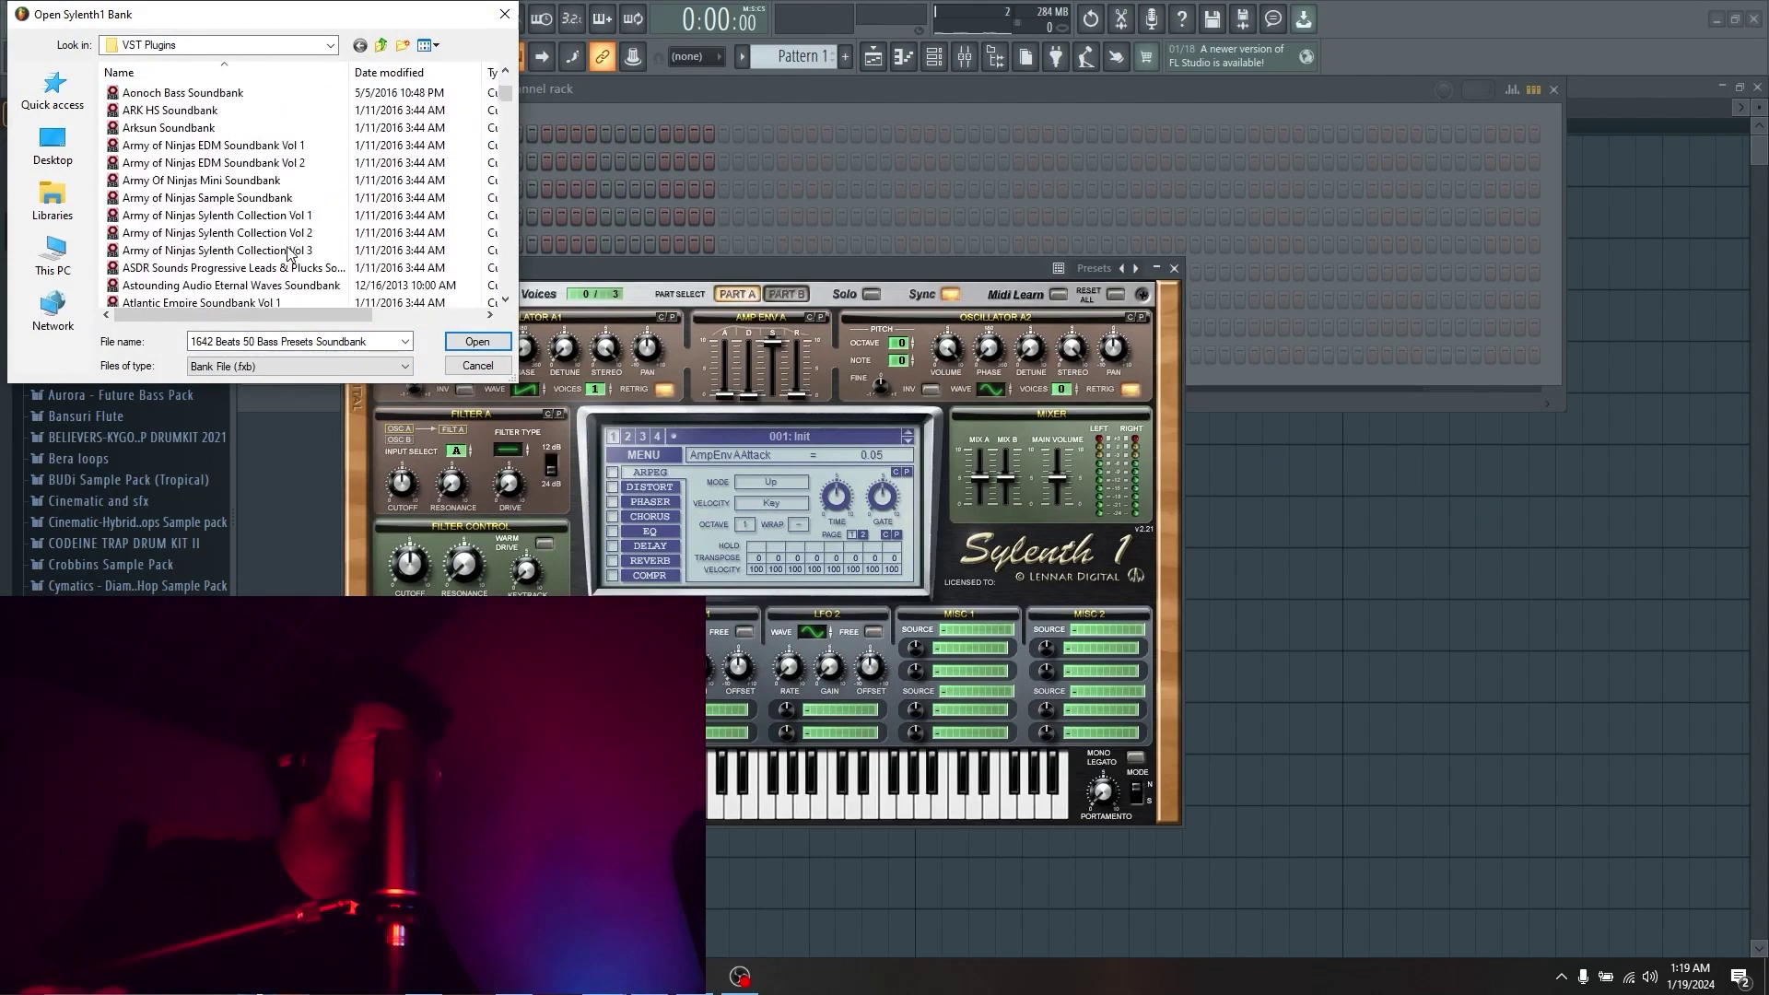
pyautogui.doubleClick(290, 253)
# Step through the Kygo bank's presets while auditioning them, up to KYGO LEAD 3.
pyautogui.click(910, 443)
pyautogui.click(909, 442)
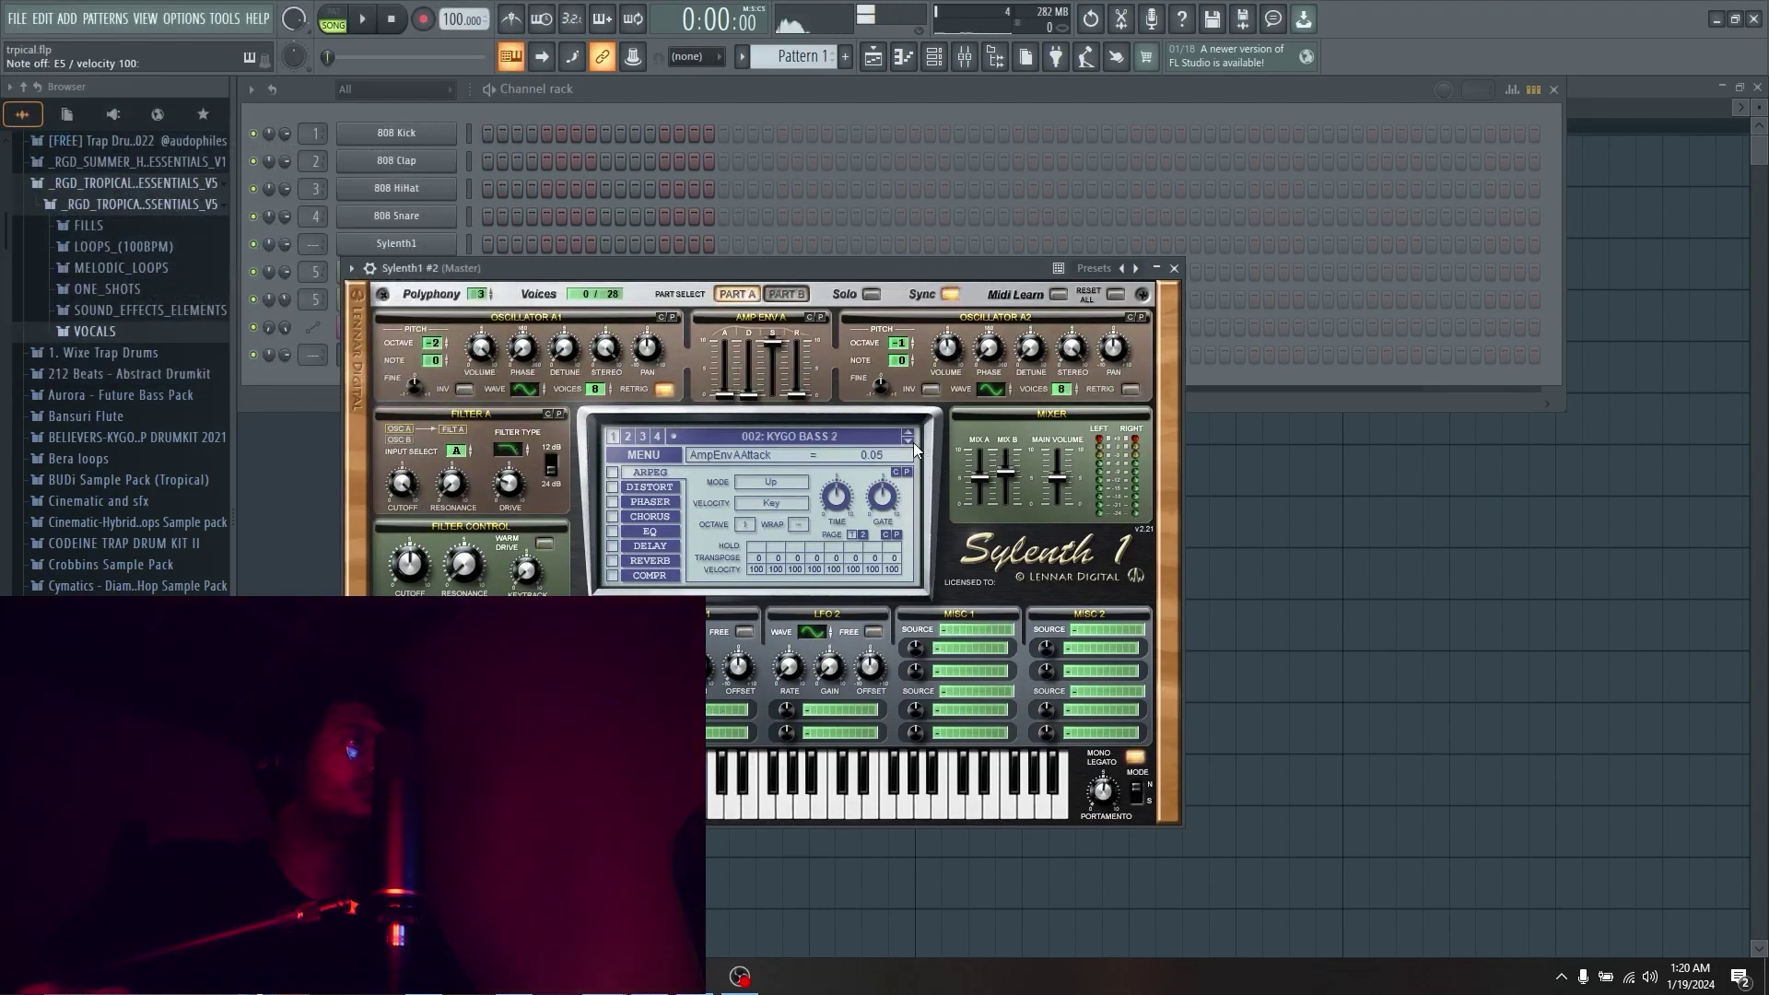
pyautogui.click(909, 442)
pyautogui.click(909, 442)
pyautogui.click(909, 442)
pyautogui.click(909, 442)
pyautogui.click(909, 444)
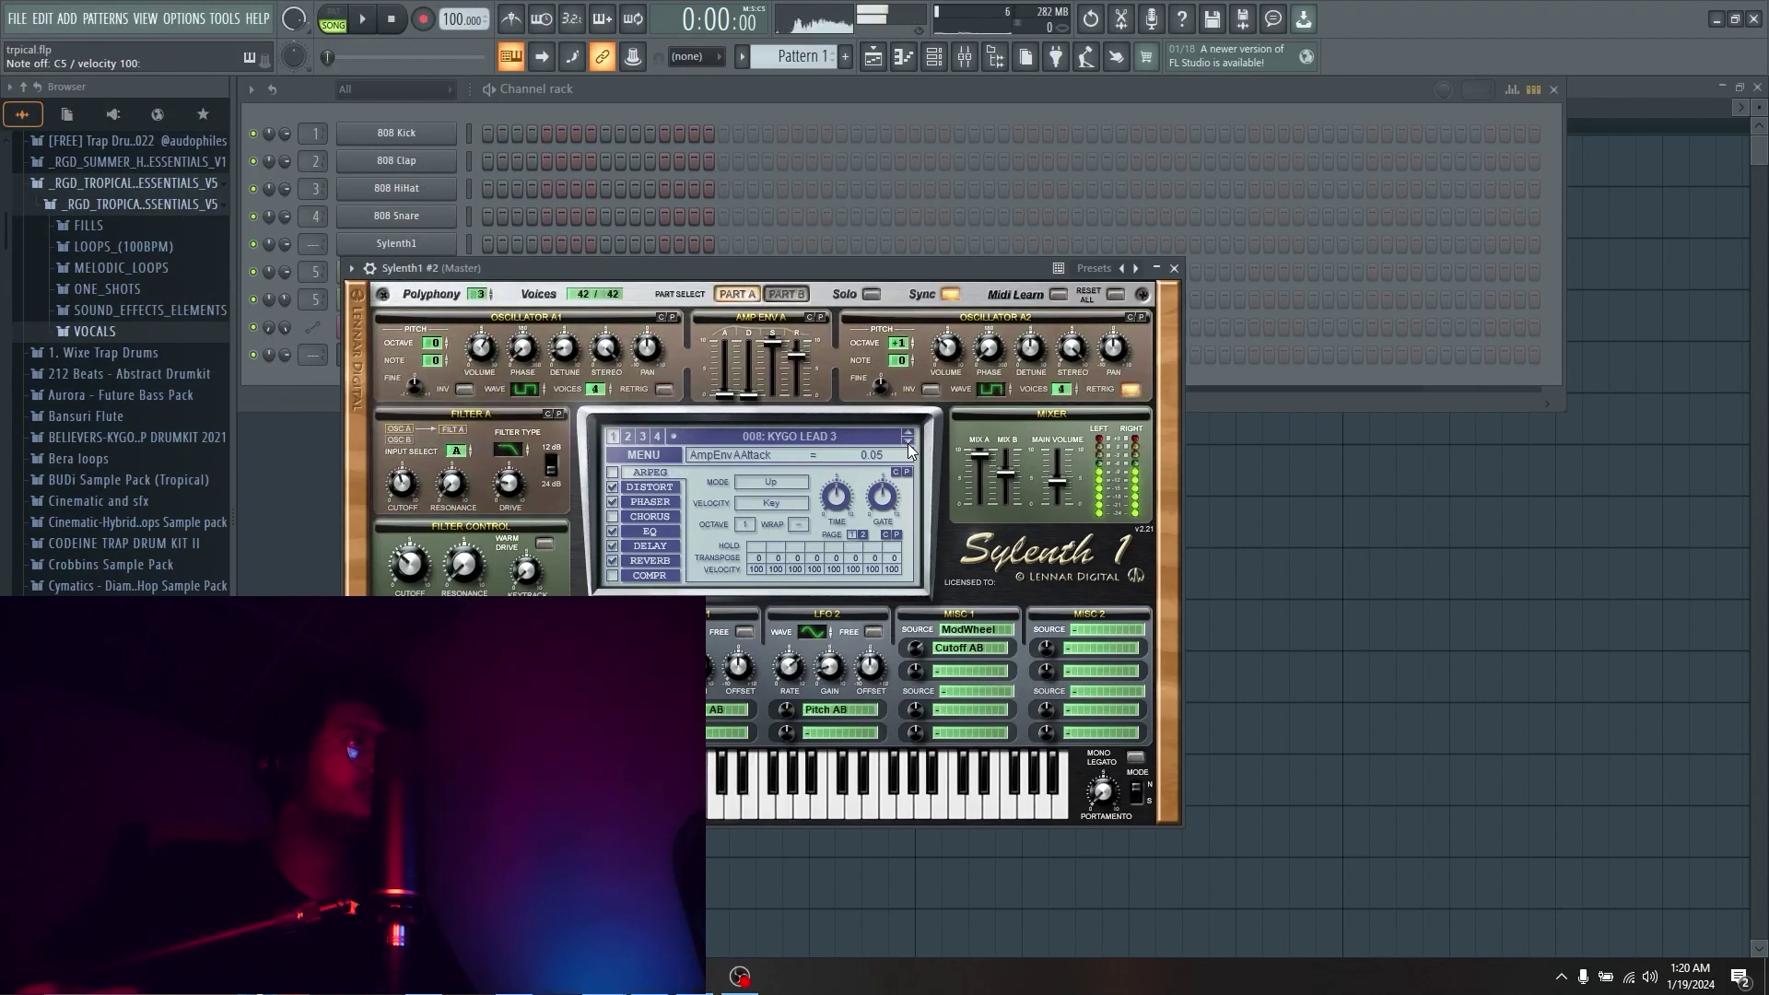
# Step onward through the Kygo bank's presets to KYGO PLUCK 3.
pyautogui.click(908, 444)
pyautogui.click(908, 444)
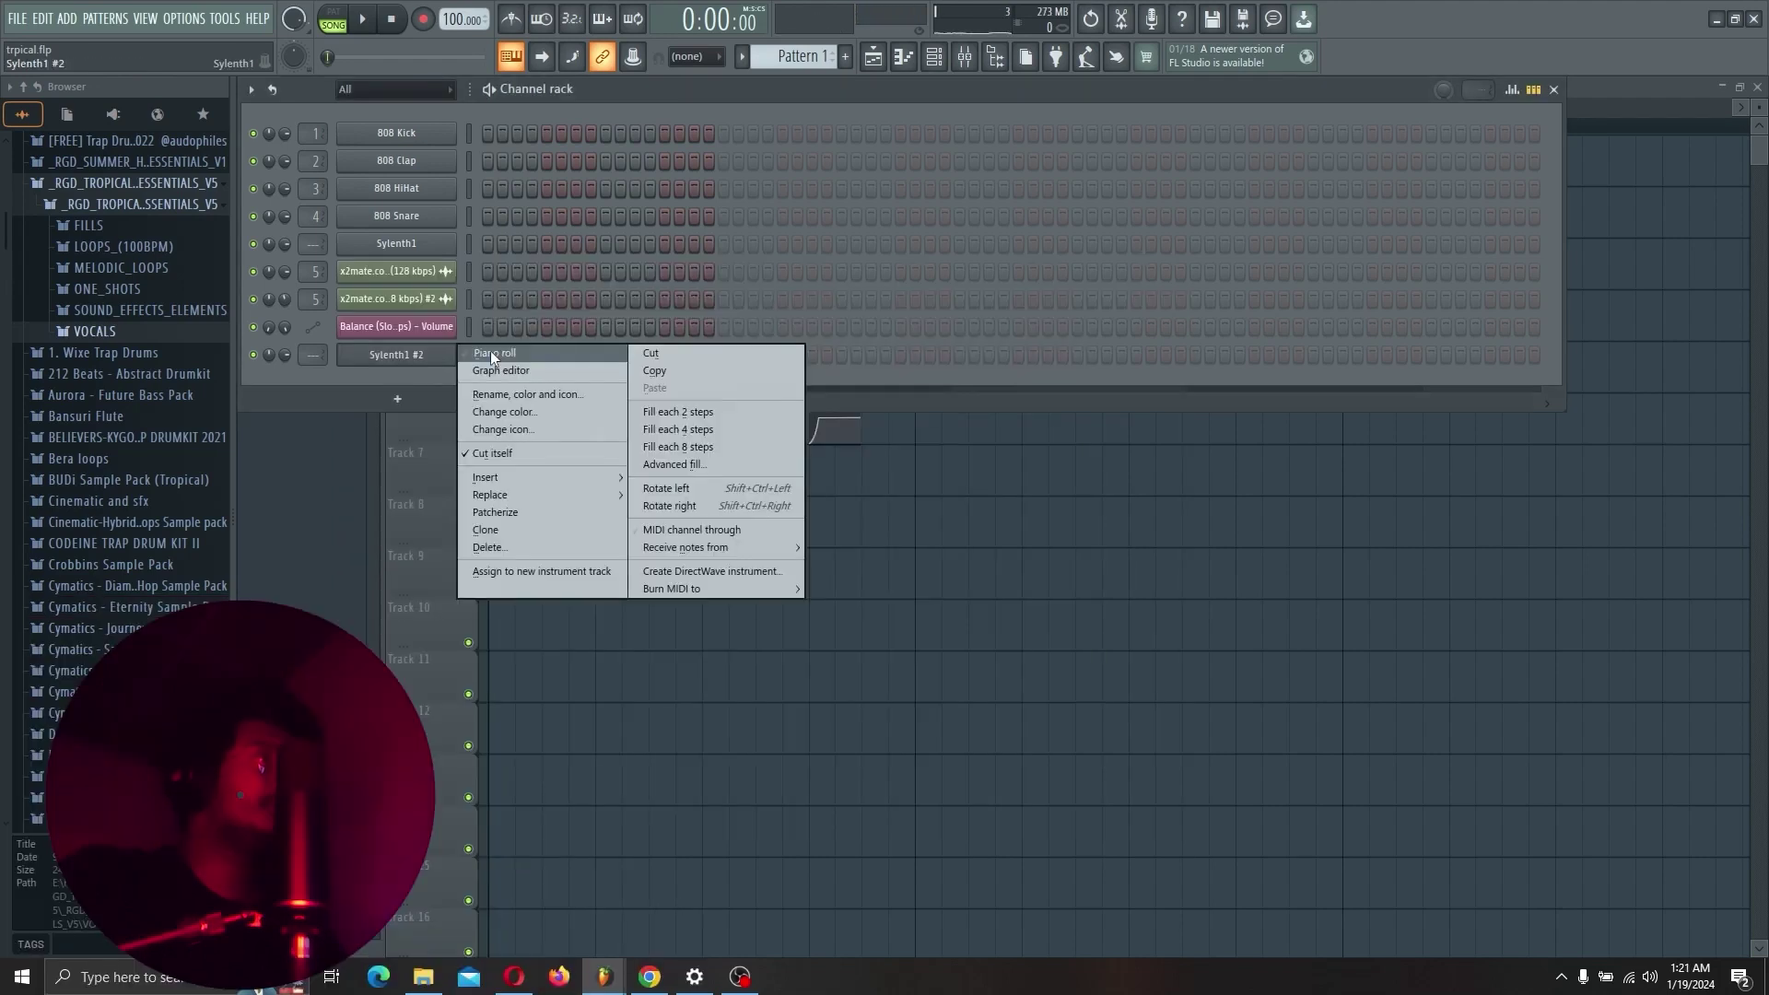
# Enter four one-bar chords for Sylenth1 #2 in the piano roll: C5-E5-G5, G5-B5-D6, A5-C6-E6 and F5-A5-C6.
pyautogui.click(490, 350)
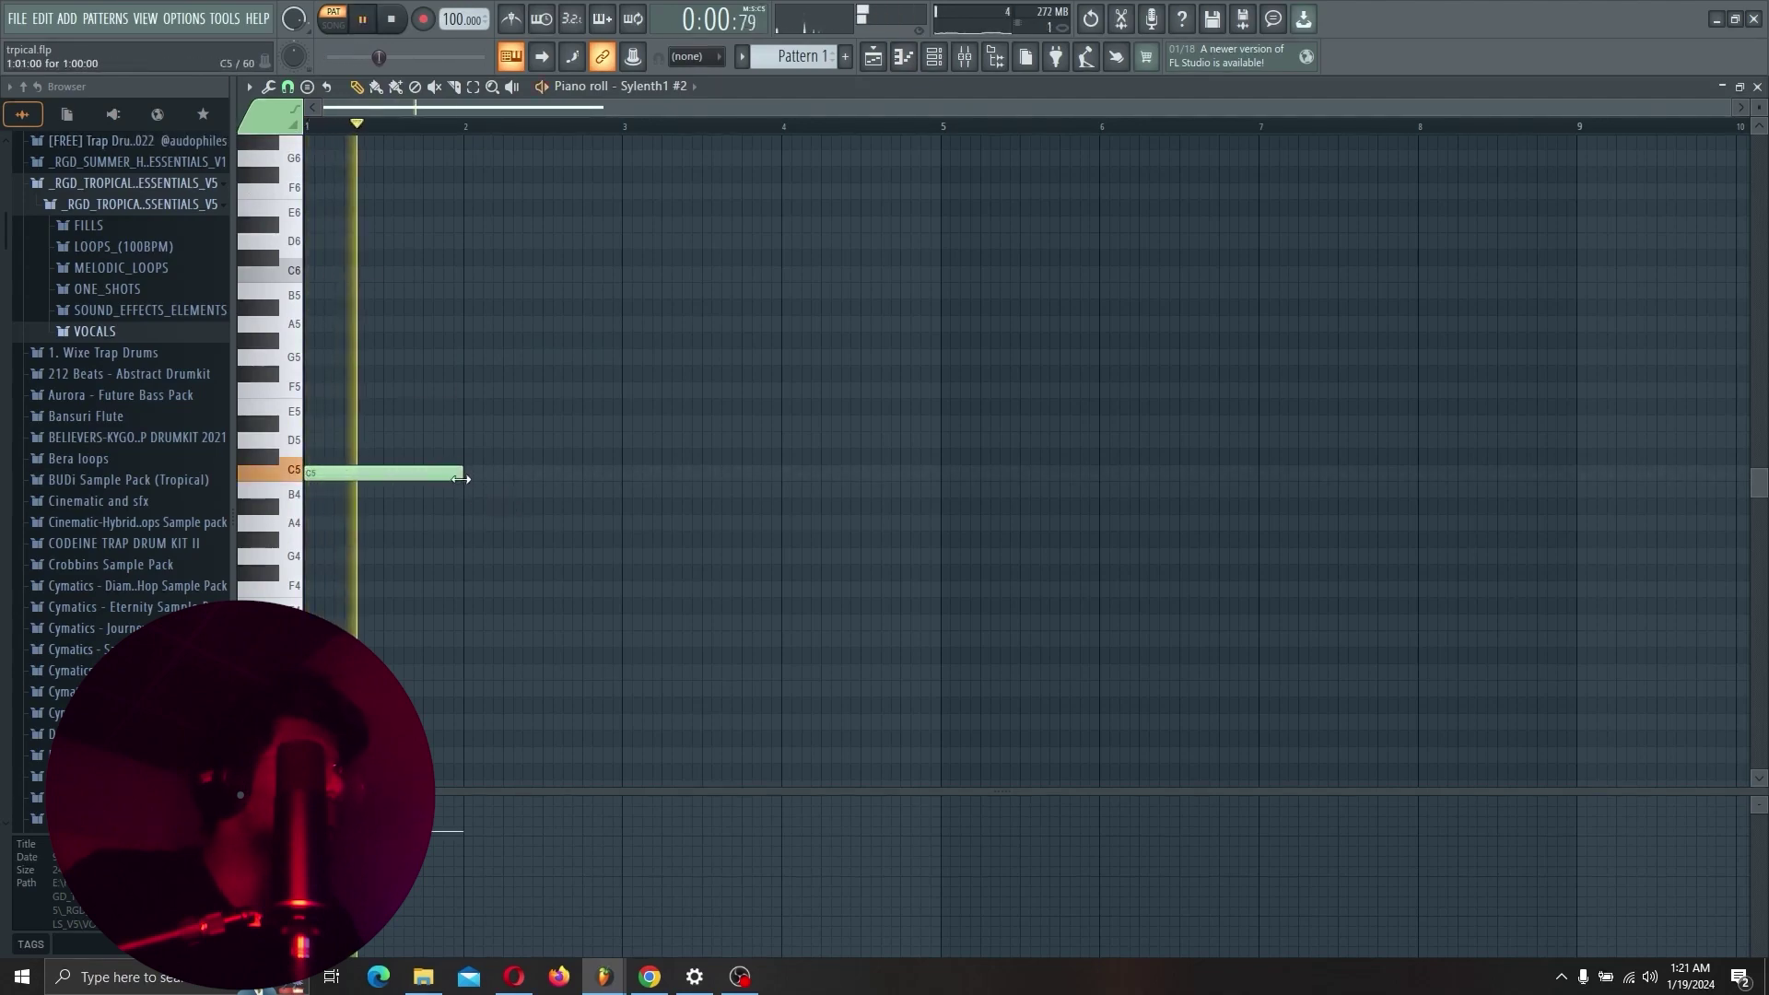
pyautogui.press('space')
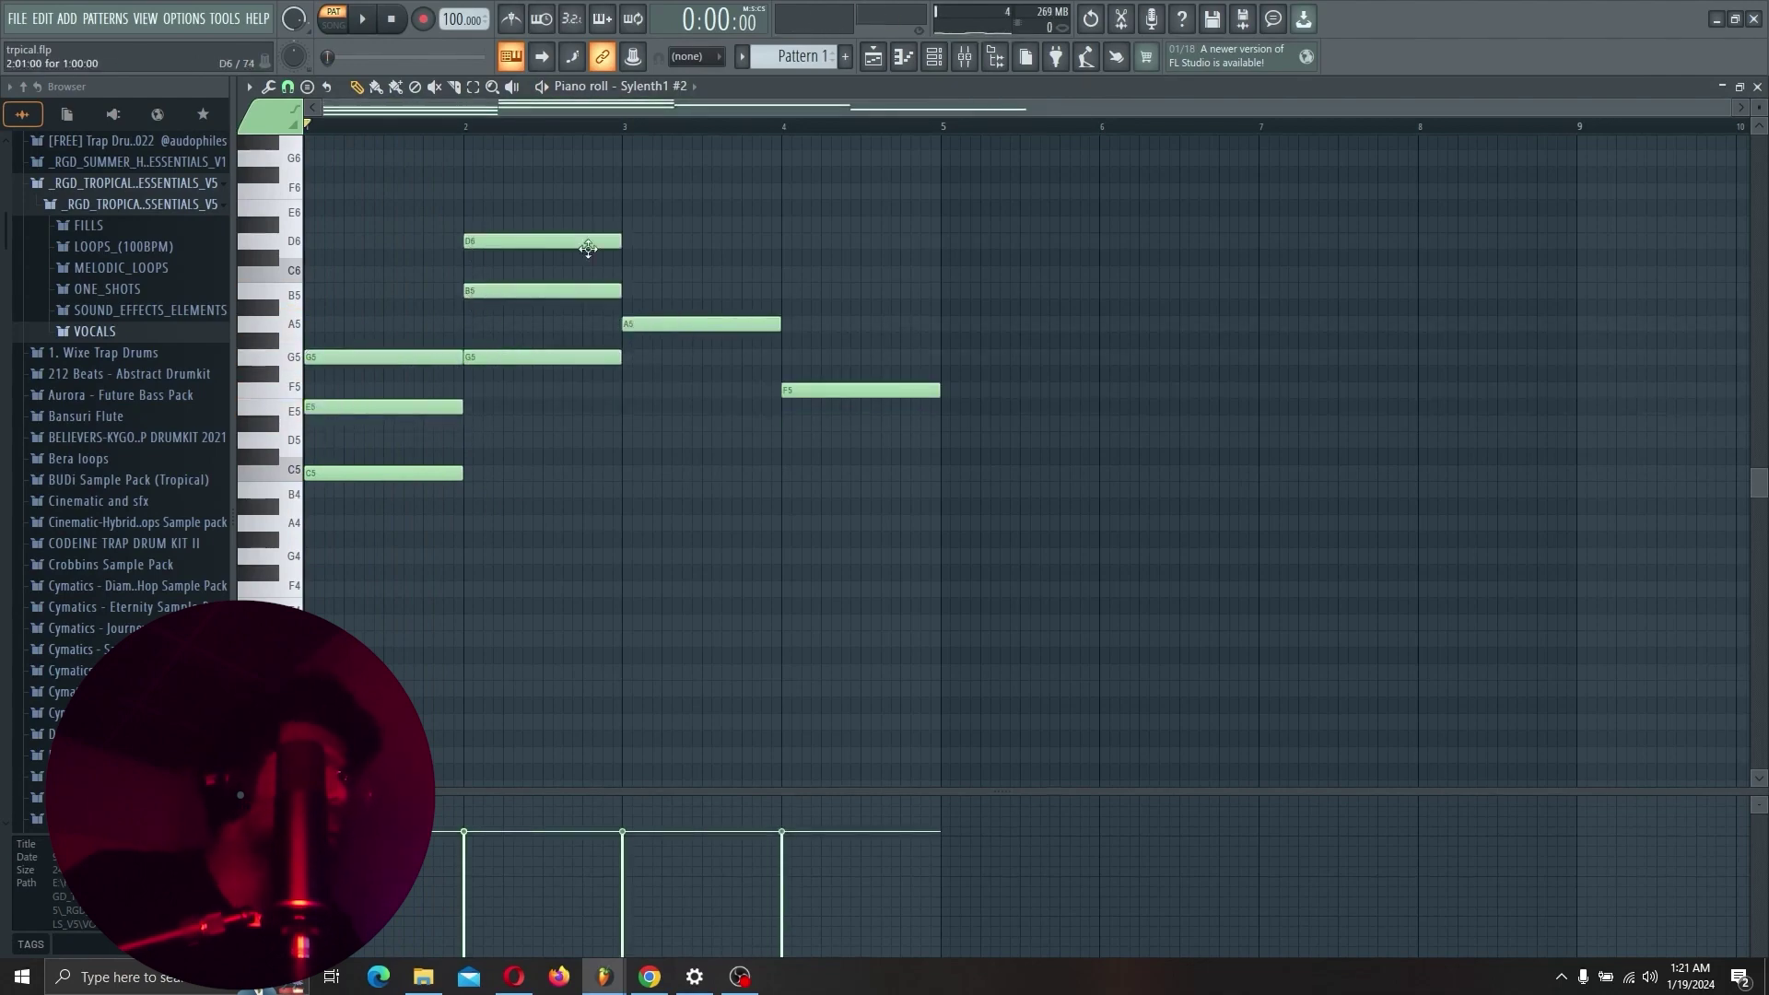
pyautogui.click(814, 274)
pyautogui.press('space')
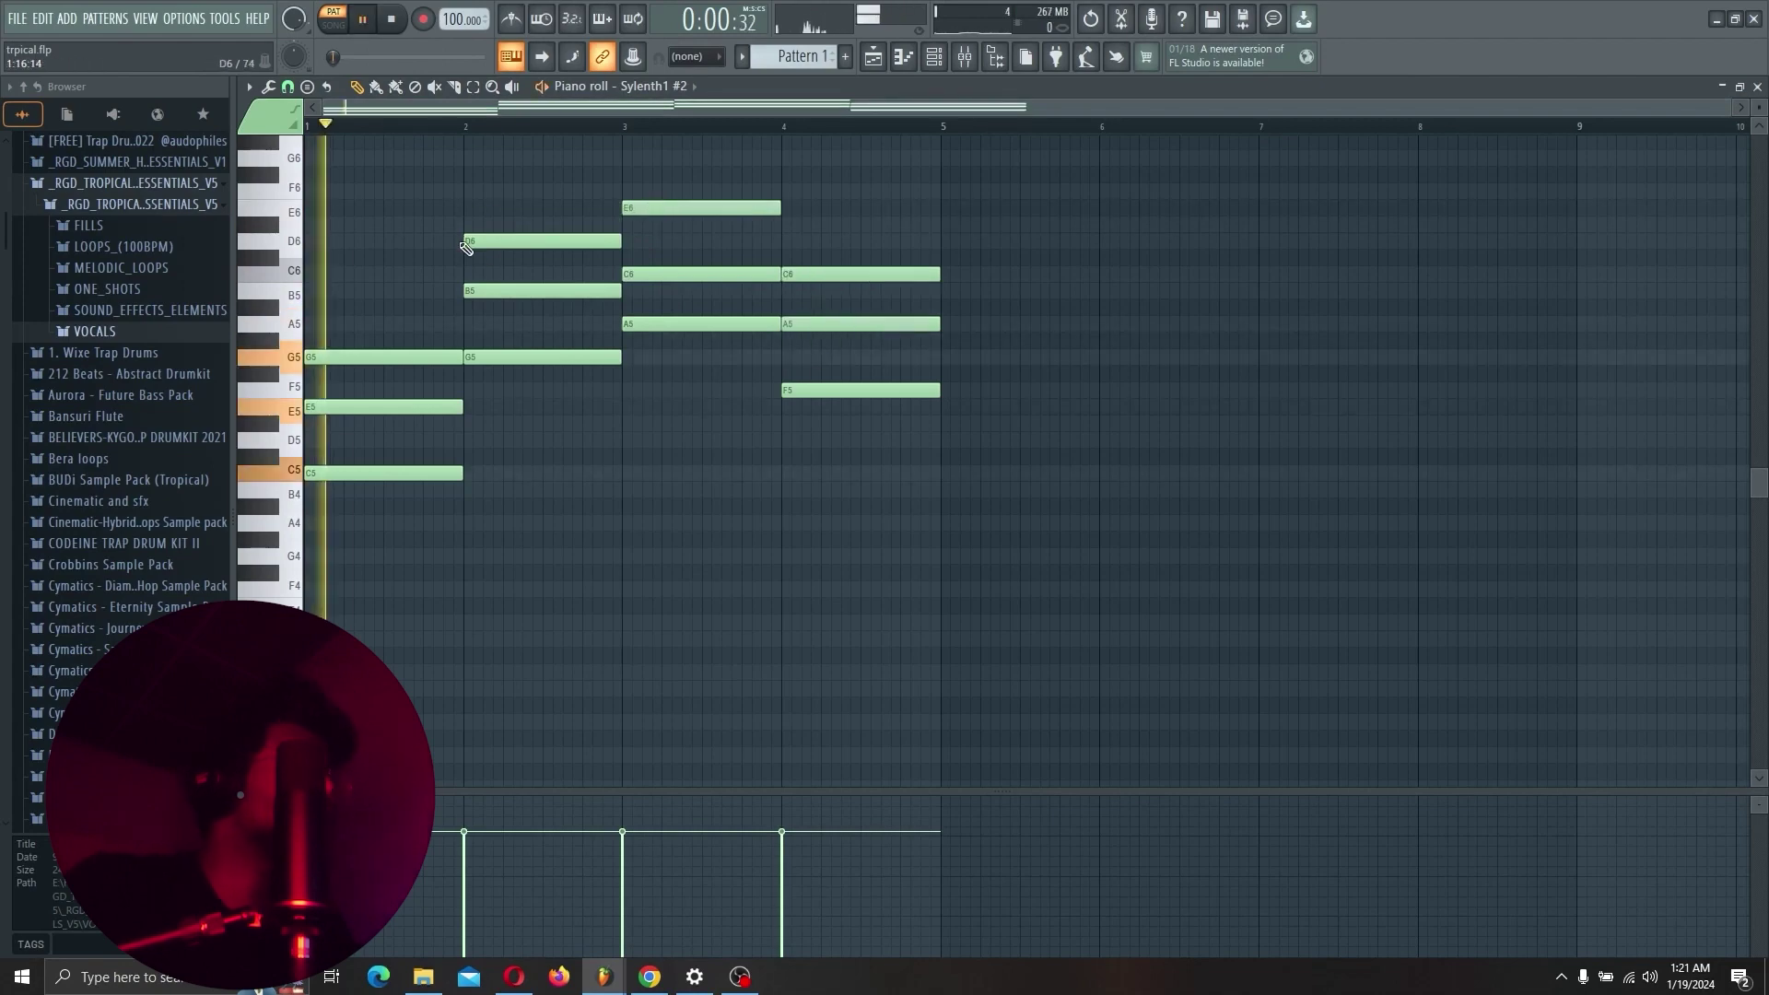
# Transpose all the chord notes down one octave and play them back.
pyautogui.scroll(3, 442, 189)
pyautogui.scroll(-2, 442, 189)
pyautogui.hotkey('ctrl', 'a')
pyautogui.hotkey('ctrl', 'Down')
pyautogui.press('space')
pyautogui.press('space')
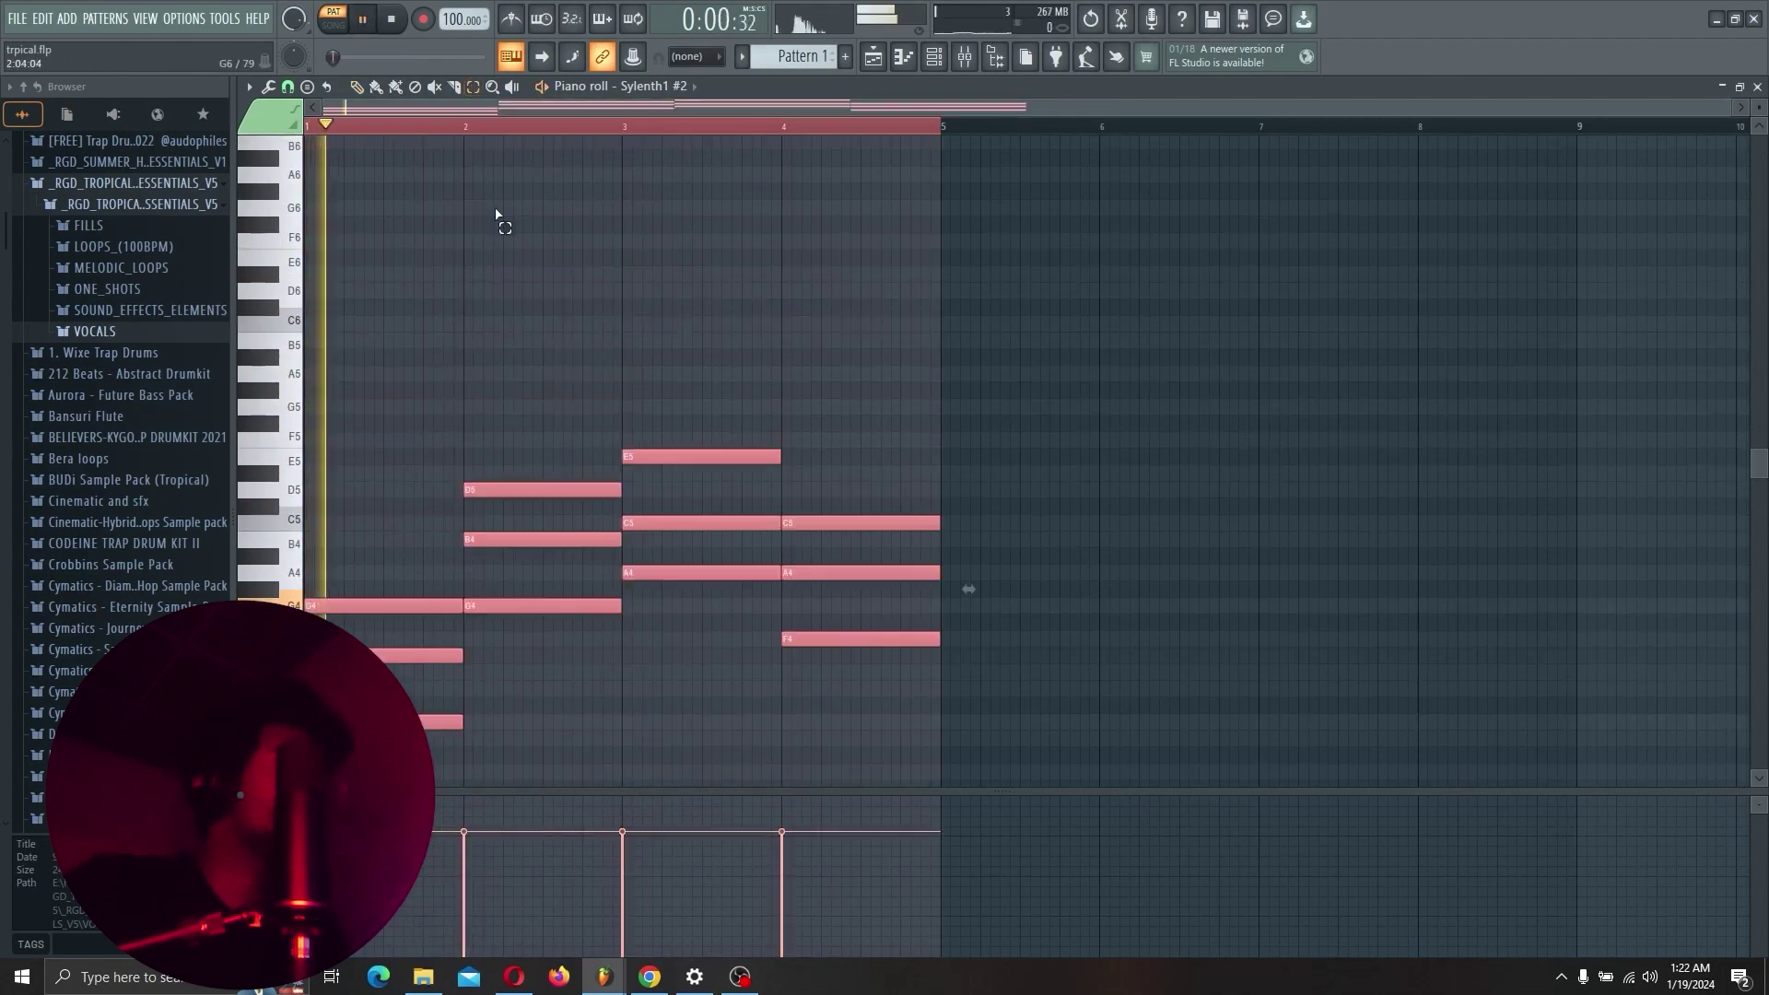
# Raise the lowest note of the first chord by one octave to C5.
pyautogui.scroll(-4, 490, 213)
pyautogui.press('space')
pyautogui.moveTo(383, 507); pyautogui.dragTo(399, 536)
pyautogui.hotkey('ctrl', 'Up')
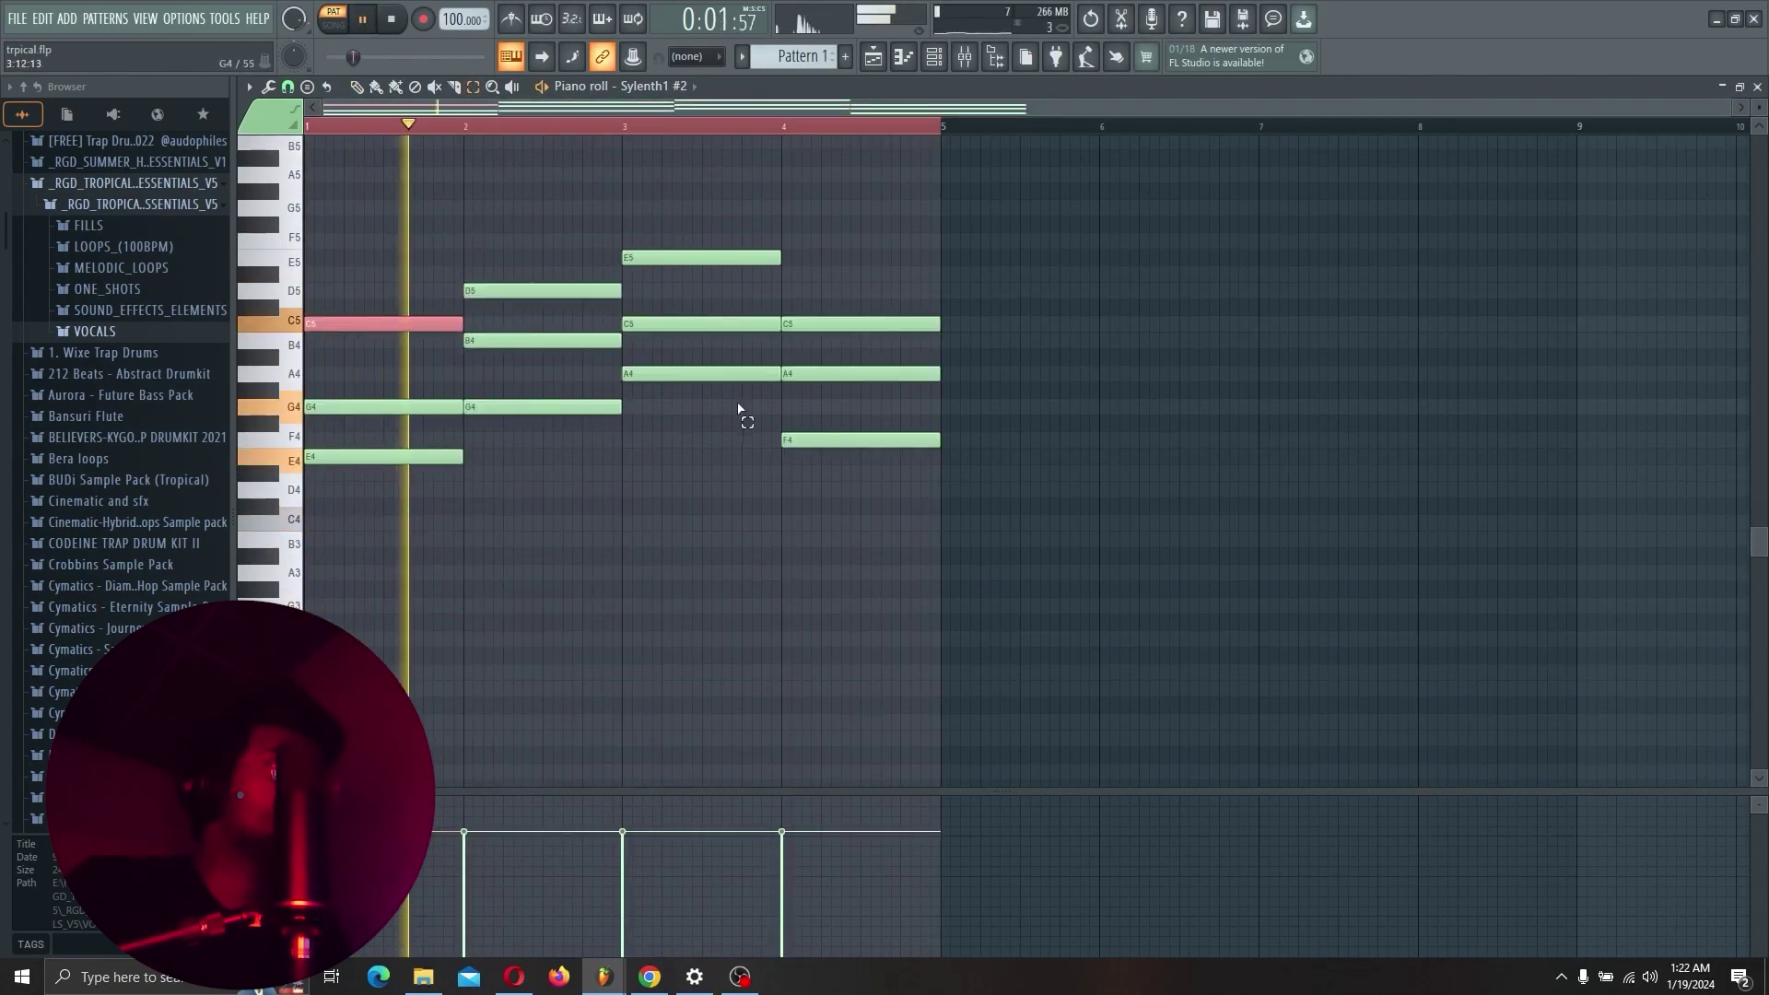
# Try the F note of the fourth chord an octave higher at F5, and return it to F4.
pyautogui.moveTo(816, 425); pyautogui.dragTo(833, 462)
pyautogui.hotkey('ctrl', 'Up')
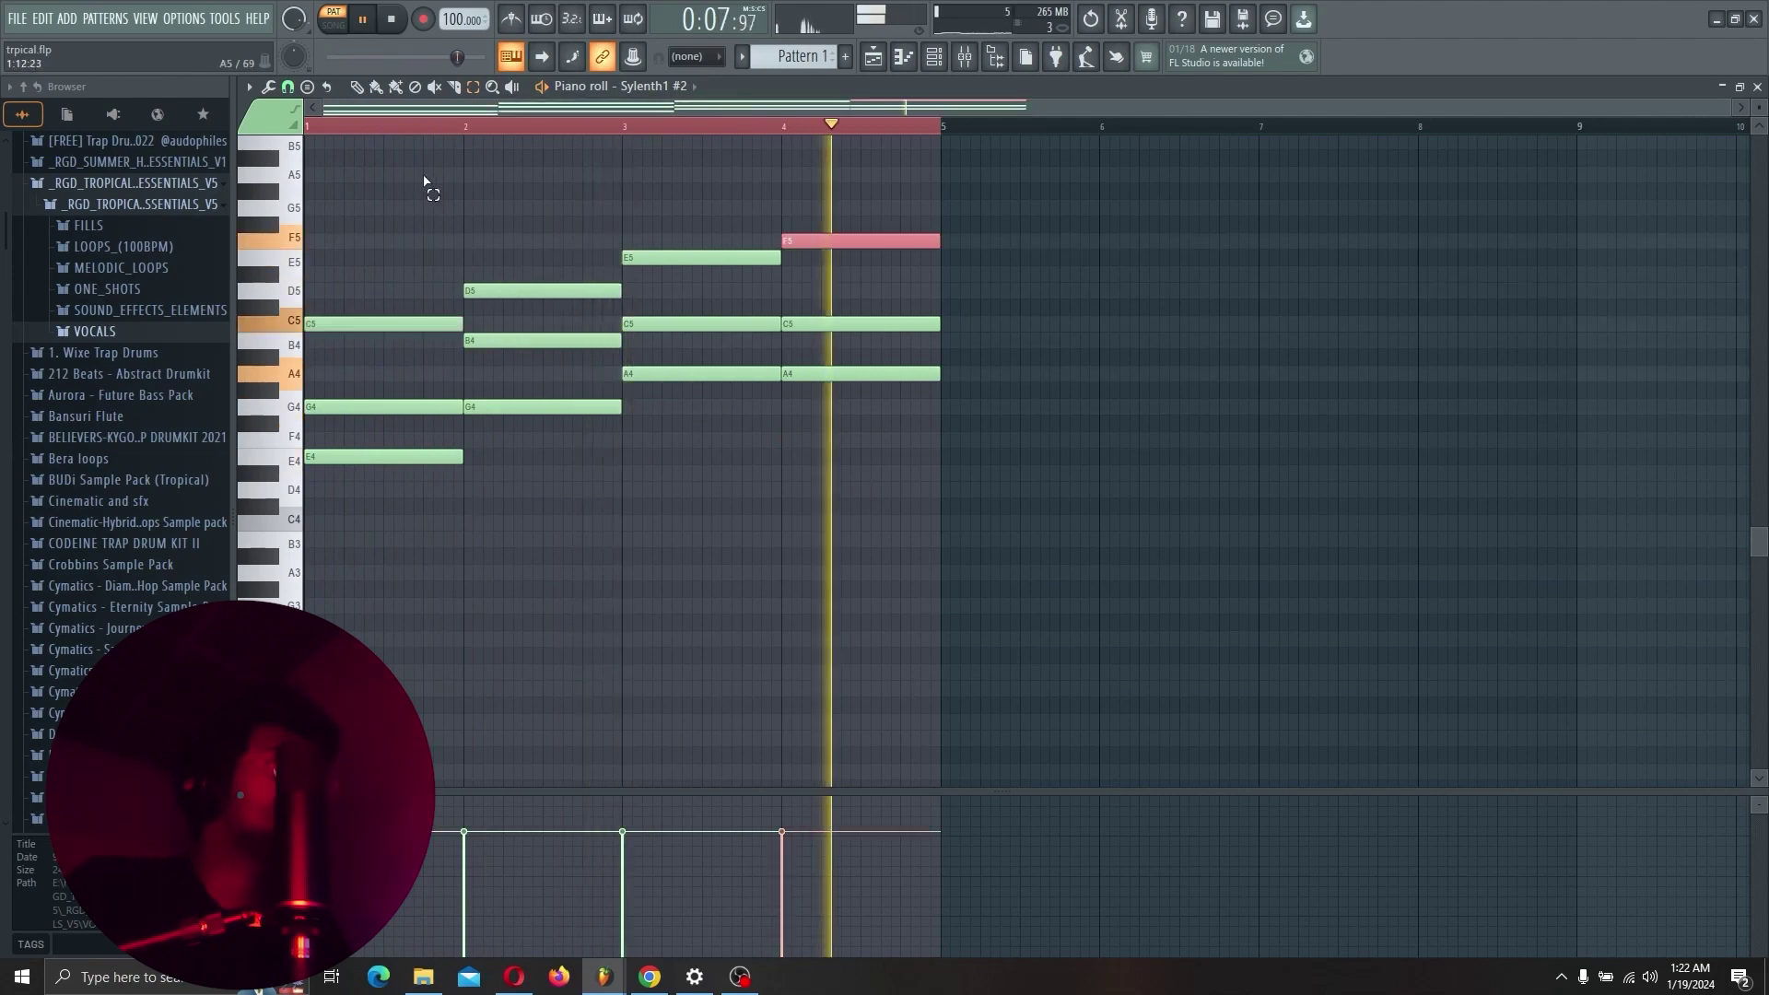
pyautogui.hotkey('ctrl', 'Down')
pyautogui.press('space')
pyautogui.click(745, 129)
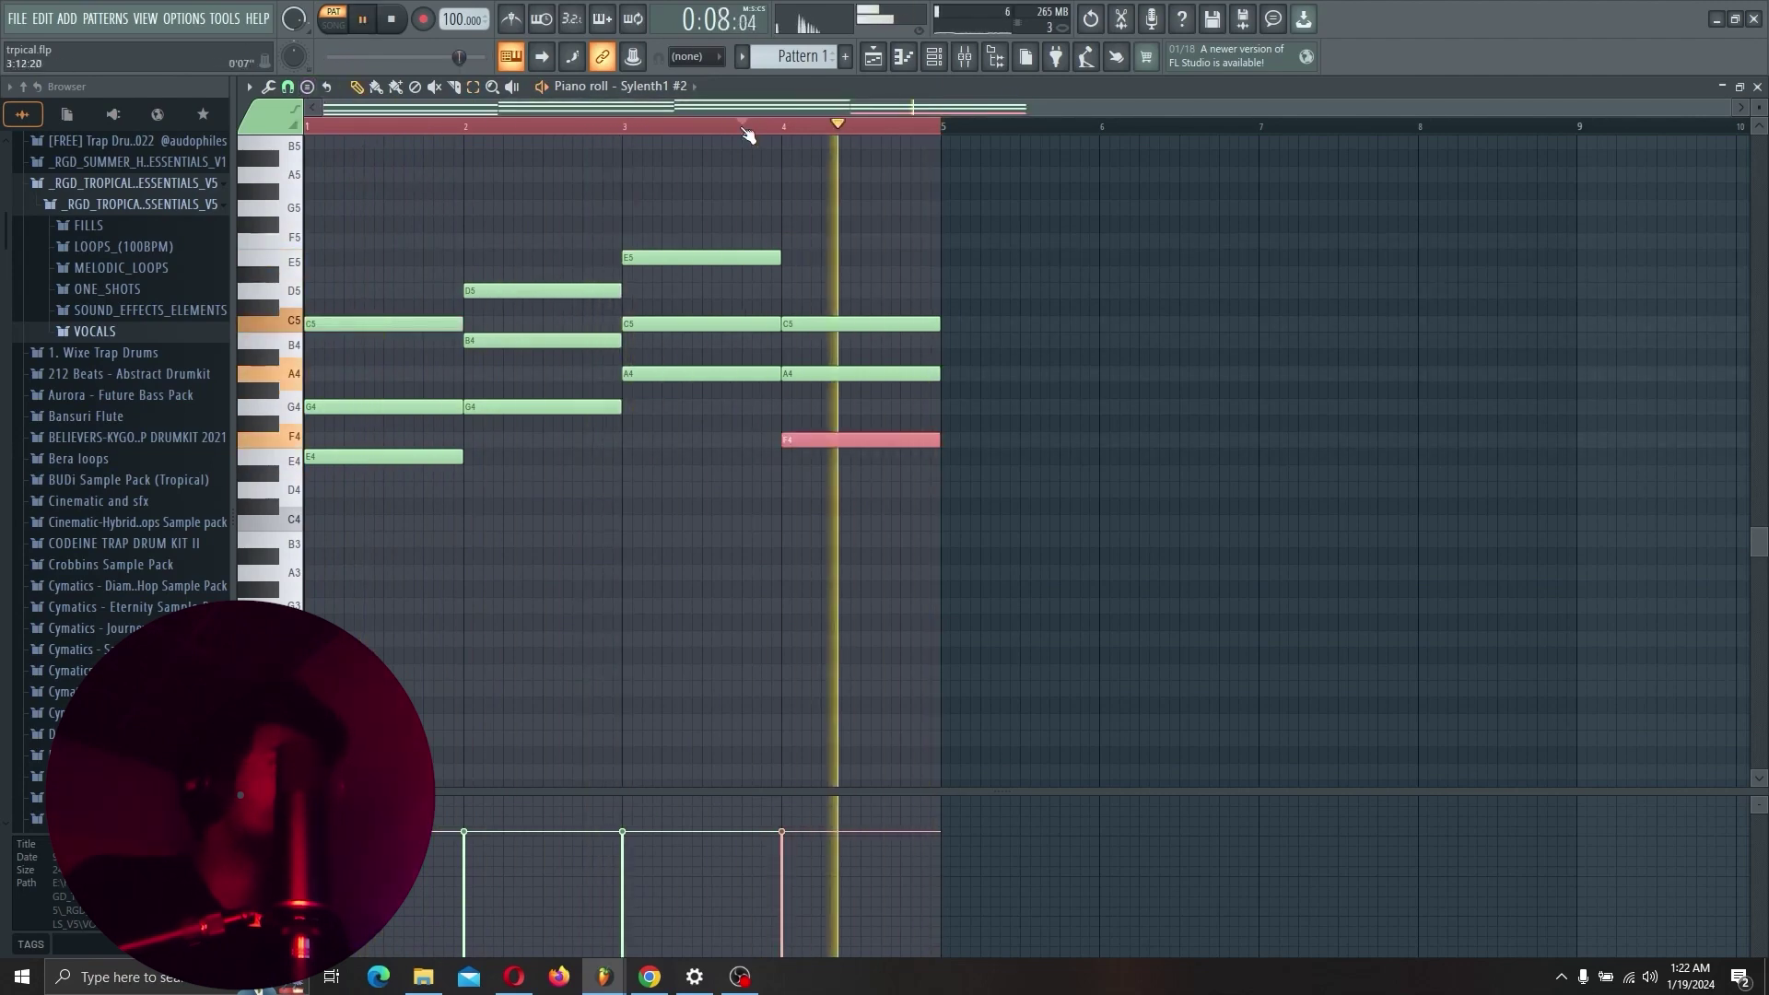
# Shorten all chord notes to brief stabs and repeat them so each chord plays three times at the start of its bar.
pyautogui.press('space')
pyautogui.hotkey('ctrl', 'a')
pyautogui.moveTo(461, 327); pyautogui.dragTo(377, 330)
pyautogui.click(319, 128)
pyautogui.press('space')
pyautogui.press('space')
pyautogui.press('space')
pyautogui.press('space')
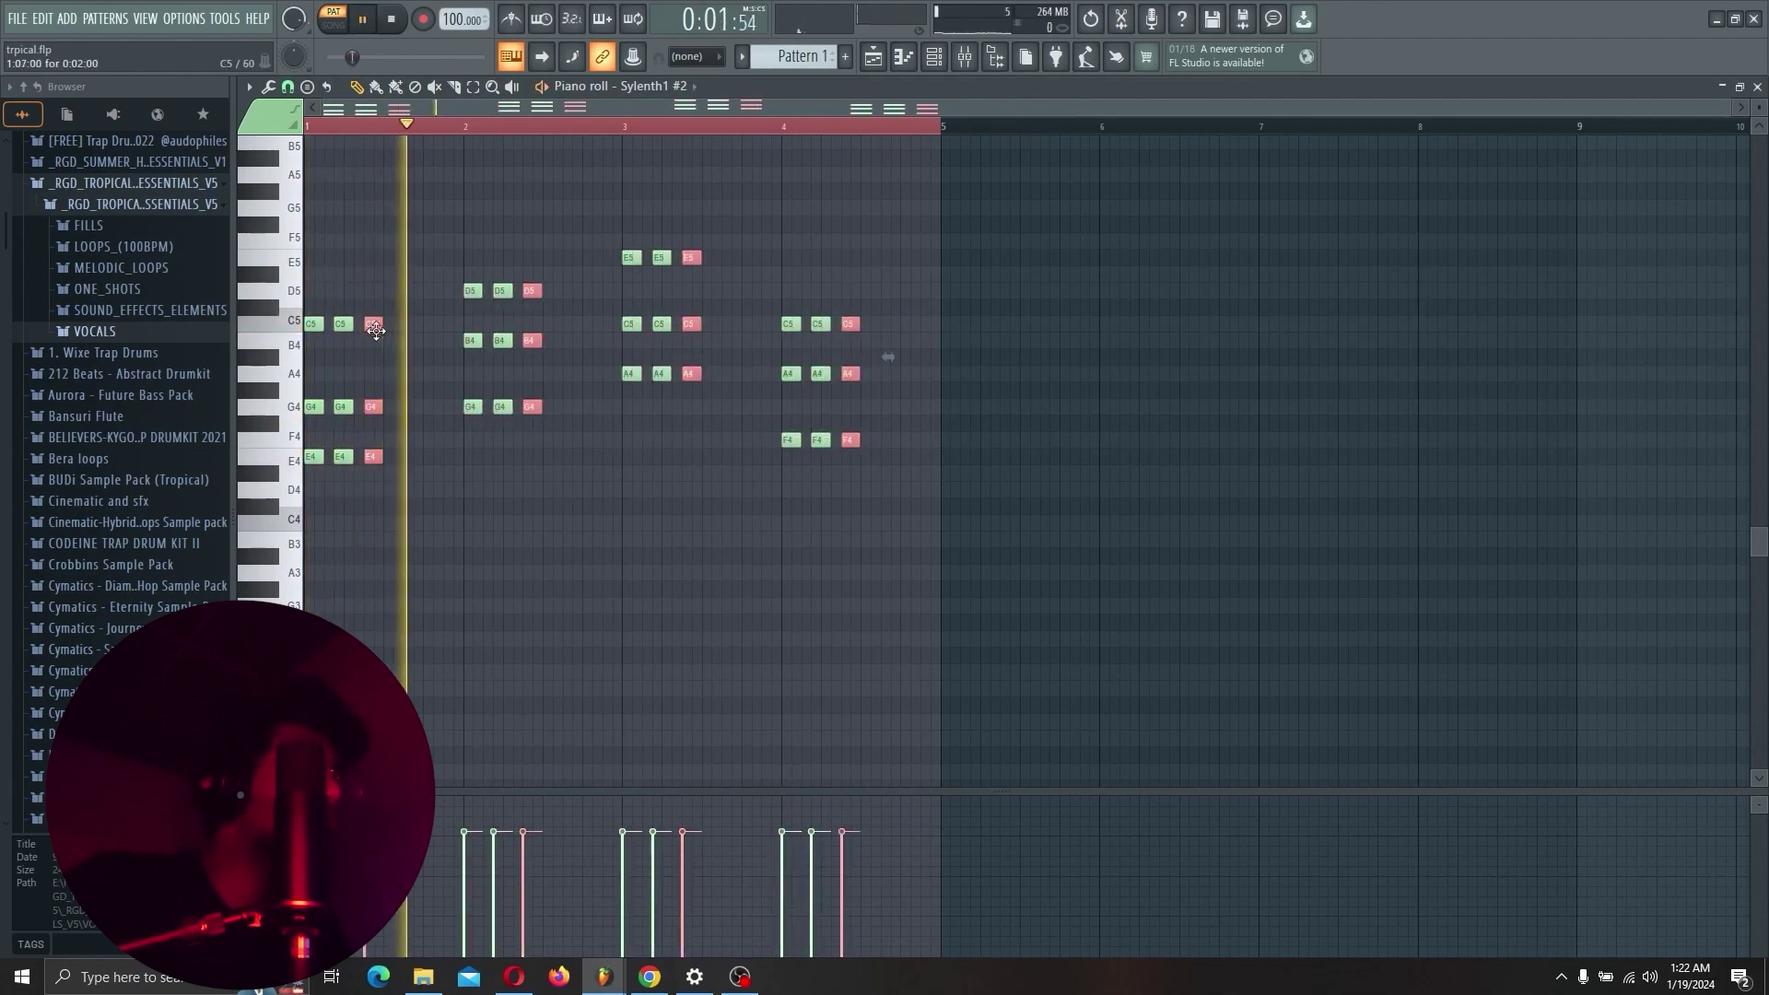
# Delete the first chord's third stab and move the second chord's three stabs into bar 1 directly after the remaining two.
pyautogui.press('space')
pyautogui.rightClick(373, 324)
pyautogui.rightClick(373, 406)
pyautogui.rightClick(373, 457)
pyautogui.moveTo(463, 248); pyautogui.dragTo(555, 431)
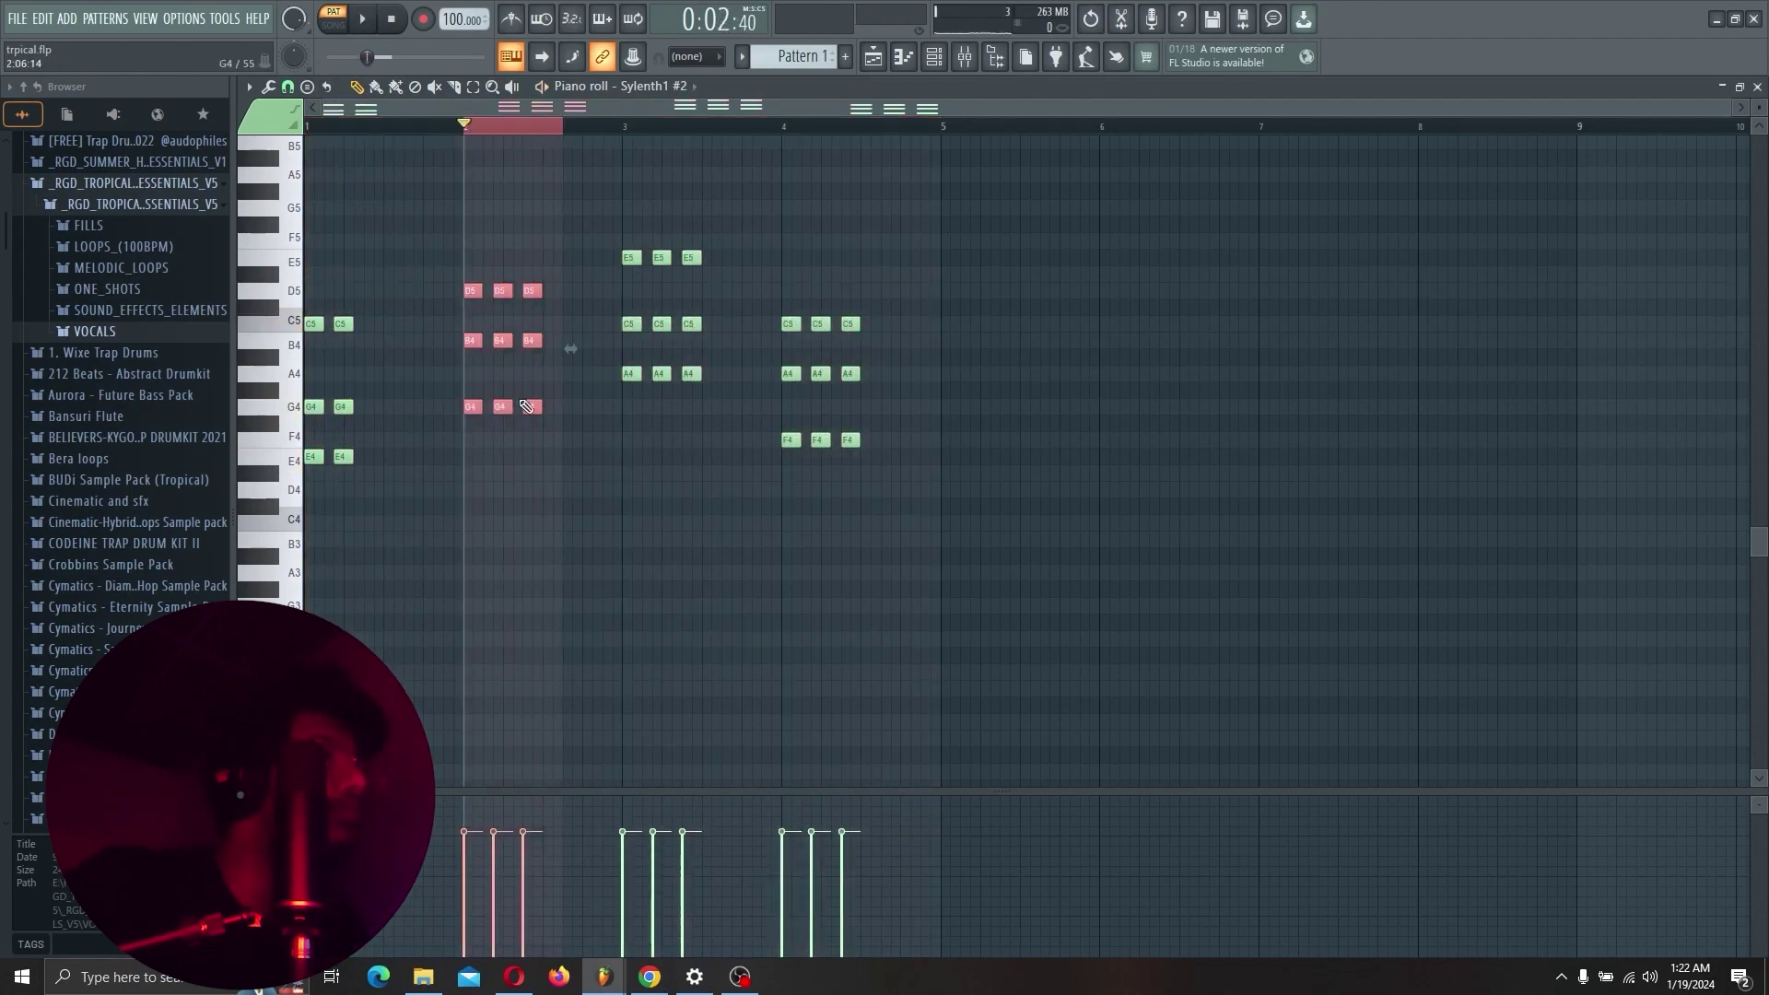
pyautogui.keyDown('ctrl'); pyautogui.click(327, 136); pyautogui.keyUp('ctrl')
pyautogui.press('space')
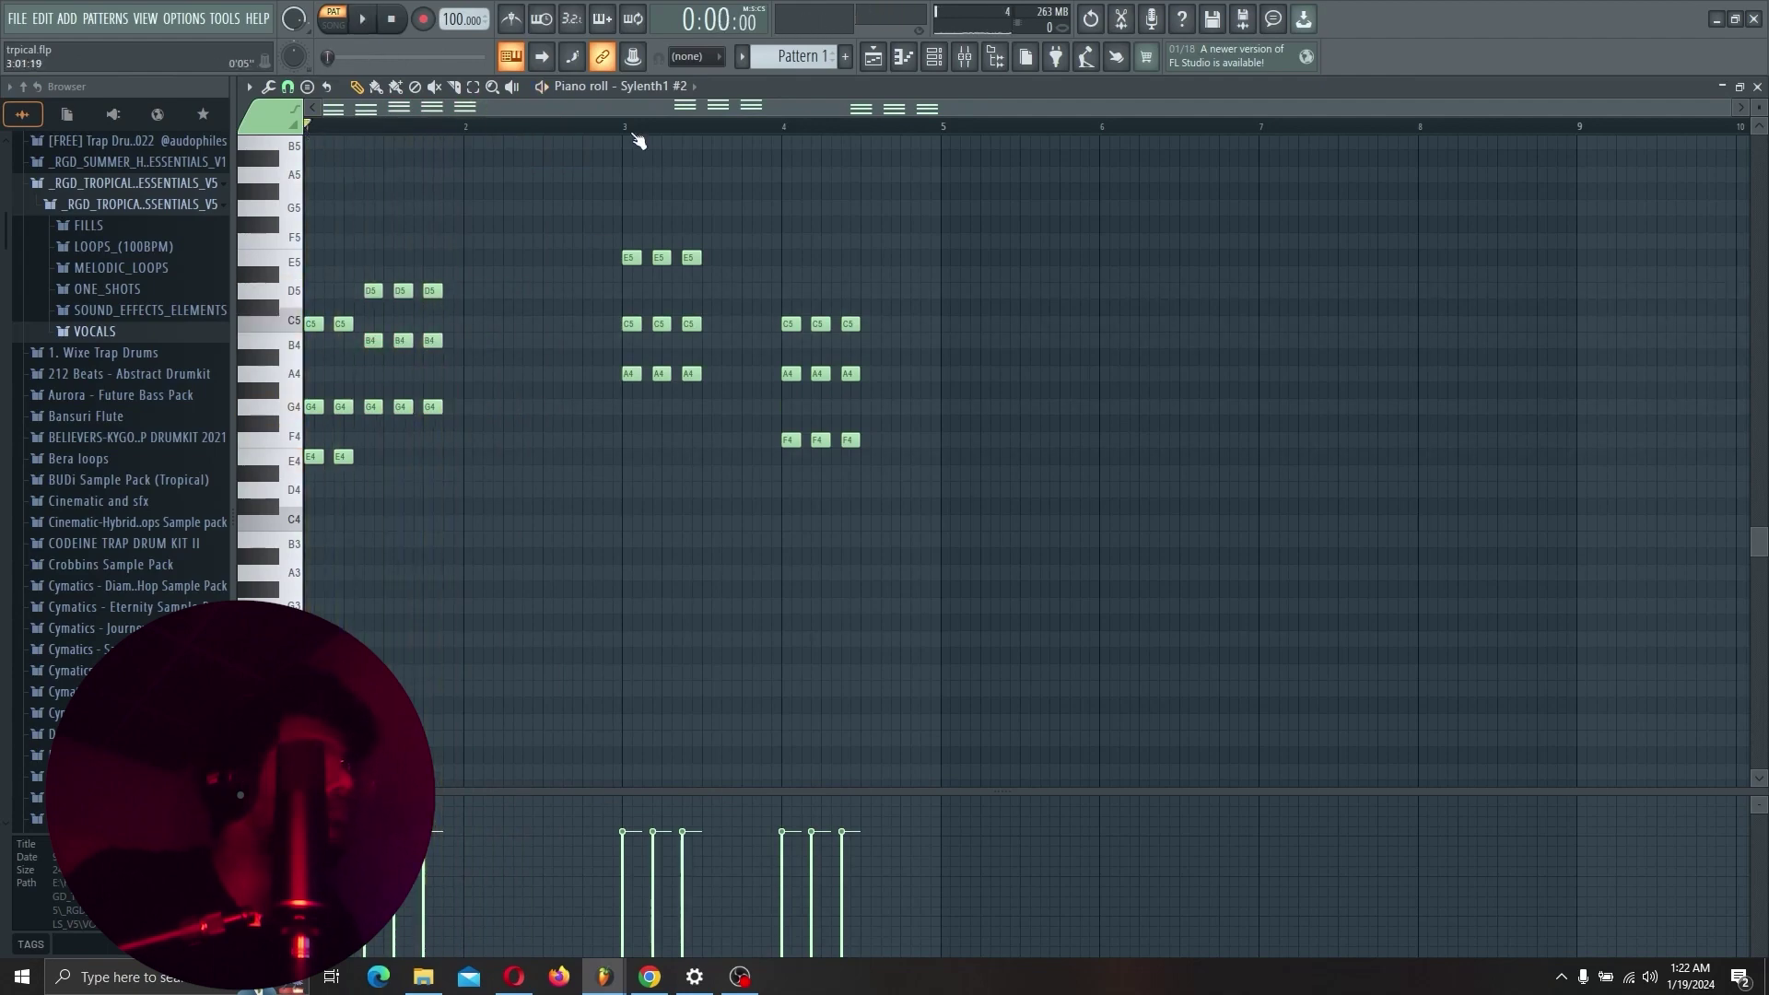
# Move the stabs of the third and fourth chords one bar earlier so the third chord starts at bar 2.
pyautogui.moveTo(628, 131); pyautogui.dragTo(932, 198)
pyautogui.moveTo(634, 373); pyautogui.dragTo(475, 374)
pyautogui.click(458, 128)
# Delete the third chord's last stab and move the F4-A4-C5 stabs directly after the remaining two in bar 2.
pyautogui.moveTo(534, 129); pyautogui.dragTo(731, 129)
pyautogui.press('Delete')
pyautogui.moveTo(630, 439); pyautogui.dragTo(536, 439)
pyautogui.keyDown('ctrl'); pyautogui.click(329, 132); pyautogui.keyUp('ctrl')
pyautogui.press('space')
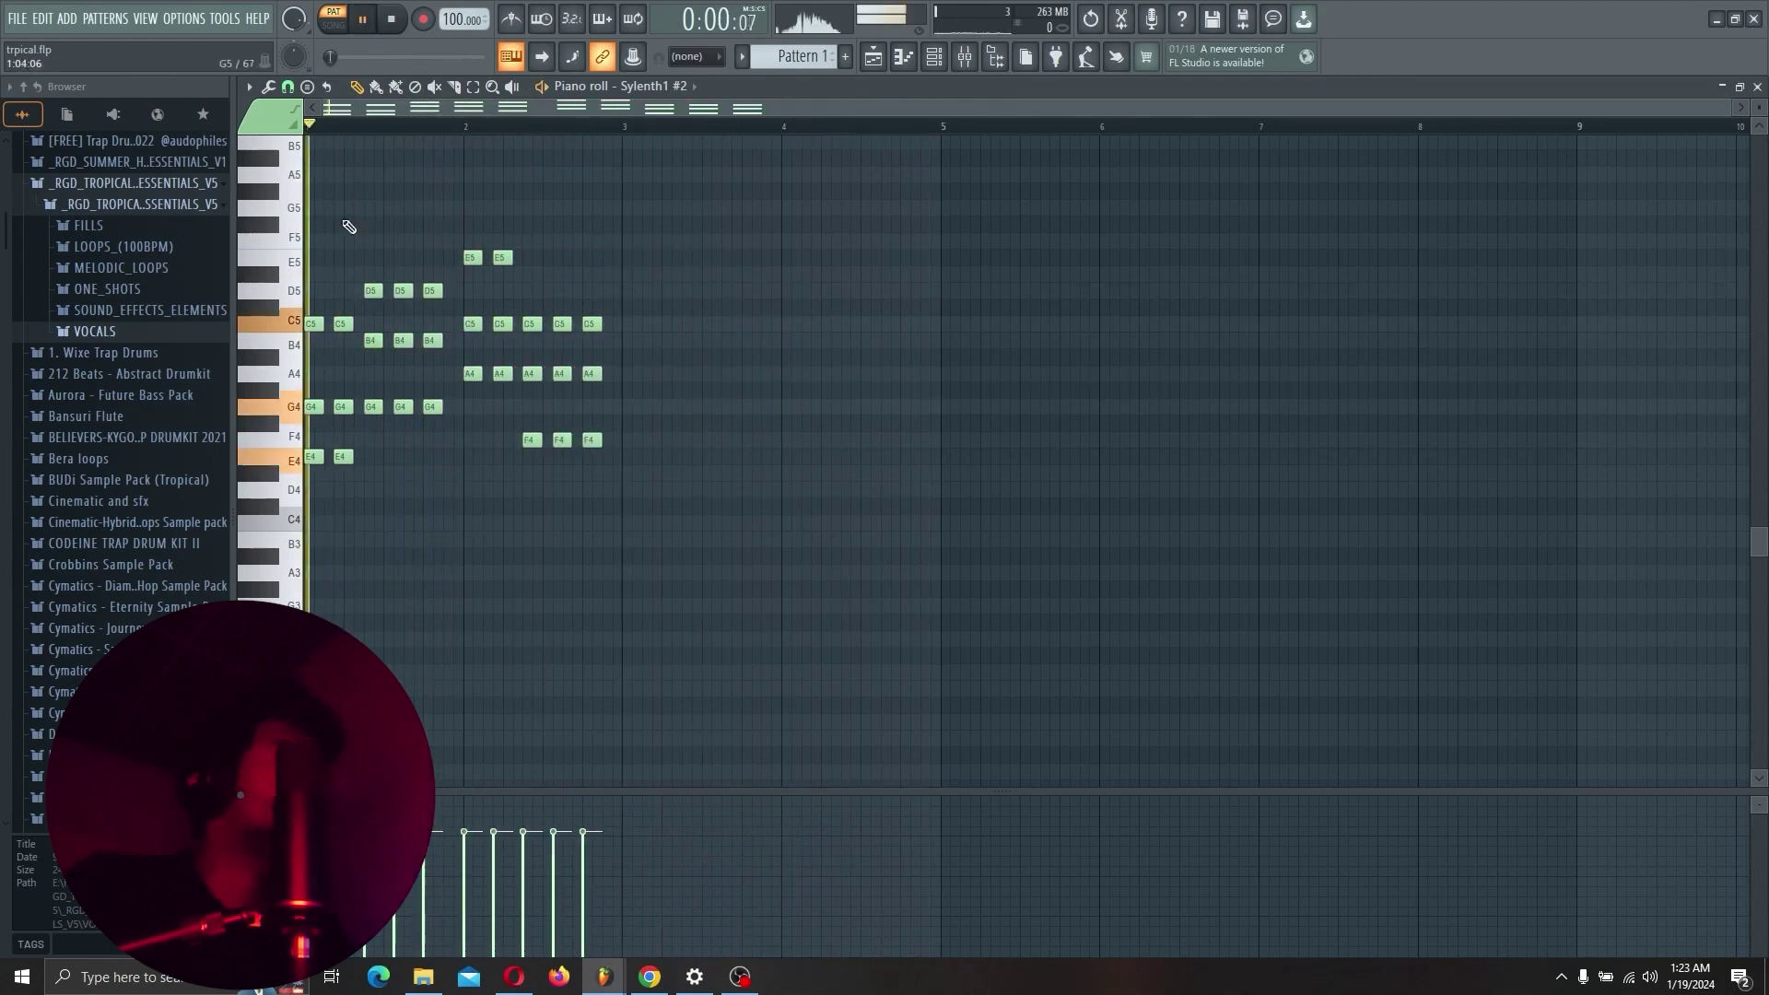
pyautogui.press('space')
# Duplicate the two-bar chord rhythm into bars 3 and 4 and play it back.
pyautogui.moveTo(622, 129); pyautogui.dragTo(188, 162)
pyautogui.hotkey('ctrl', 'b')
pyautogui.press('space')
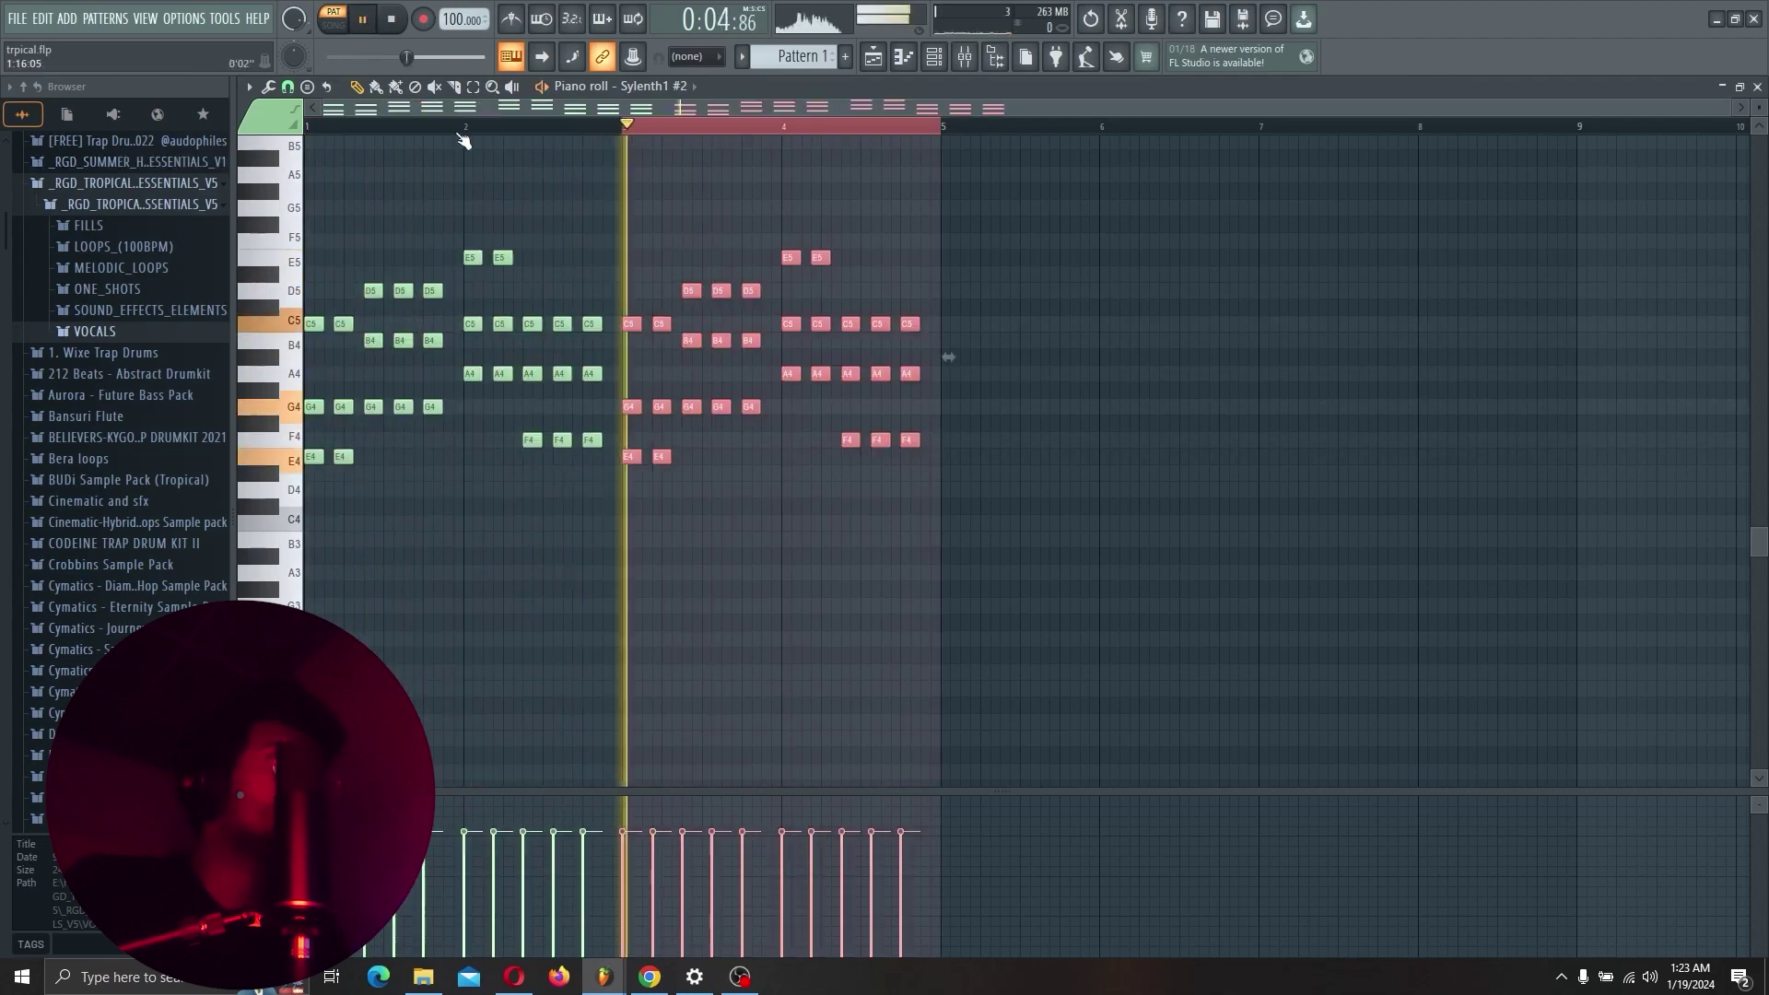
pyautogui.keyDown('ctrl'); pyautogui.click(366, 127); pyautogui.keyUp('ctrl')
pyautogui.click(315, 127)
# Copy the root notes of the first two bars two octaves down as bass notes on C3, G2, A2 and F2.
pyautogui.scroll(-3, 314, 308)
pyautogui.press('space')
pyautogui.scroll(3, 387, 436)
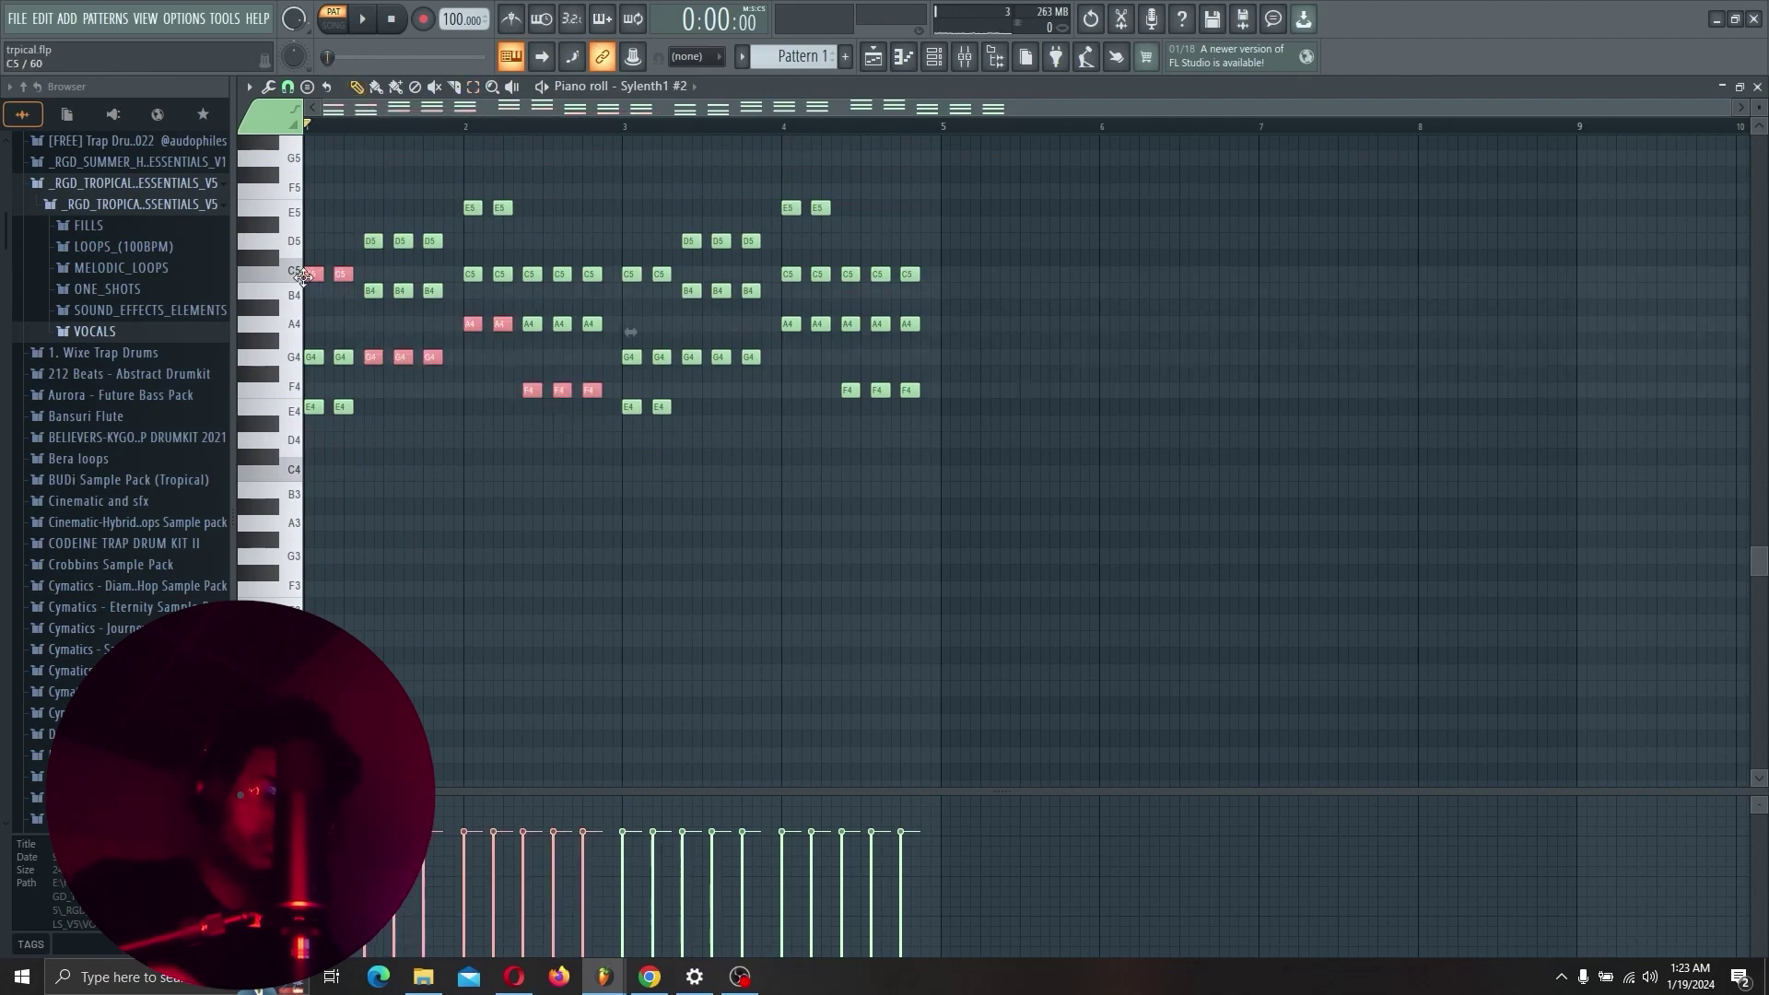
pyautogui.scroll(-1, 311, 284)
pyautogui.press('space')
pyautogui.scroll(-6, 408, 494)
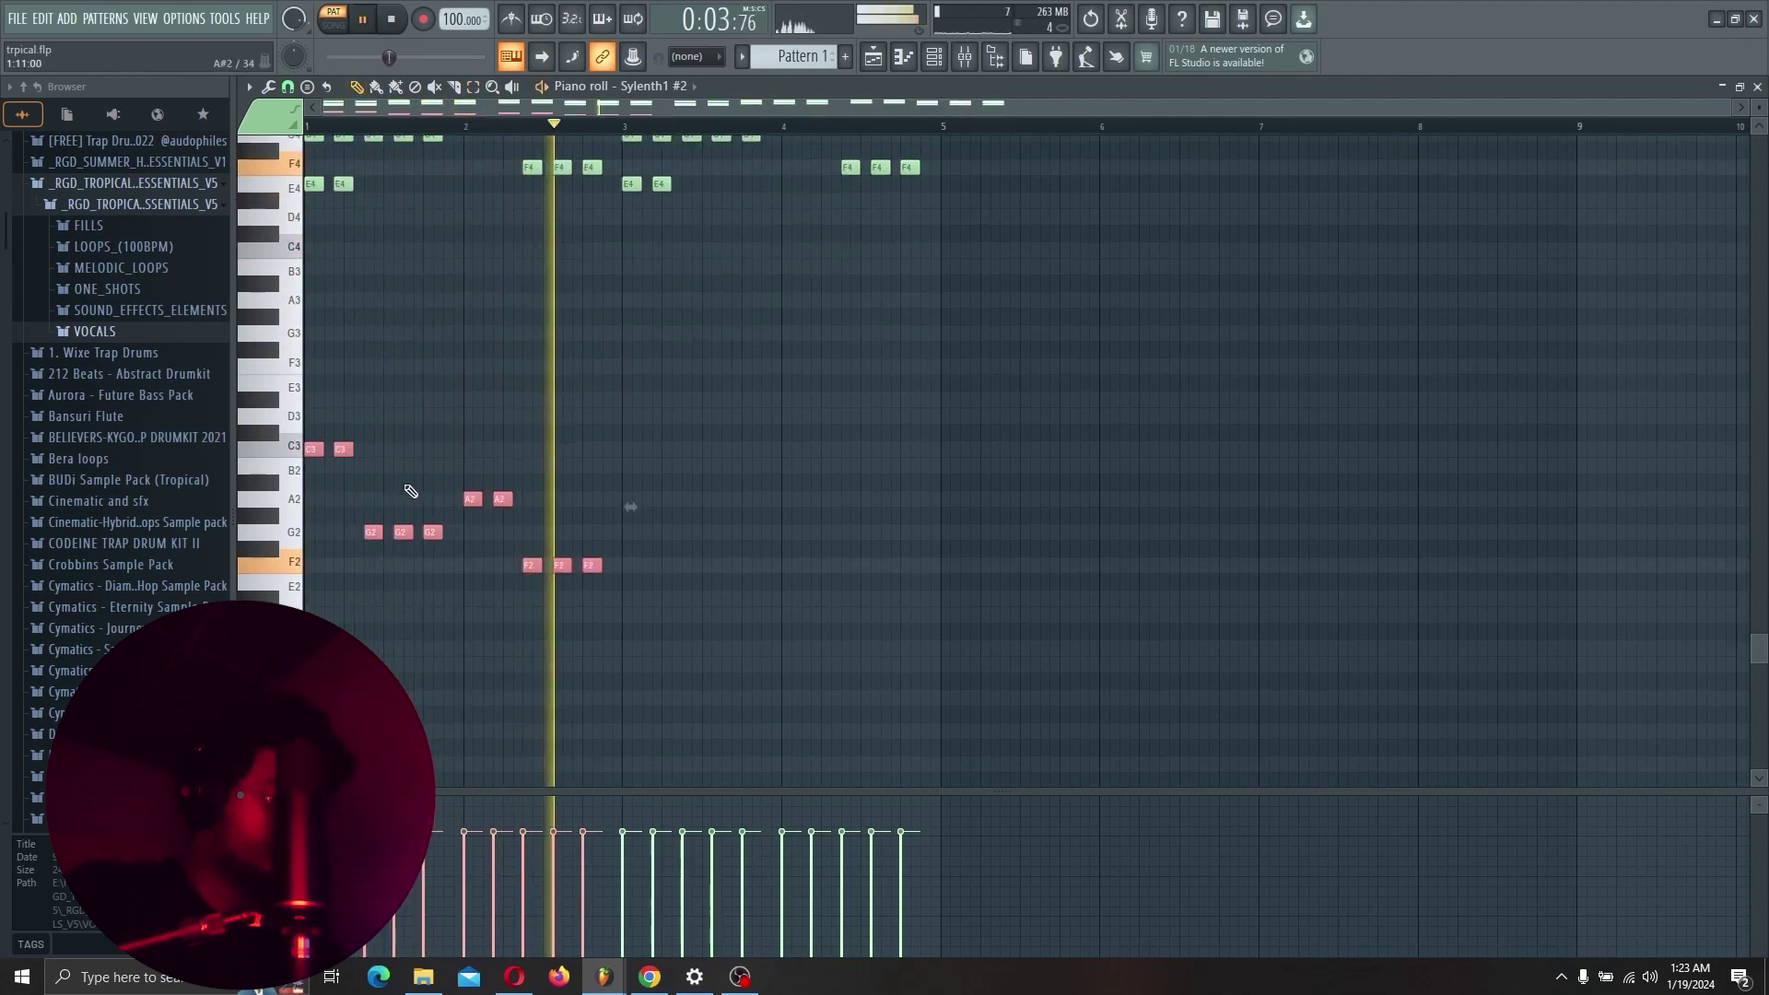
# Copy the two bars of bass notes into bars 3 and 4 and listen to the pattern.
pyautogui.press('space')
pyautogui.moveTo(611, 452); pyautogui.dragTo(628, 452)
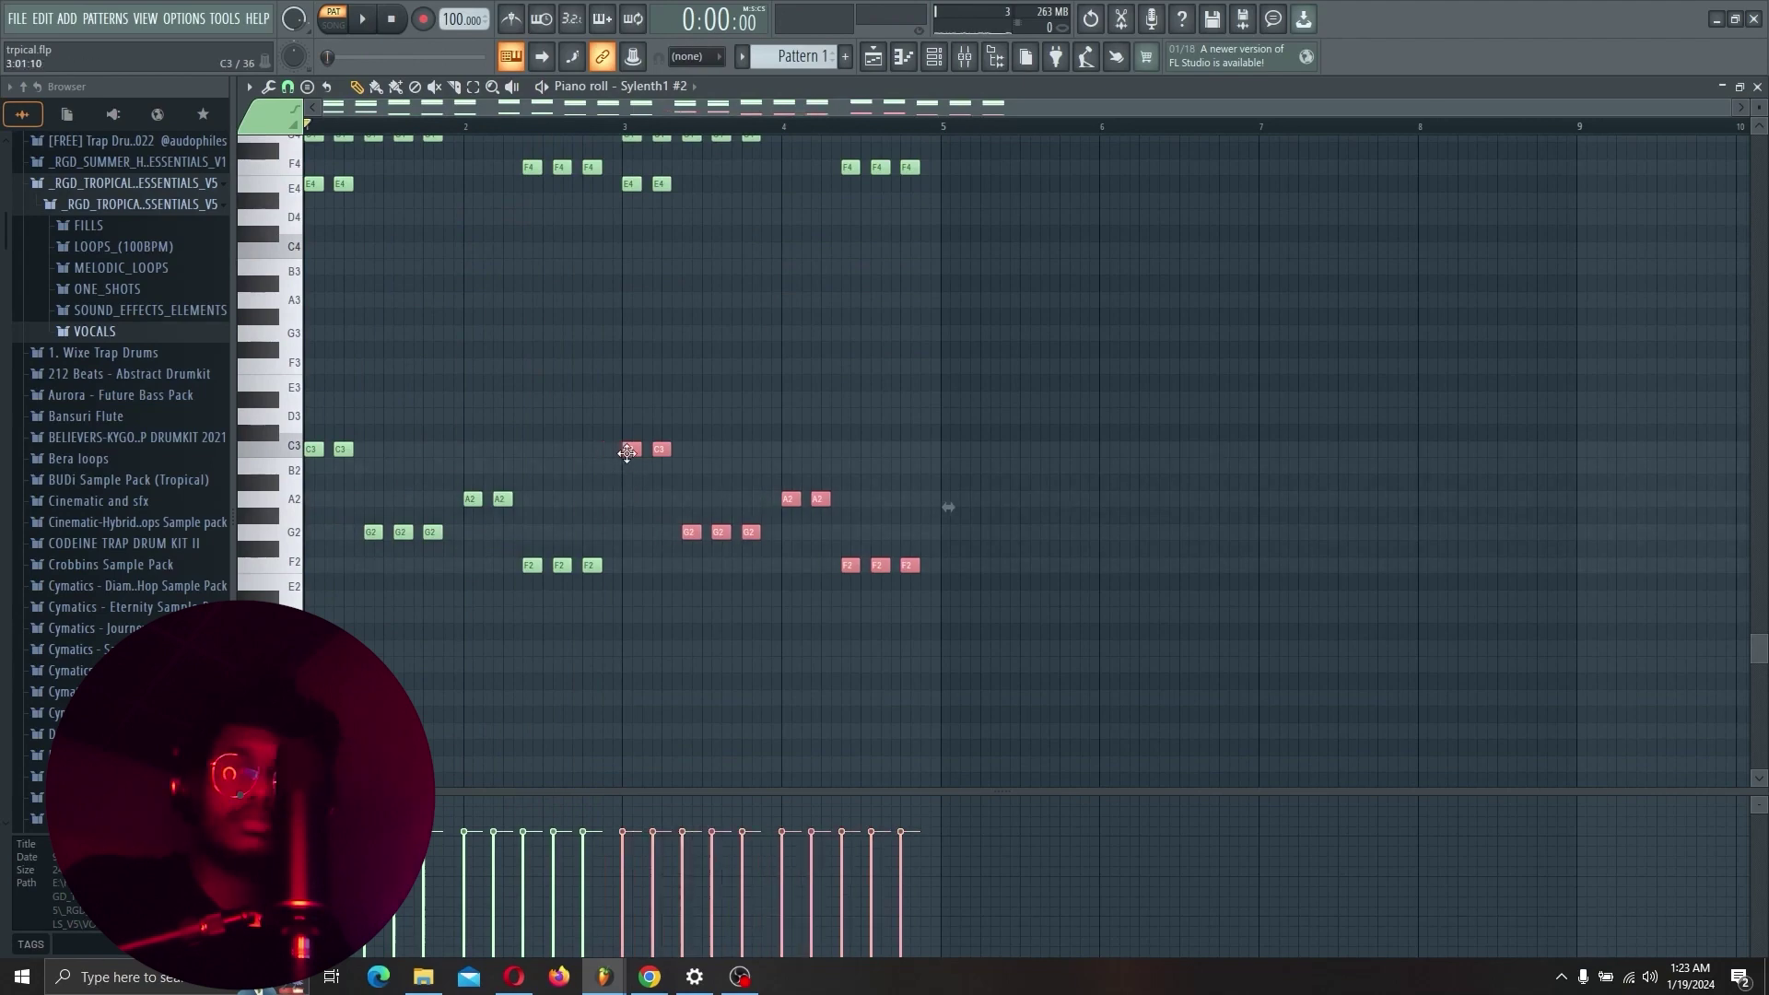
pyautogui.press('space')
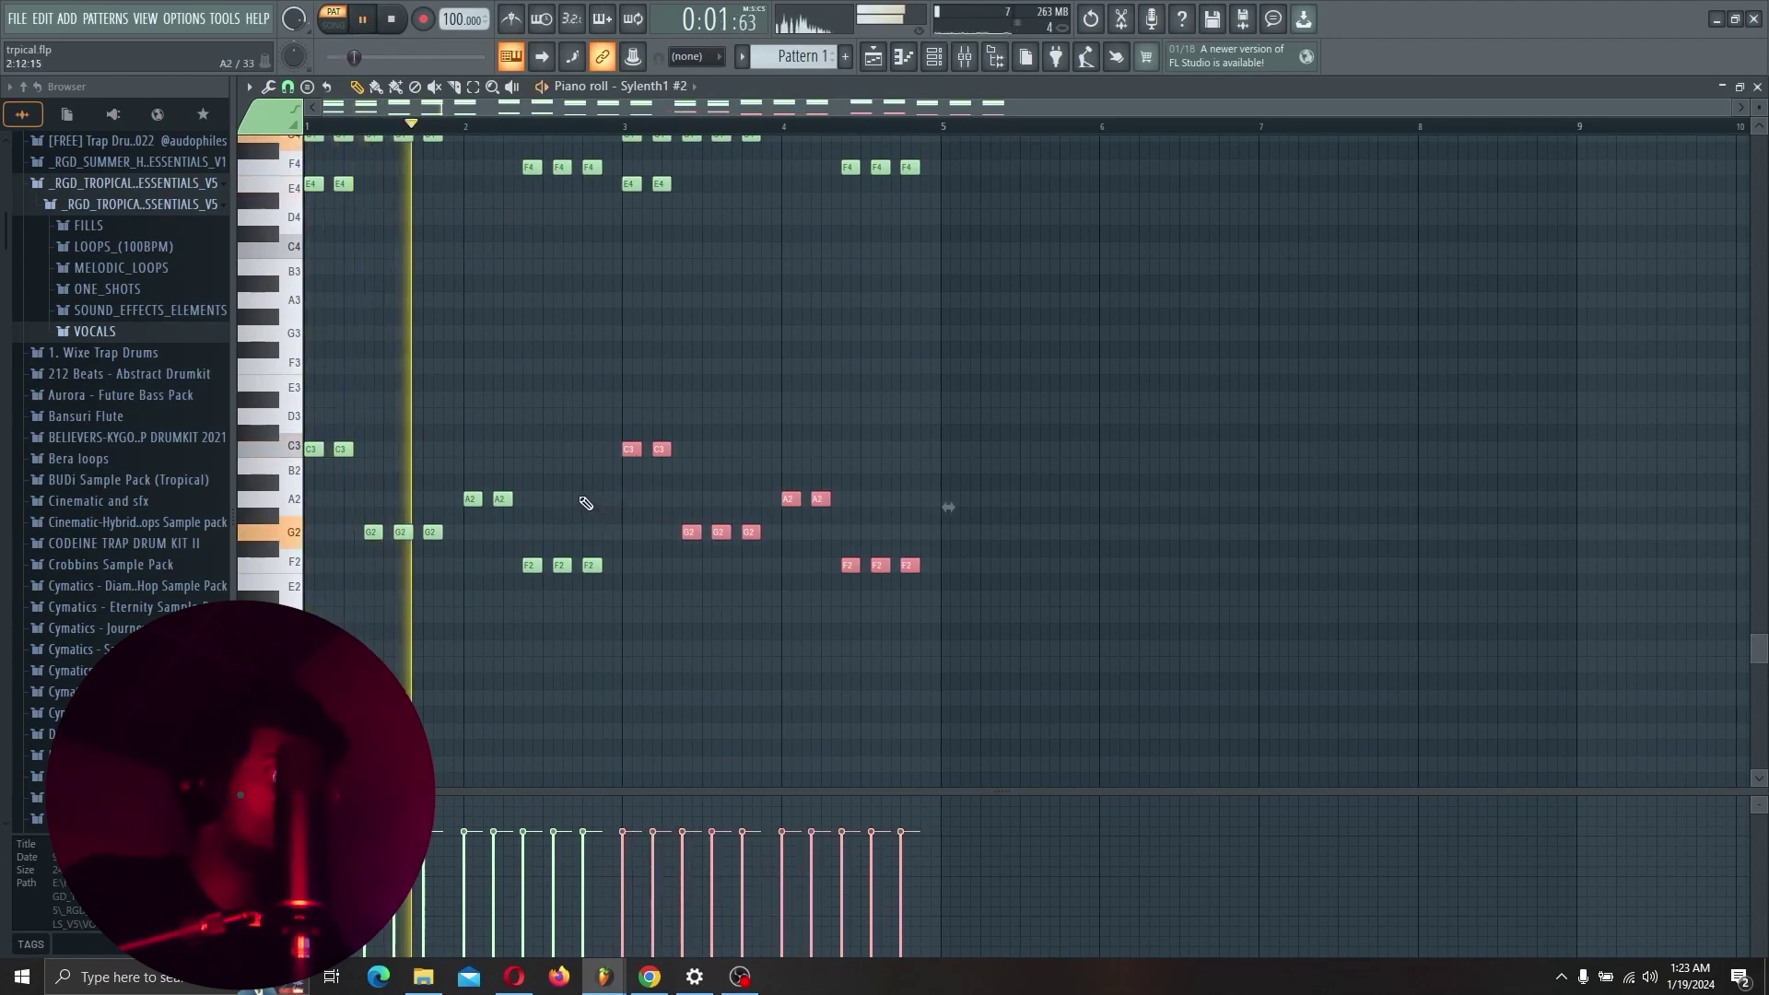
pyautogui.scroll(3, 608, 568)
pyautogui.scroll(-2, 601, 561)
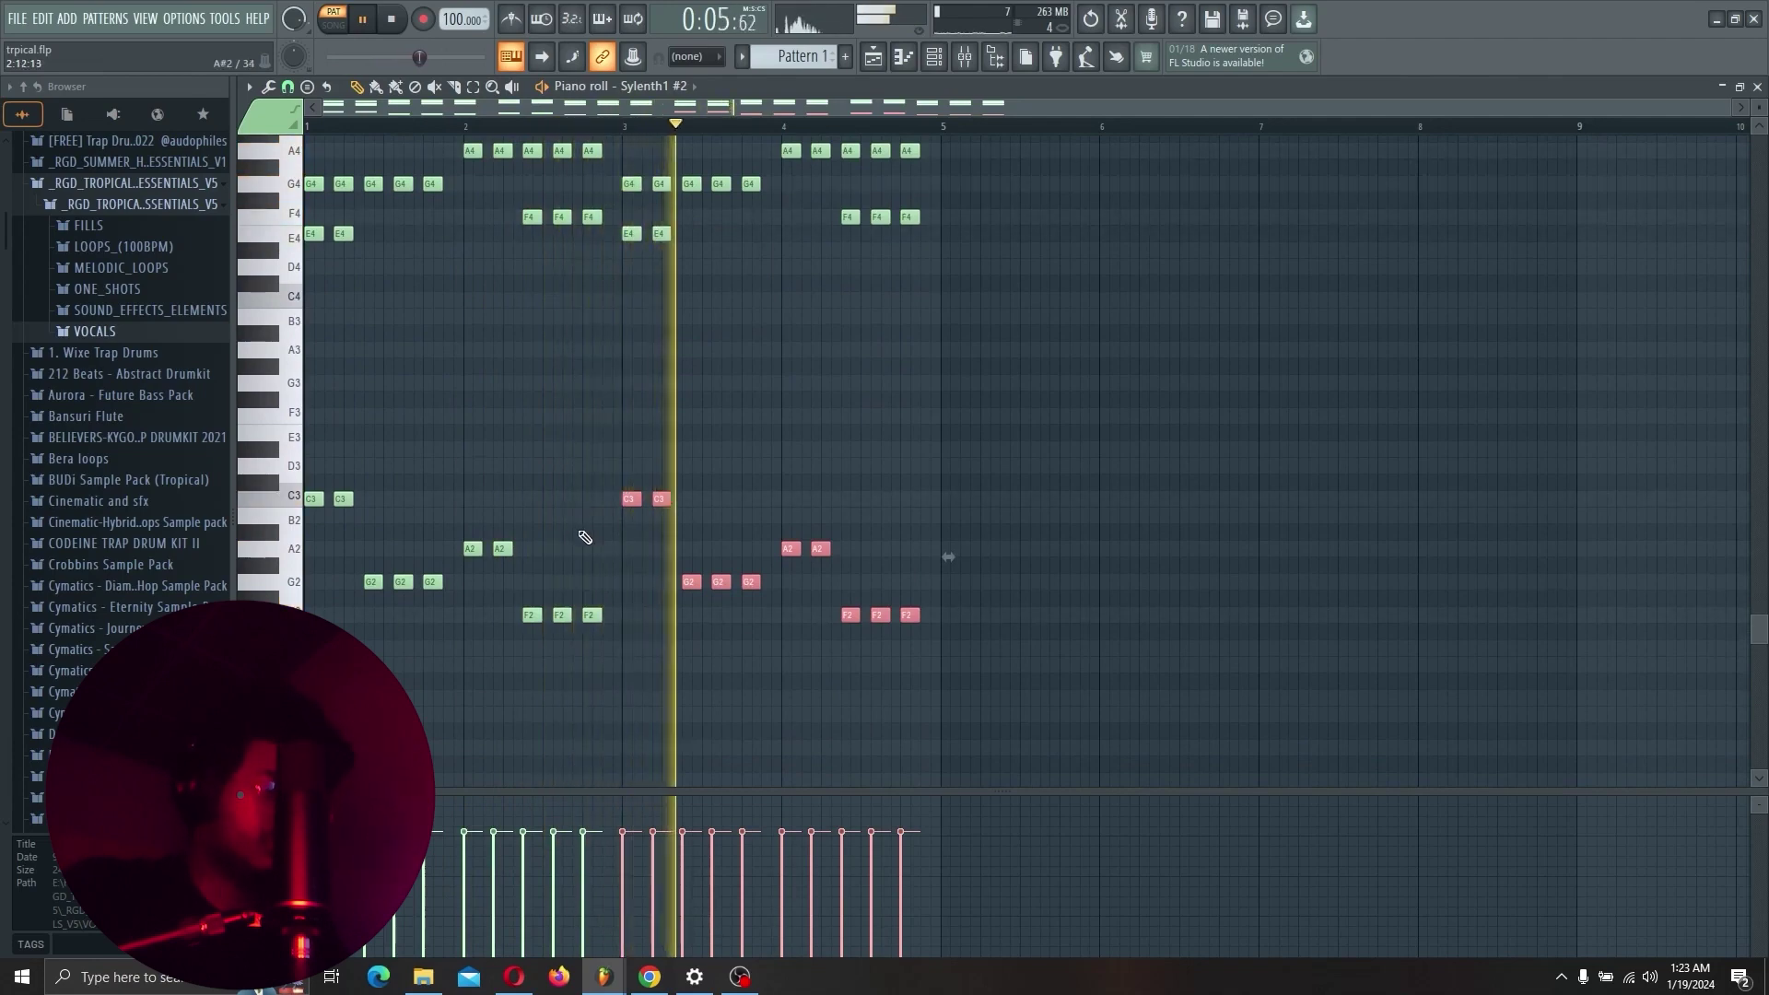
pyautogui.scroll(3, 577, 534)
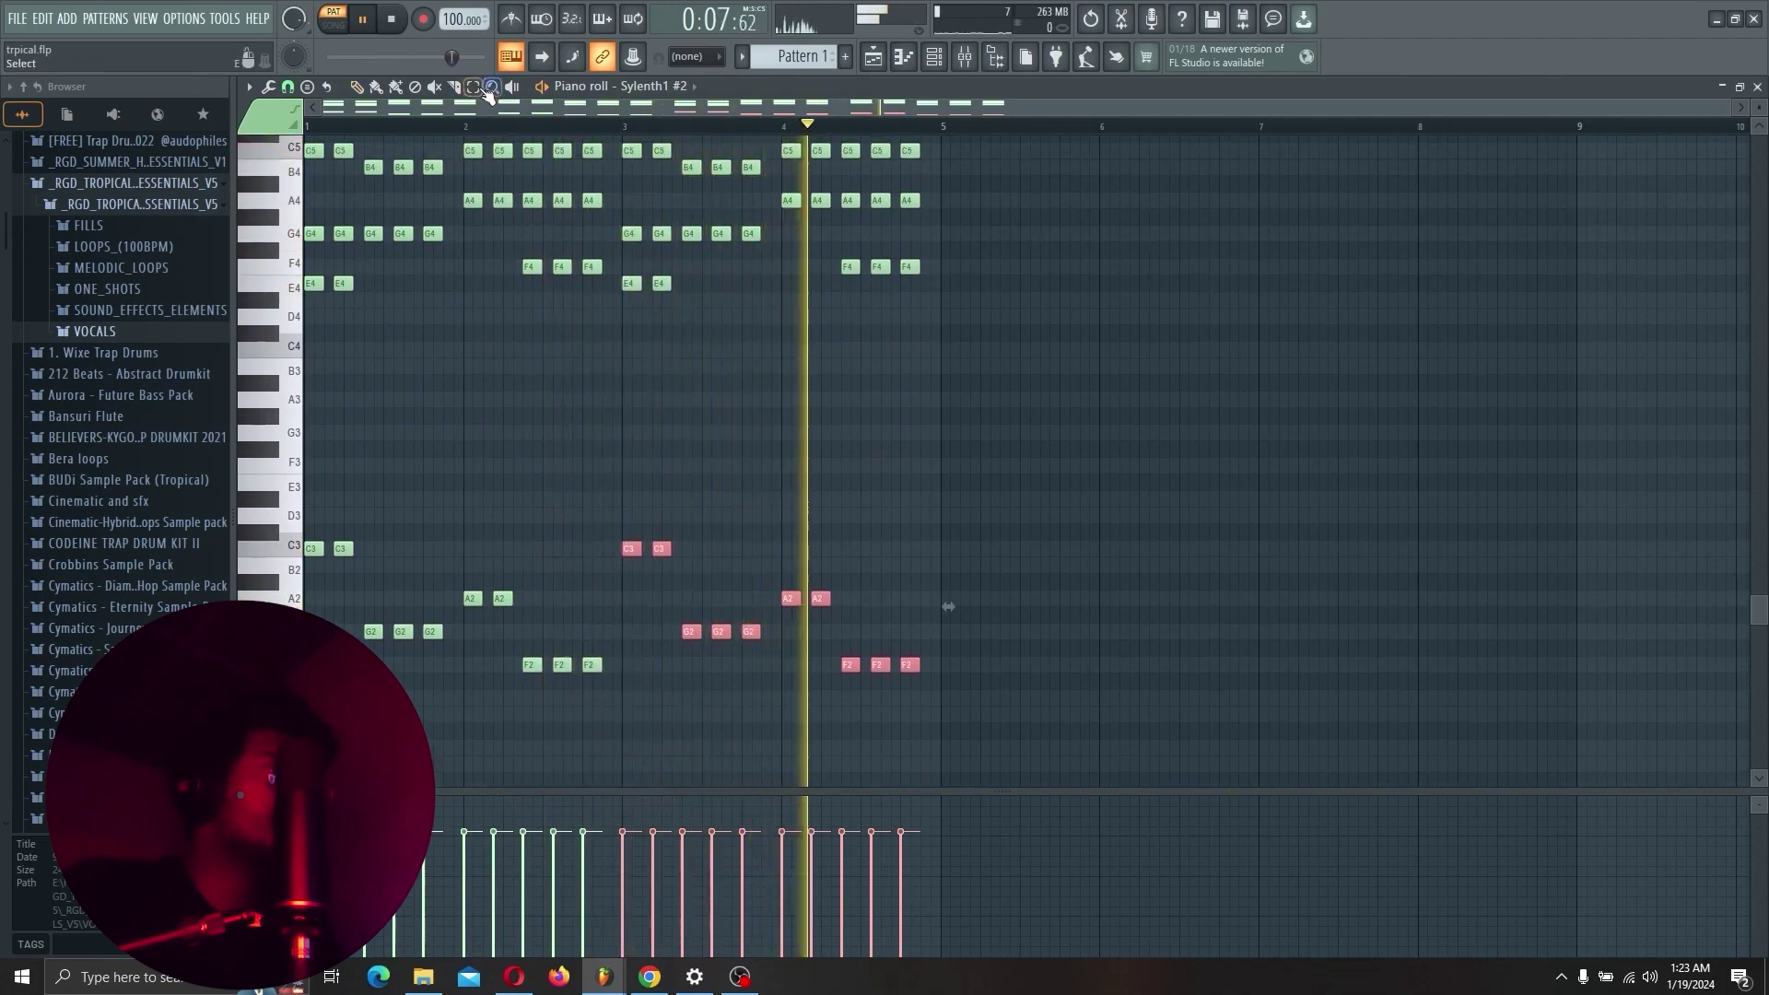
# Copy all the bass notes four octaves up to C7, G6, A6 and F6 as a top layer.
pyautogui.click(473, 88)
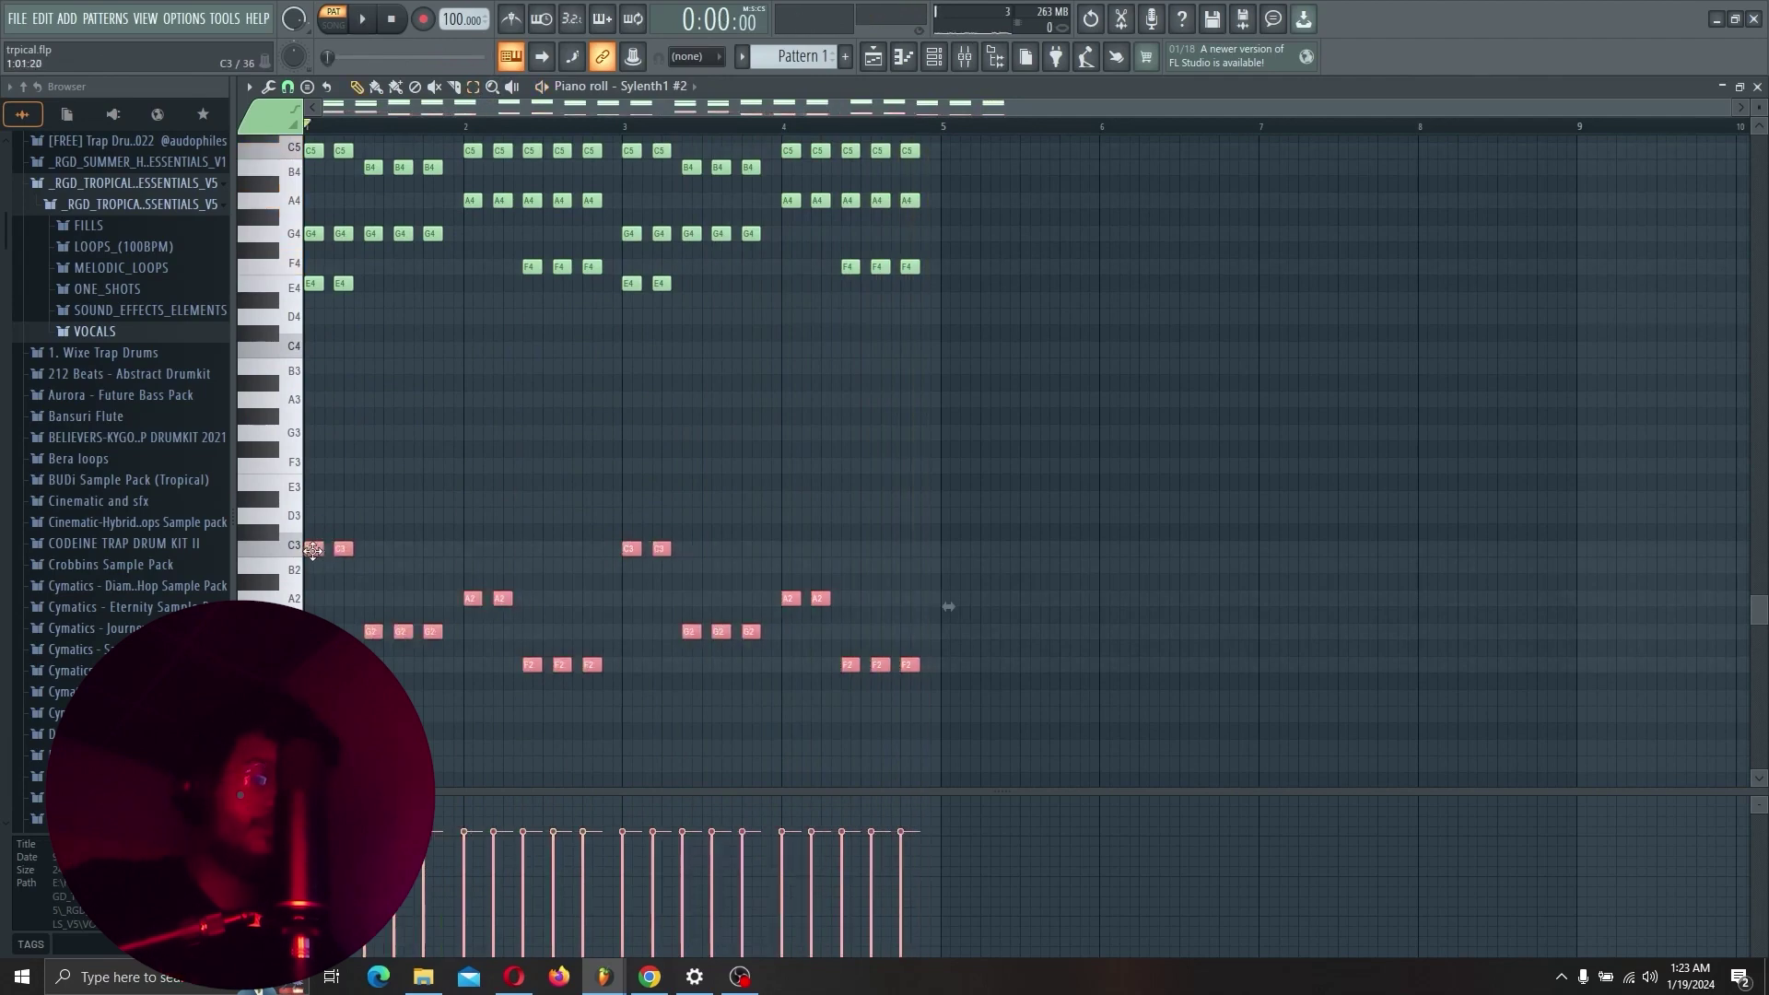
pyautogui.hotkey('ctrl', 'Up')
pyautogui.hotkey('ctrl', 'Up')
pyautogui.scroll(6, 368, 567)
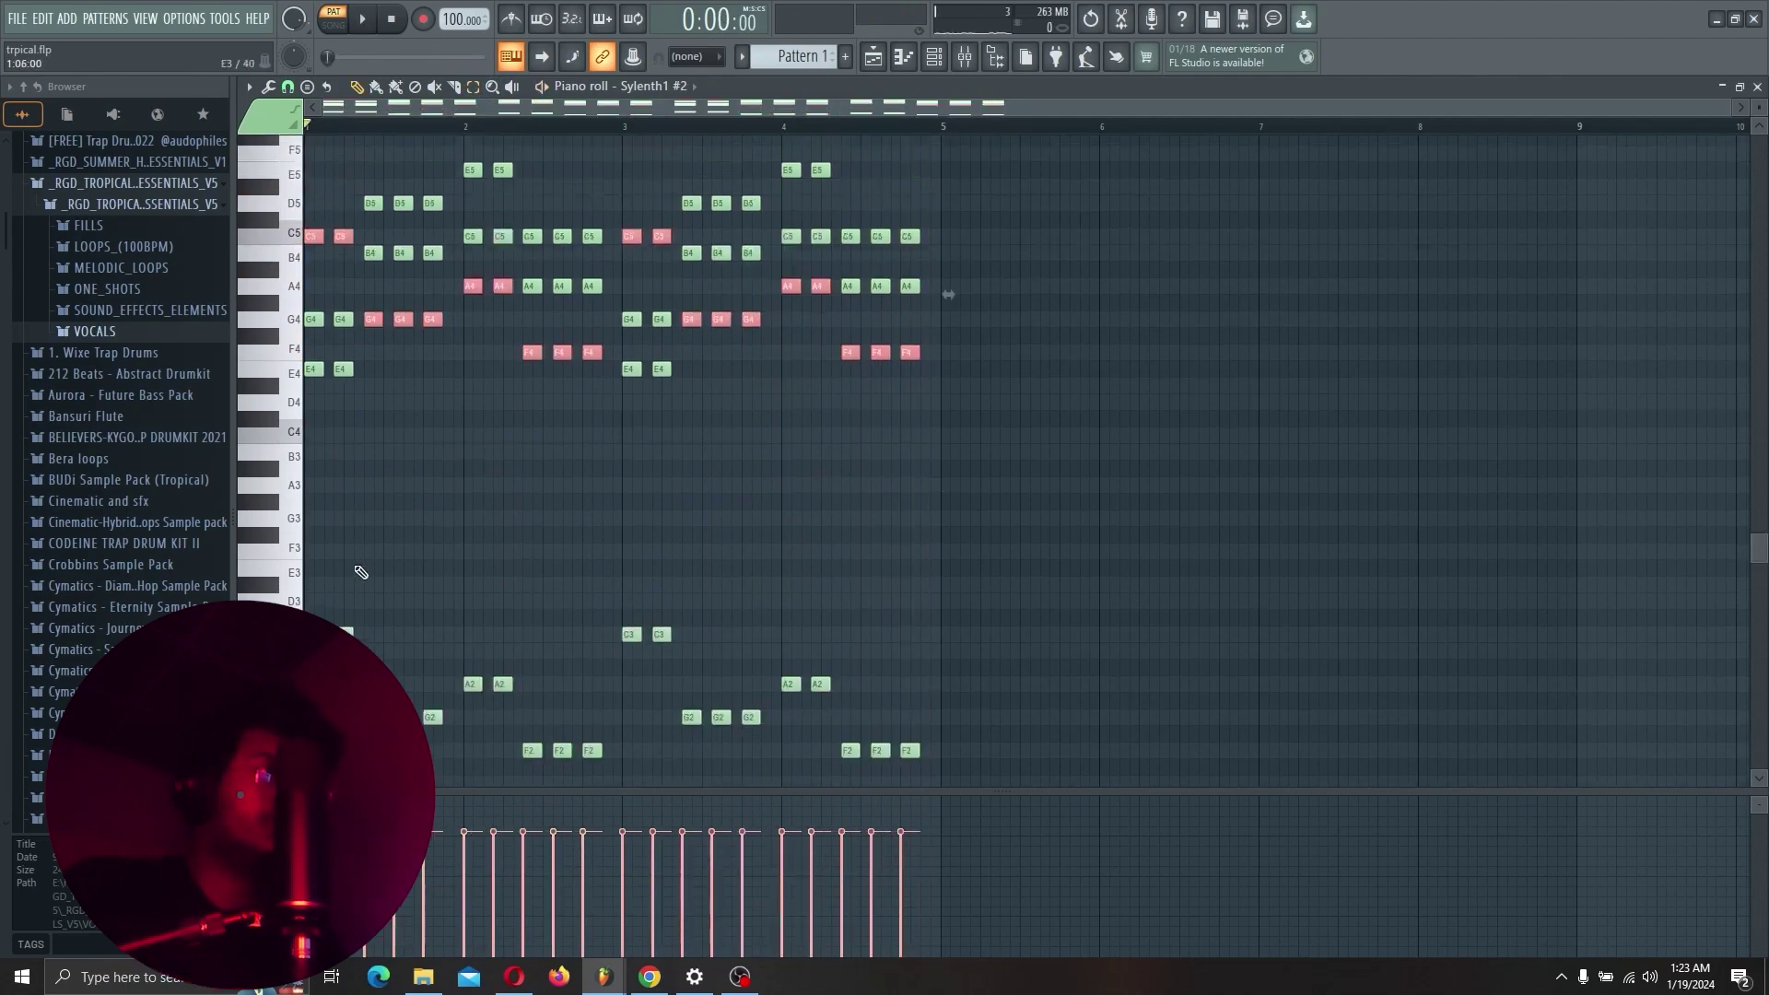
pyautogui.hotkey('ctrl', 'Up')
pyautogui.hotkey('ctrl', 'Up')
pyautogui.scroll(2, 376, 569)
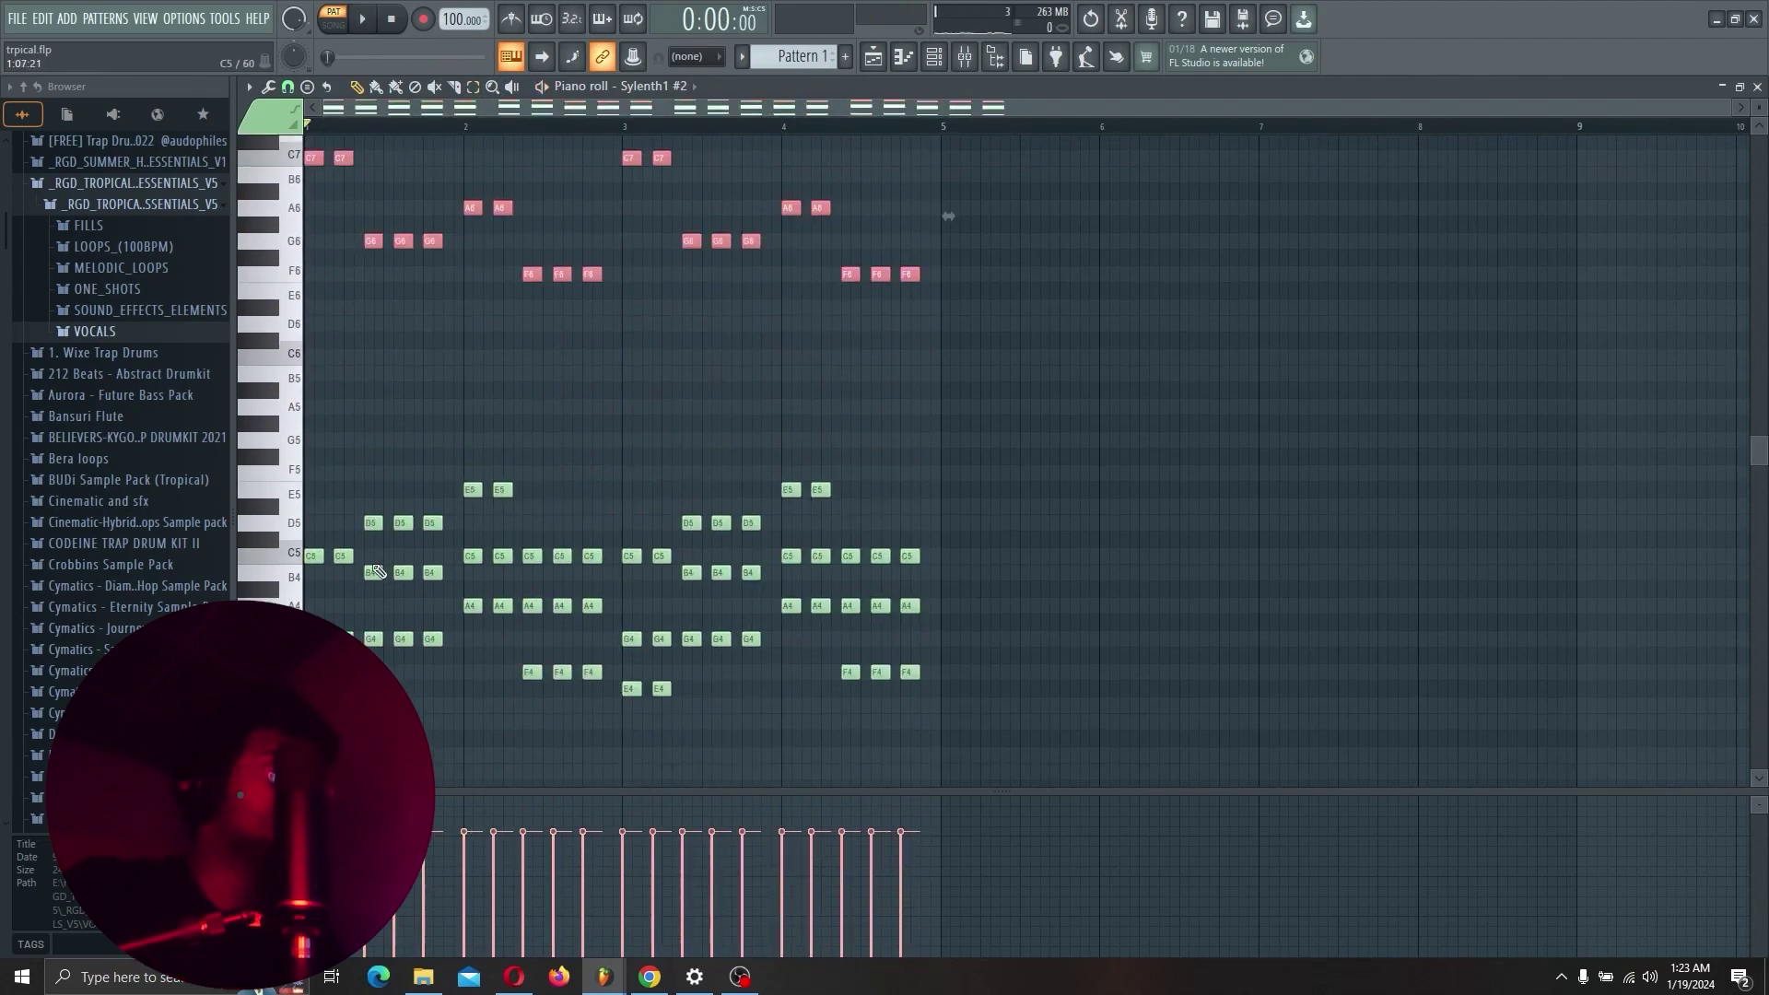
pyautogui.press('space')
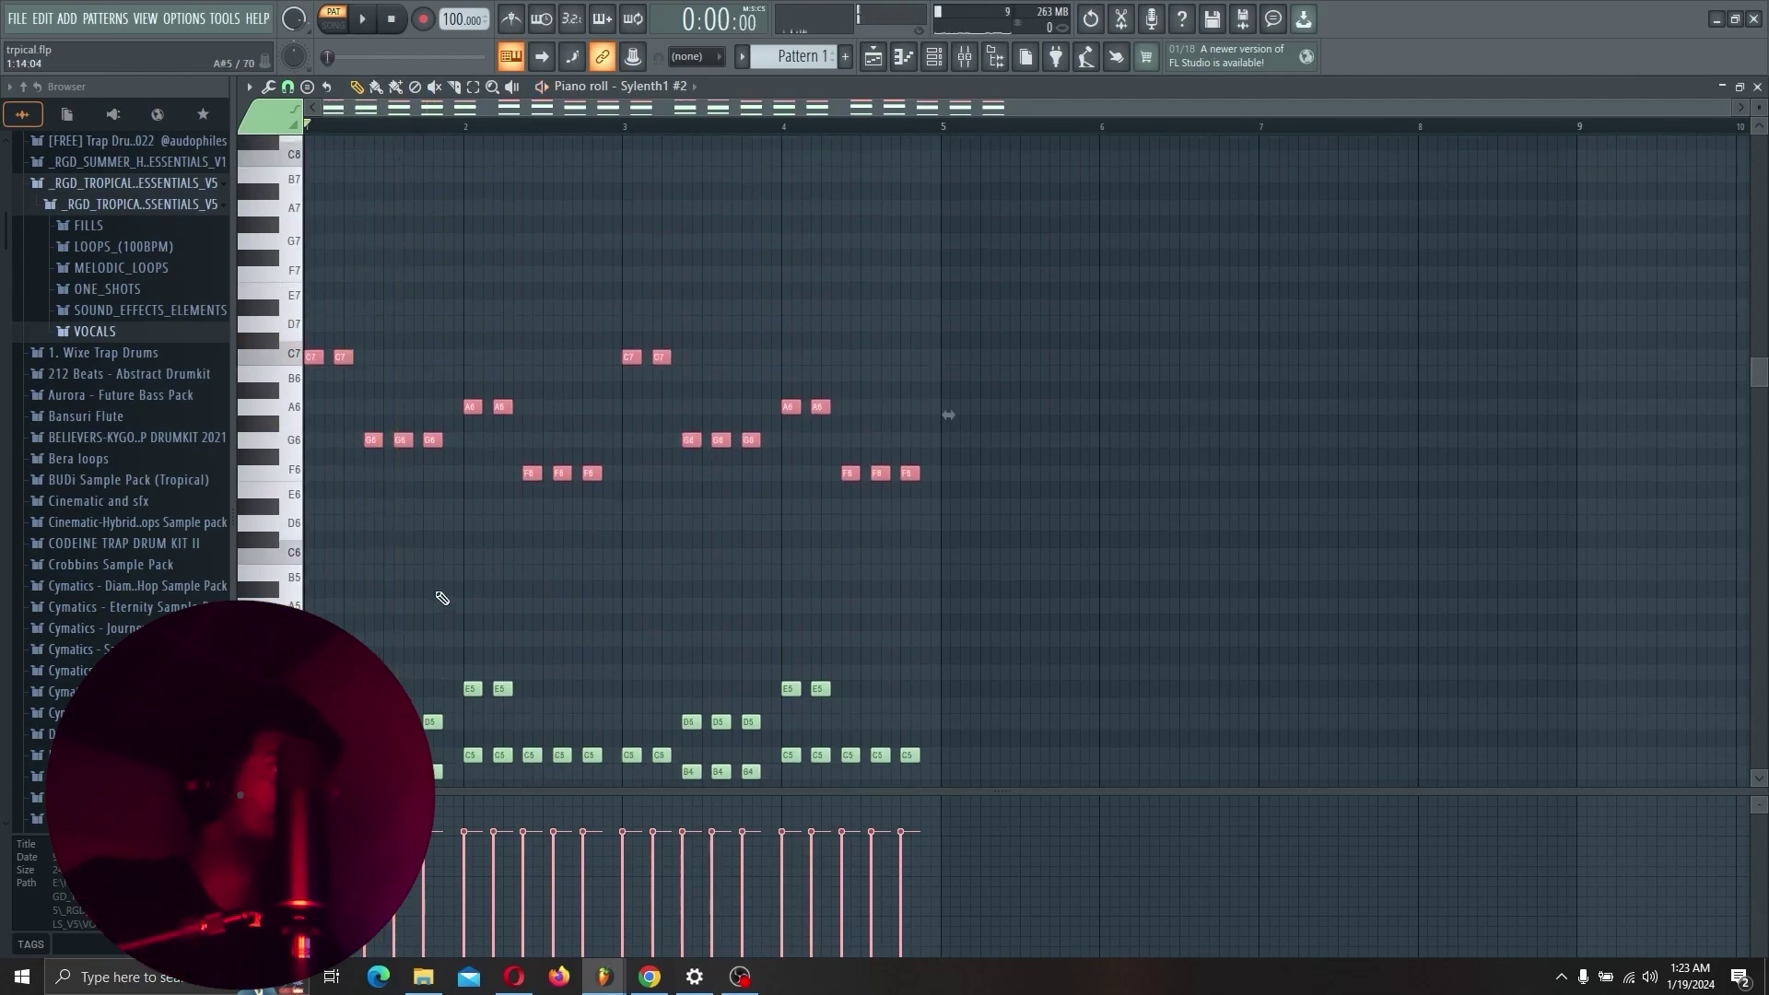
# Route the Sylenth1 #2 channel to mixer track 6.
pyautogui.press('F5')
pyautogui.press('l')
pyautogui.scroll(4, 703, 391)
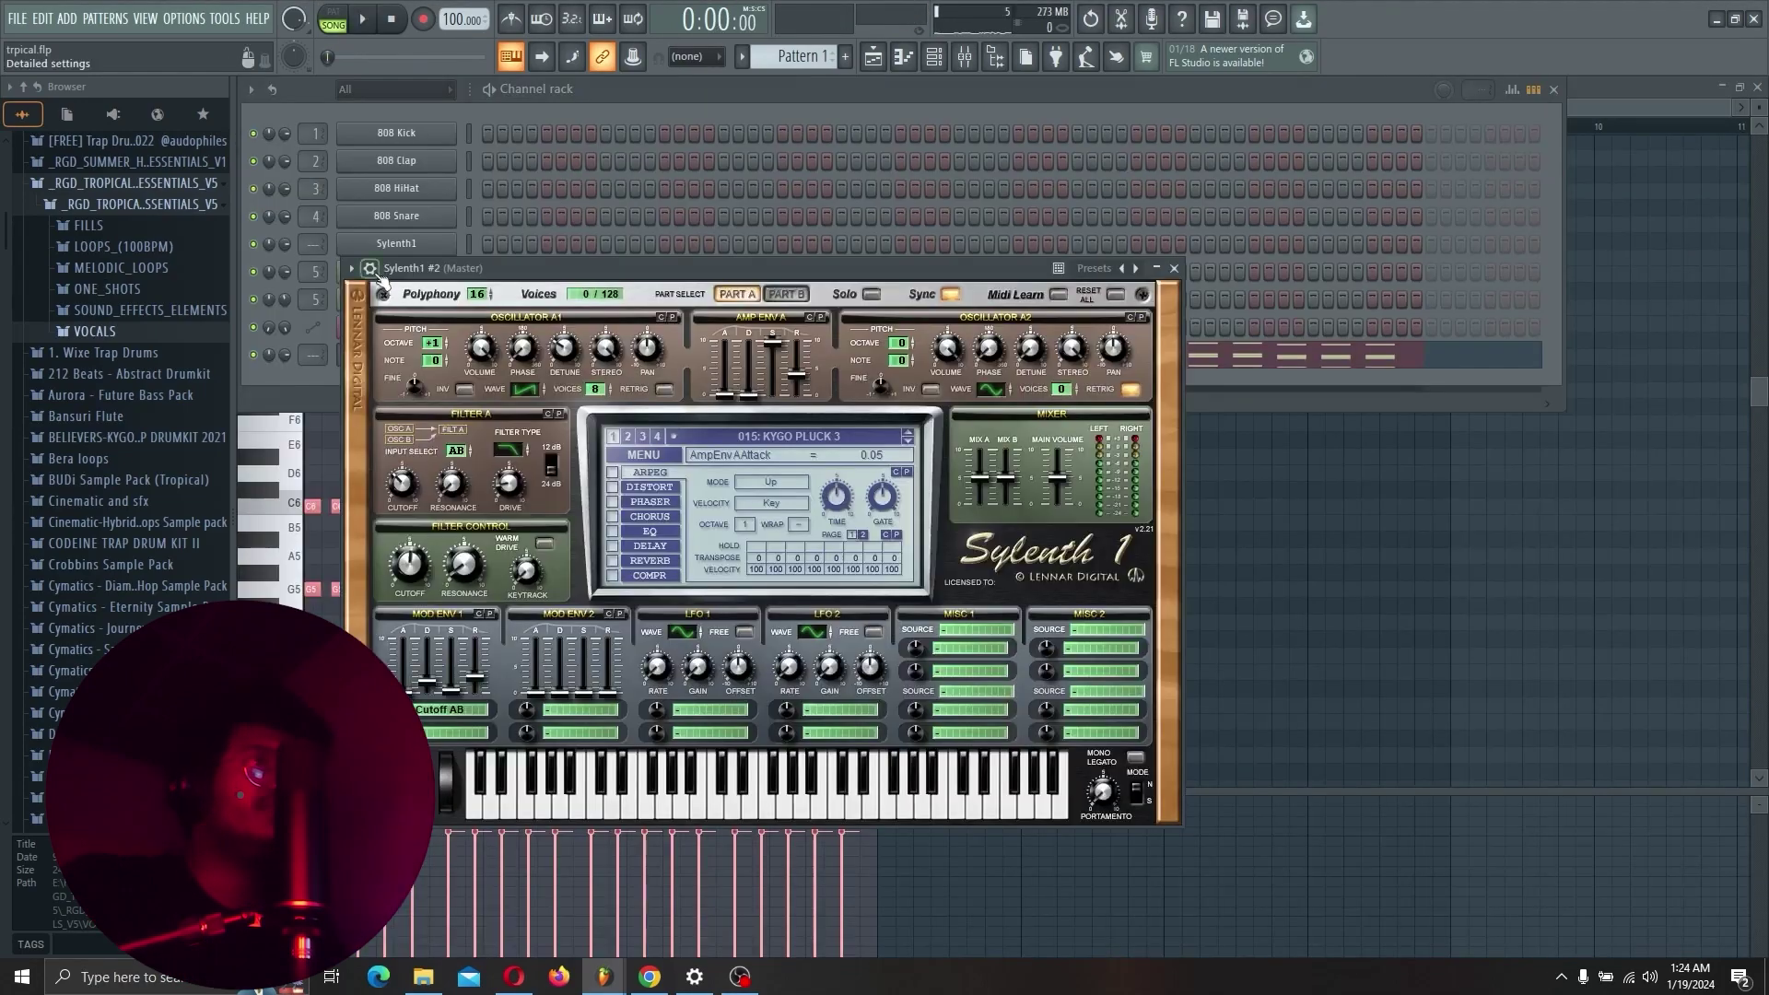
pyautogui.click(371, 269)
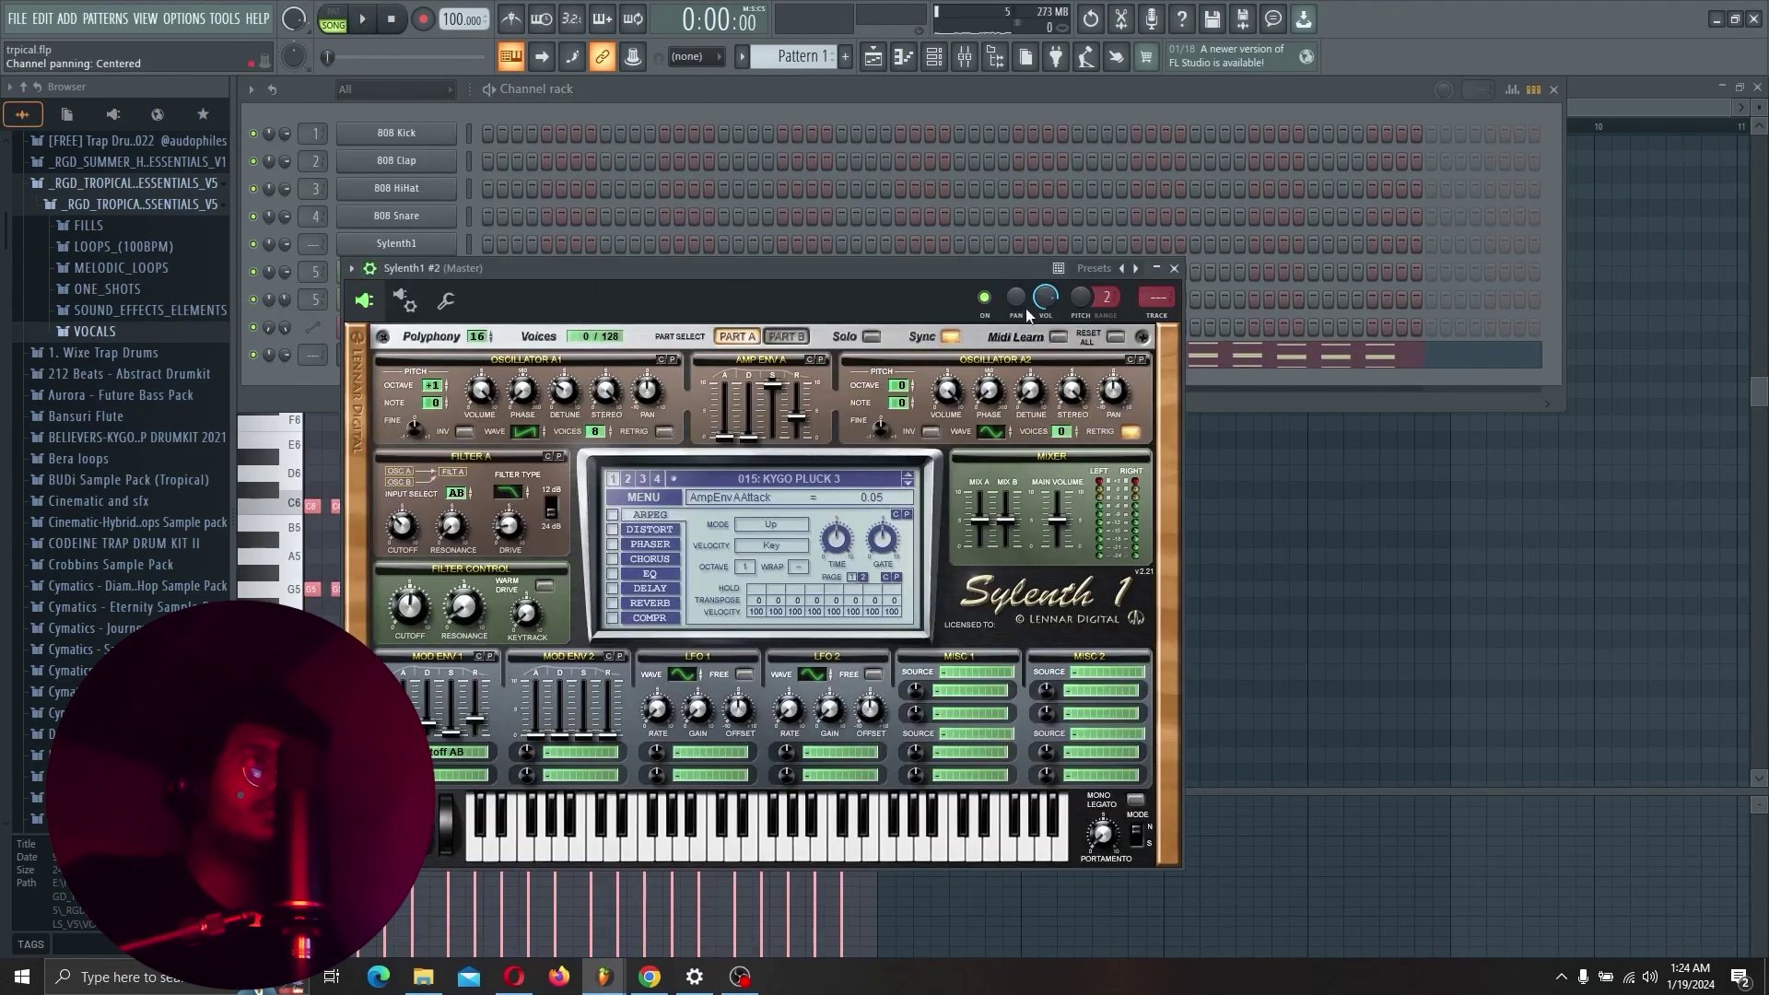
pyautogui.click(1158, 316)
pyautogui.press('space')
pyautogui.press('space')
# Load Fruity Parametric EQ 2 into the first effect slot of the Sylenth1 #2 mixer track and start playback.
pyautogui.click(1579, 146)
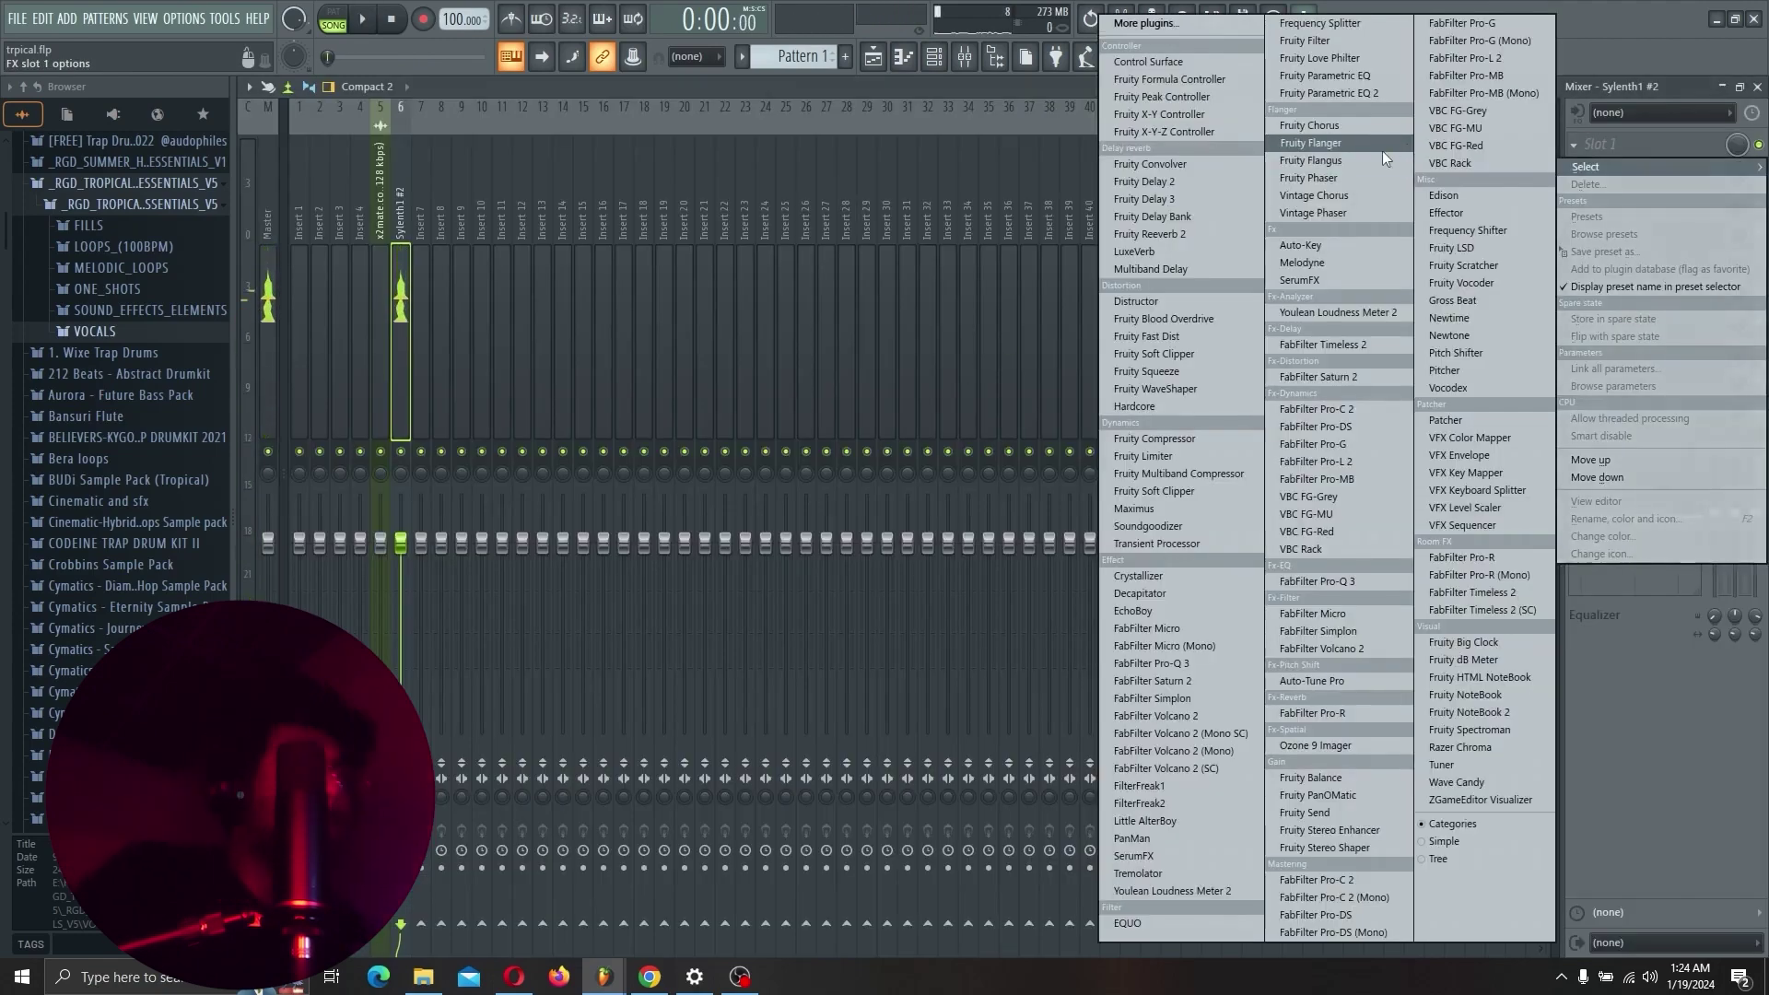
pyautogui.click(1350, 93)
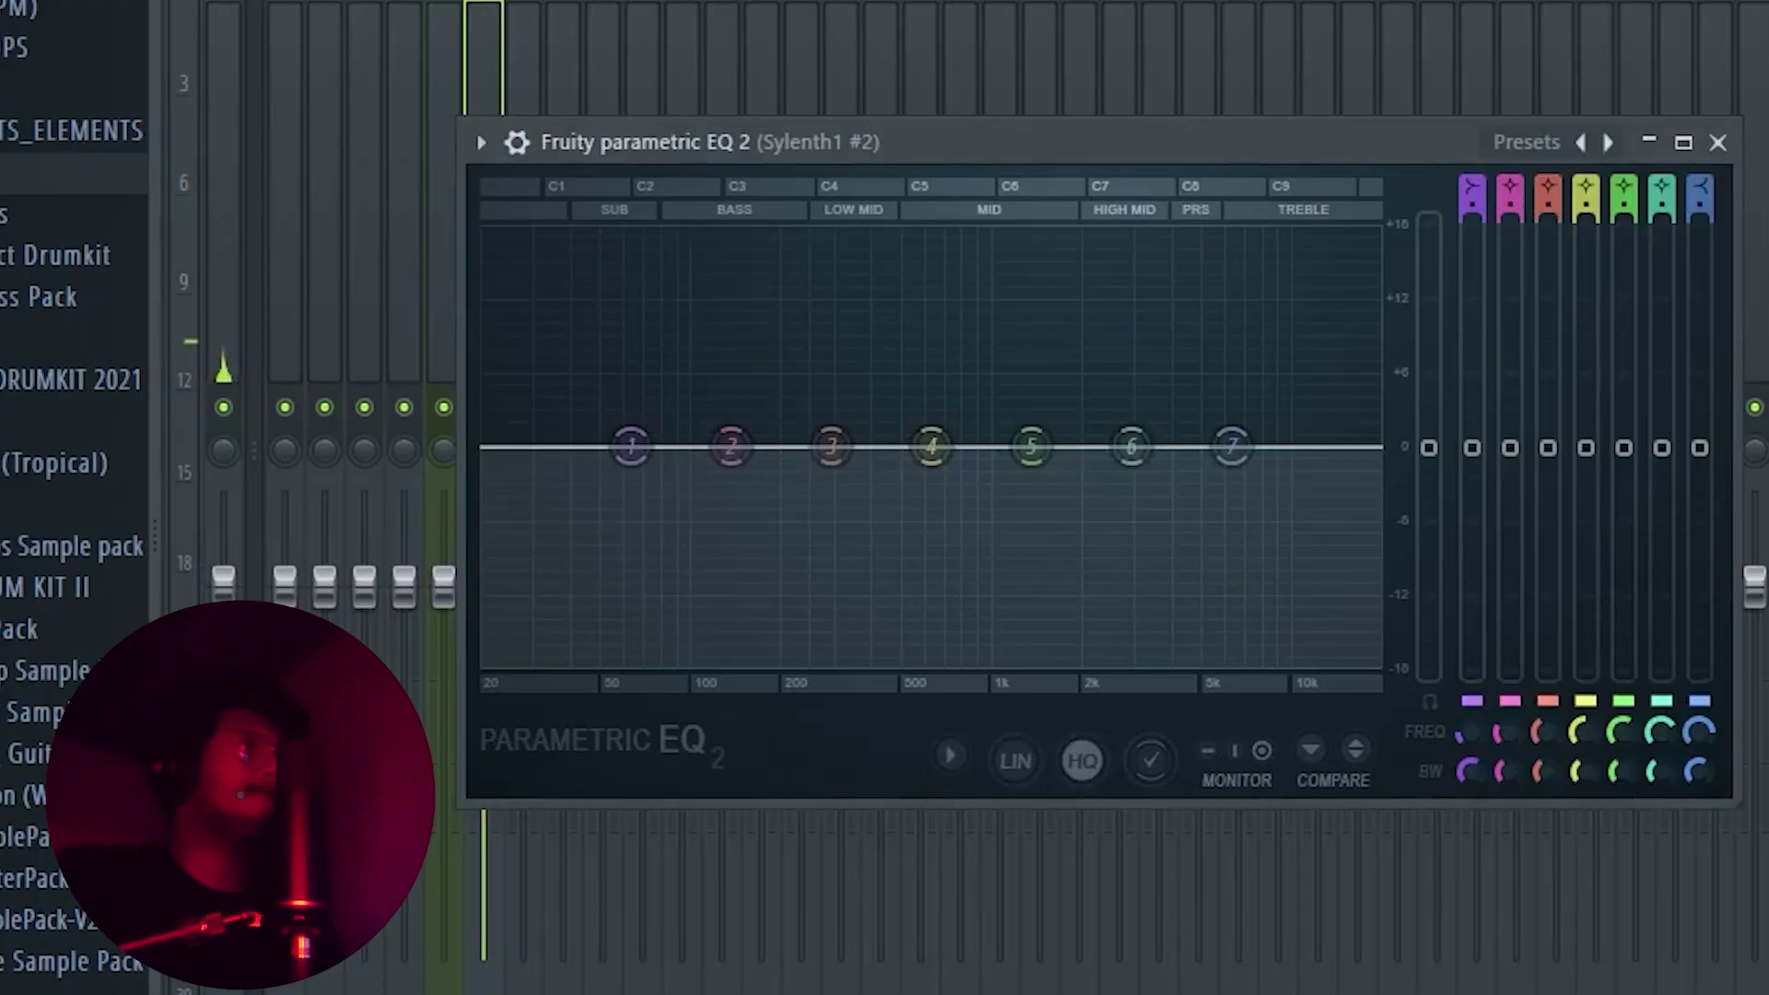
pyautogui.press('space')
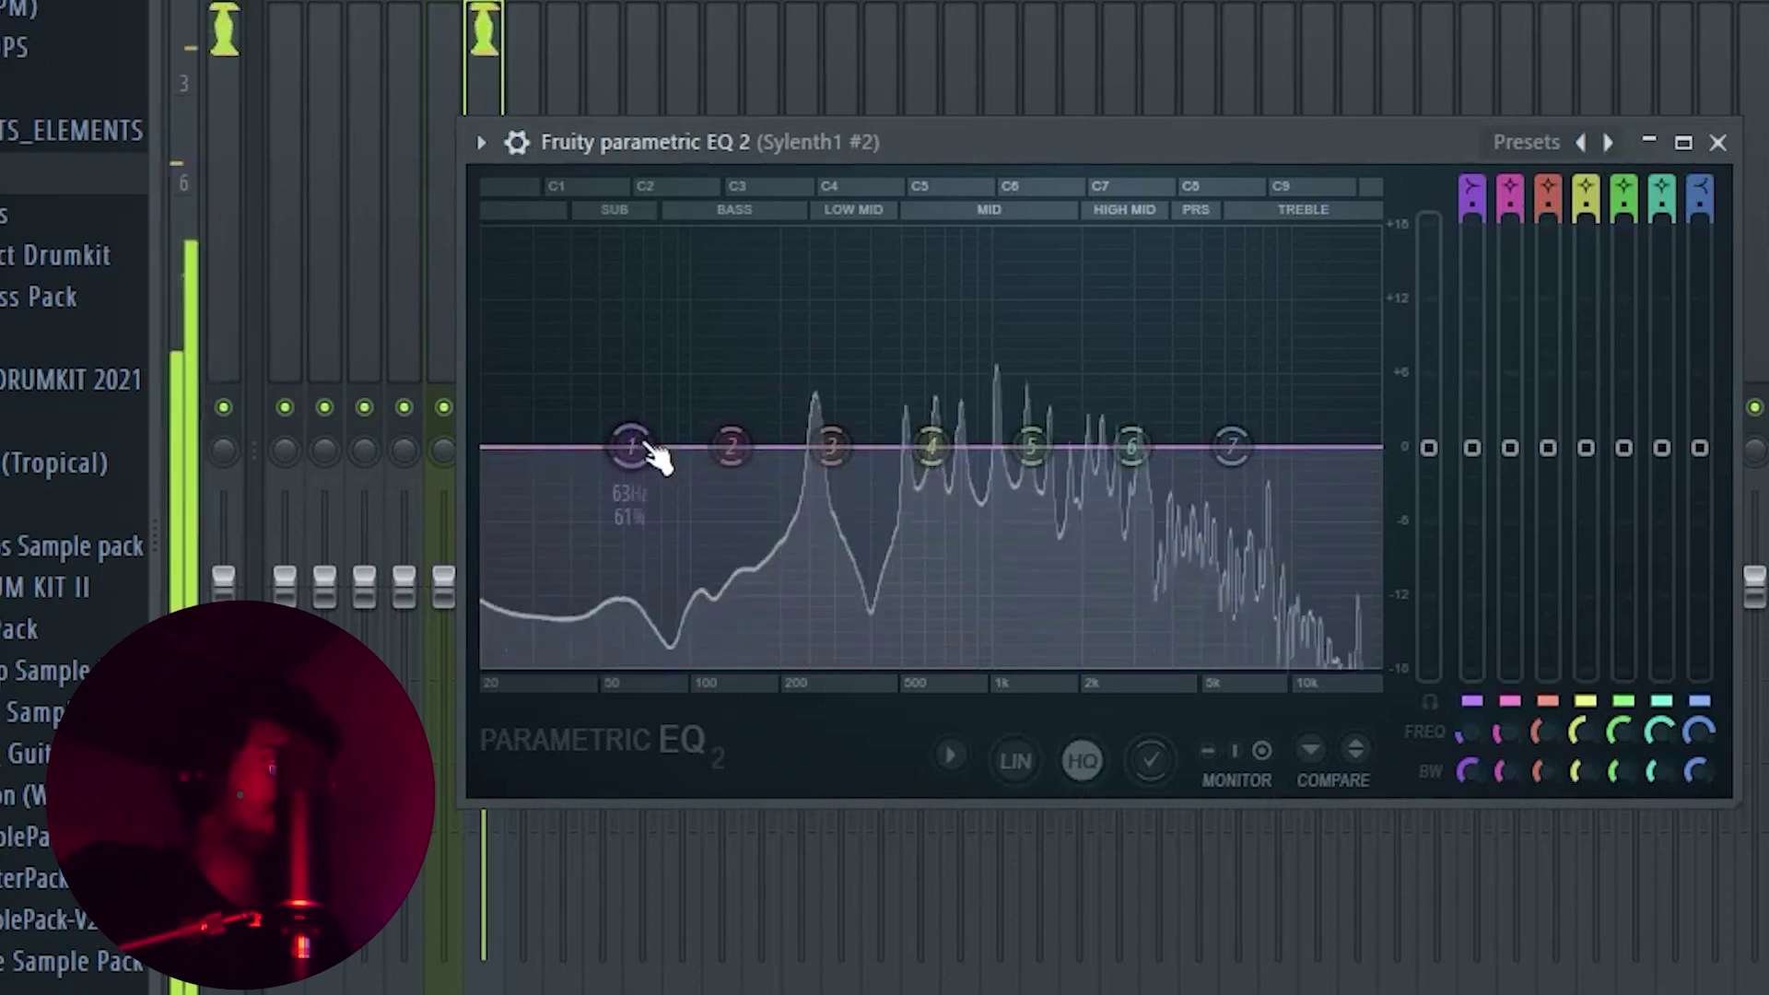
# Pull EQ band 1 fully down in the sub range, dip band 4 near 200 Hz and slightly boost band 6 near 3 kHz.
pyautogui.moveTo(649, 453); pyautogui.dragTo(654, 659)
pyautogui.moveTo(932, 445); pyautogui.dragTo(796, 502)
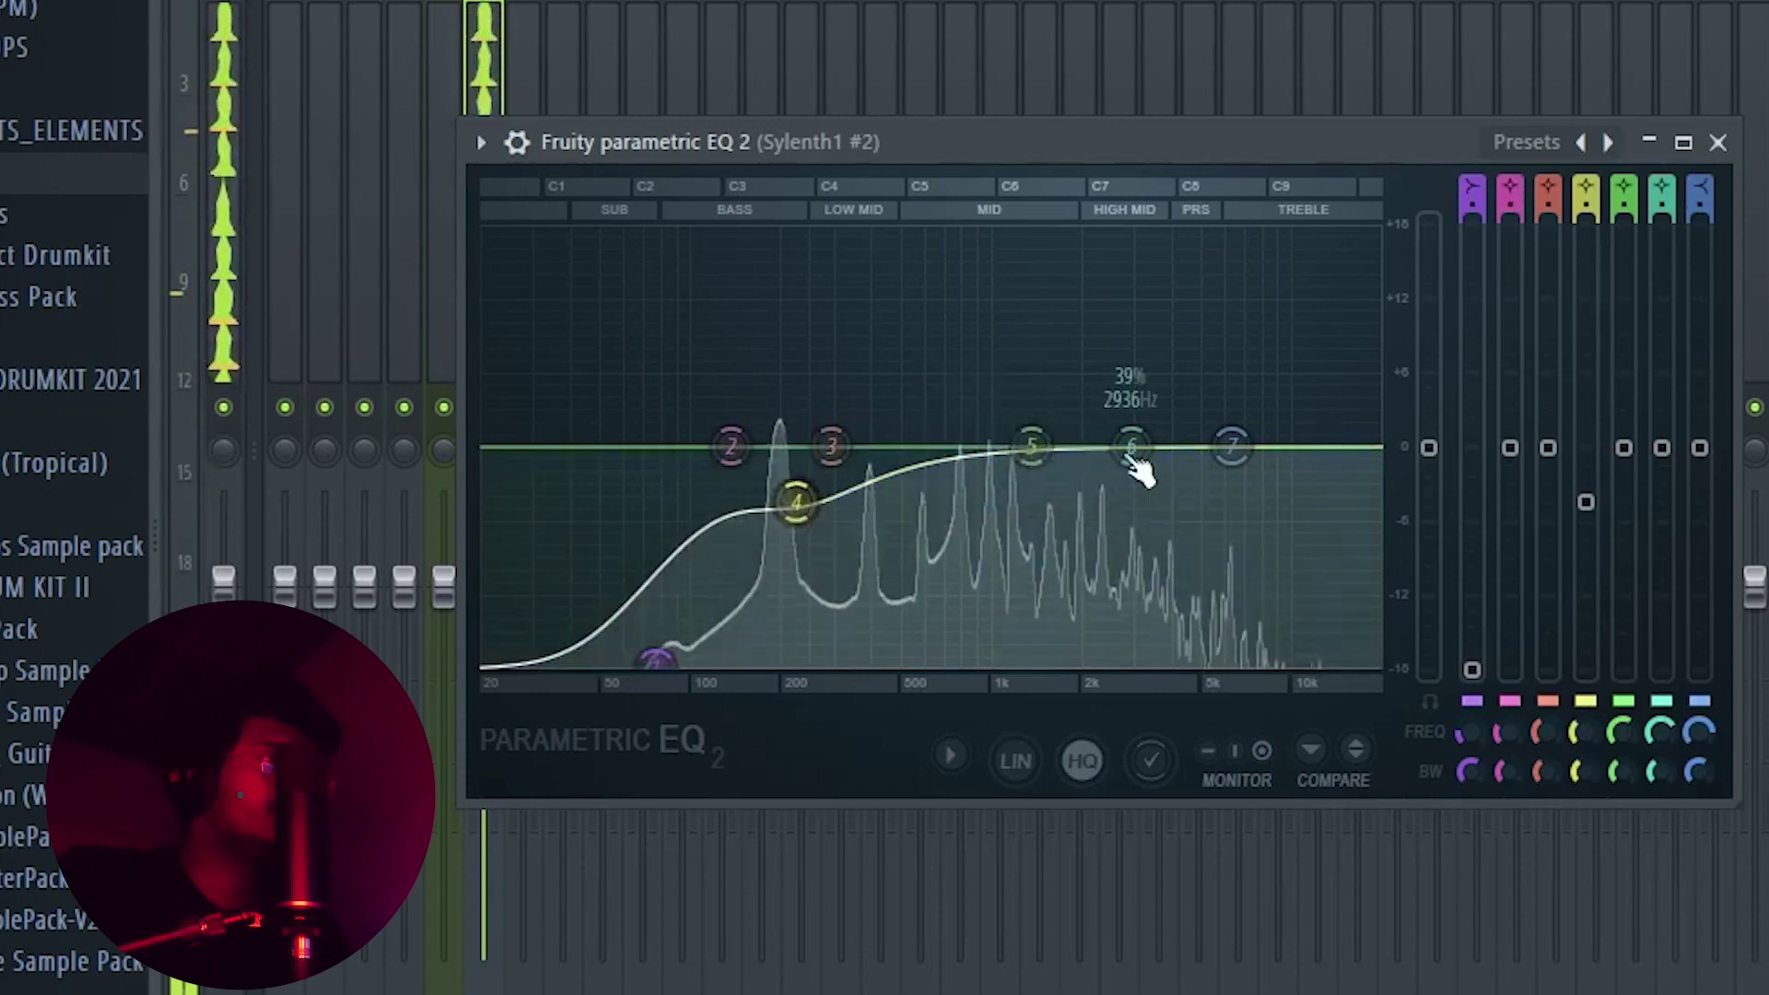
pyautogui.moveTo(1133, 447); pyautogui.dragTo(1135, 406)
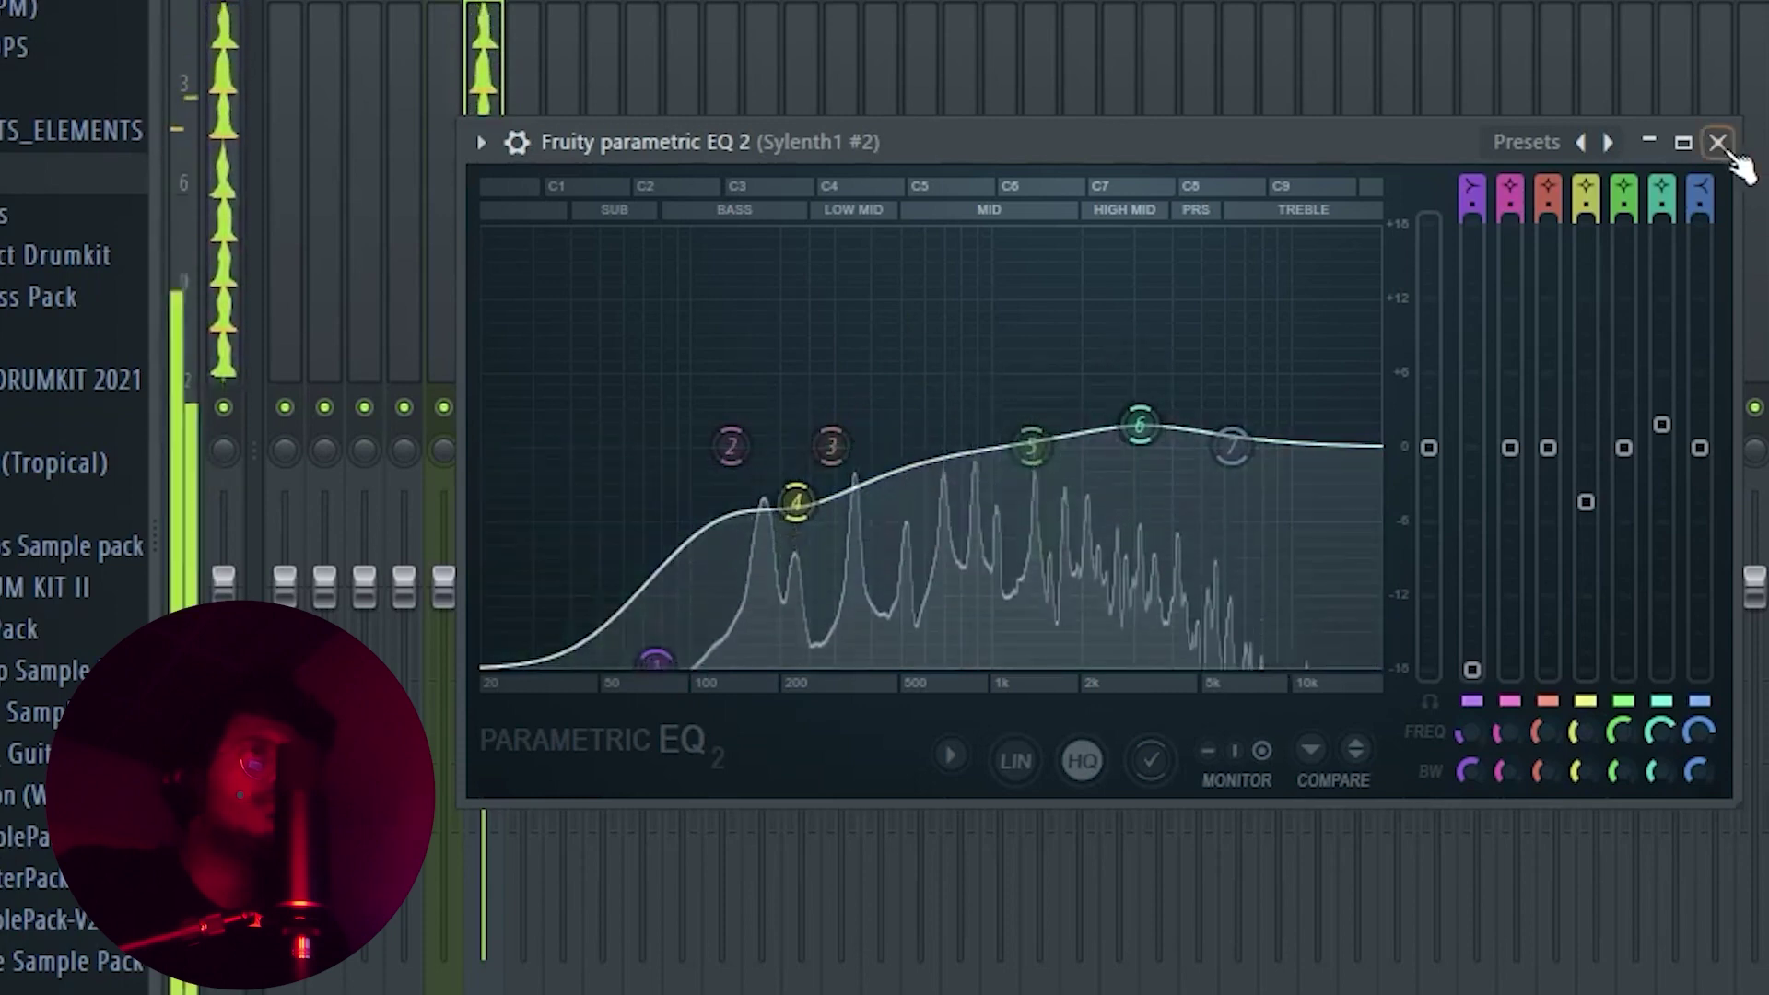
pyautogui.click(1717, 142)
# Load Fruity Delay 2 into the second effect slot of the Sylenth1 #2 track and check its settings during playback.
pyautogui.click(1600, 173)
pyautogui.click(1150, 181)
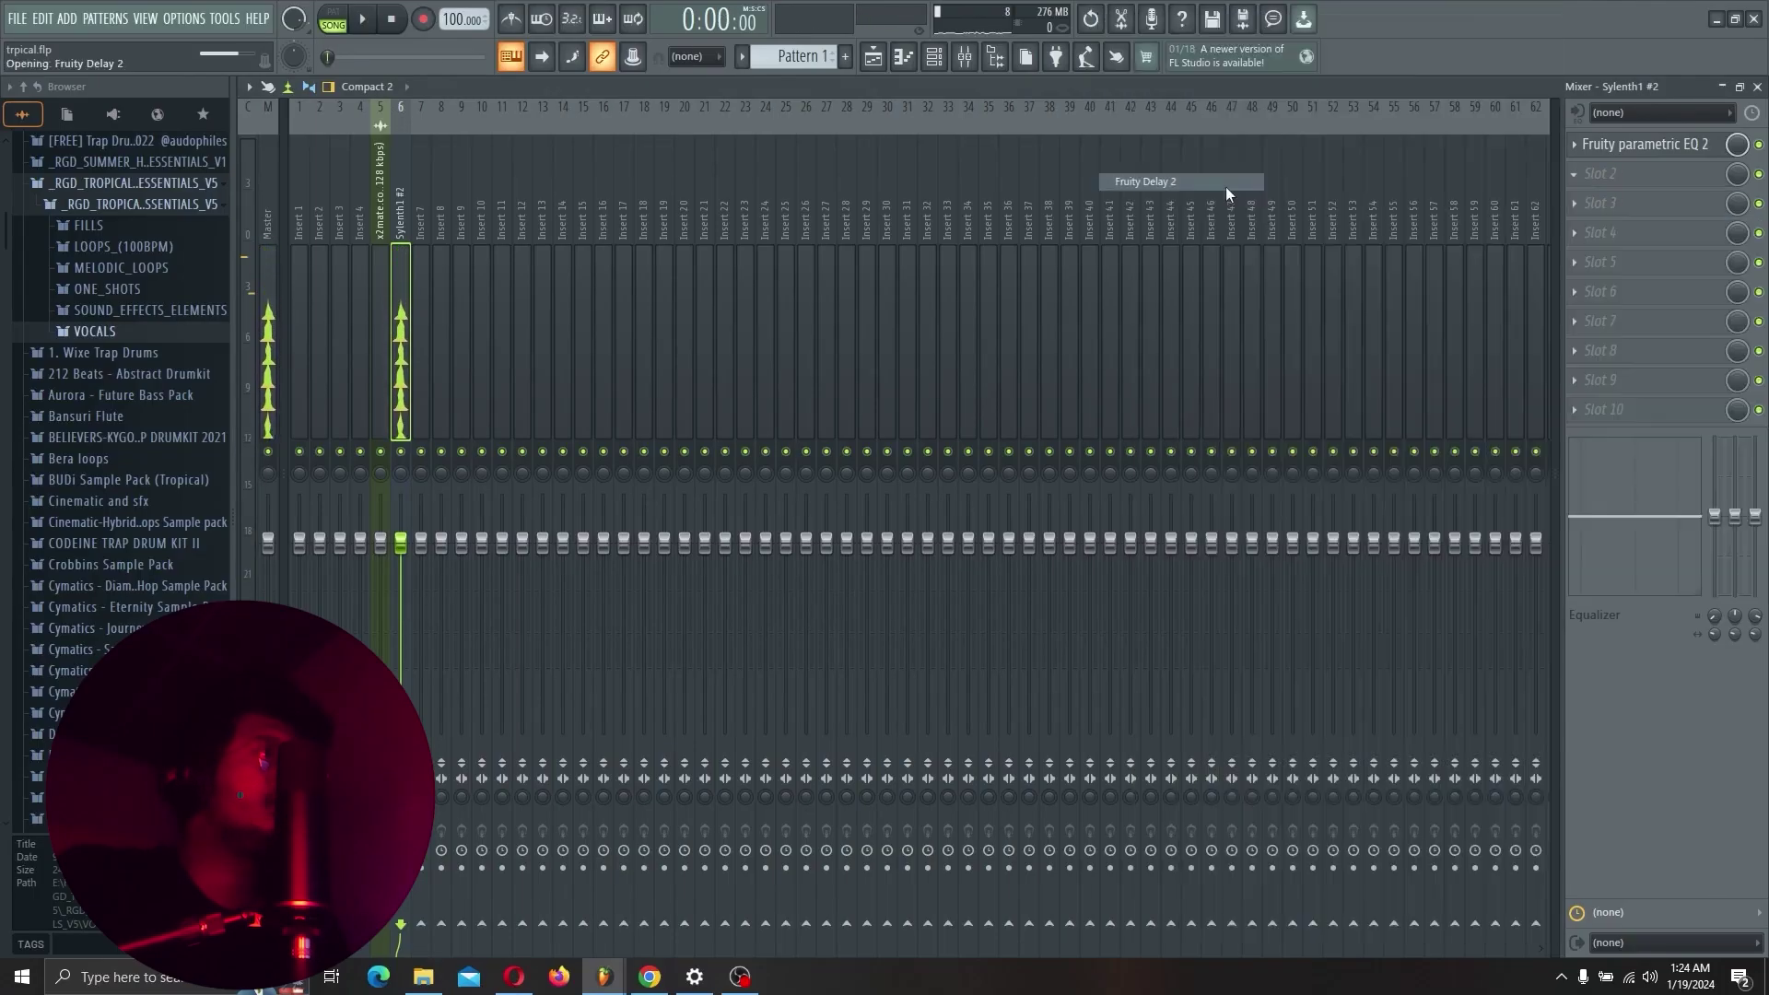
pyautogui.click(773, 320)
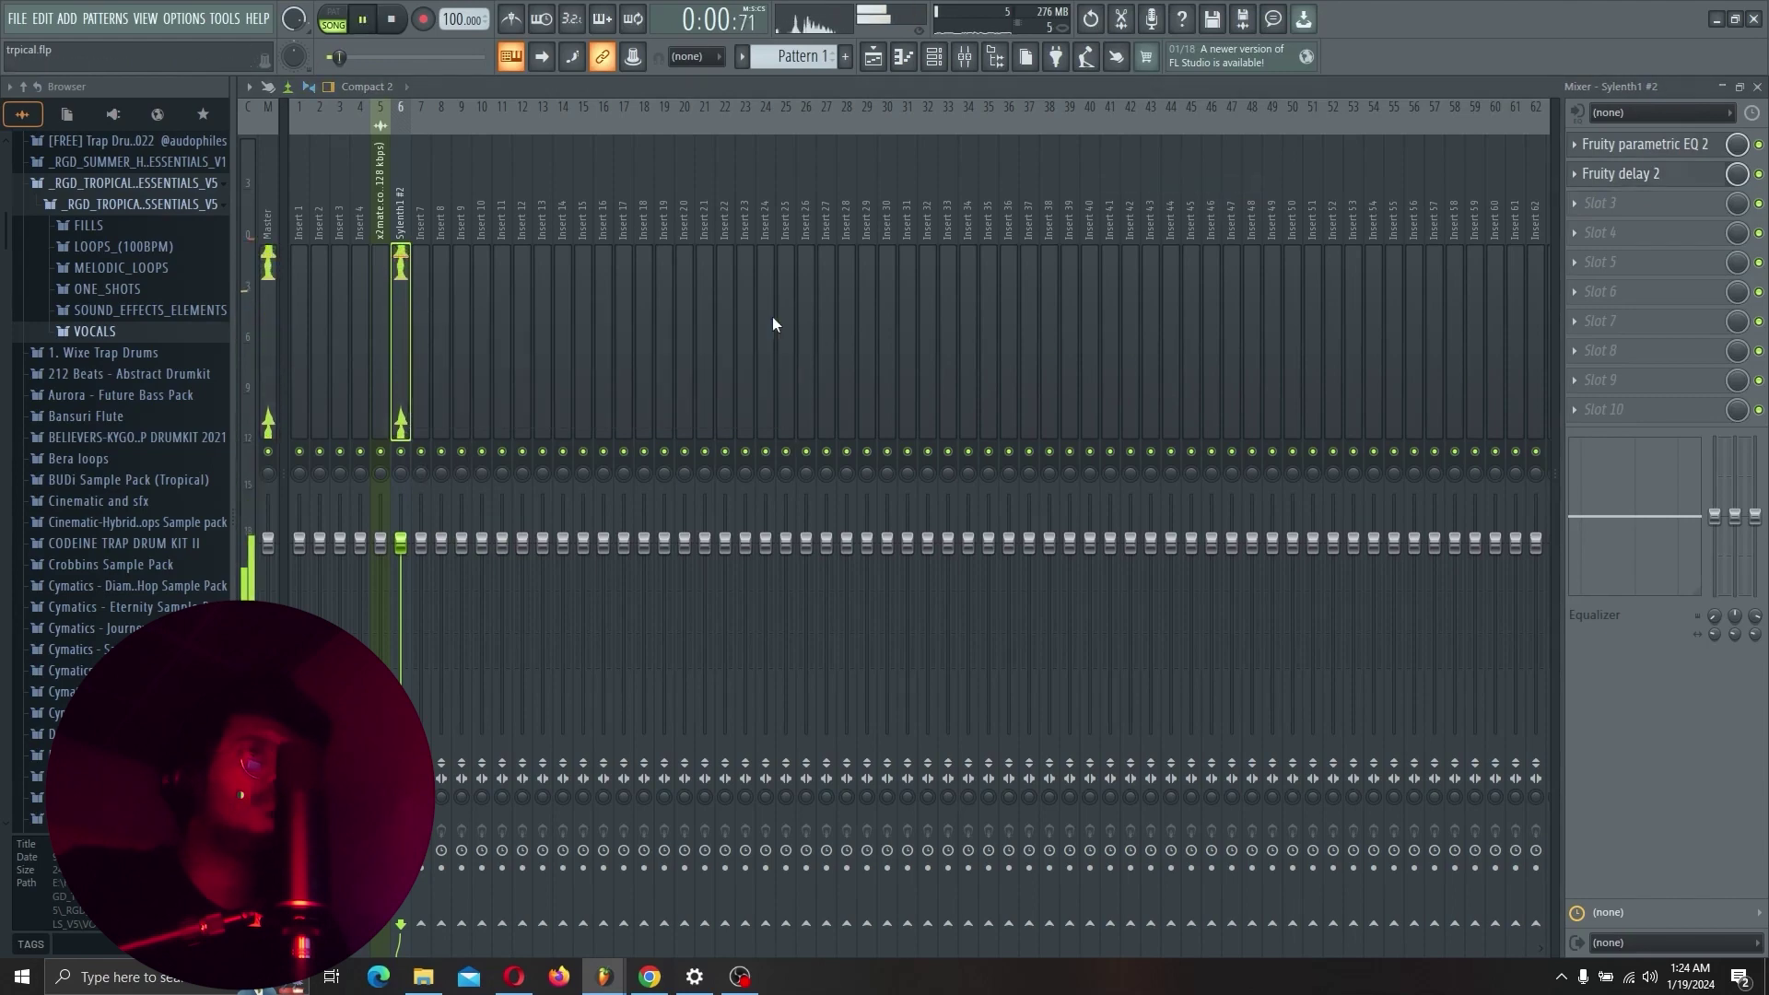
pyautogui.click(1626, 173)
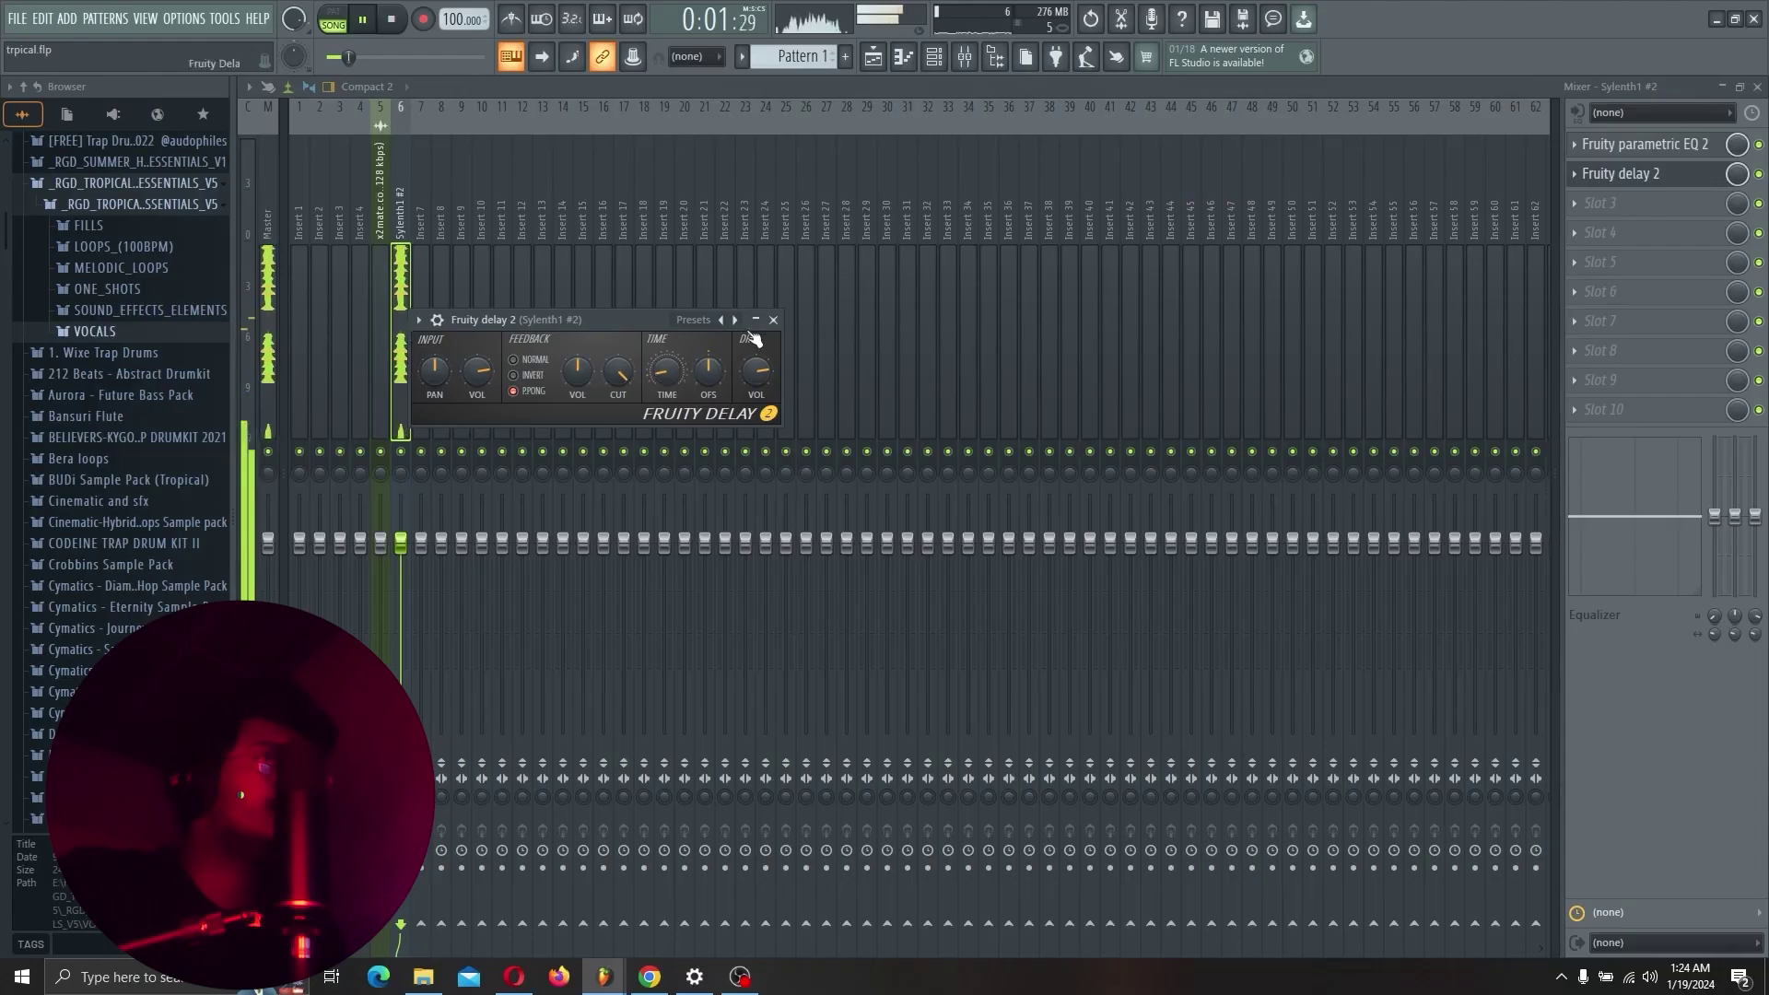
# Place the _RGD_BS_T-HOUSE_BASSDRUM_OS (11) one-shot from the tropical house pack at the start of playlist track 11.
pyautogui.click(1360, 205)
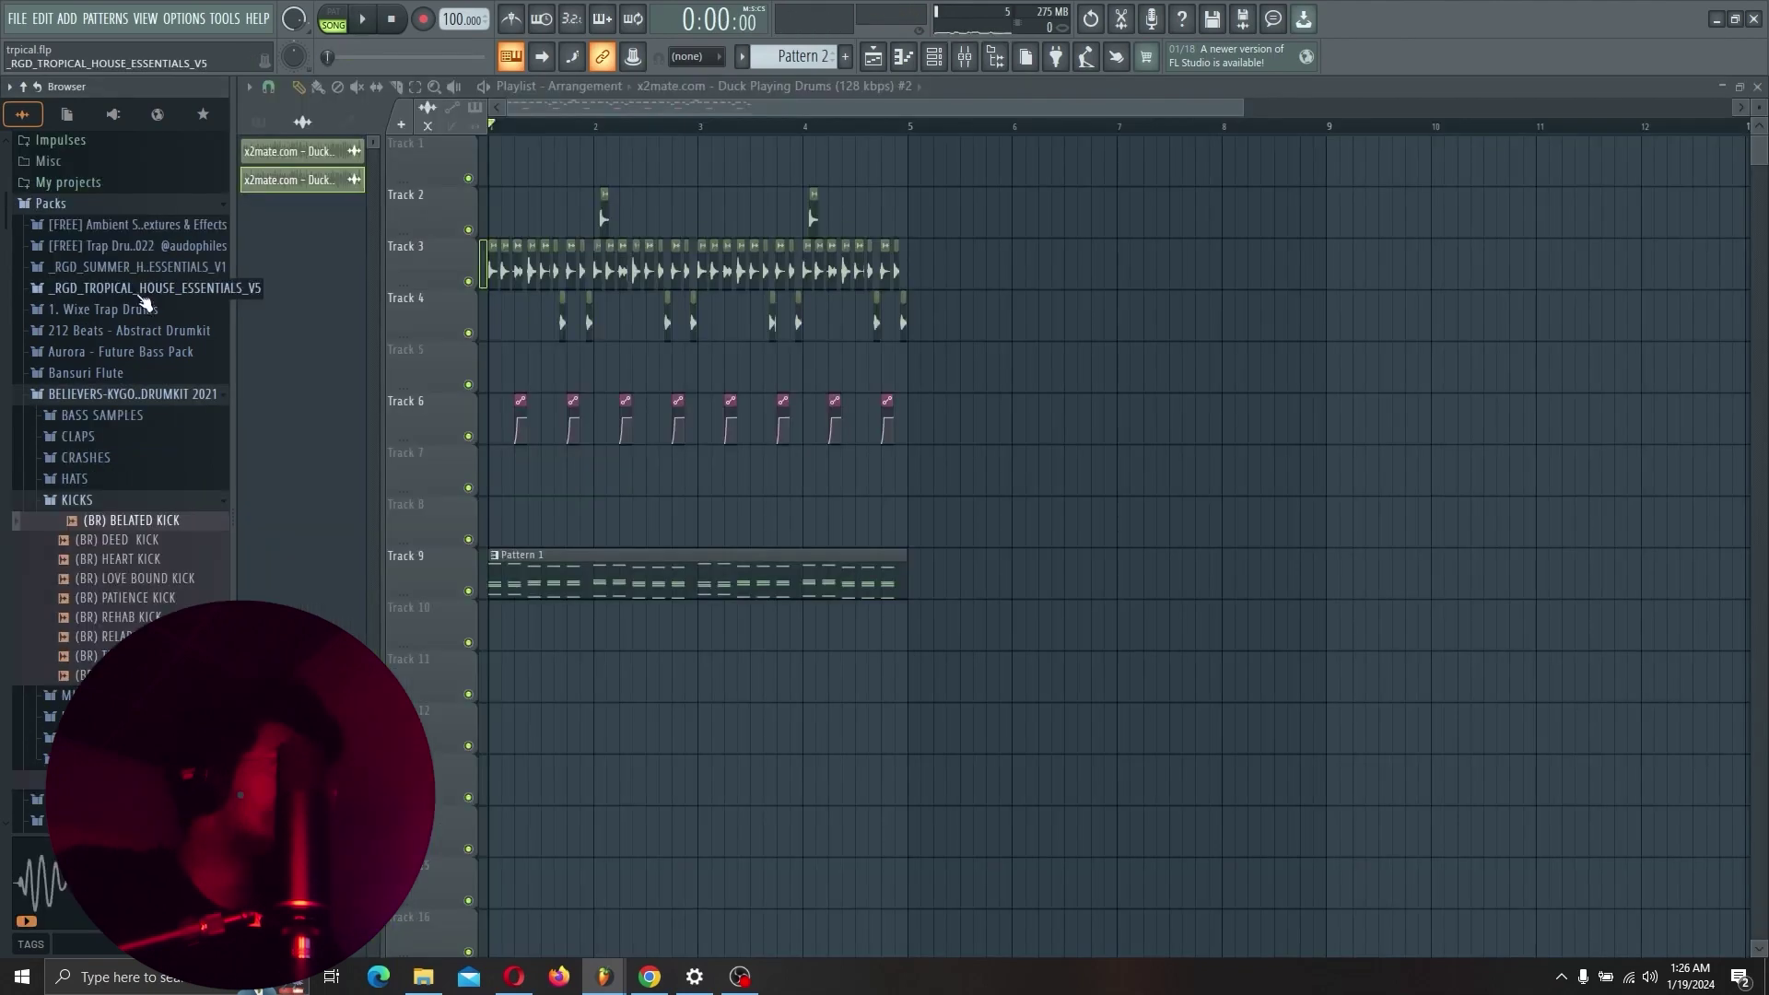
pyautogui.click(147, 486)
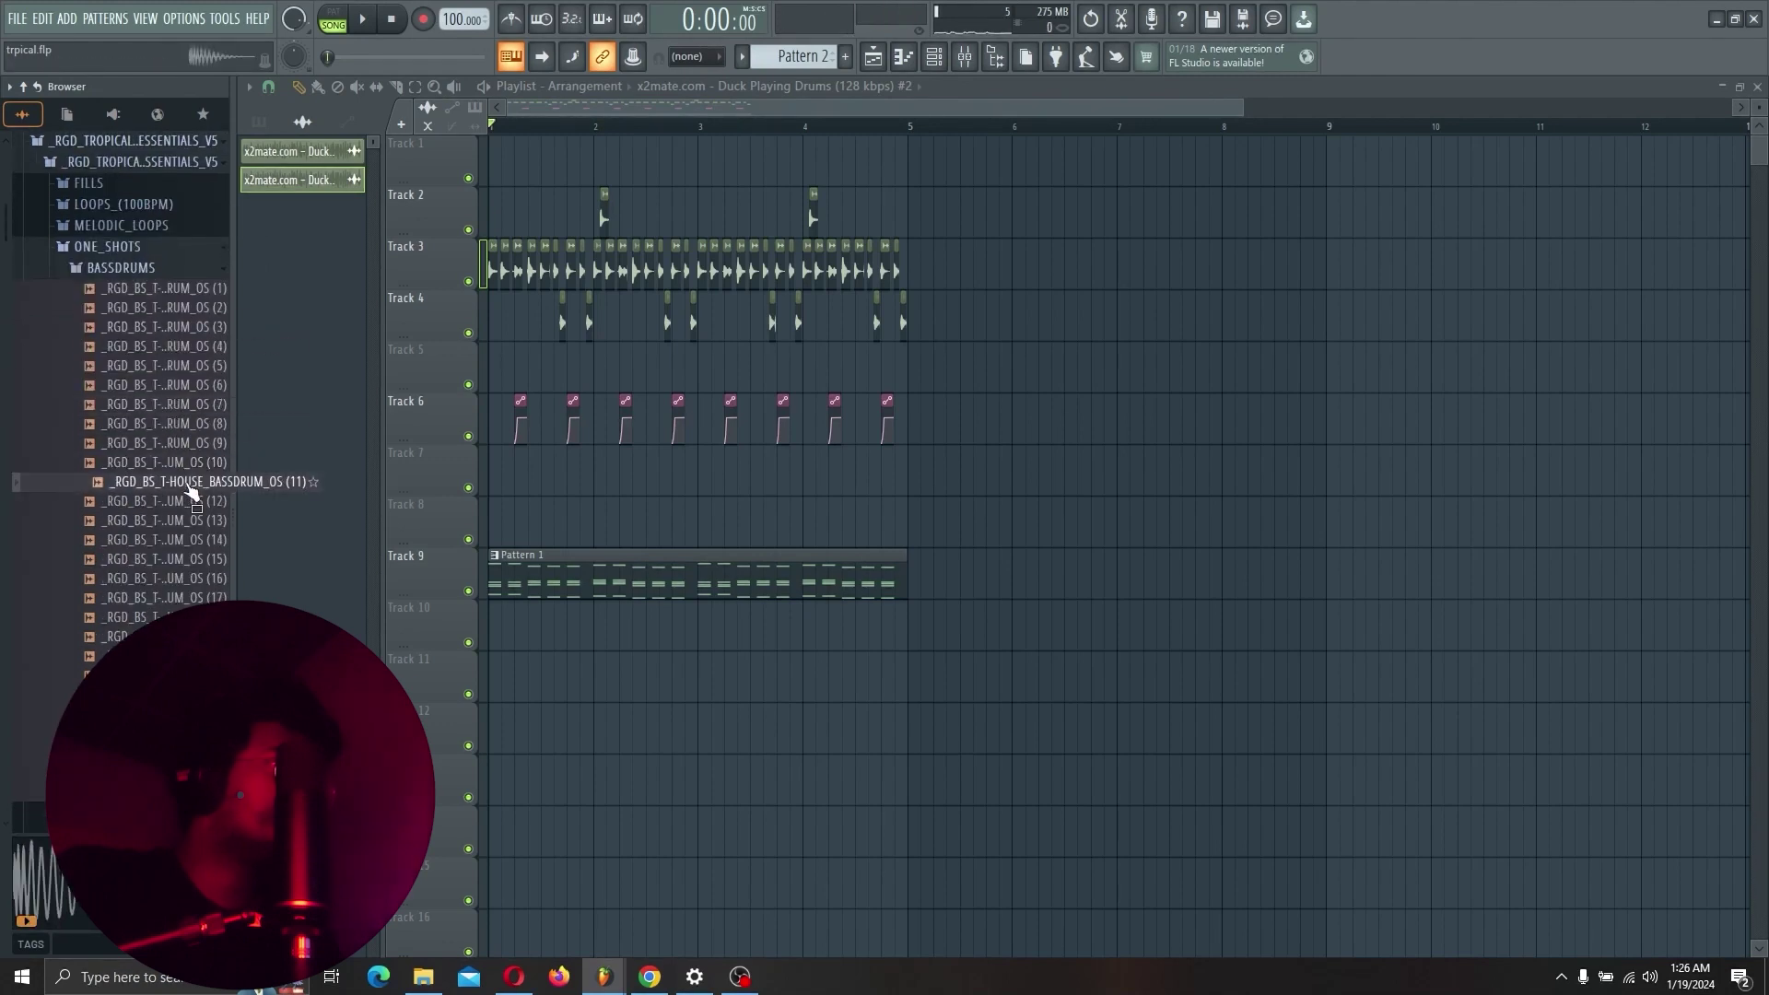
pyautogui.moveTo(505, 685); pyautogui.dragTo(495, 679)
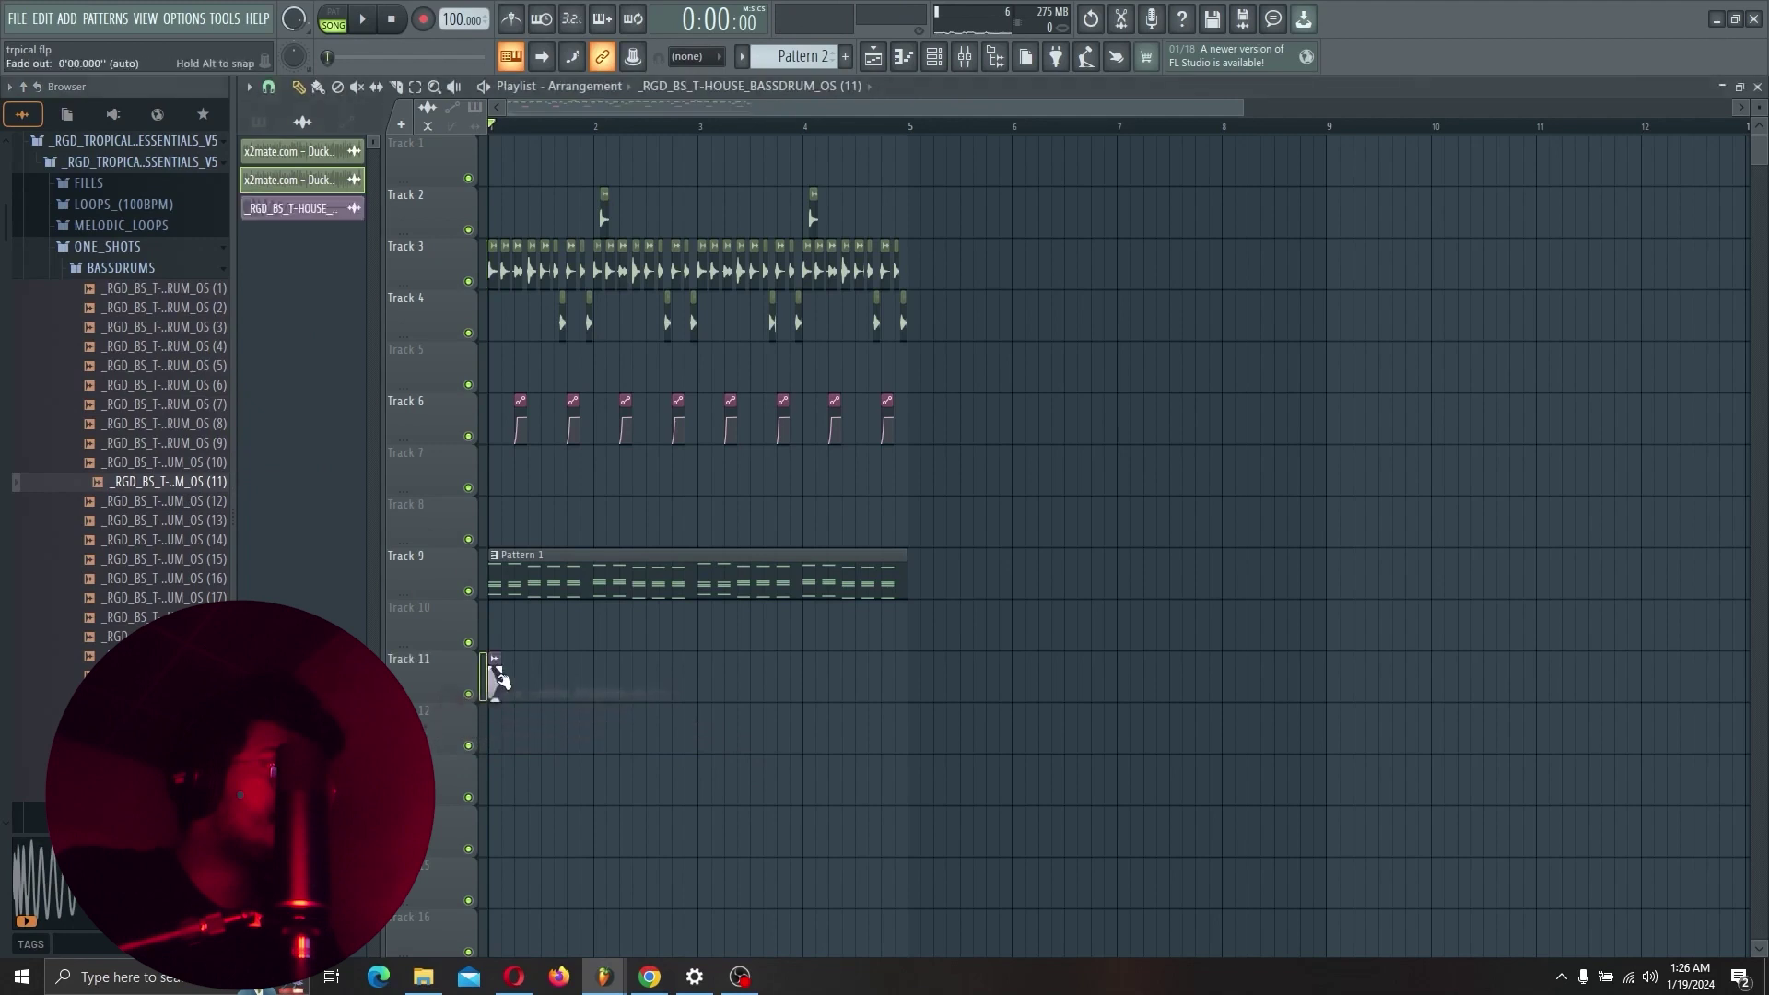
# Repeat the bass drum clip on every beat of track 11 through bar 4 while the arrangement plays.
pyautogui.press('space')
pyautogui.click(522, 684)
pyautogui.click(547, 684)
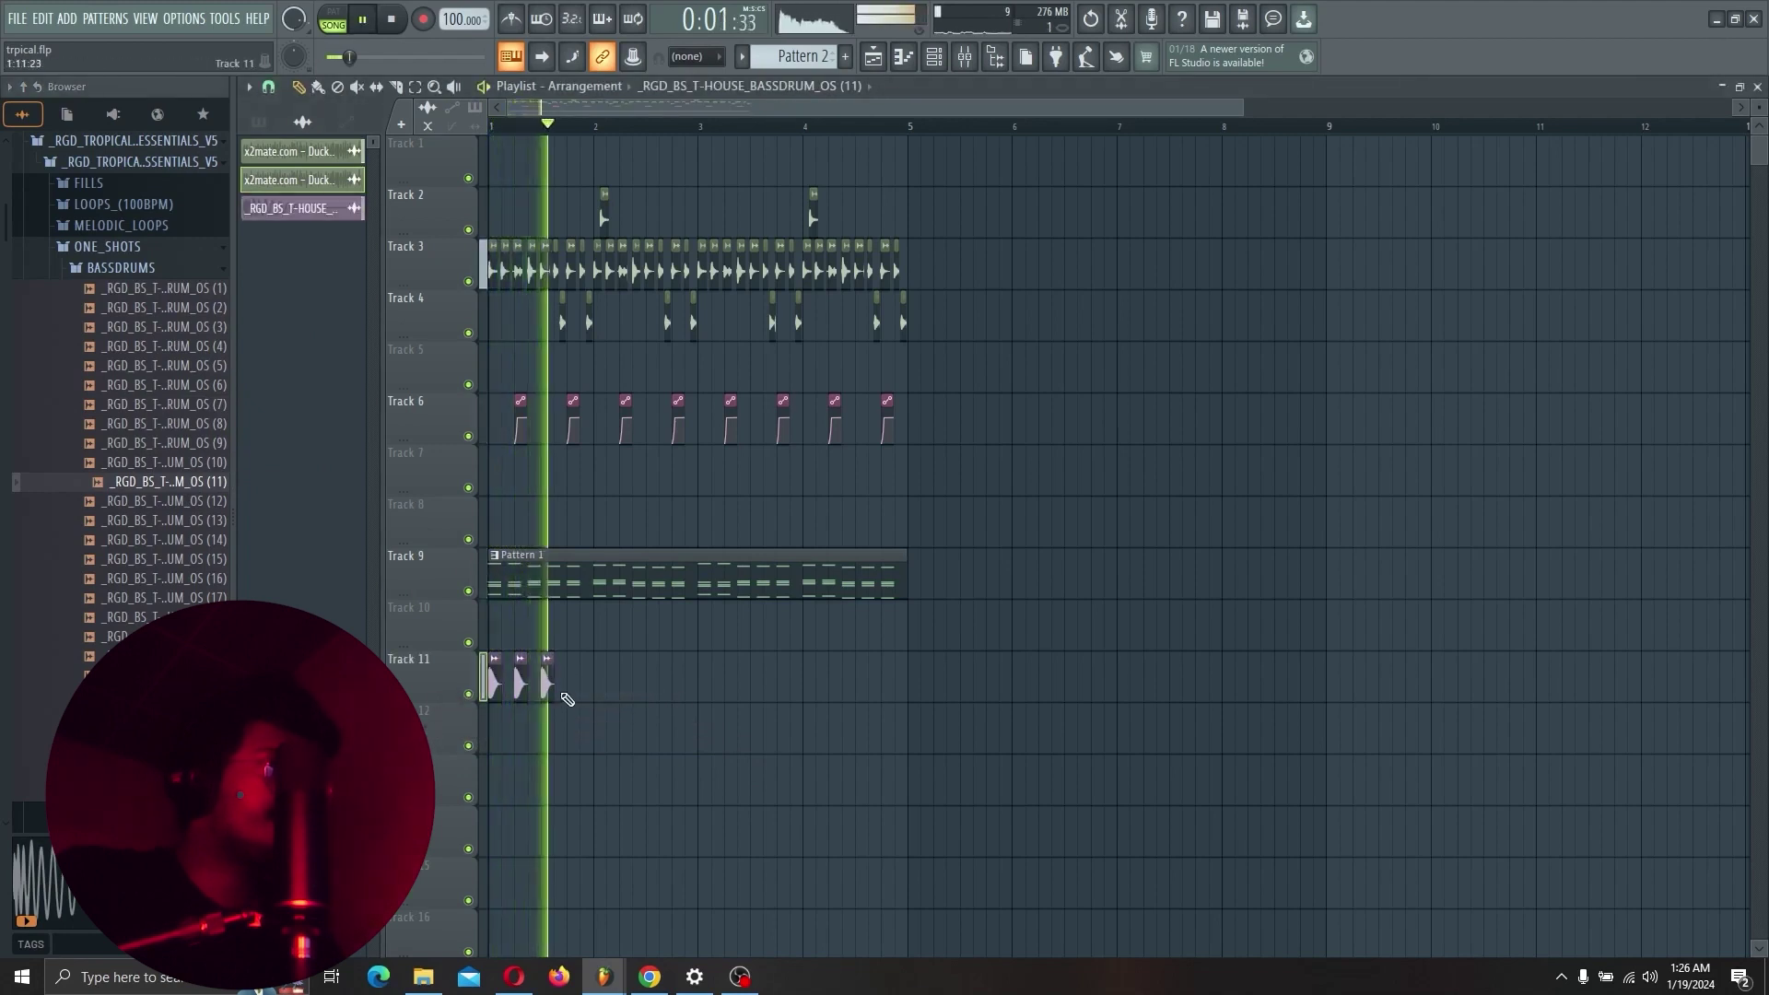
pyautogui.click(571, 684)
pyautogui.click(600, 684)
pyautogui.click(625, 685)
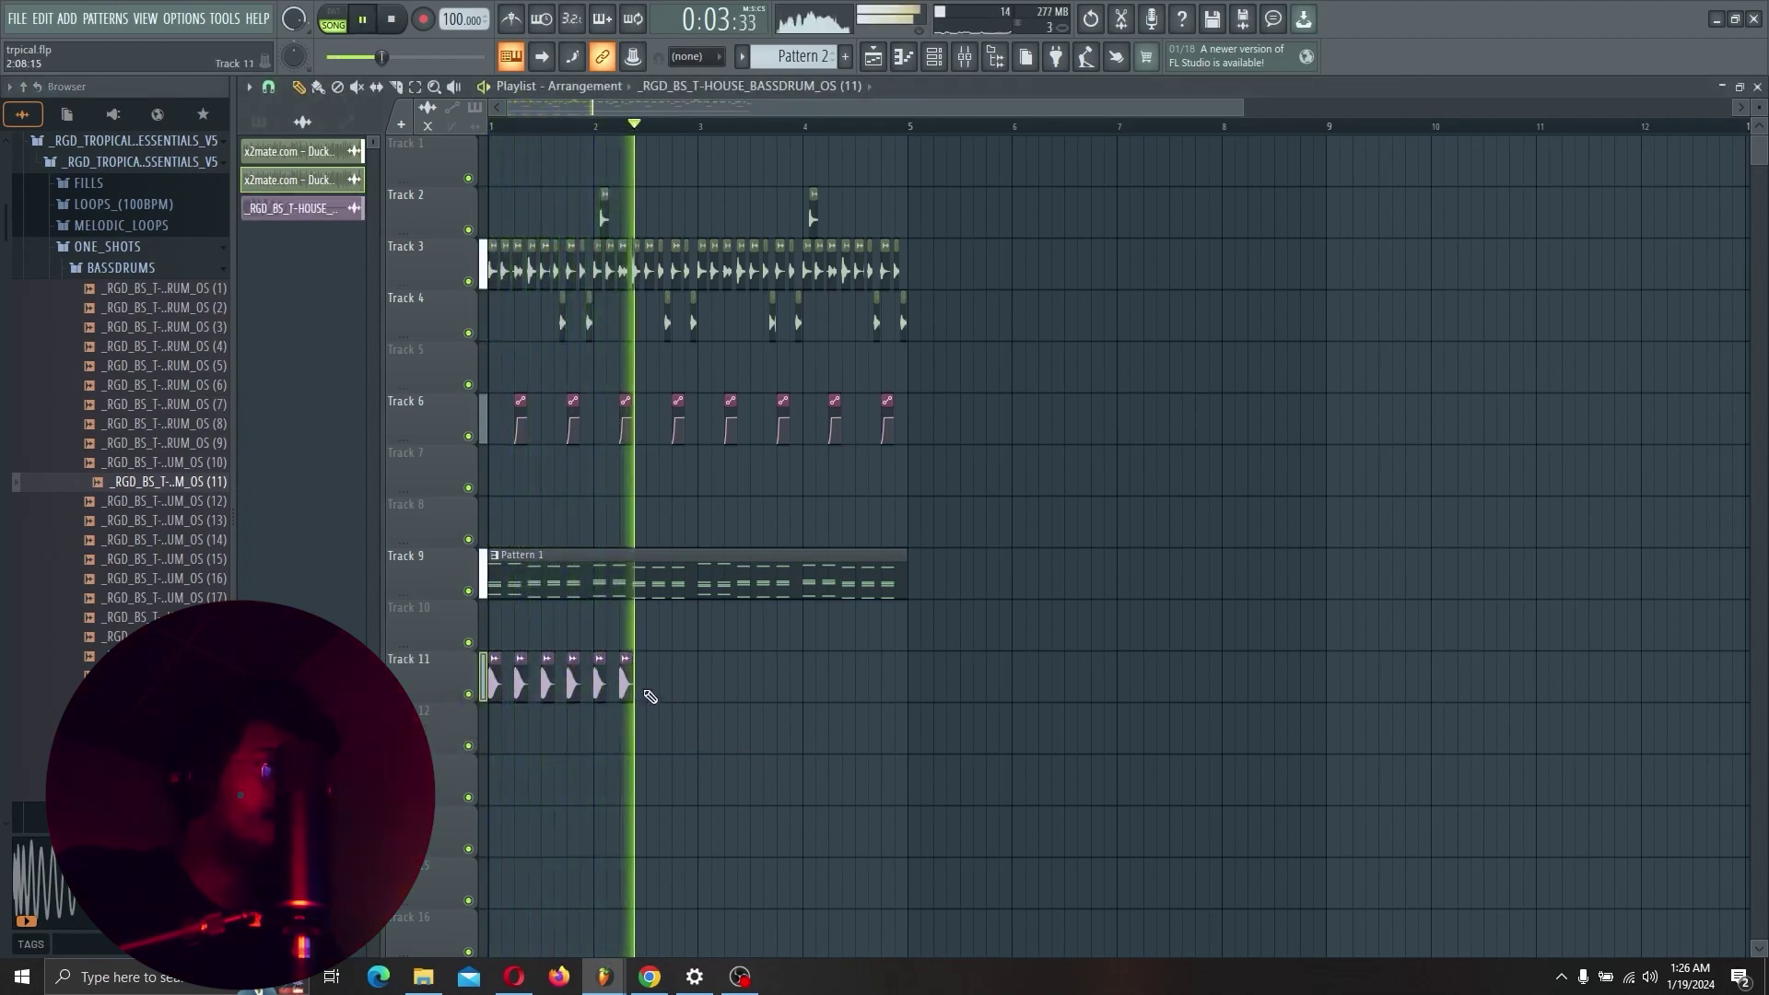
pyautogui.click(652, 685)
pyautogui.click(672, 686)
pyautogui.click(704, 685)
pyautogui.click(730, 686)
pyautogui.click(757, 685)
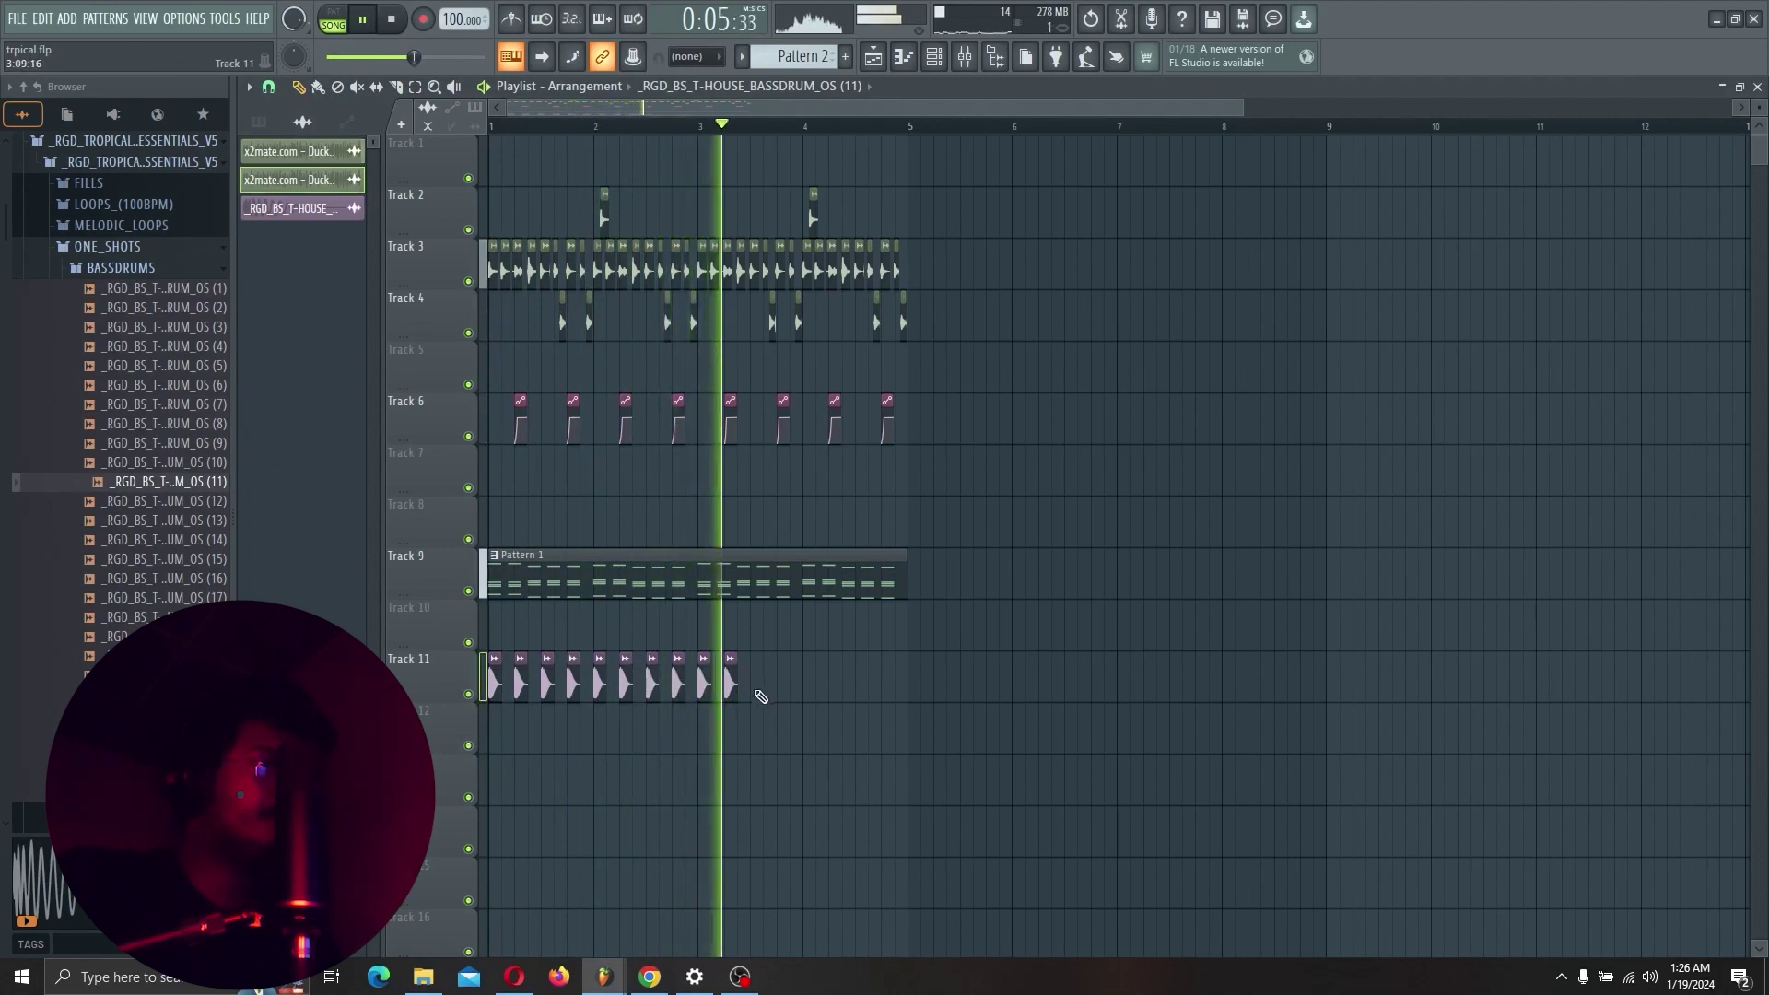
pyautogui.click(783, 685)
pyautogui.click(809, 685)
pyautogui.click(835, 685)
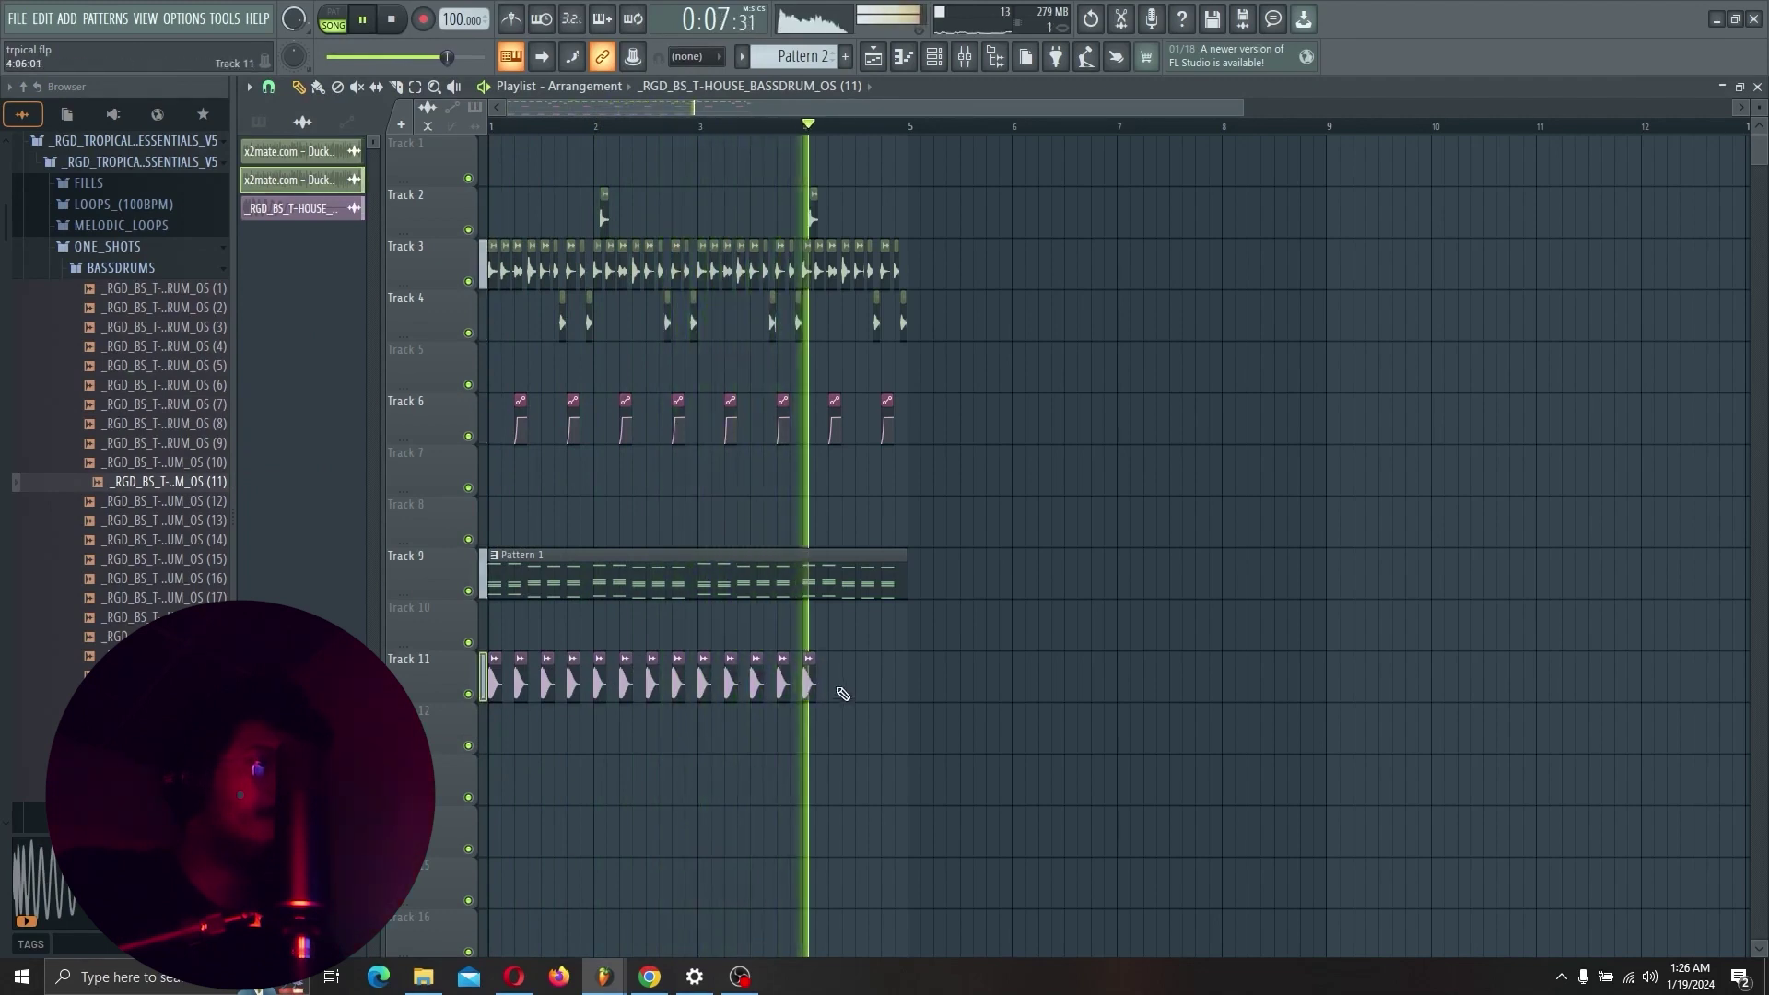
pyautogui.click(861, 685)
pyautogui.click(887, 685)
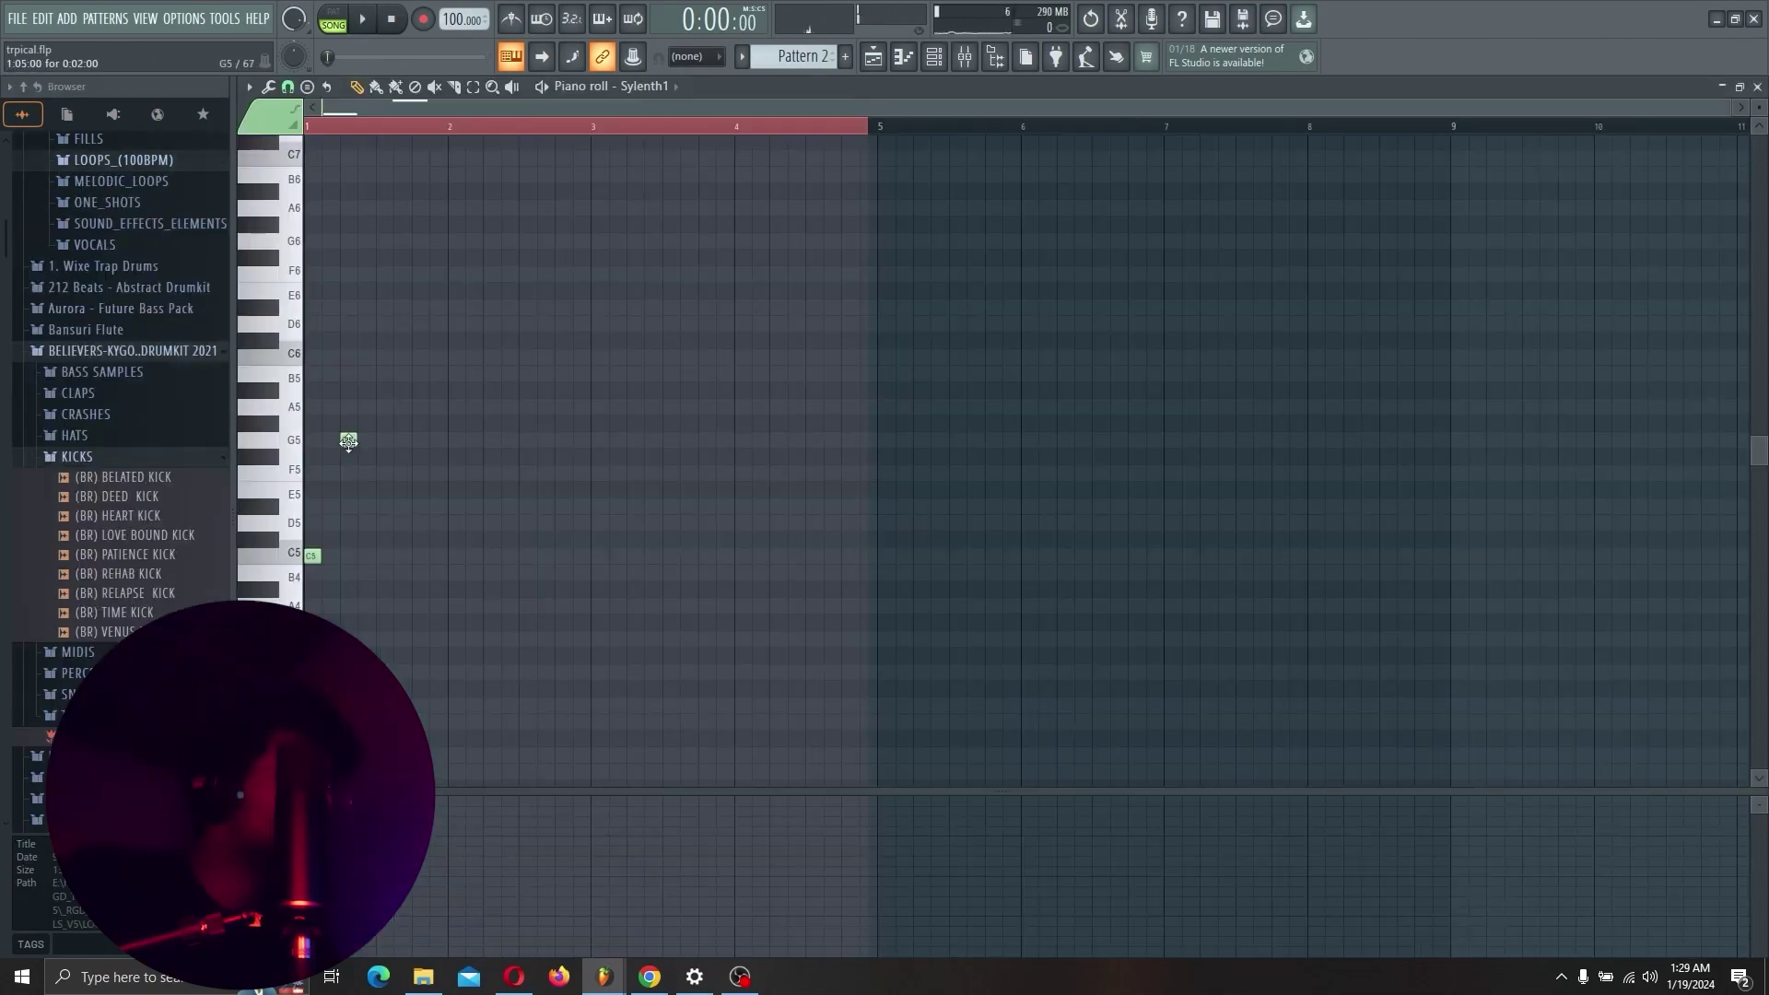
# Add G5, E5 and F5 notes following the opening C5 in the Sylenth1 melody of Pattern 2 and audition them.
pyautogui.click(348, 440)
pyautogui.moveTo(1730, 107); pyautogui.dragTo(863, 108)
pyautogui.click(465, 440)
pyautogui.press('space')
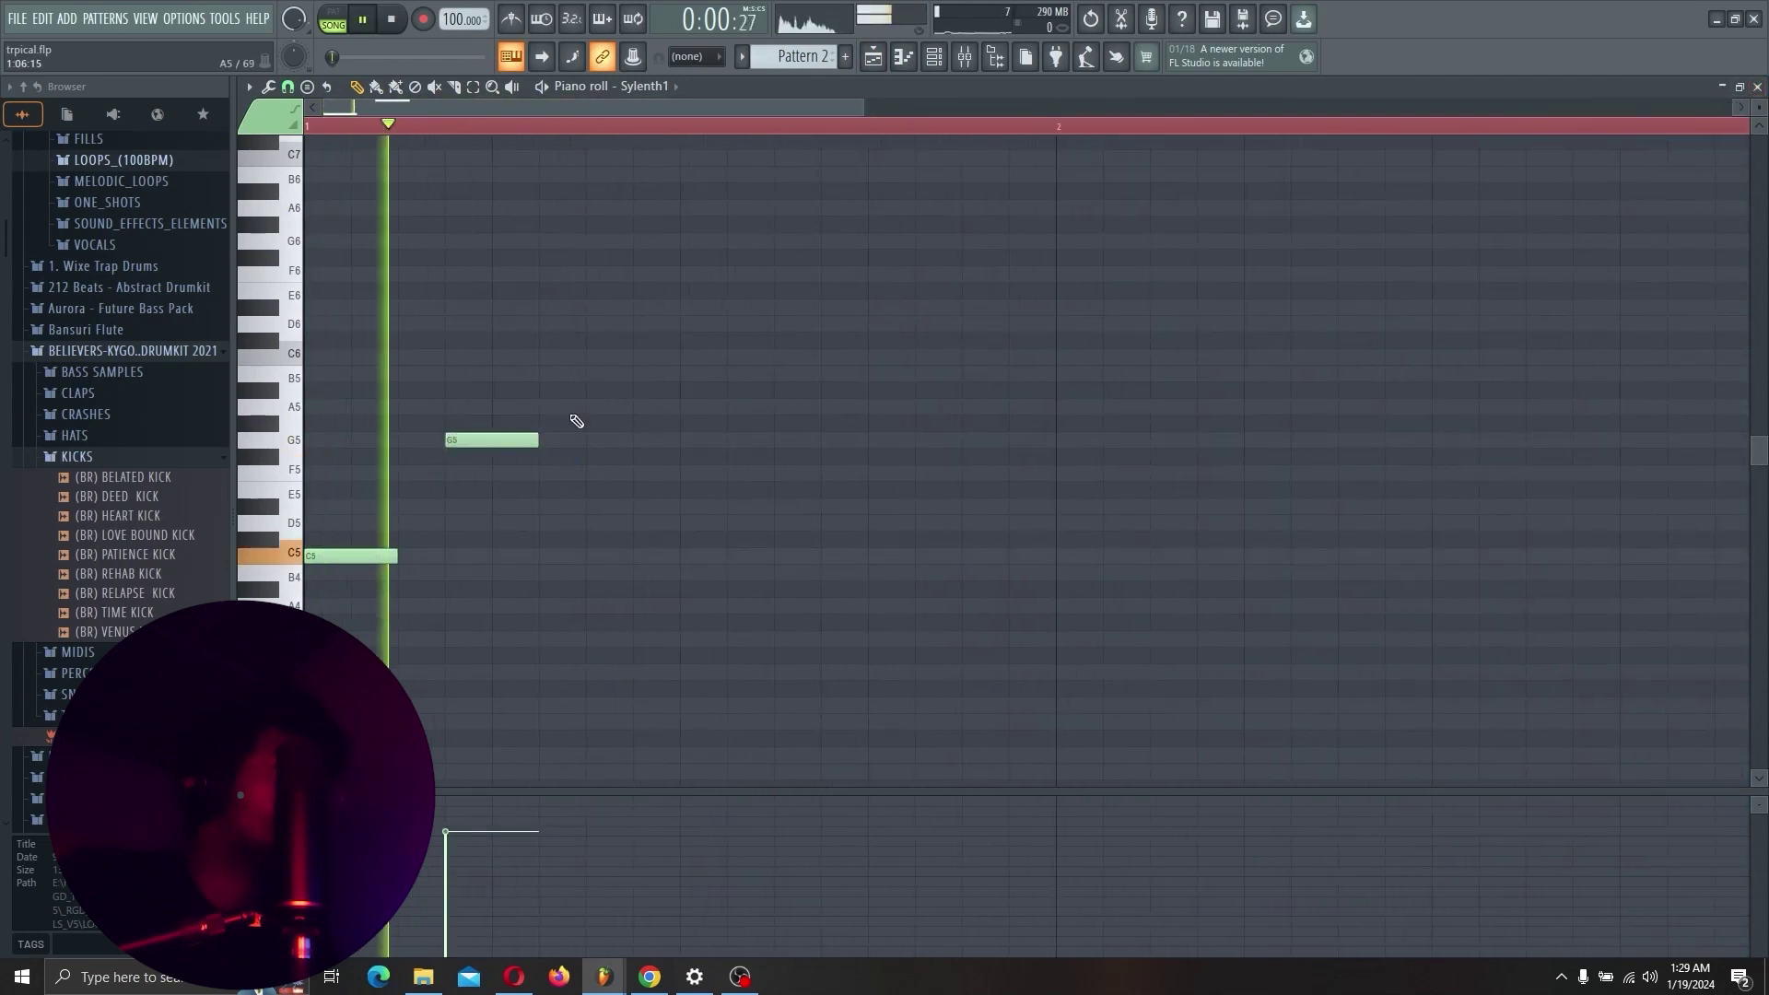
pyautogui.click(553, 489)
pyautogui.moveTo(553, 490); pyautogui.dragTo(598, 489)
pyautogui.click(742, 523)
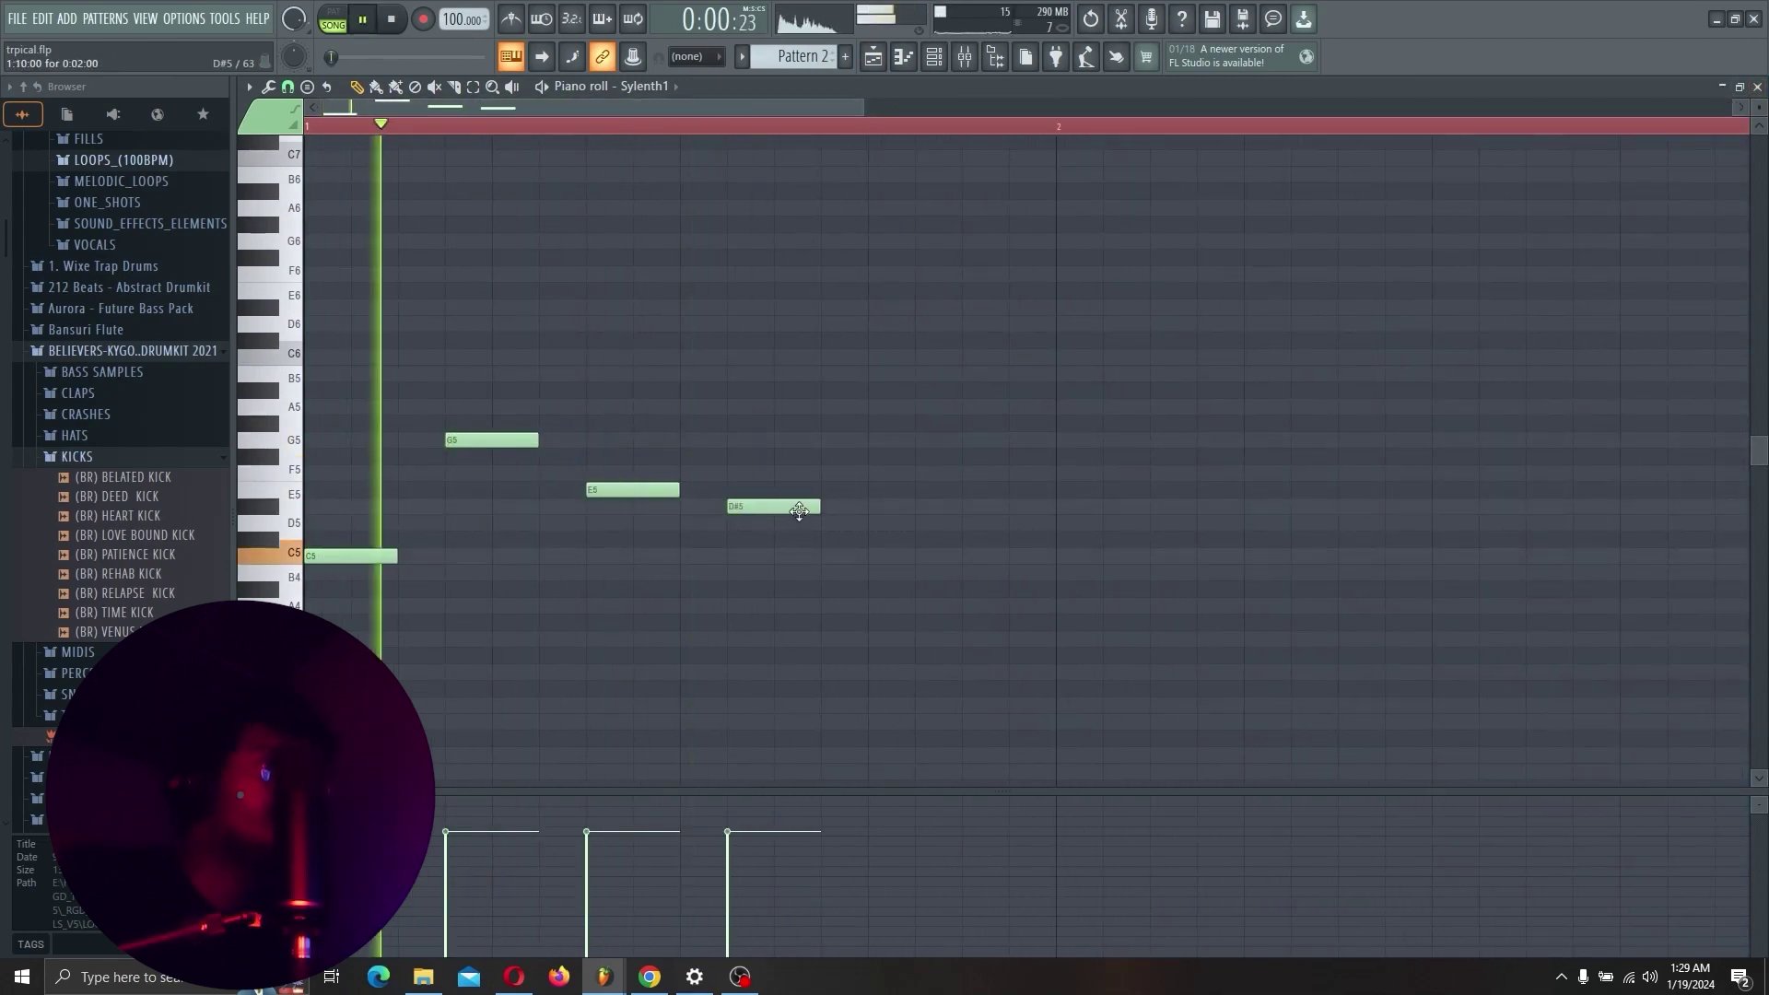
pyautogui.press('space')
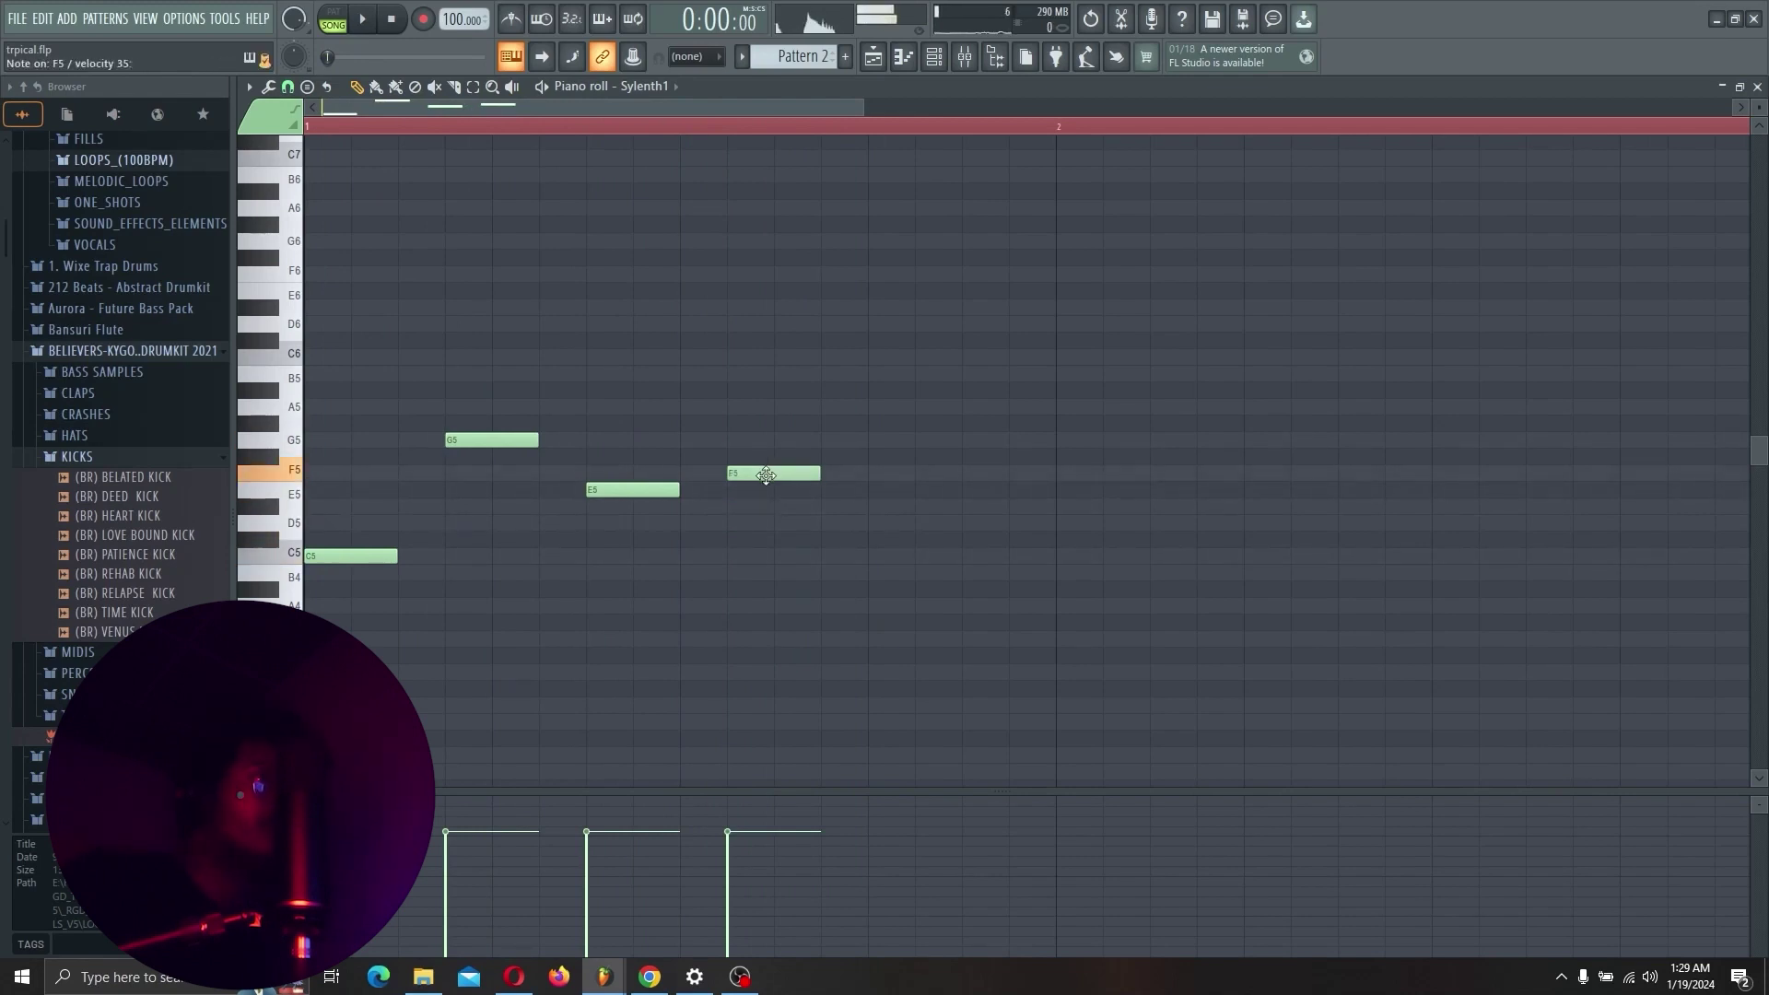
# Continue the melody with descending E5, D5 and C5 notes into bar 2, followed by a G5.
pyautogui.click(885, 489)
pyautogui.press('space')
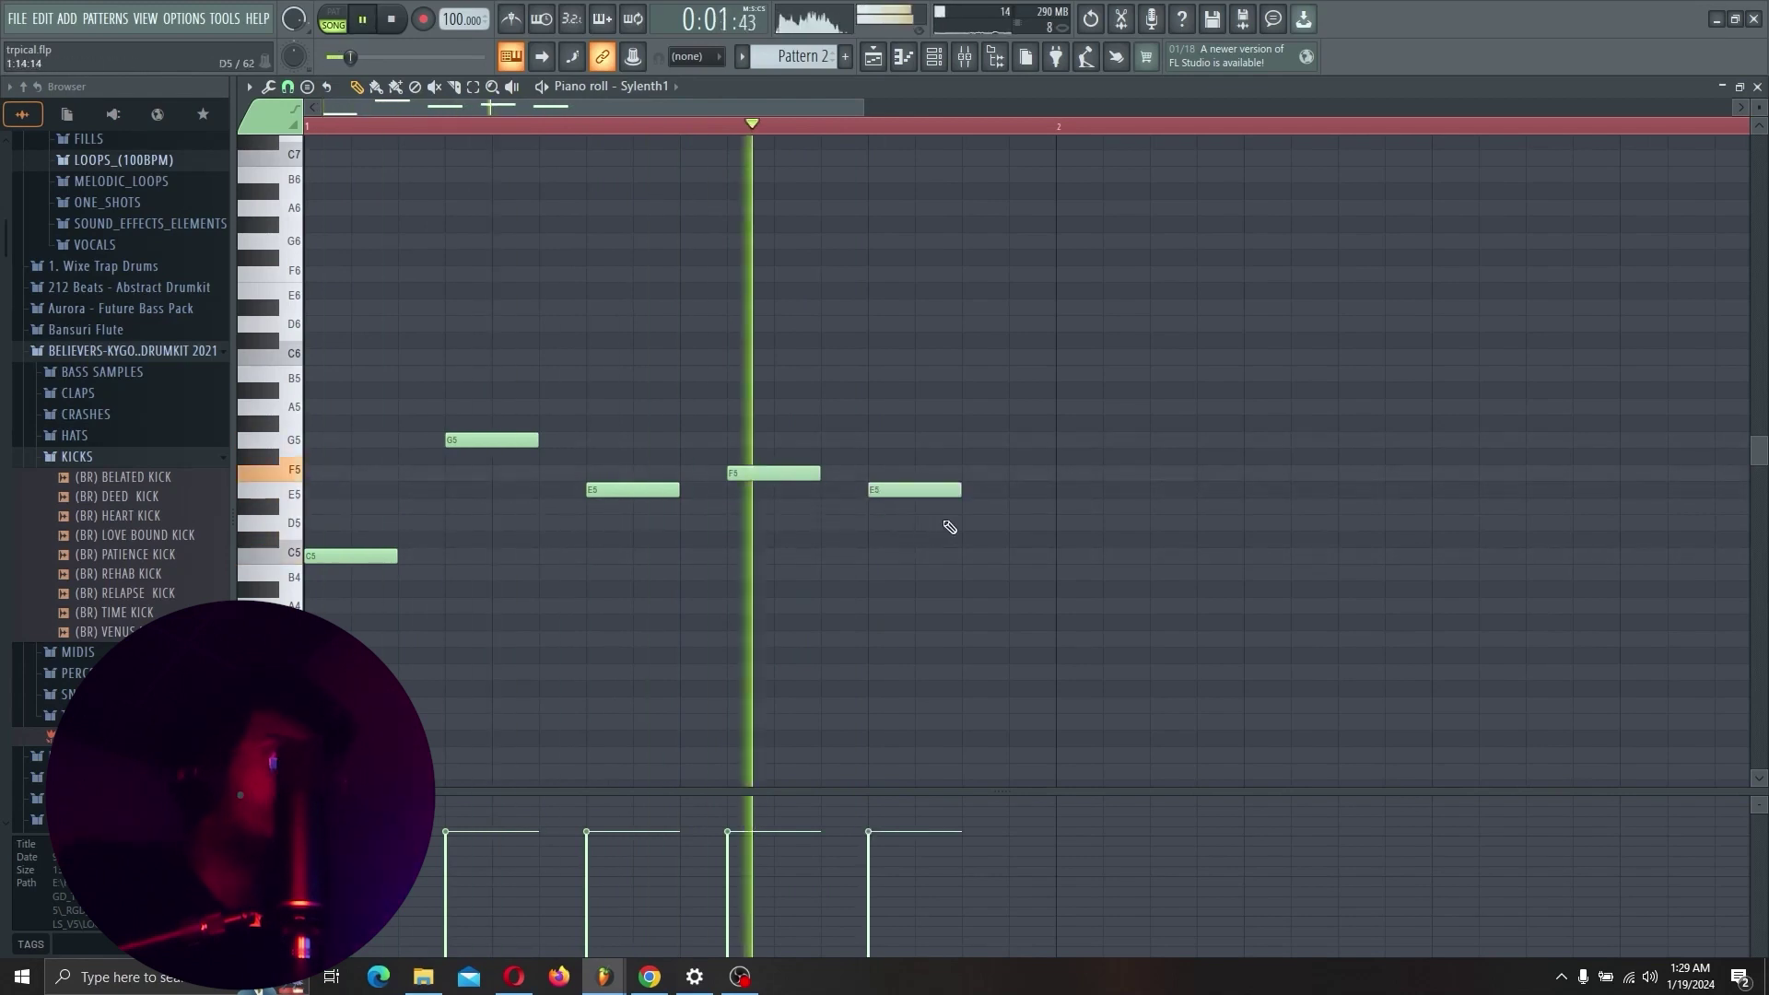
pyautogui.click(995, 522)
pyautogui.press('space')
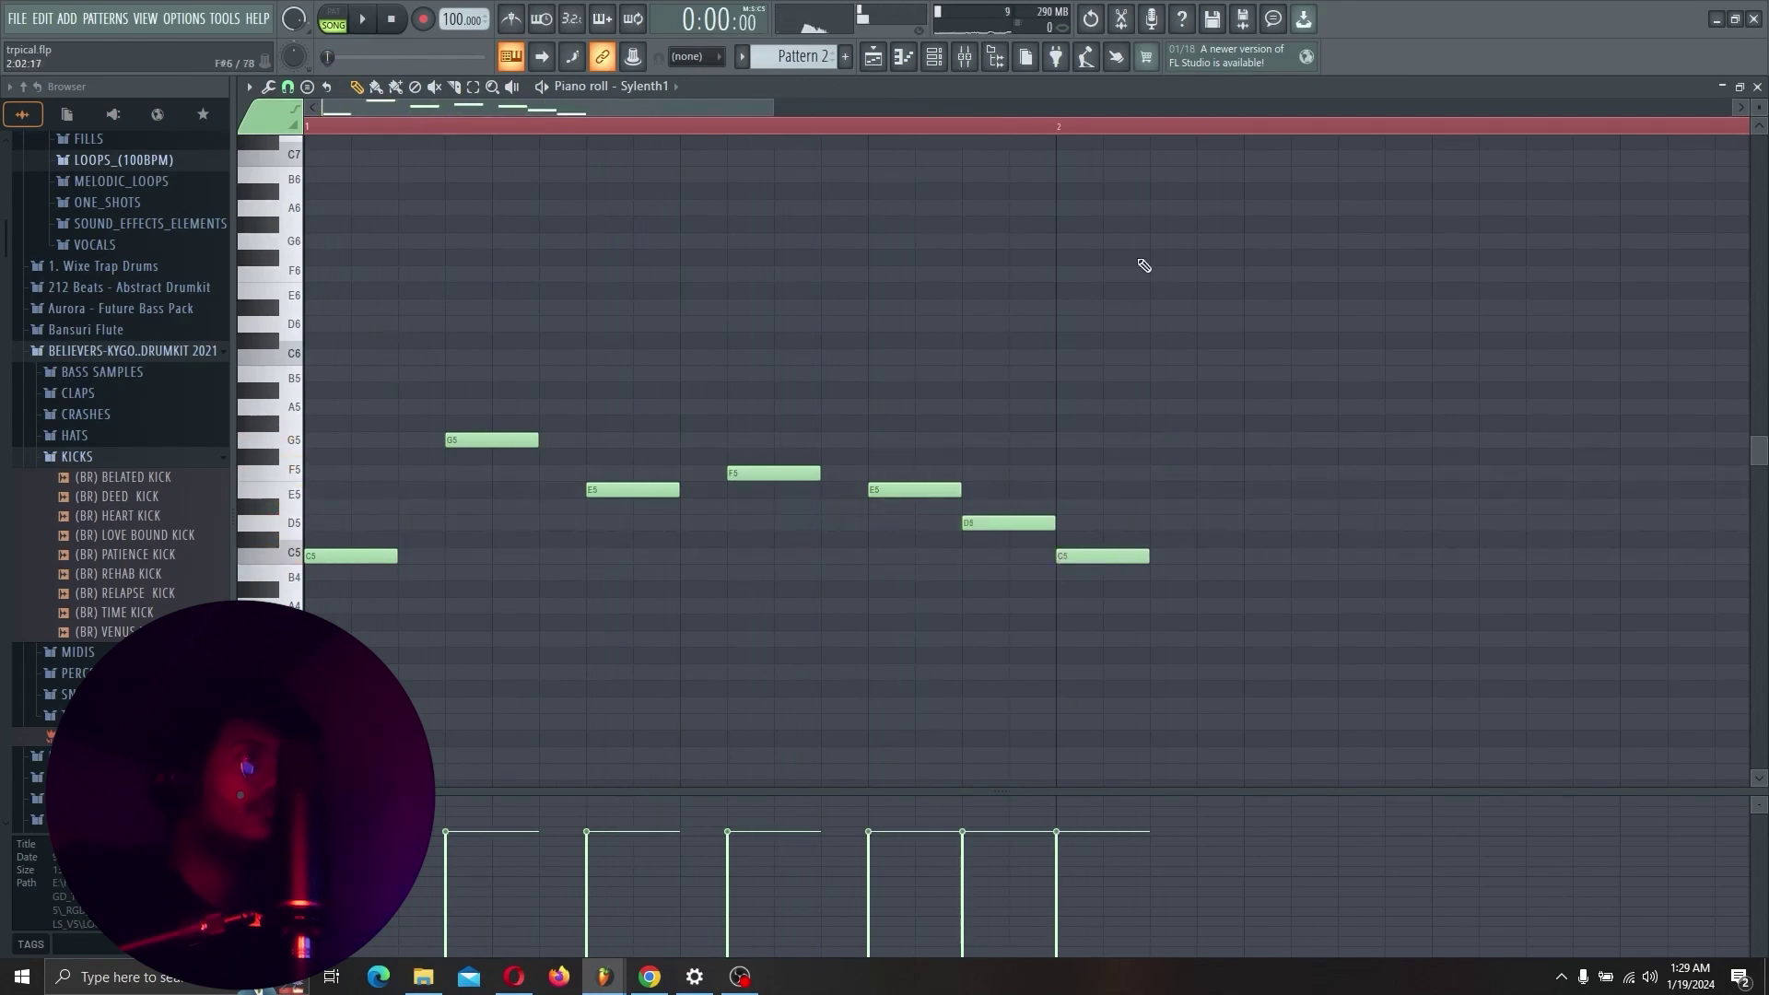
pyautogui.scroll(-2, 1144, 265)
pyautogui.click(924, 472)
pyautogui.rightClick(924, 472)
pyautogui.click(919, 440)
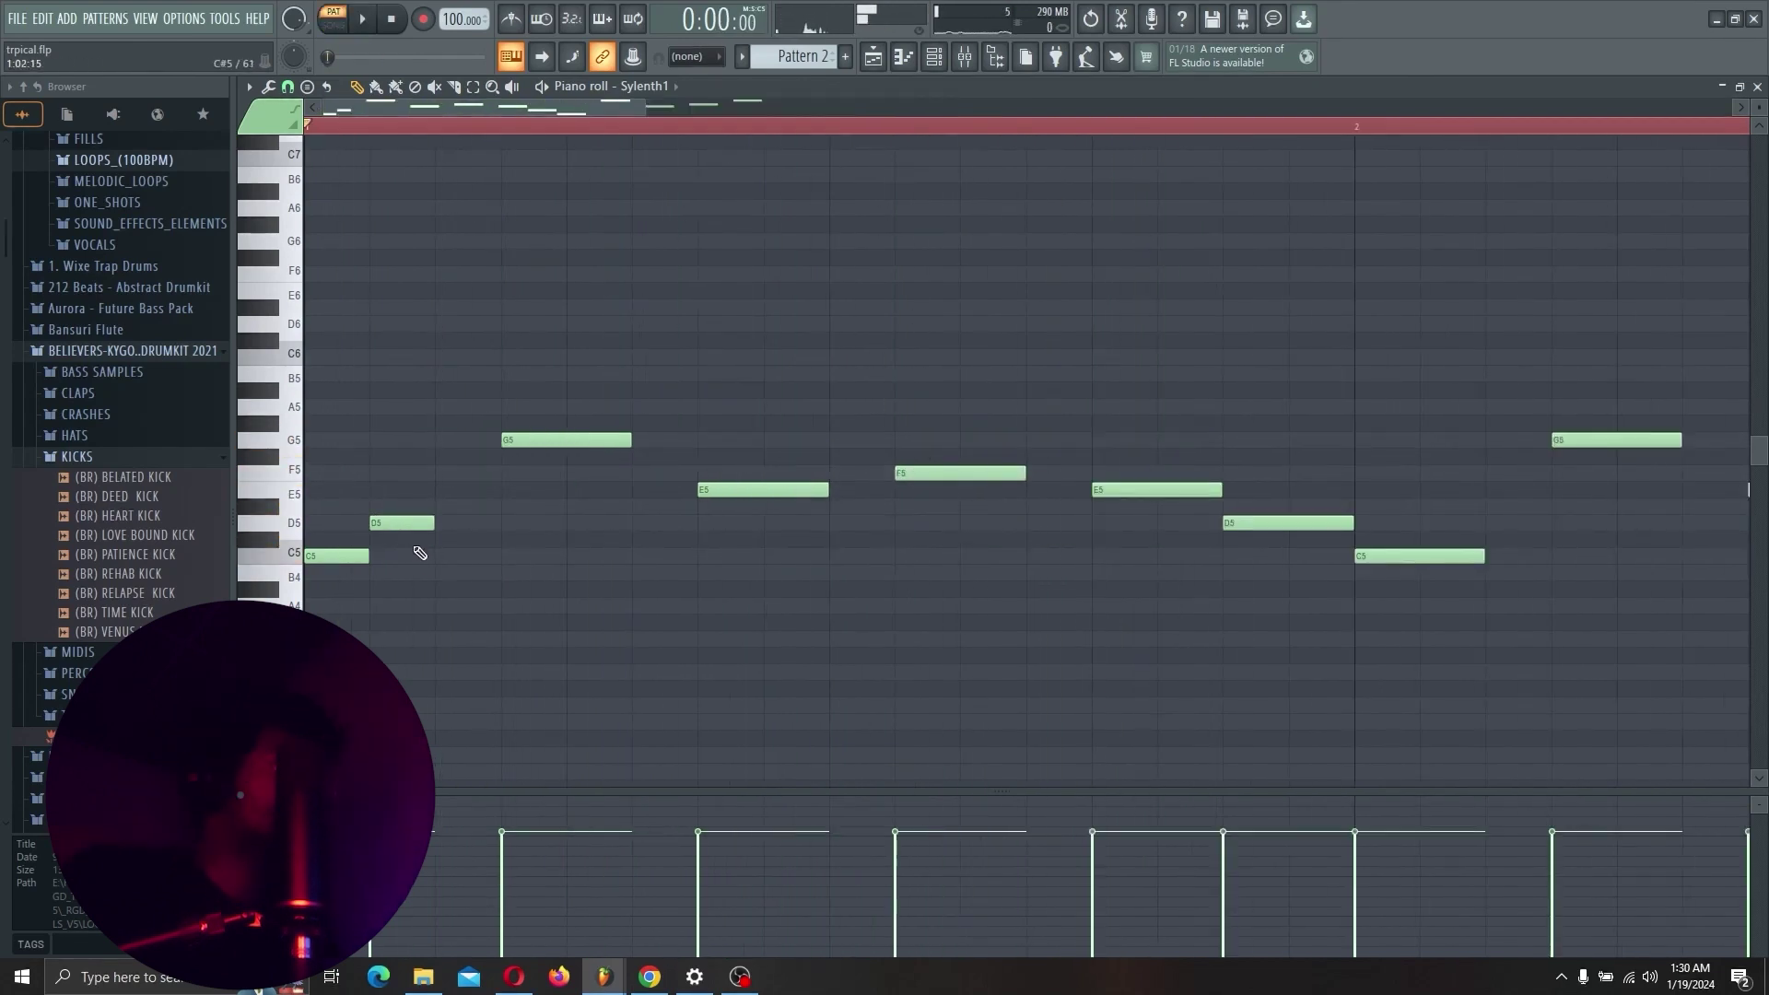
# Move the short second note down to C5 and place it closely behind a shortened opening C5, auditioning the timing.
pyautogui.press('space')
pyautogui.press('space')
pyautogui.moveTo(410, 563); pyautogui.dragTo(370, 556)
pyautogui.press('space')
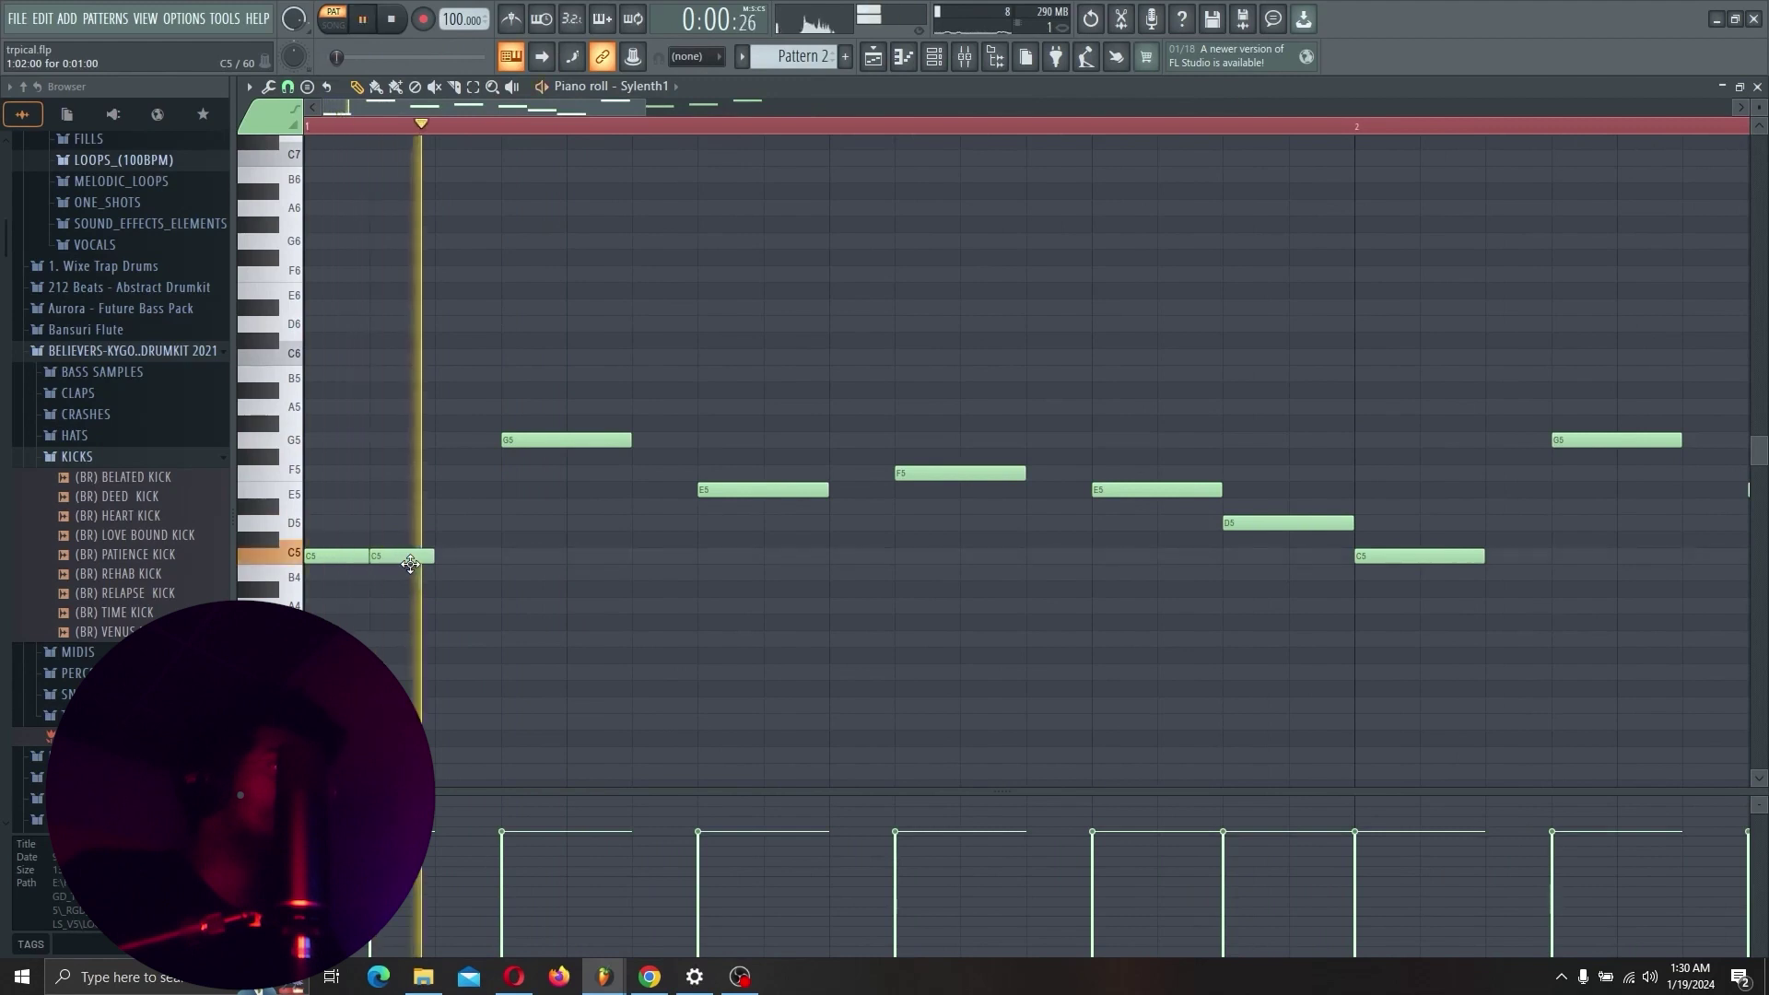
pyautogui.press('space')
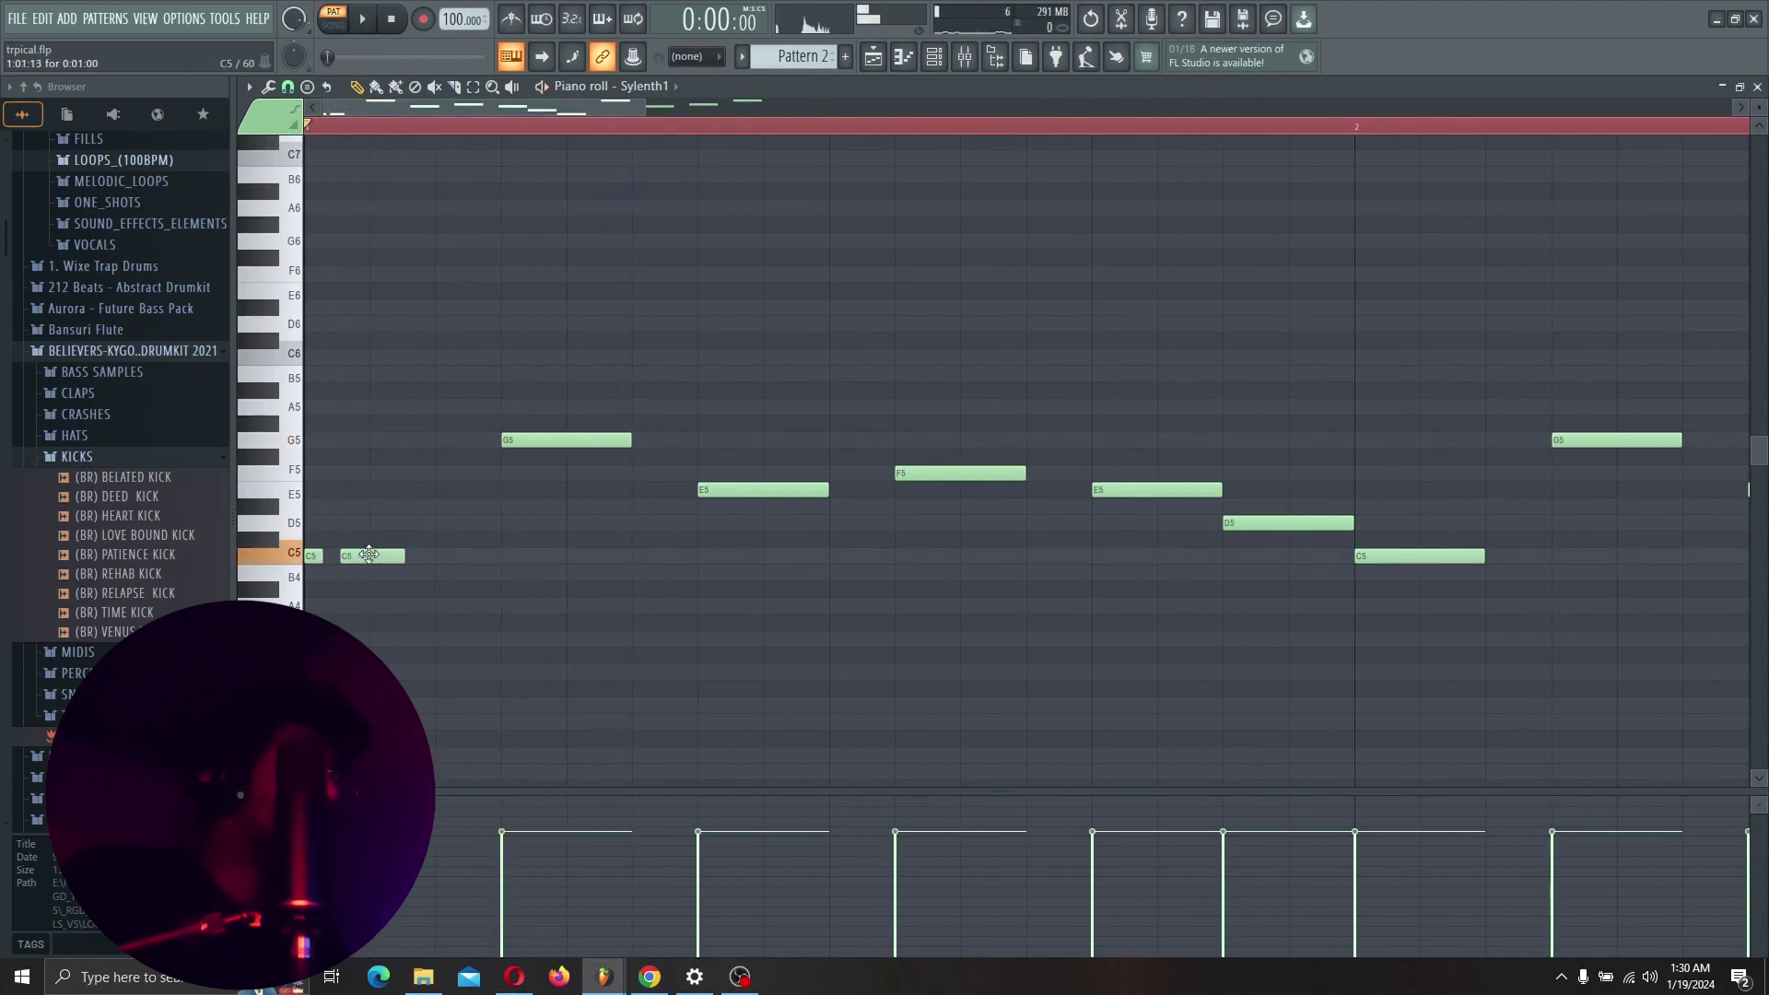
pyautogui.press('space')
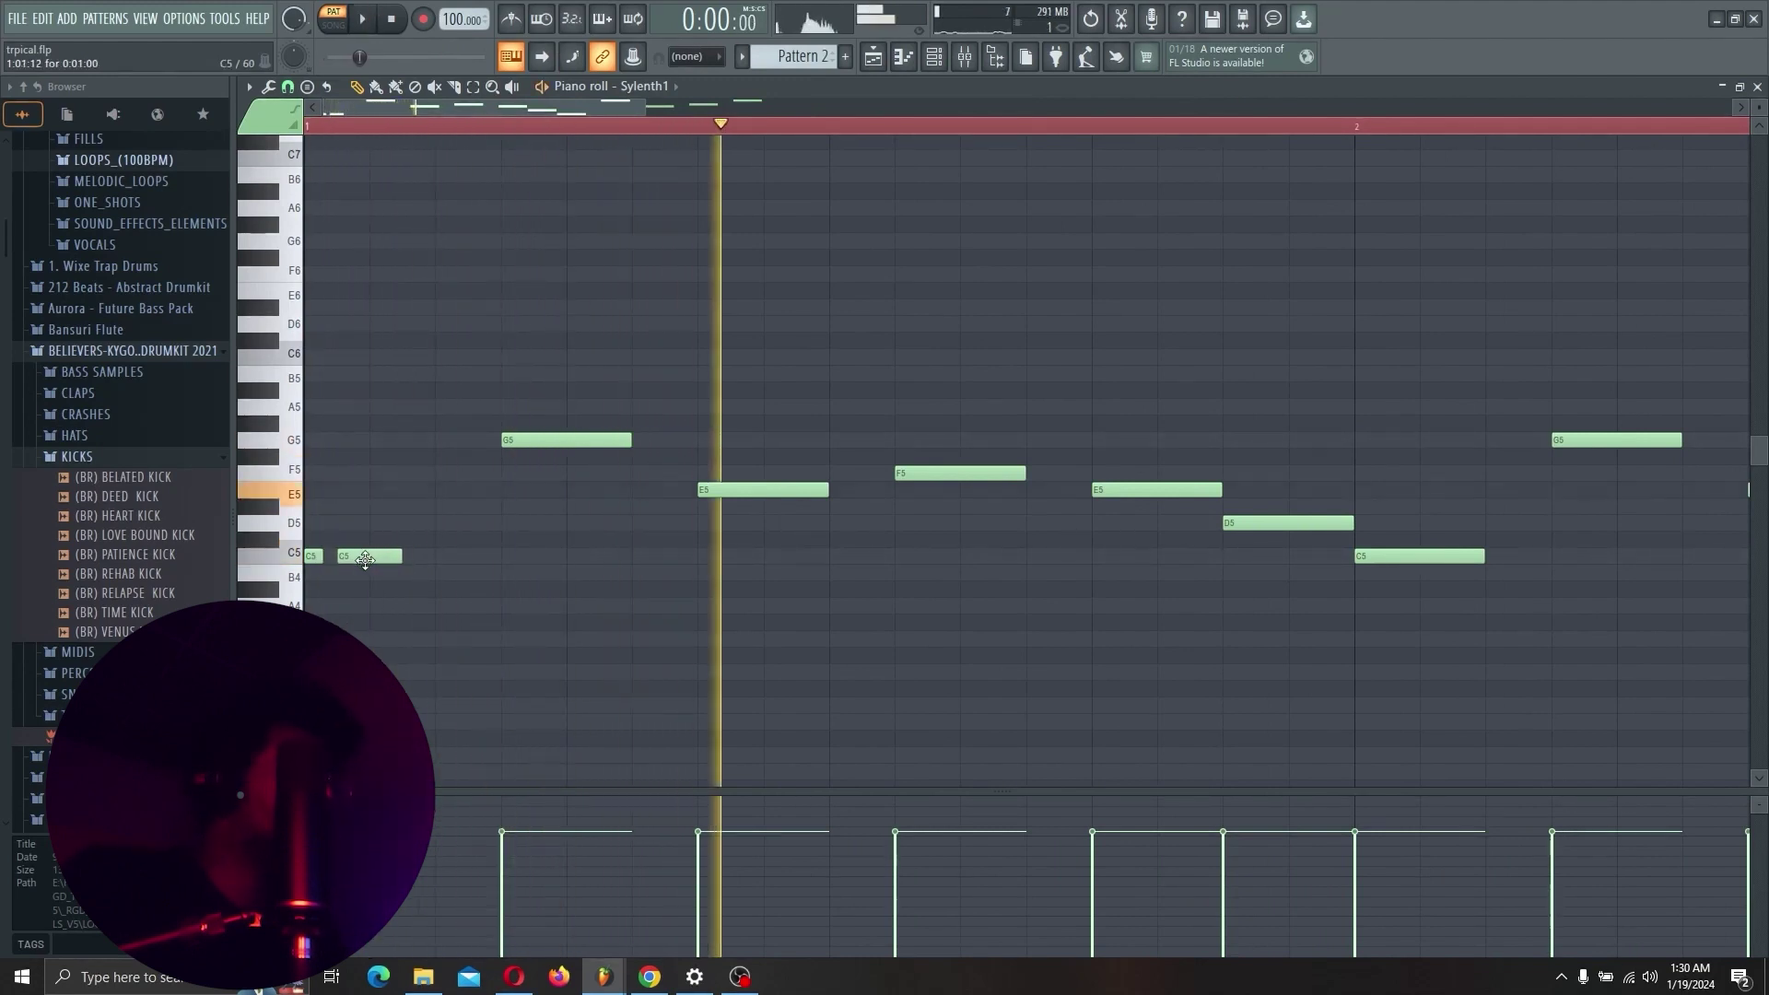
pyautogui.press('space')
pyautogui.moveTo(369, 556); pyautogui.dragTo(376, 561)
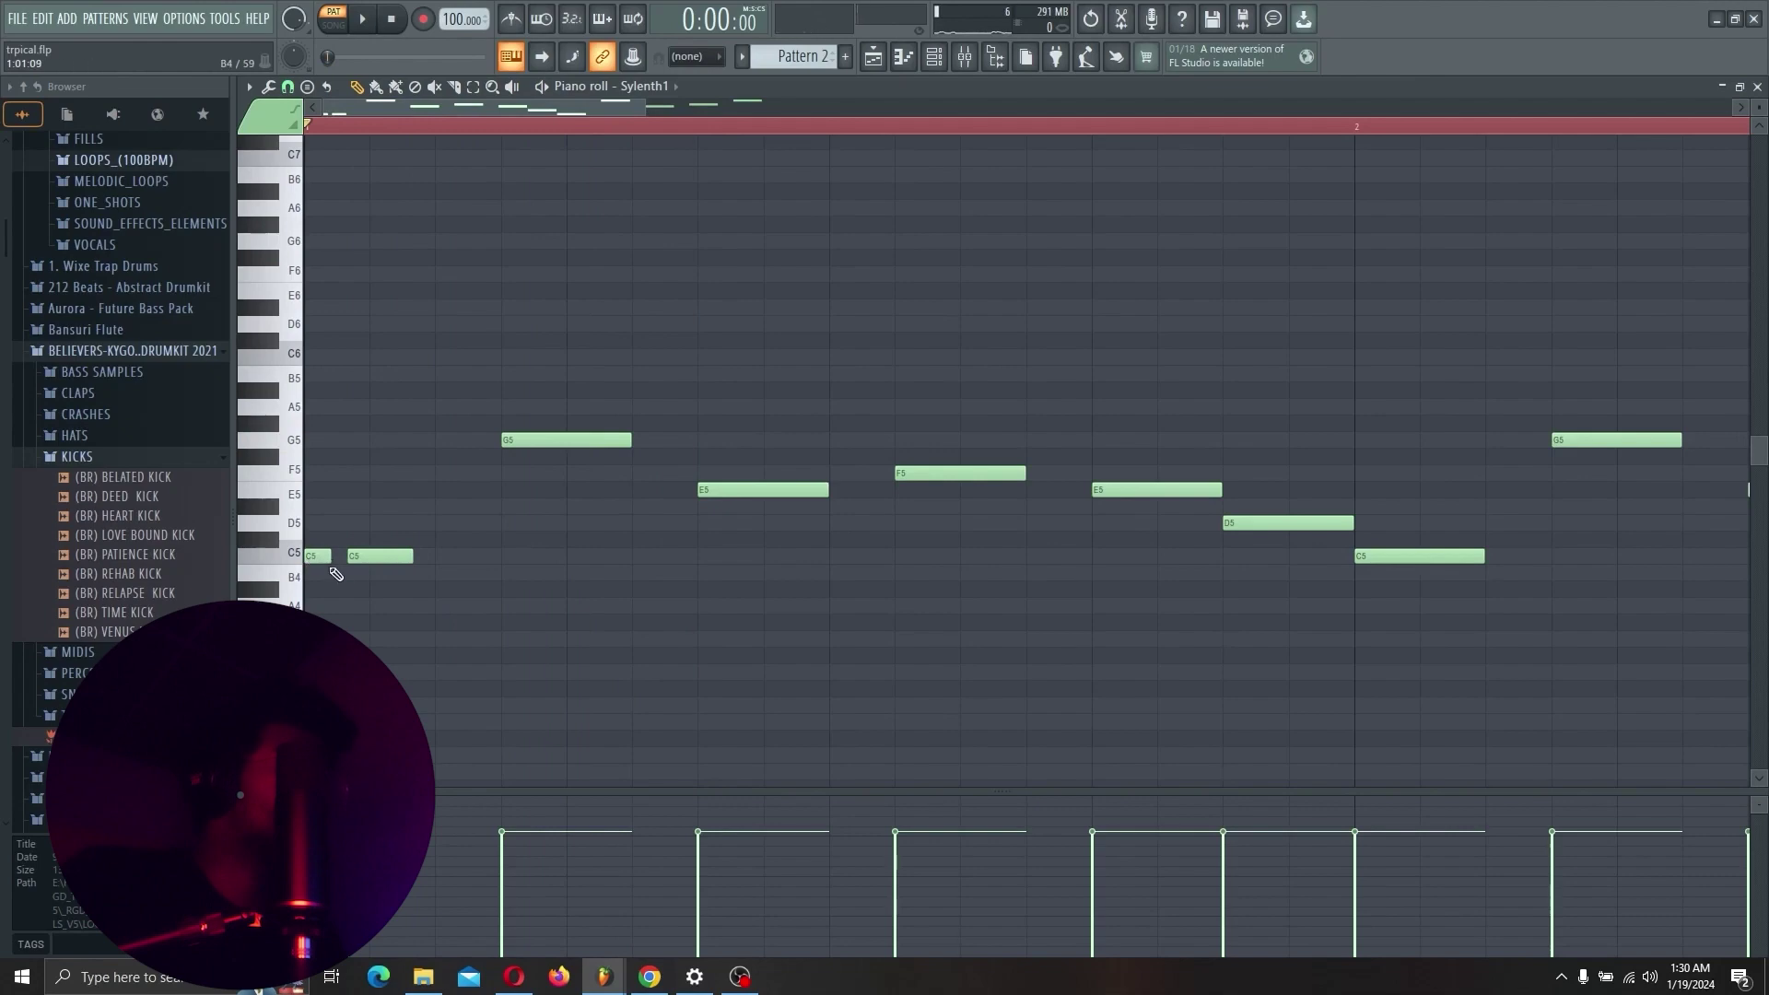
pyautogui.press('space')
pyautogui.press('space')
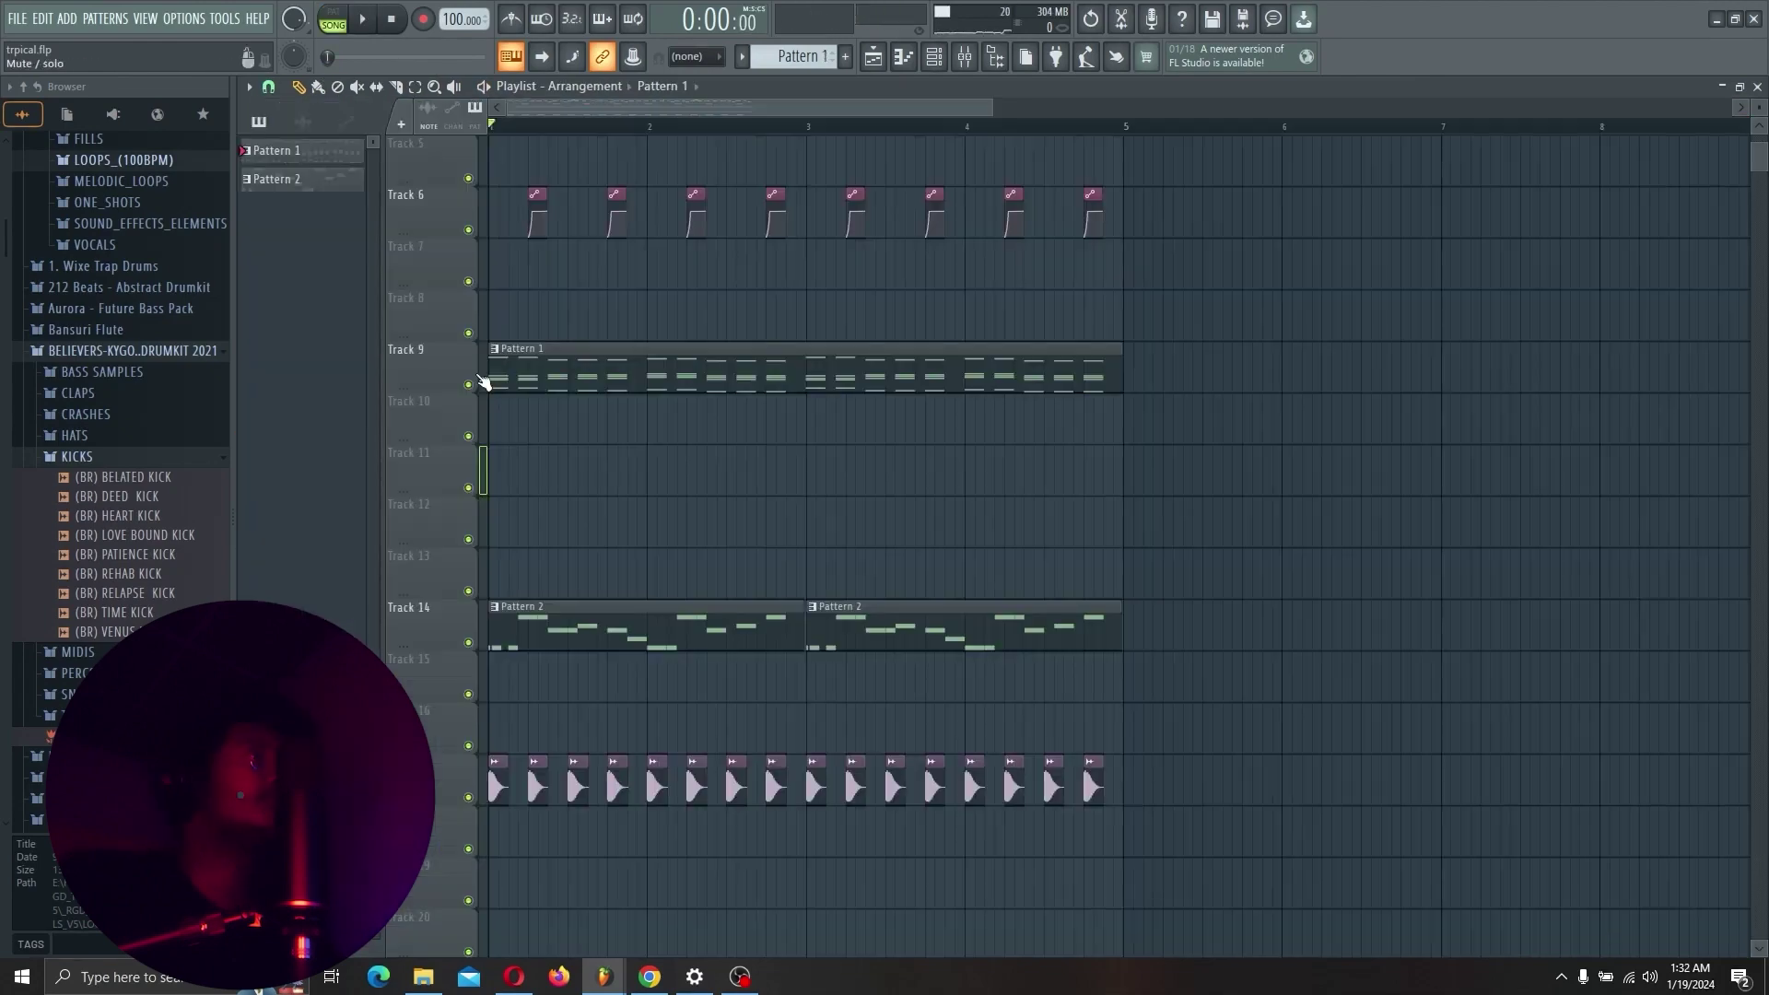
# Play back the arrangement with the chord, melody and kick tracks together.
pyautogui.press('space')
pyautogui.scroll(-4, 573, 357)
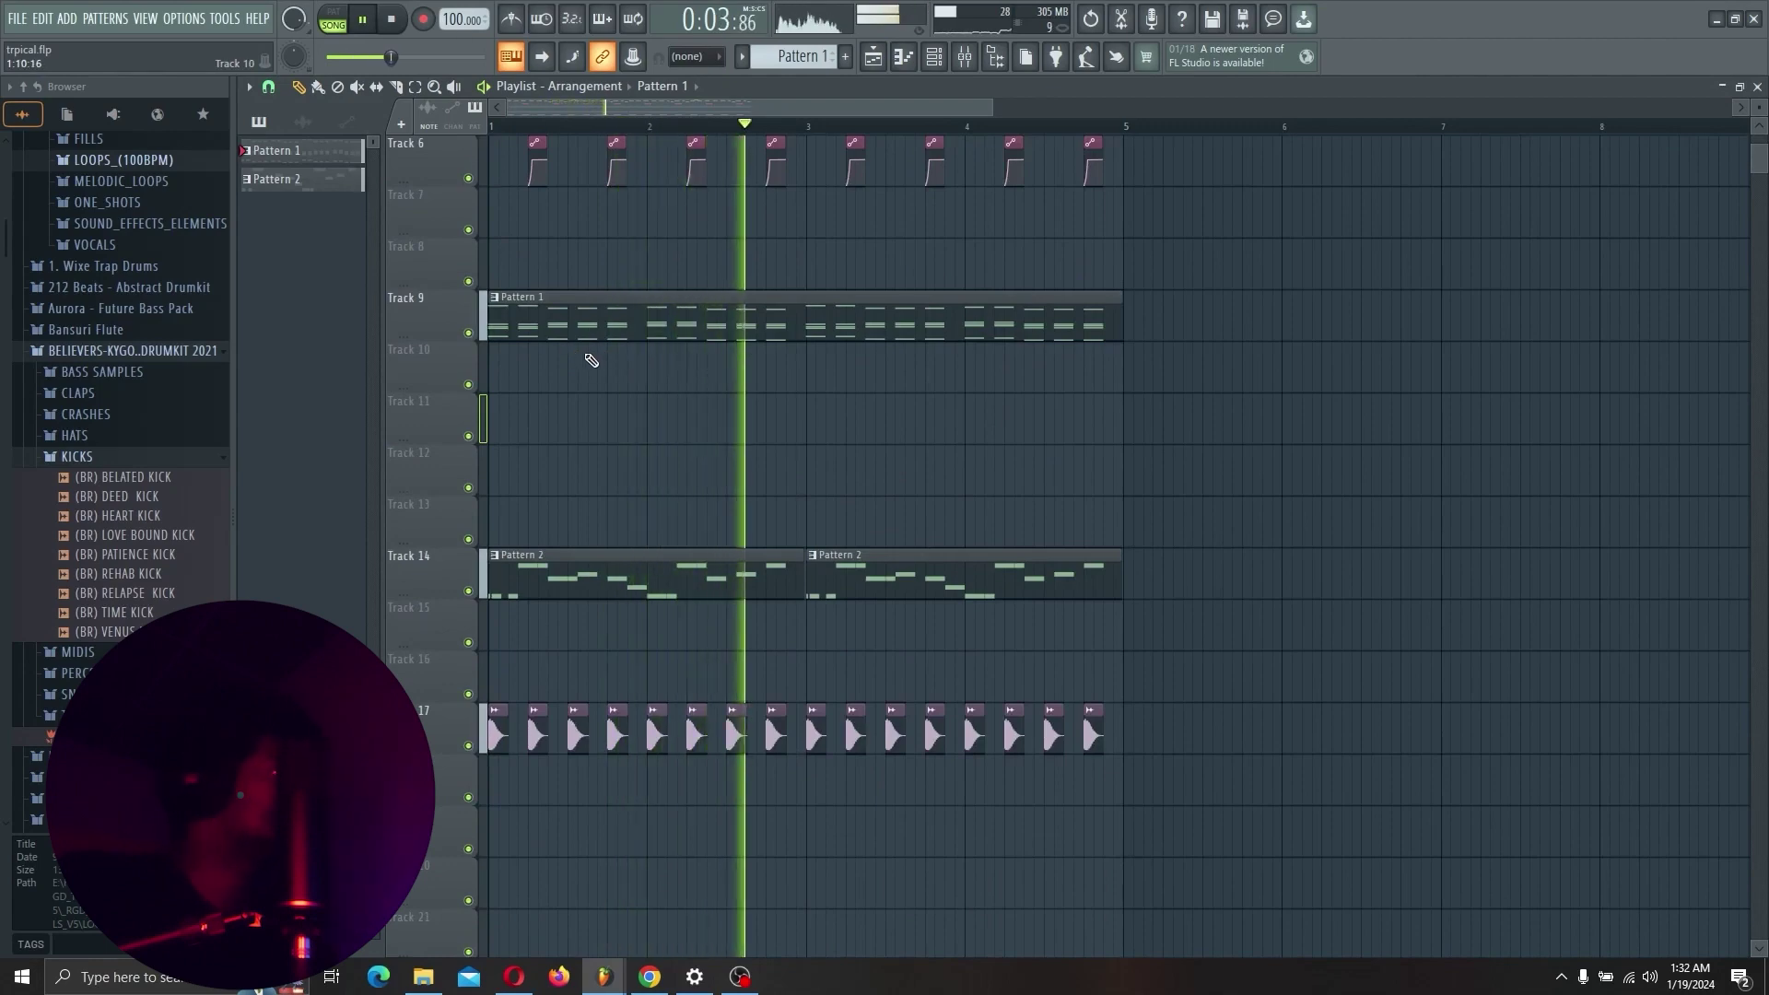
pyautogui.scroll(-4, 589, 357)
pyautogui.scroll(4, 584, 353)
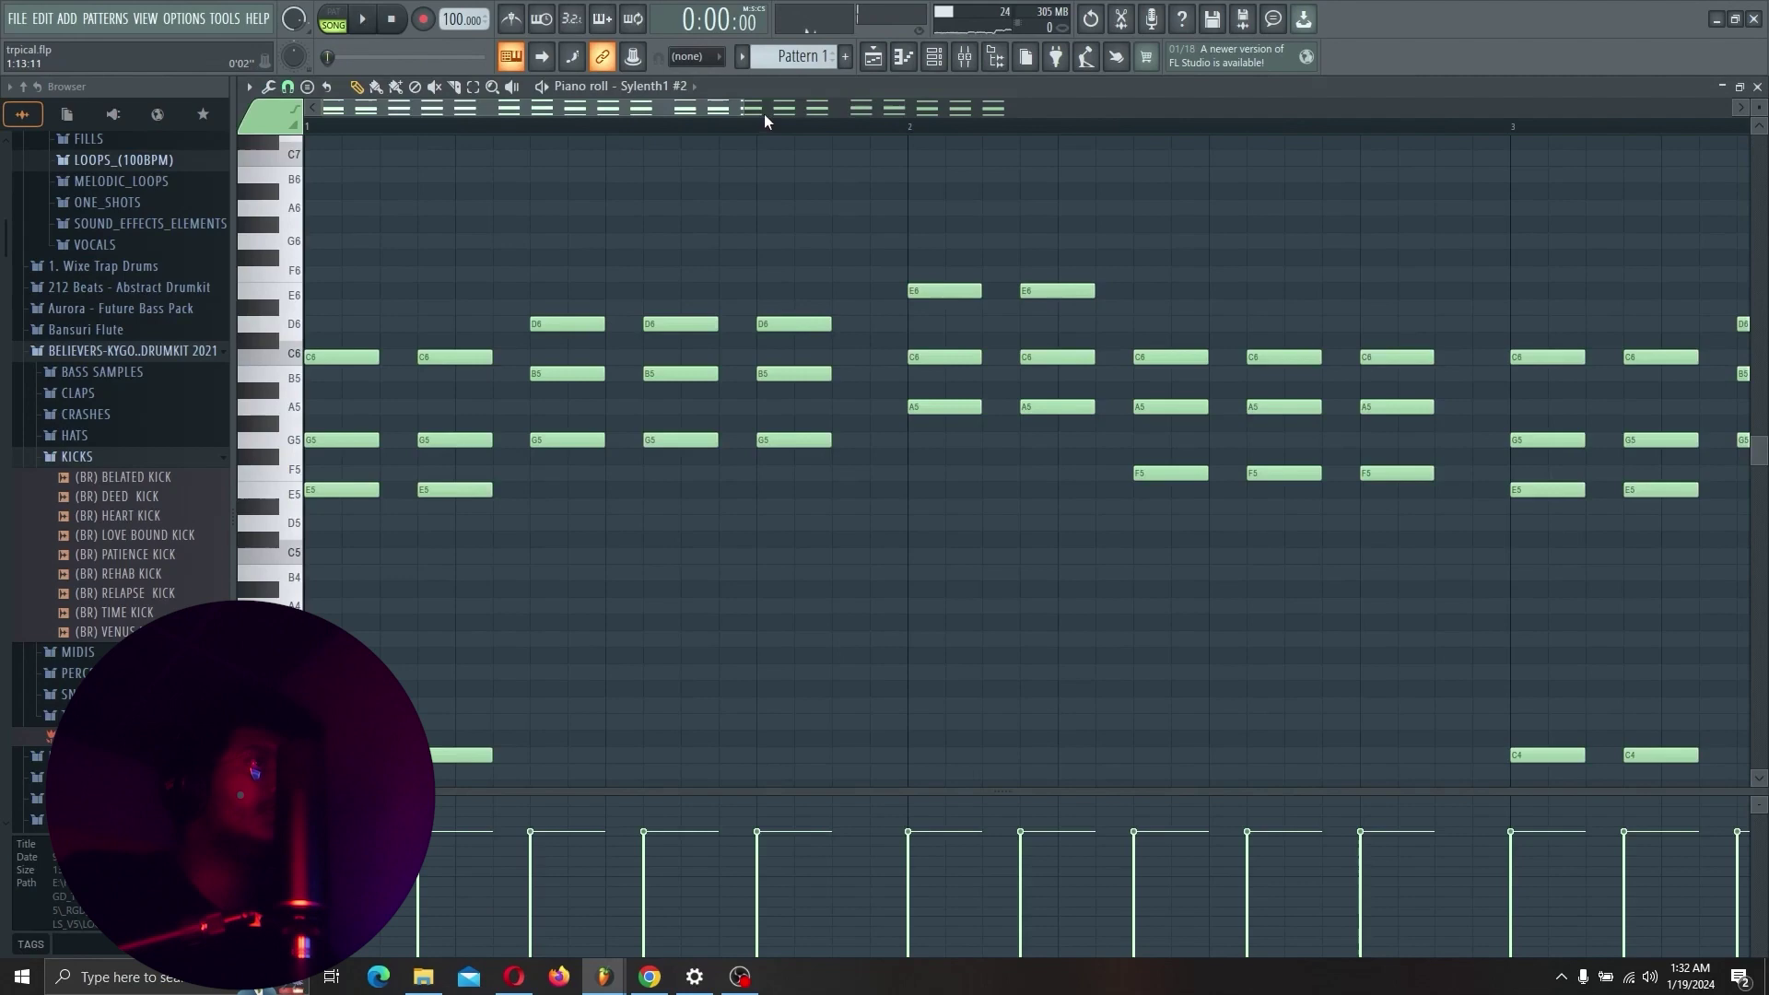
# Add another Sylenth1 channel in Pattern 3 with only the first chord of each repeated group from Pattern 1, without the bass notes.
pyautogui.moveTo(744, 109); pyautogui.dragTo(1233, 108)
pyautogui.scroll(-4, 847, 367)
pyautogui.scroll(5, 847, 366)
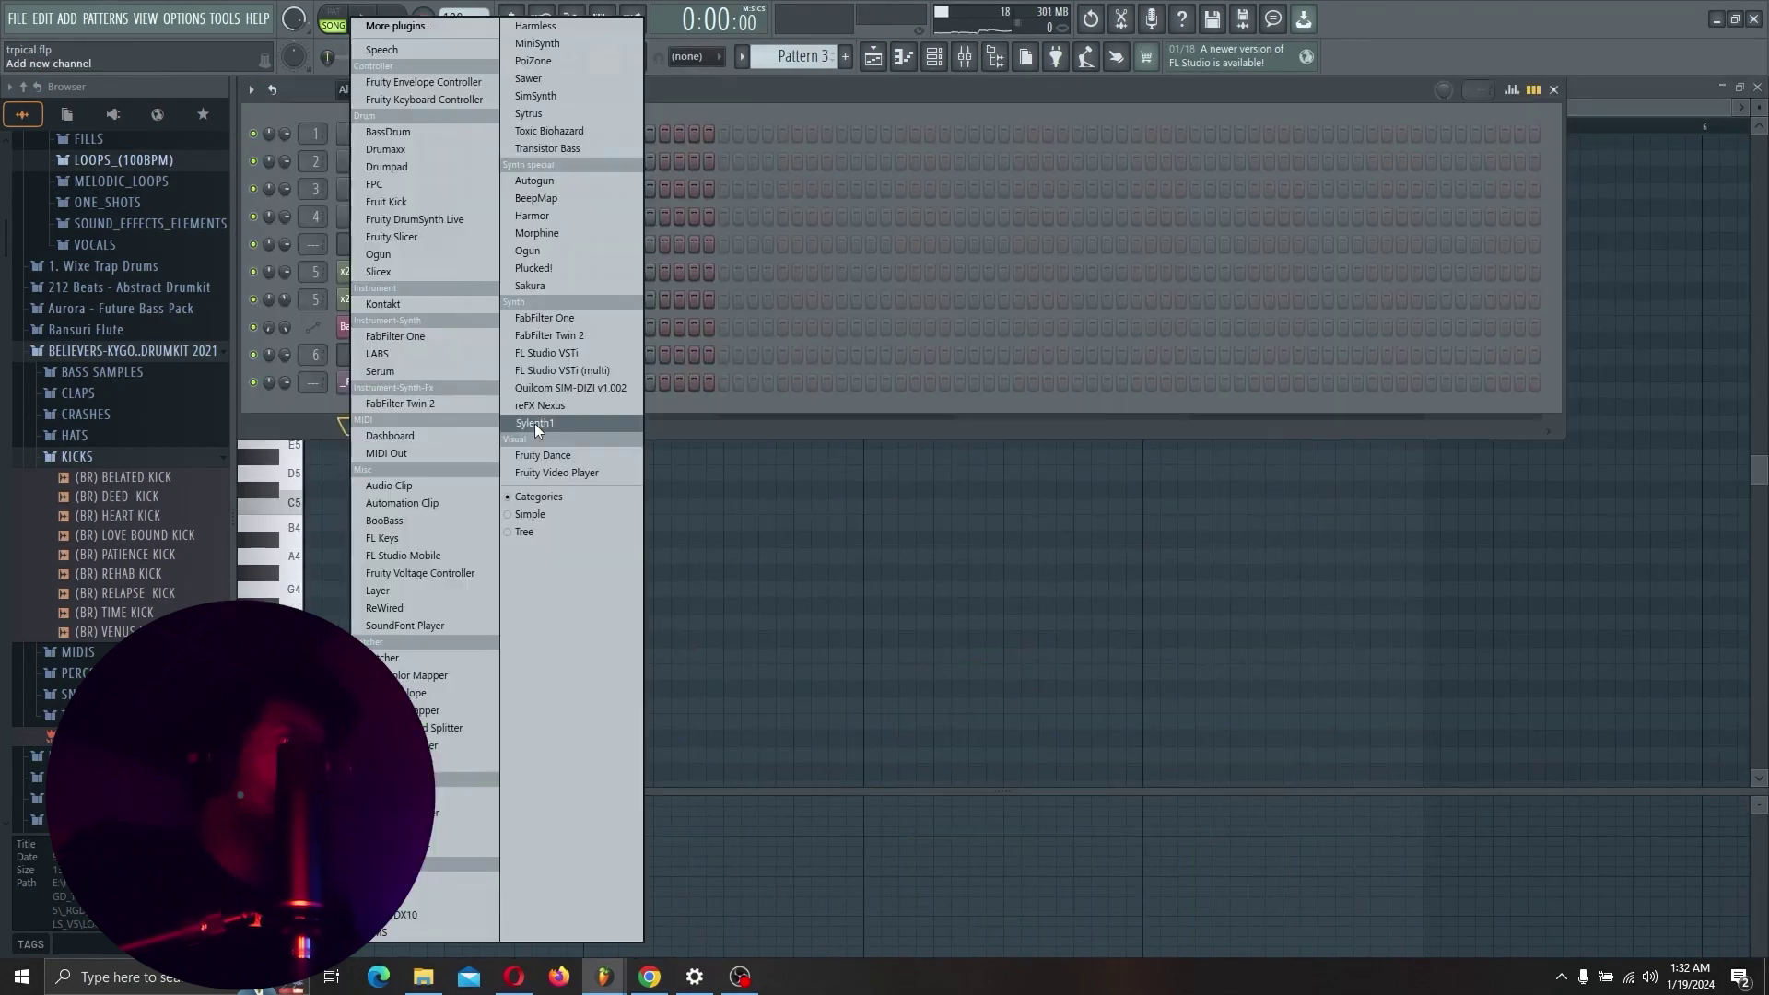
pyautogui.click(584, 406)
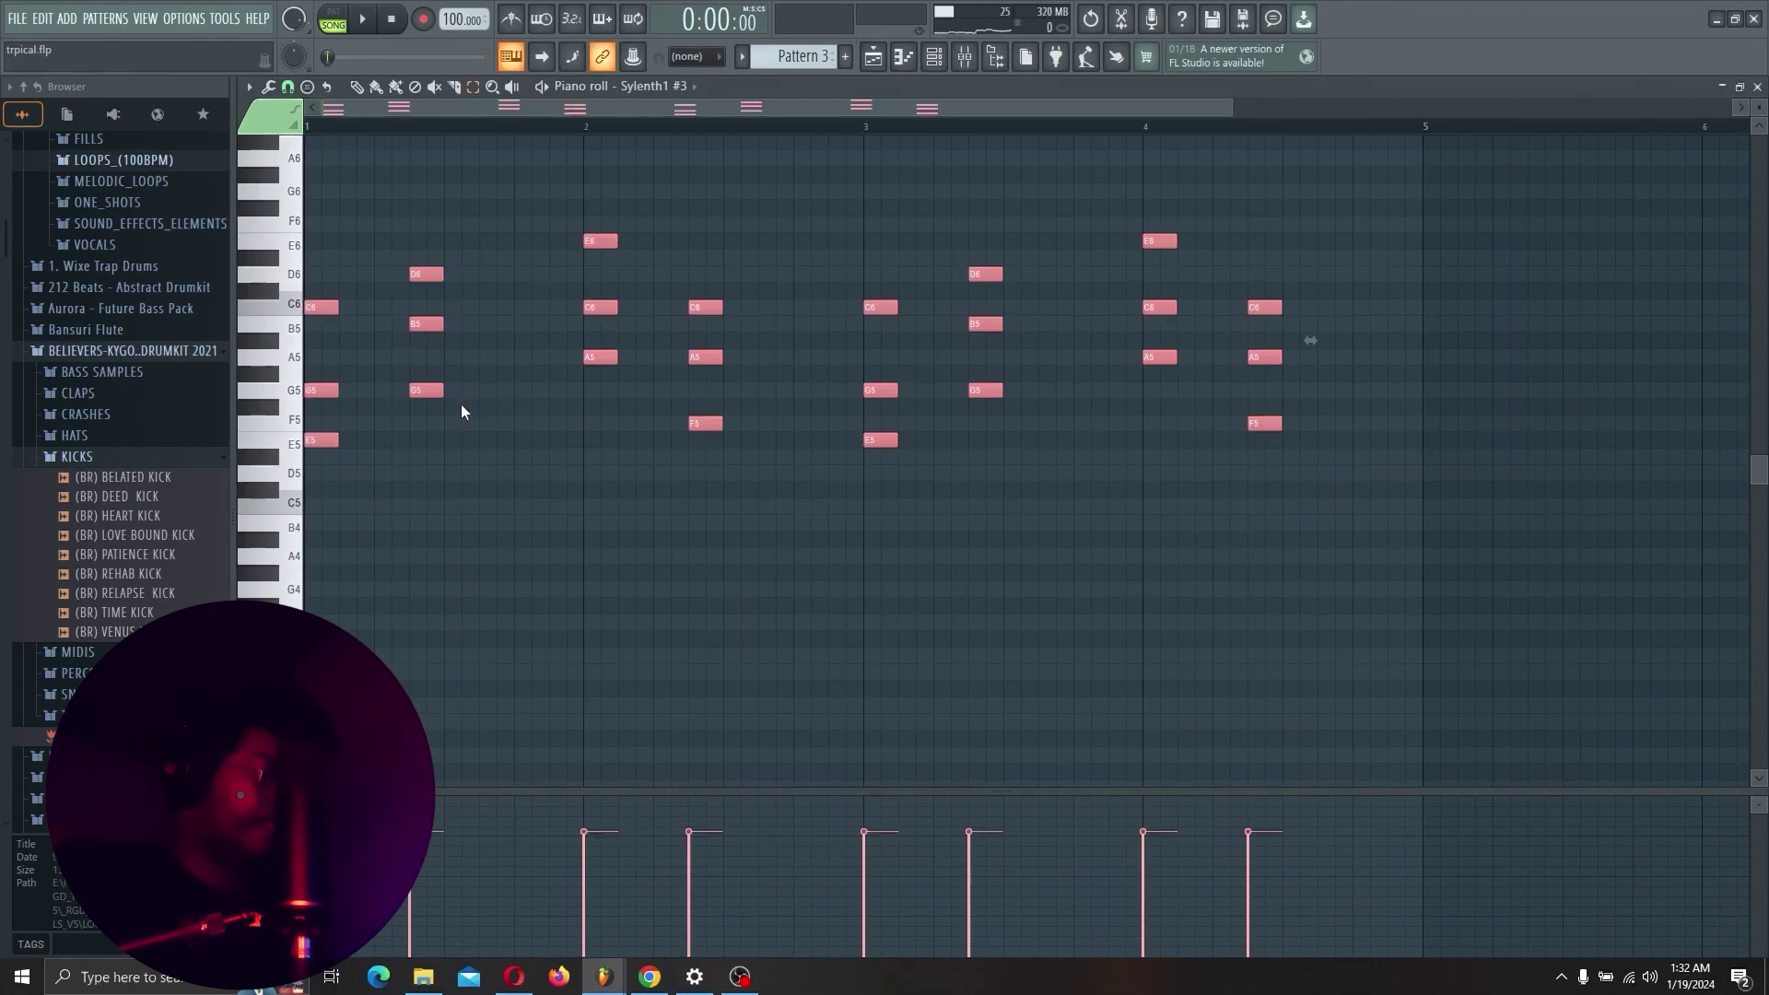
# Audition Sylenth1 #3 presets against the looping Pattern 3 chords and settle on 031: SYN Steel Echoes.
pyautogui.press('space')
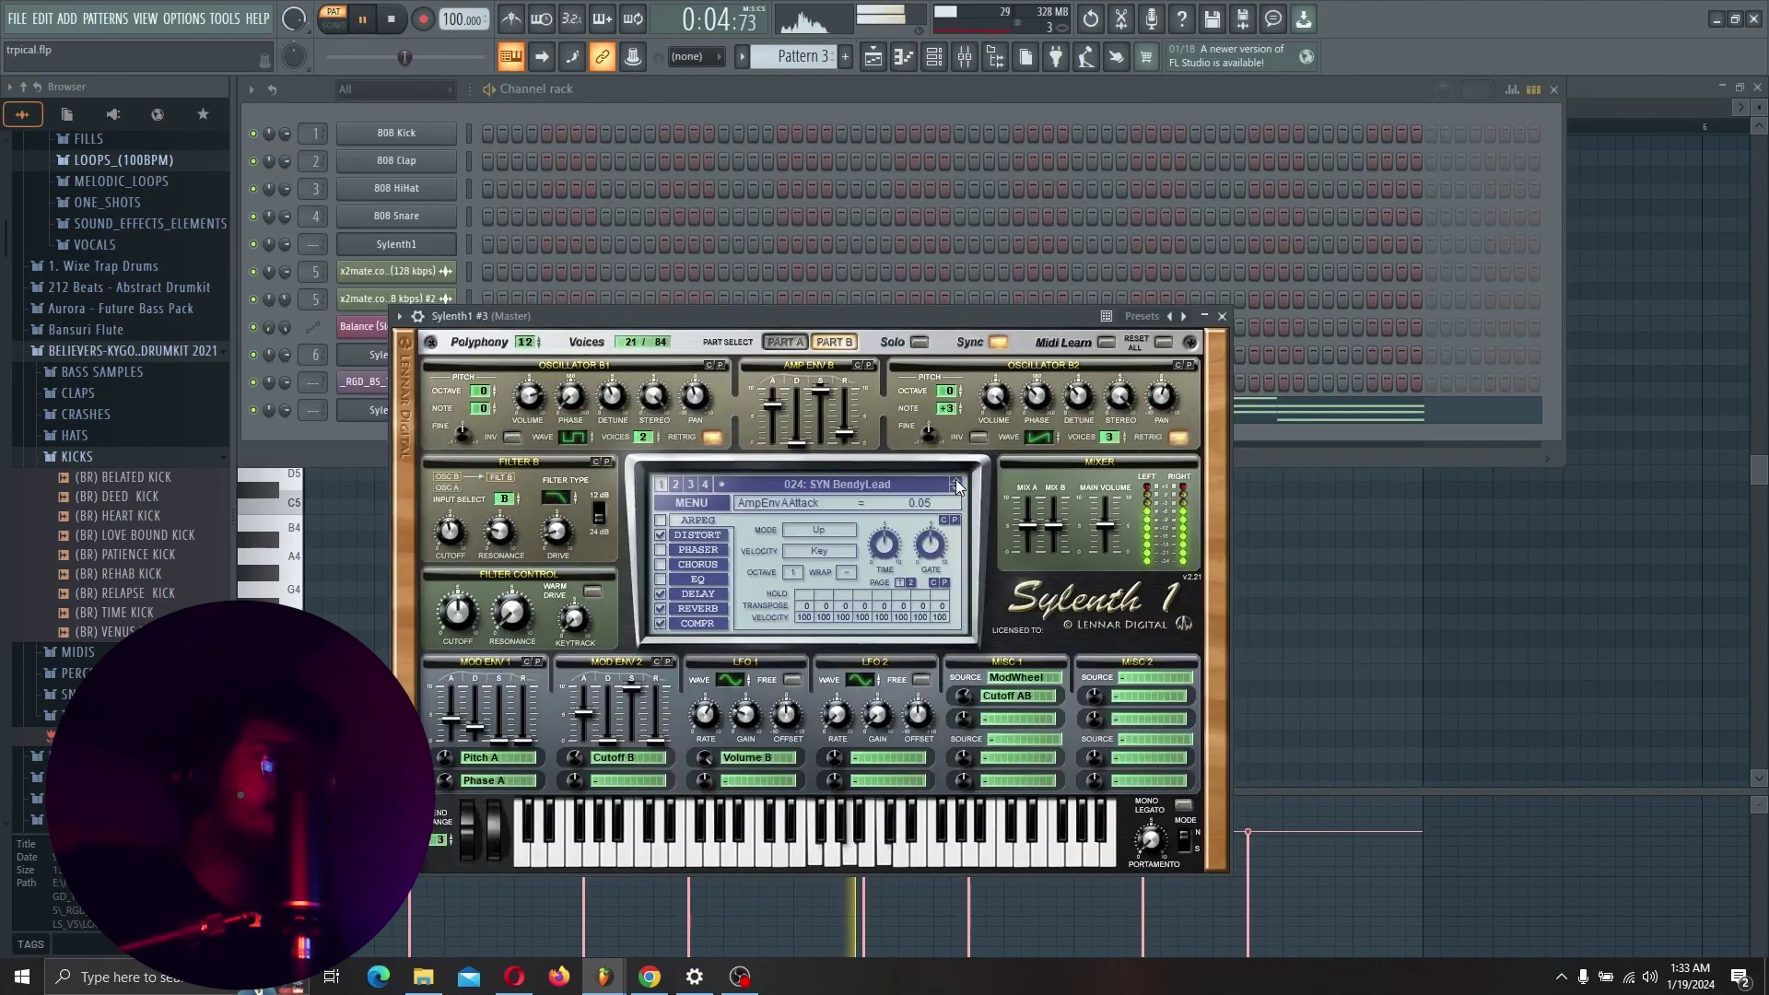
pyautogui.click(956, 486)
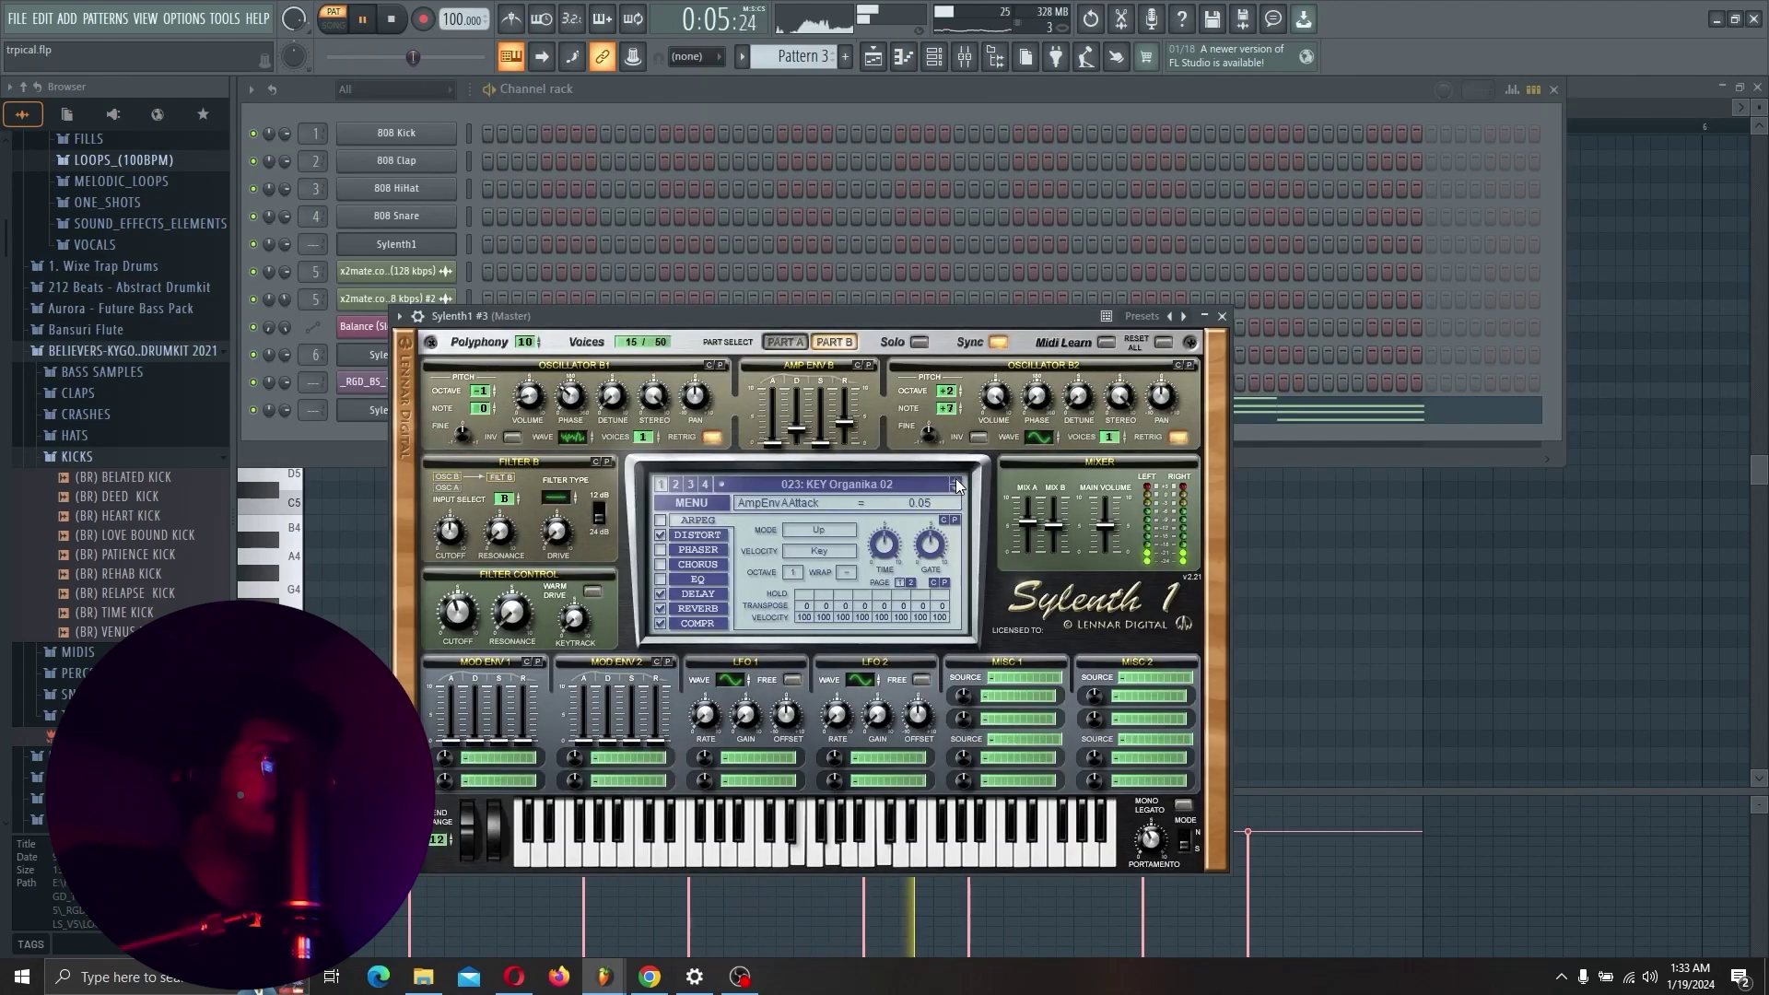
pyautogui.doubleClick(958, 494)
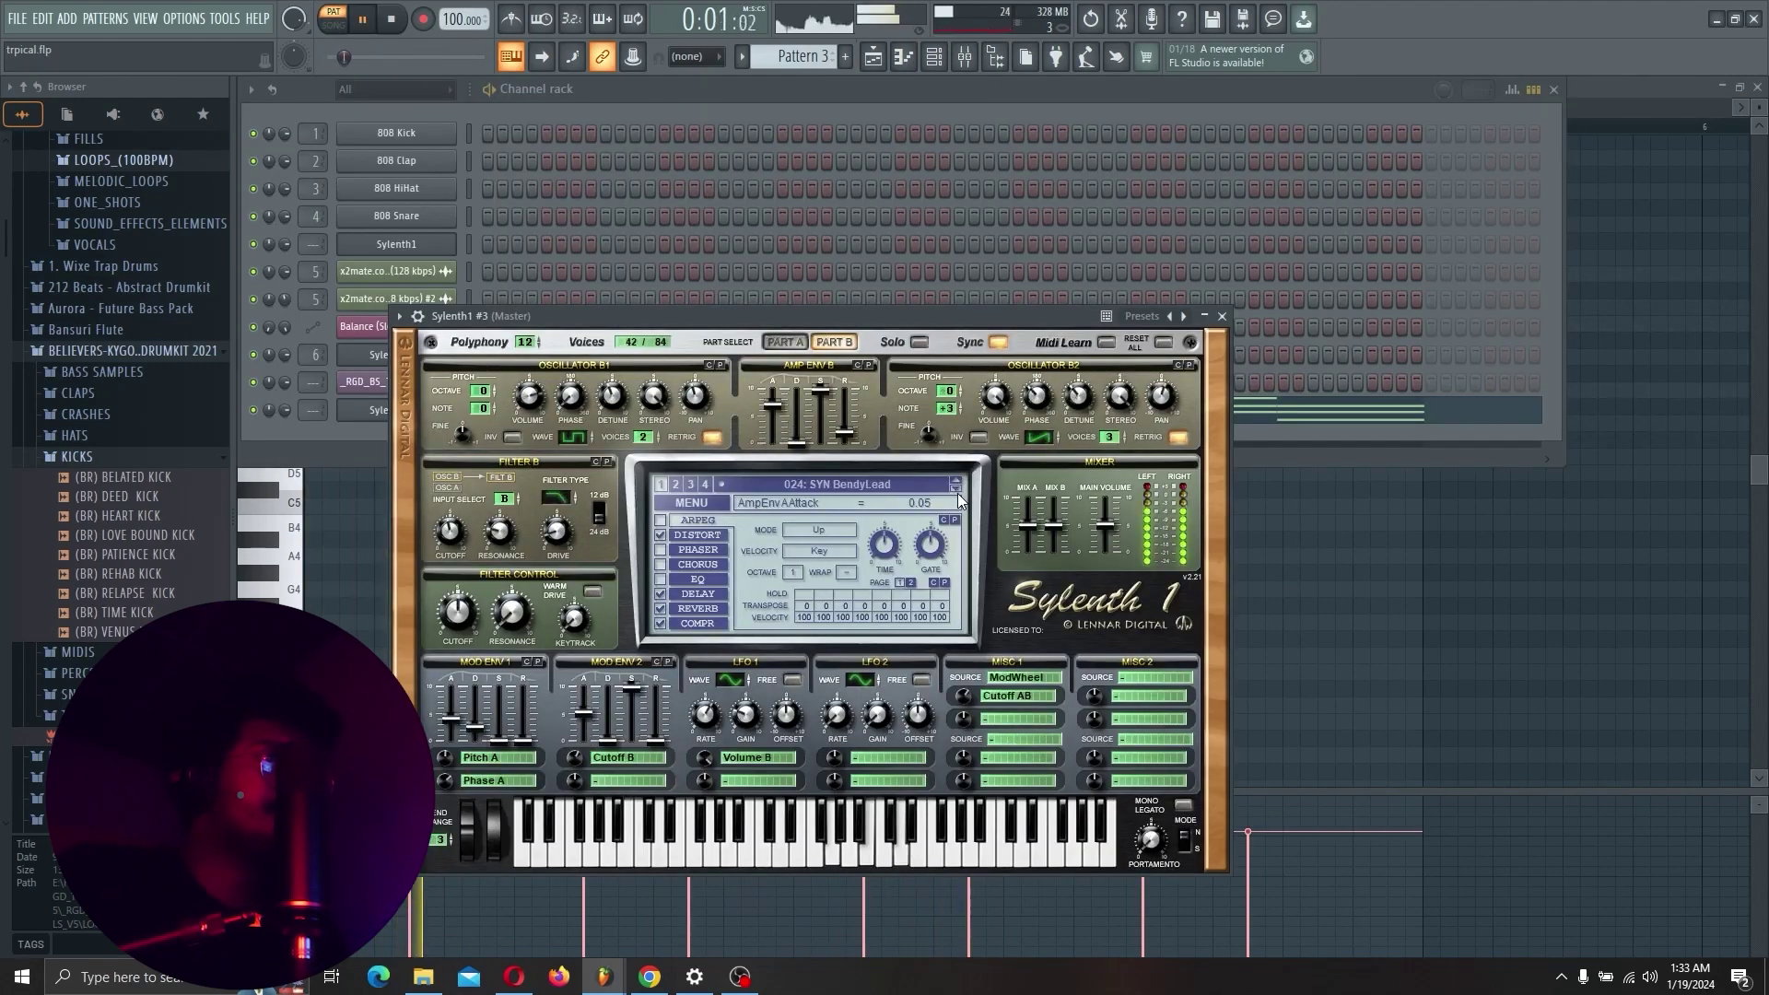
pyautogui.press('space')
pyautogui.click(958, 493)
pyautogui.click(958, 494)
pyautogui.doubleClick(958, 493)
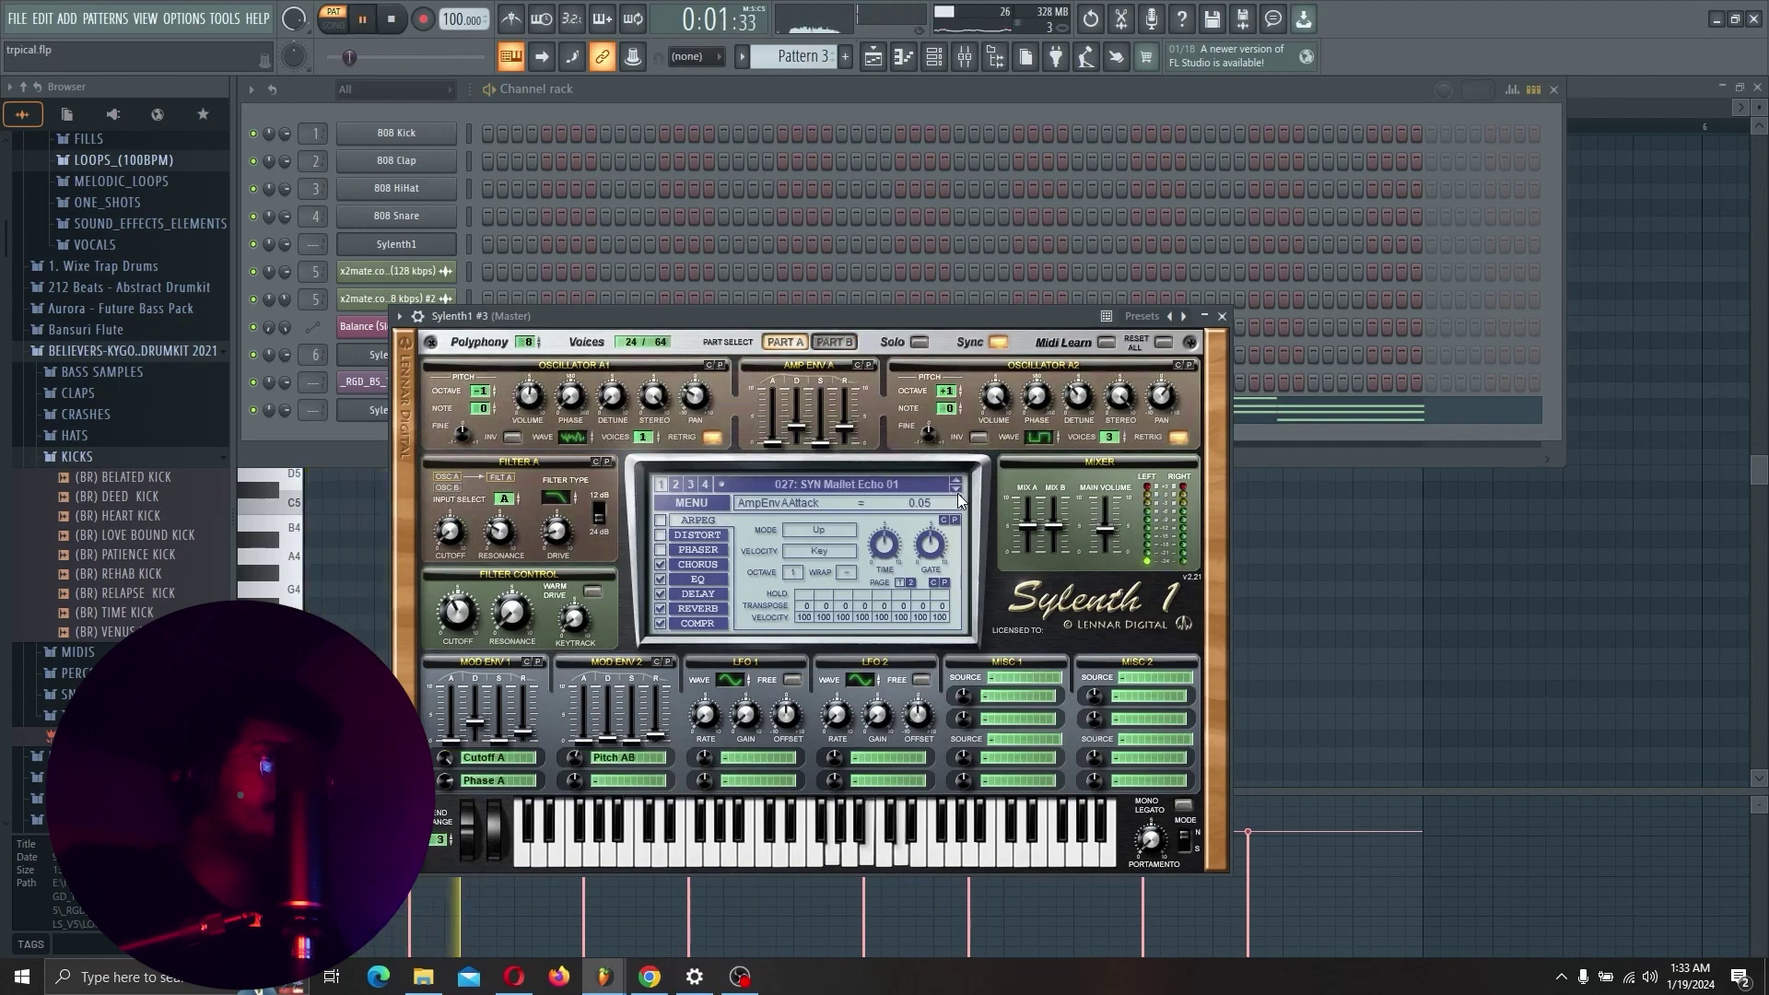
pyautogui.click(958, 494)
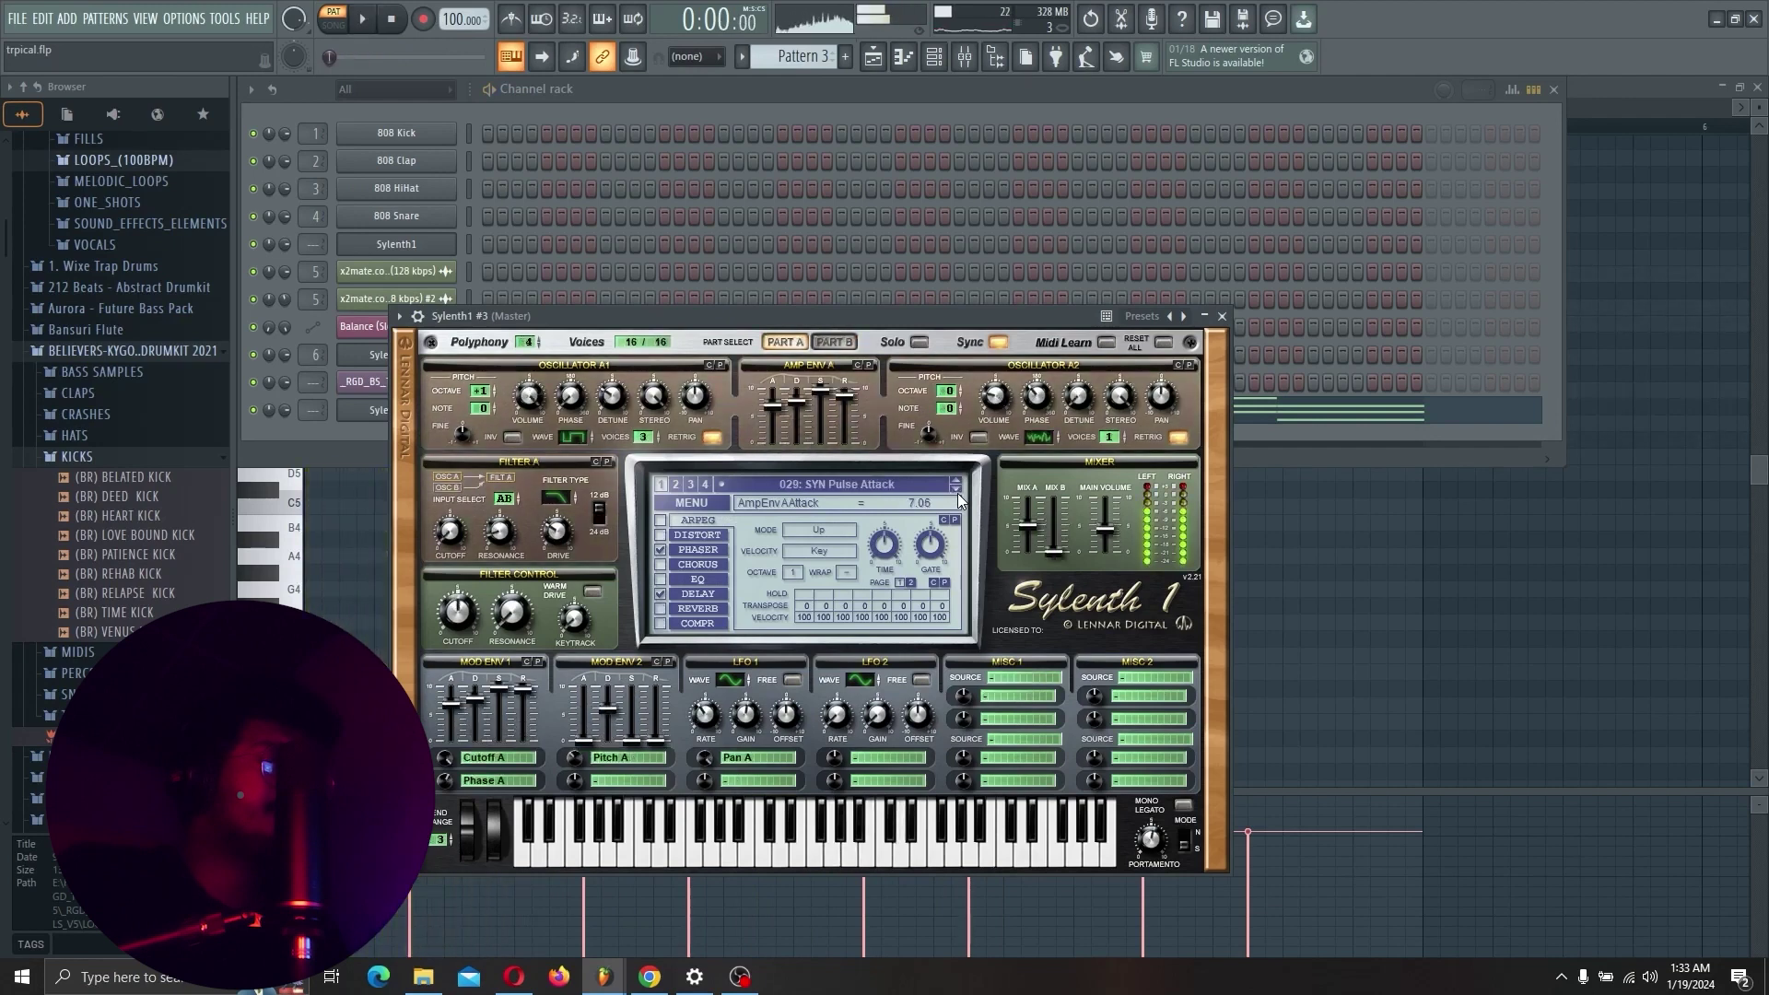
pyautogui.click(958, 494)
pyautogui.click(958, 494)
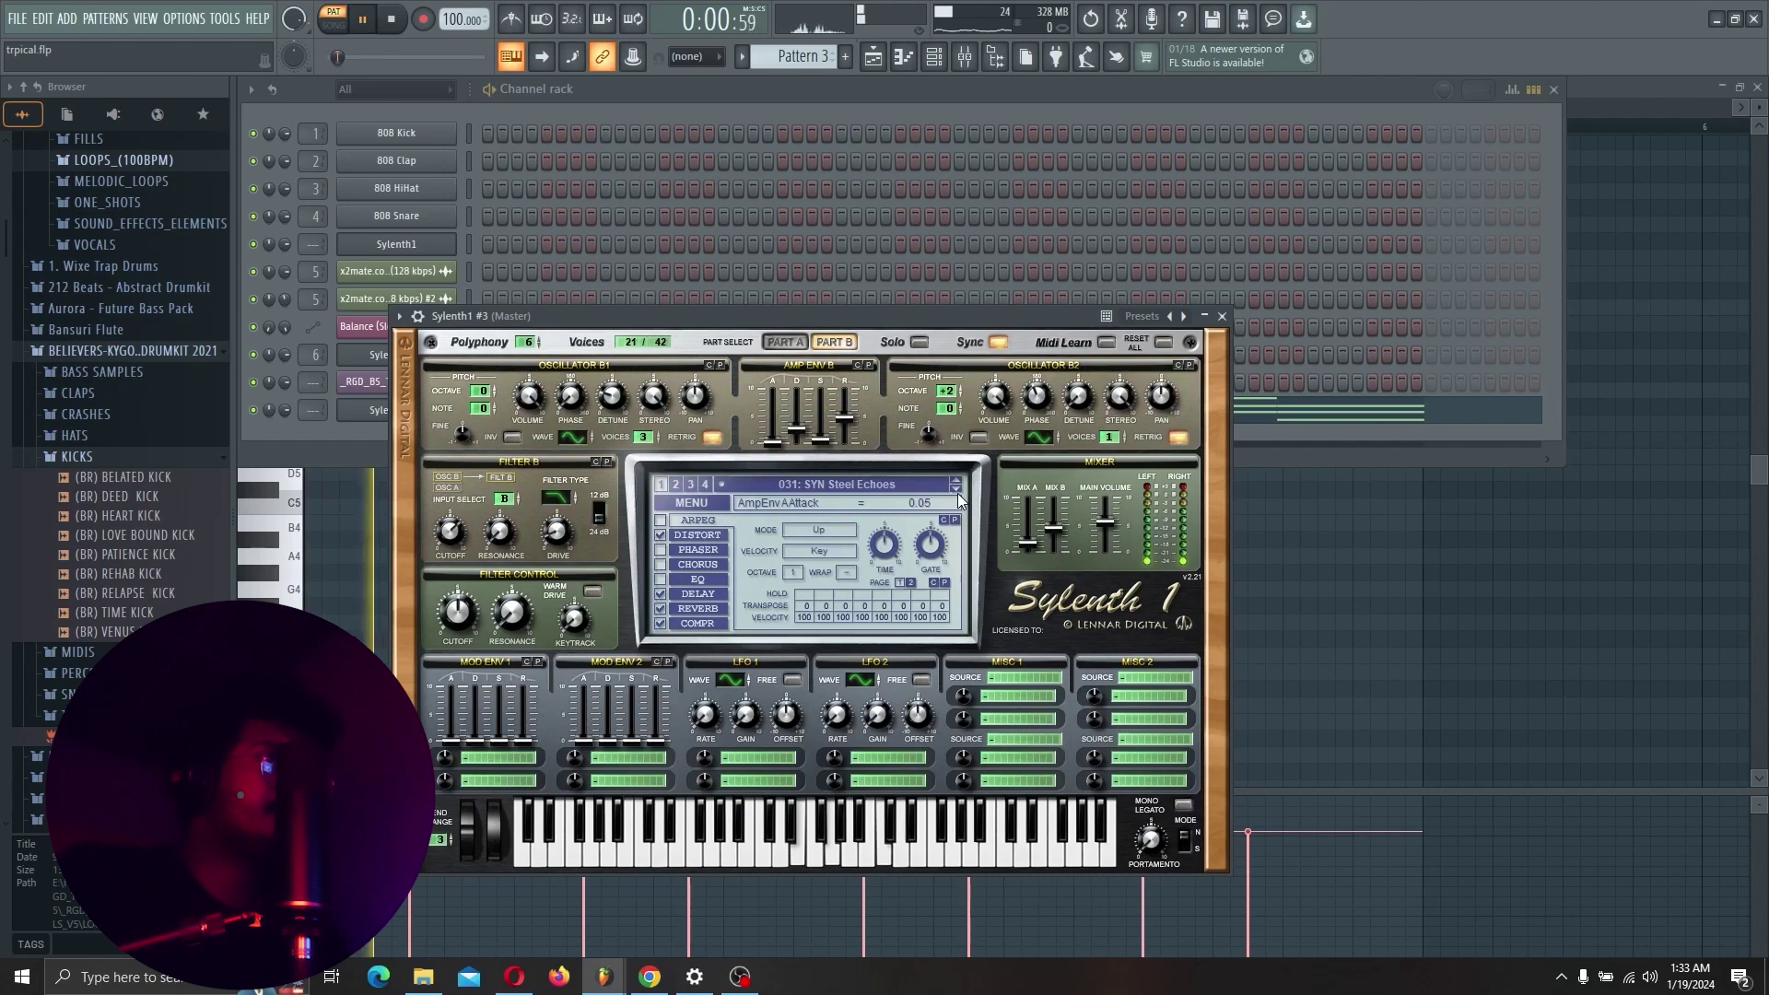
# Place Pattern 3 on playlist track 12 starting at bar 1.
pyautogui.click(877, 60)
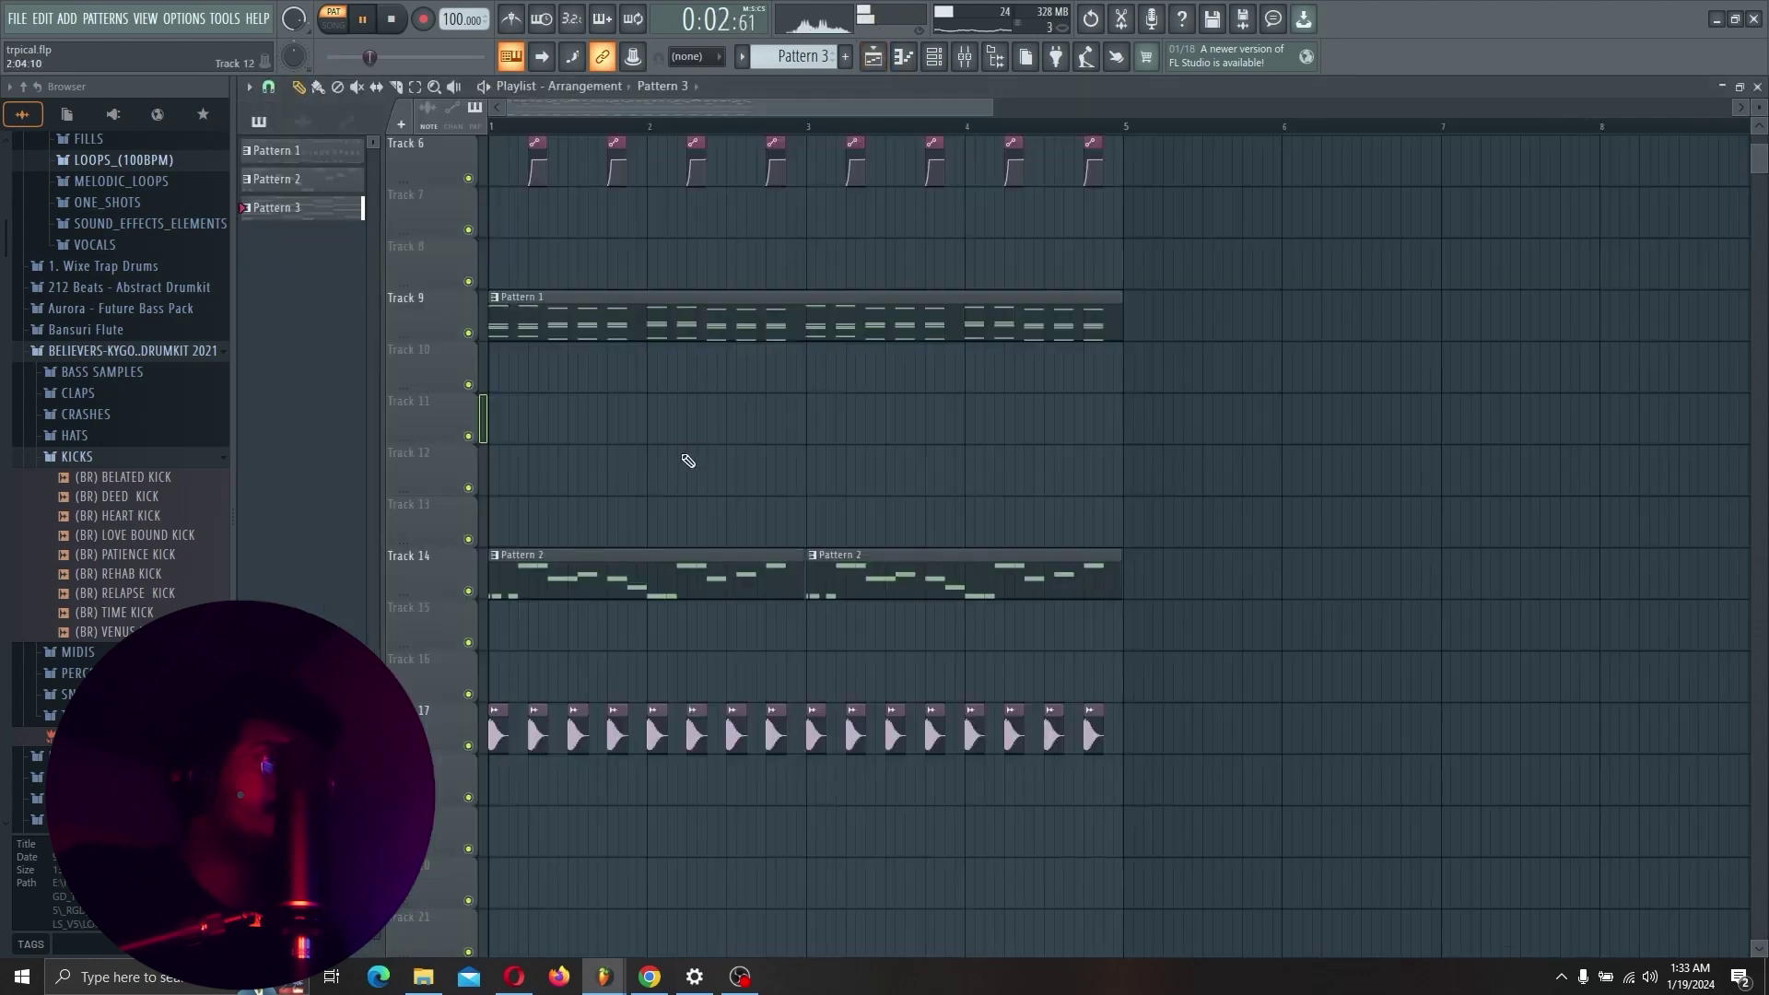
pyautogui.moveTo(689, 460); pyautogui.dragTo(500, 461)
pyautogui.press('space')
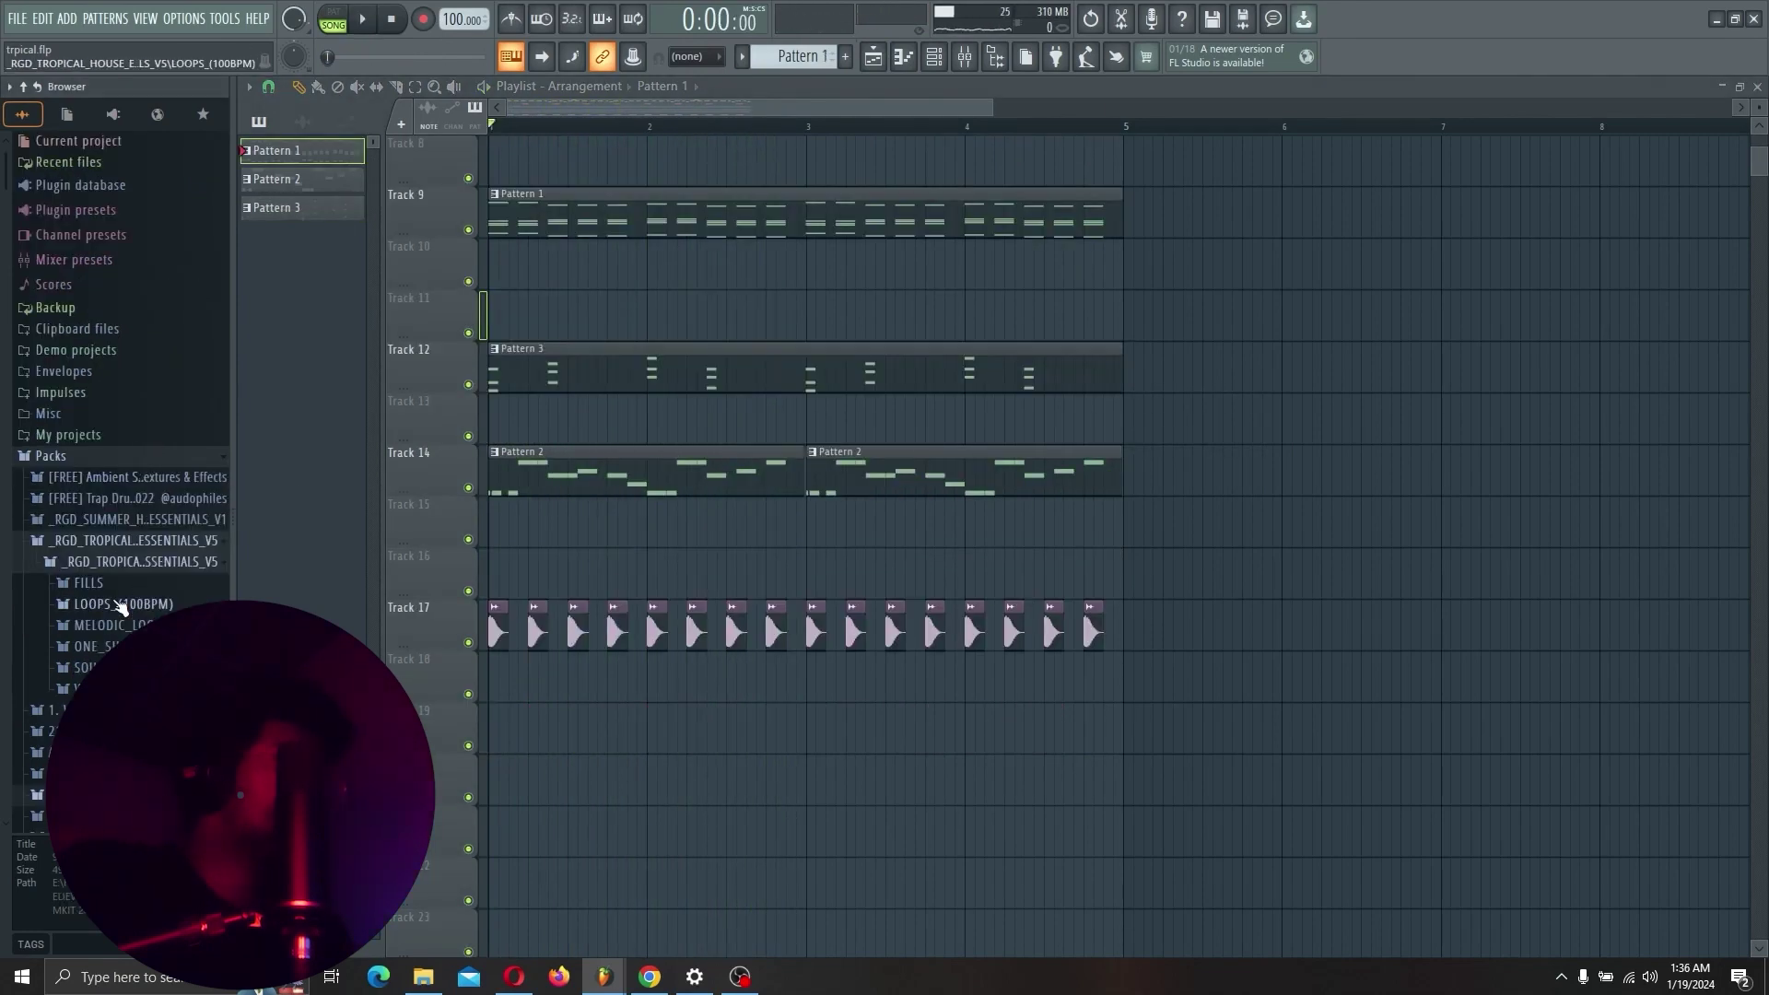
# Audition the top loops in the tropical pack's LOOPS_(100BPM) folder and place TOP_LOOP (10) on playlist track 20 at bar 1.
pyautogui.scroll(-2, 118, 569)
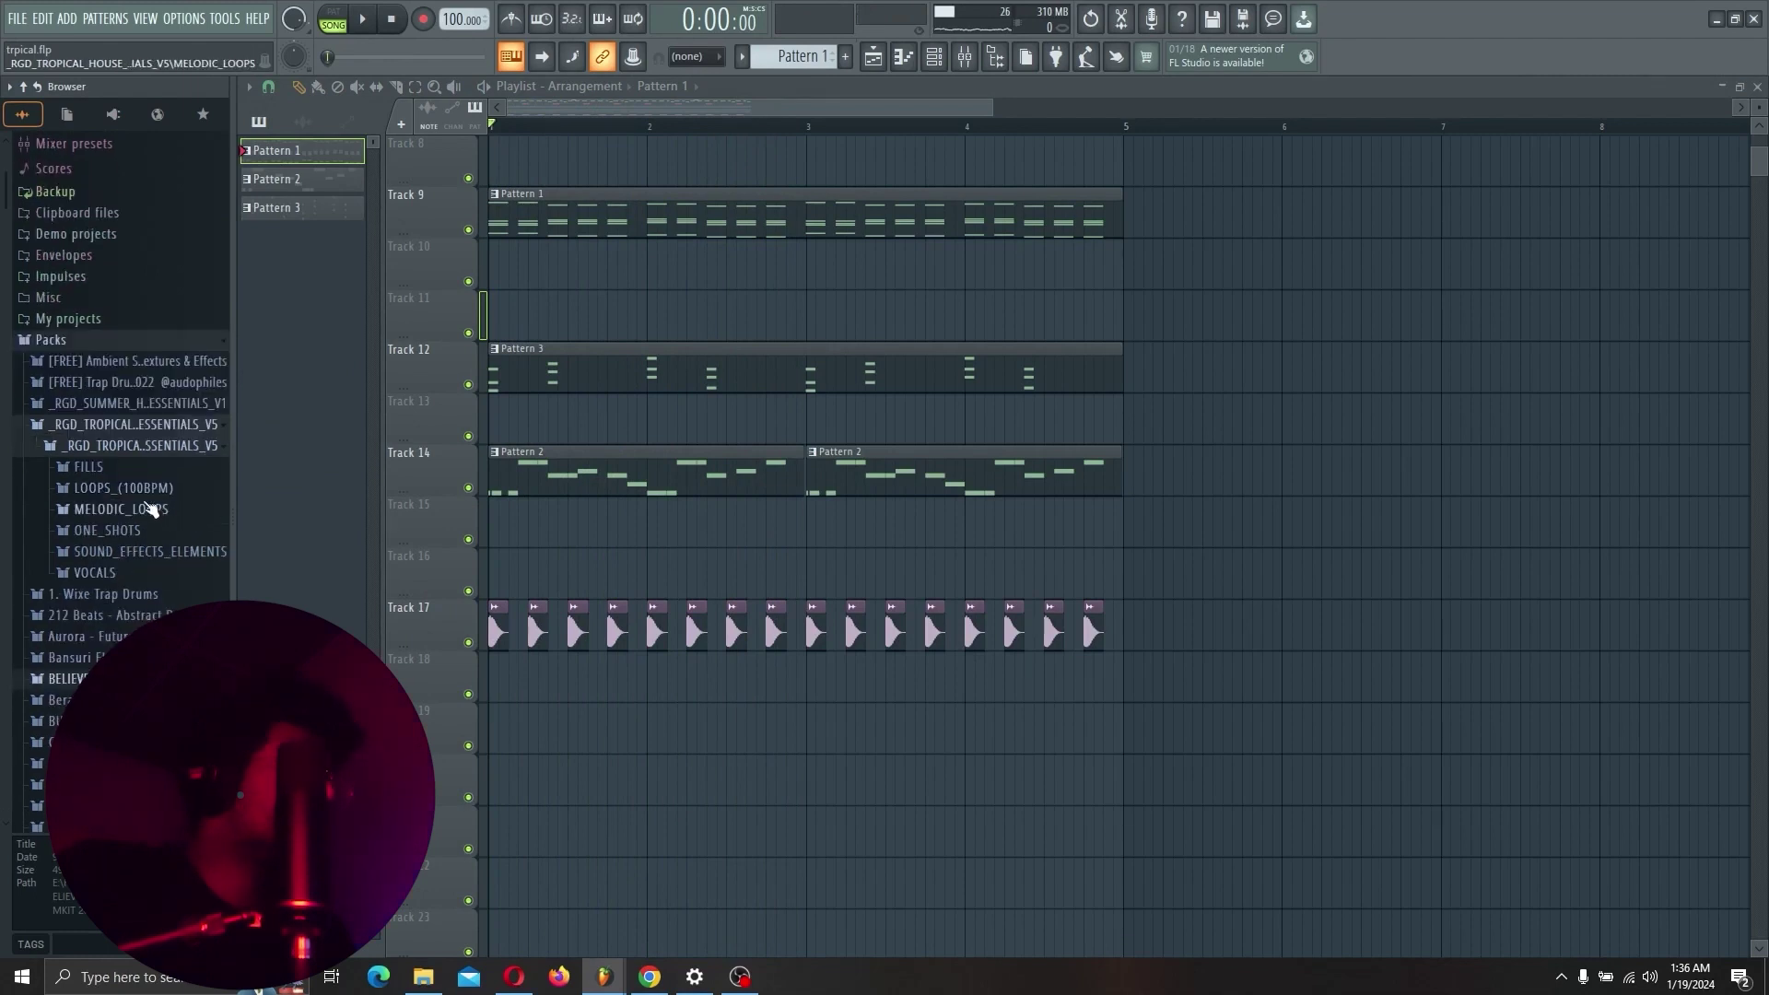
pyautogui.click(124, 489)
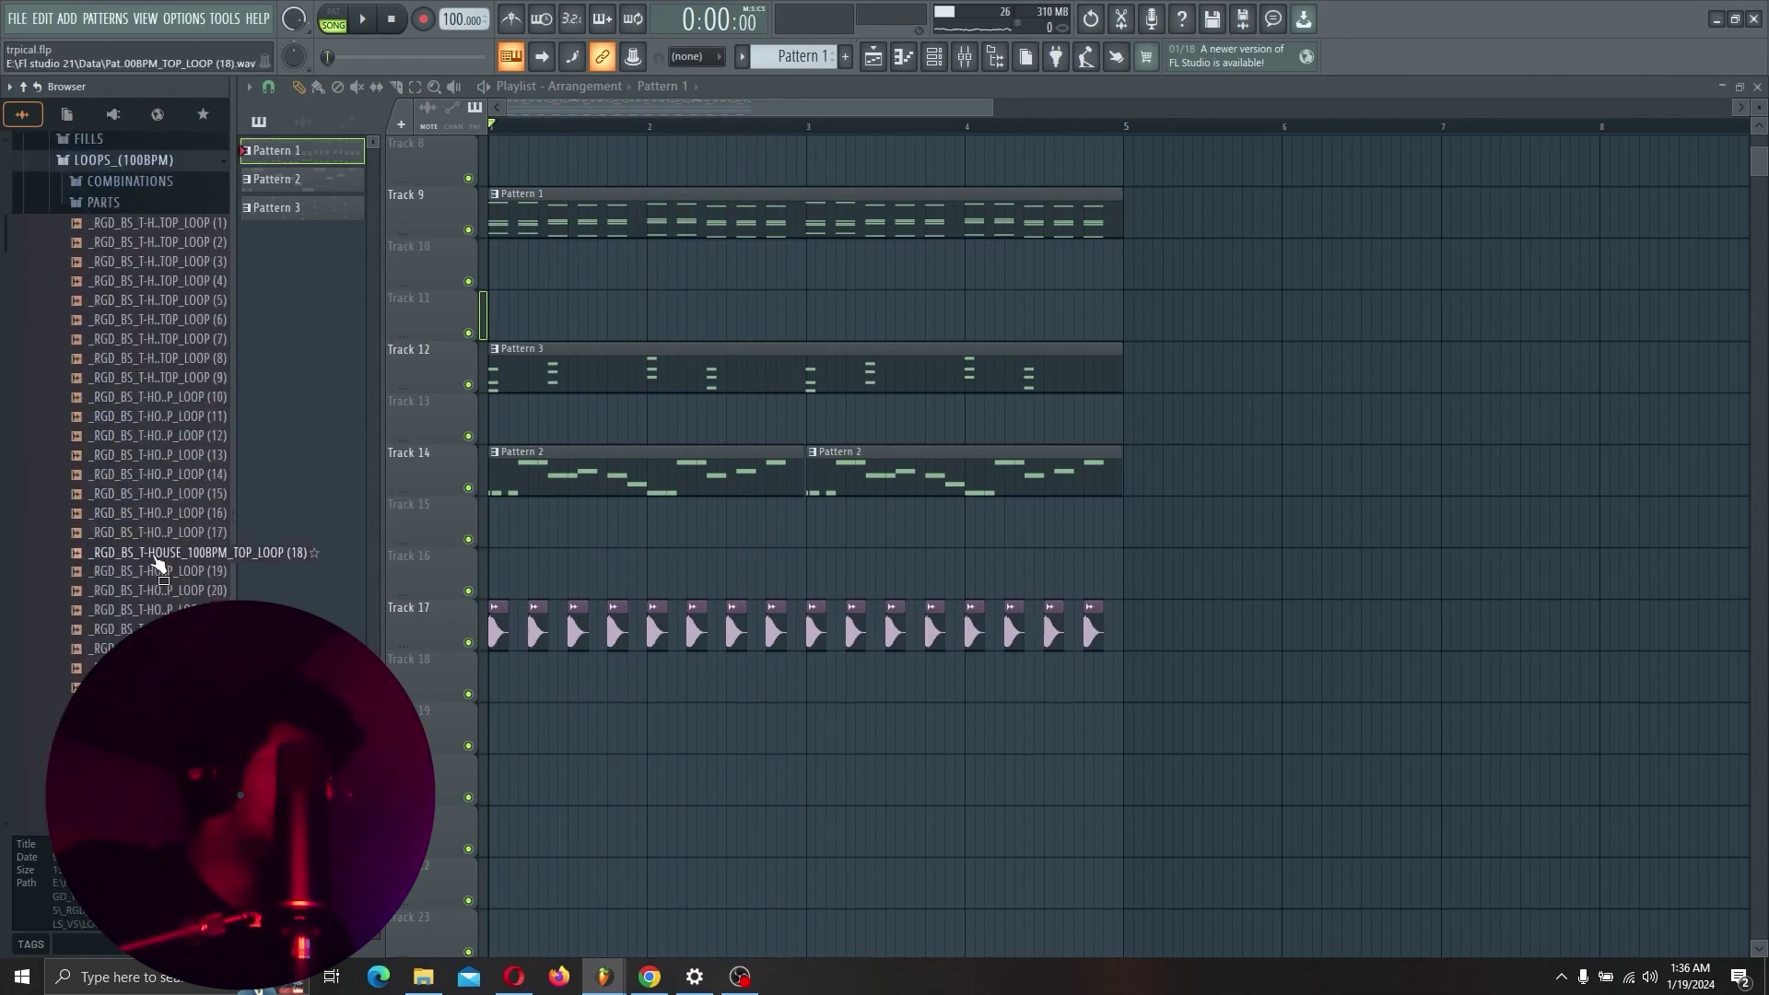
pyautogui.click(155, 556)
pyautogui.click(183, 403)
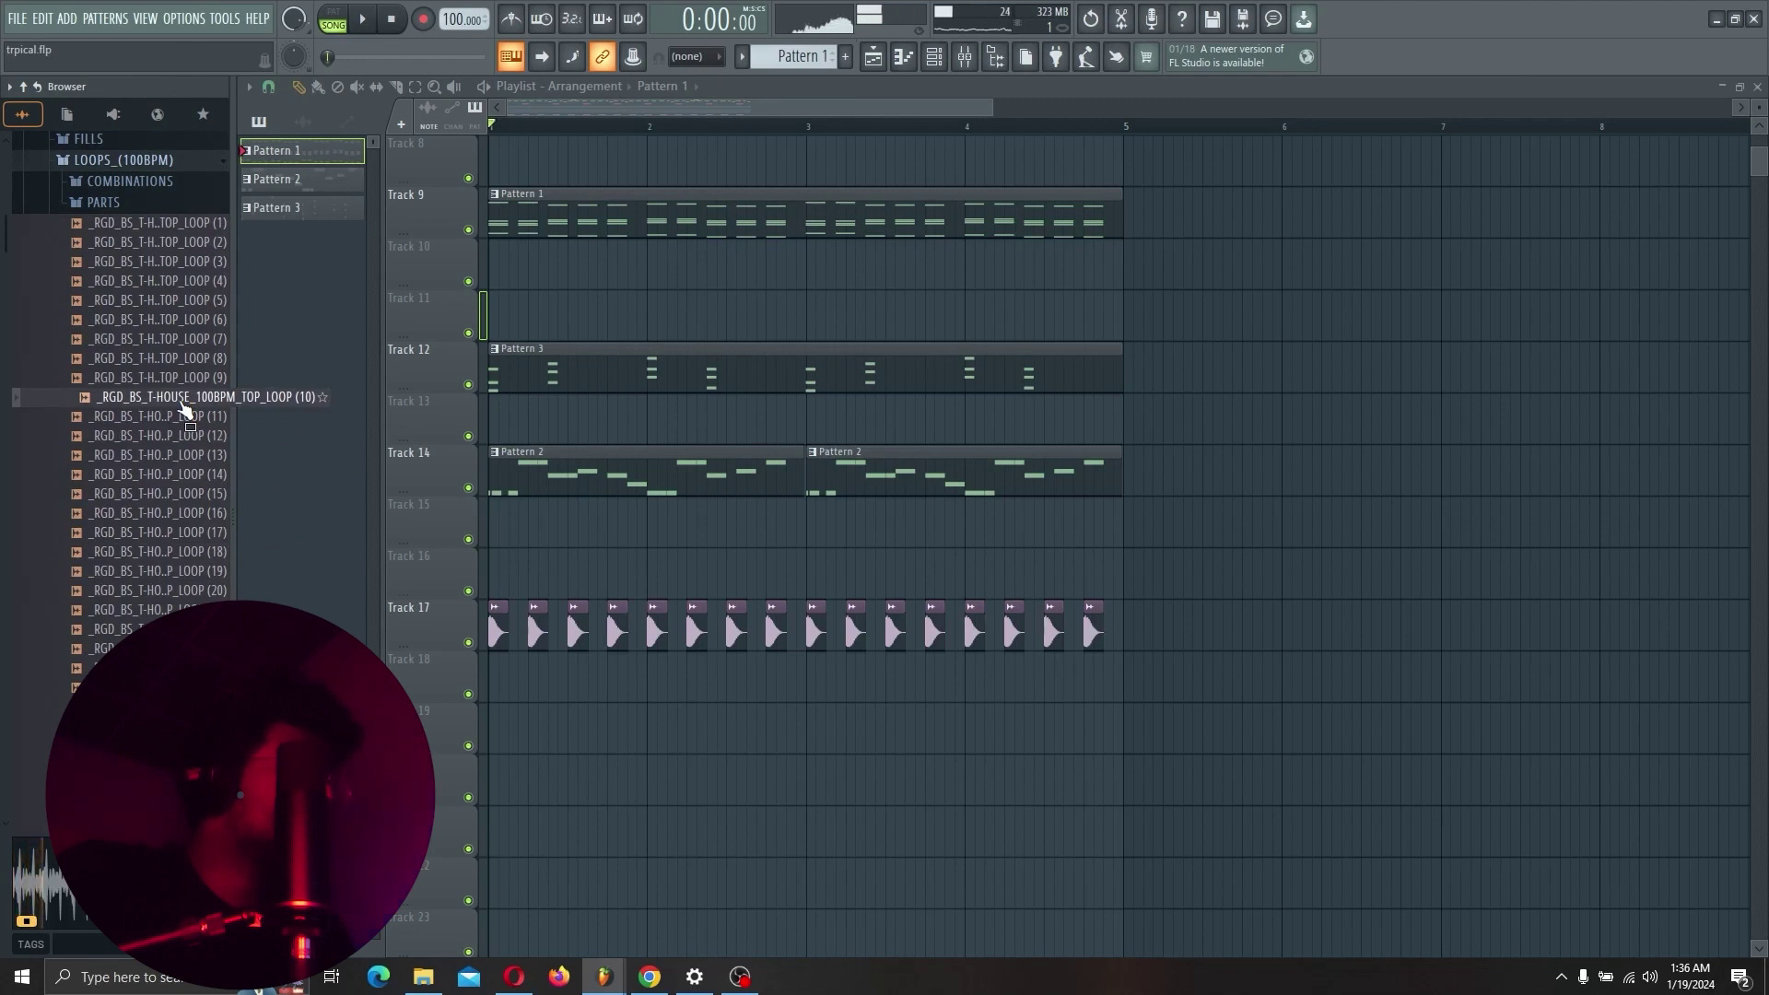
pyautogui.click(173, 385)
pyautogui.click(181, 418)
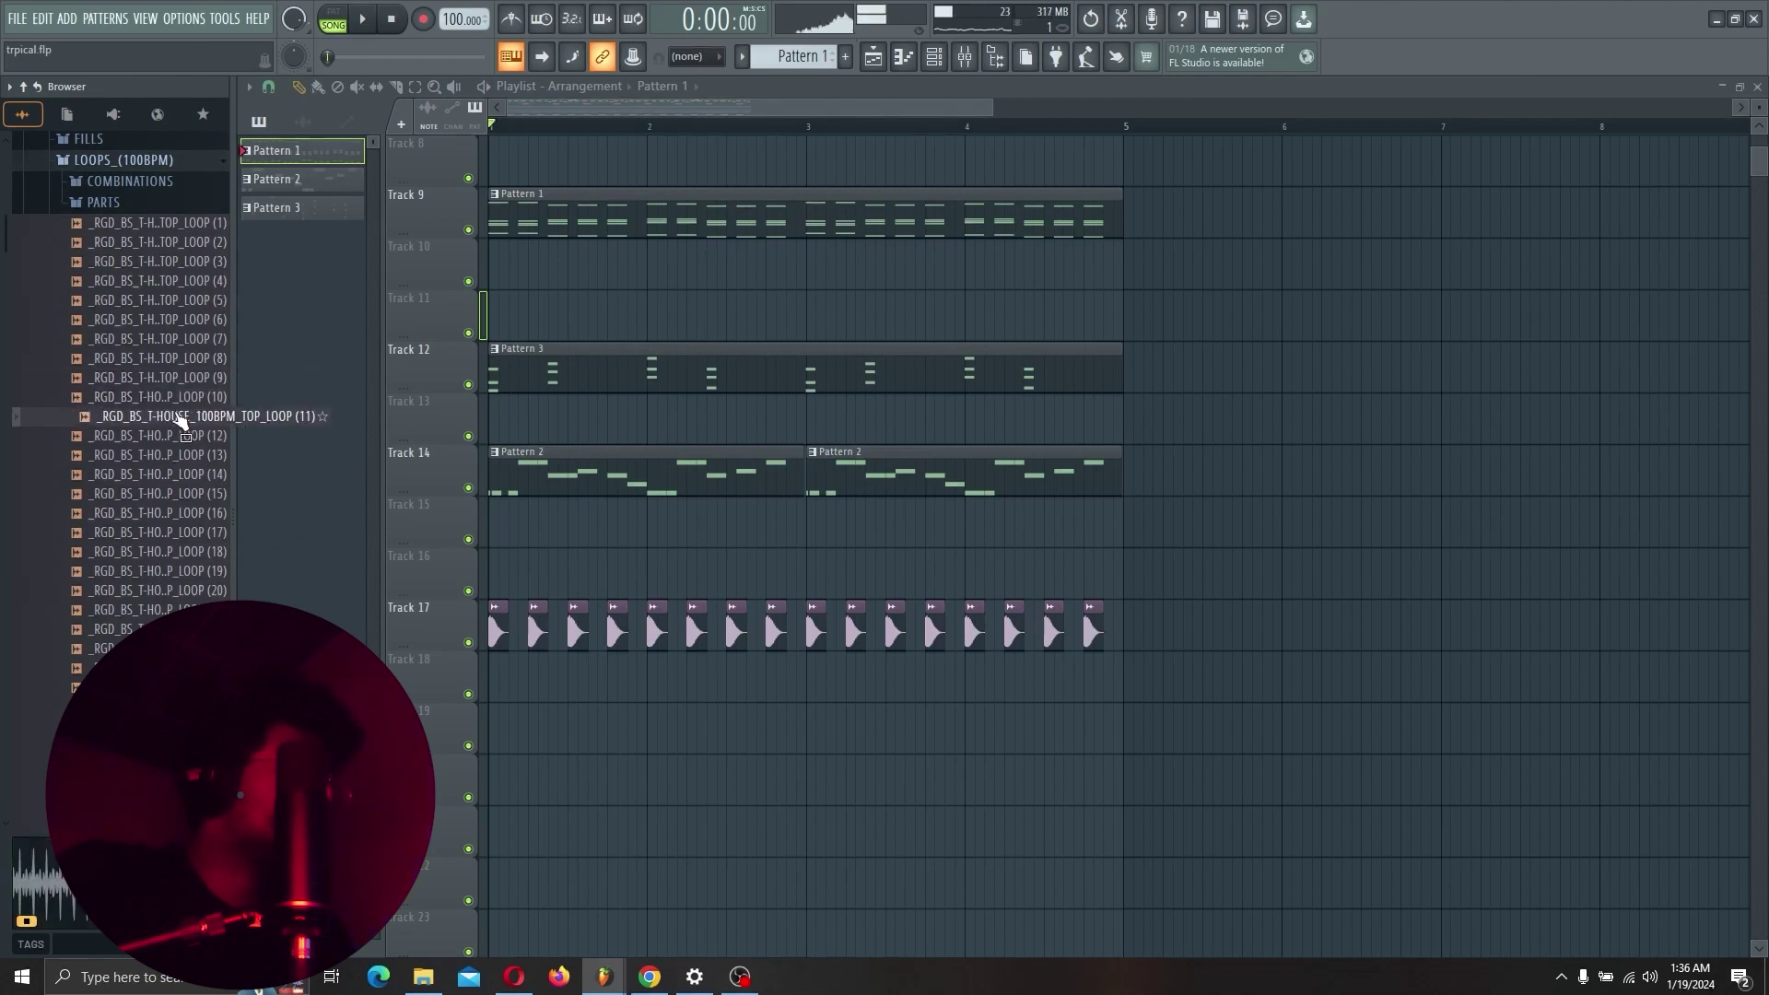
pyautogui.moveTo(183, 397); pyautogui.dragTo(580, 783)
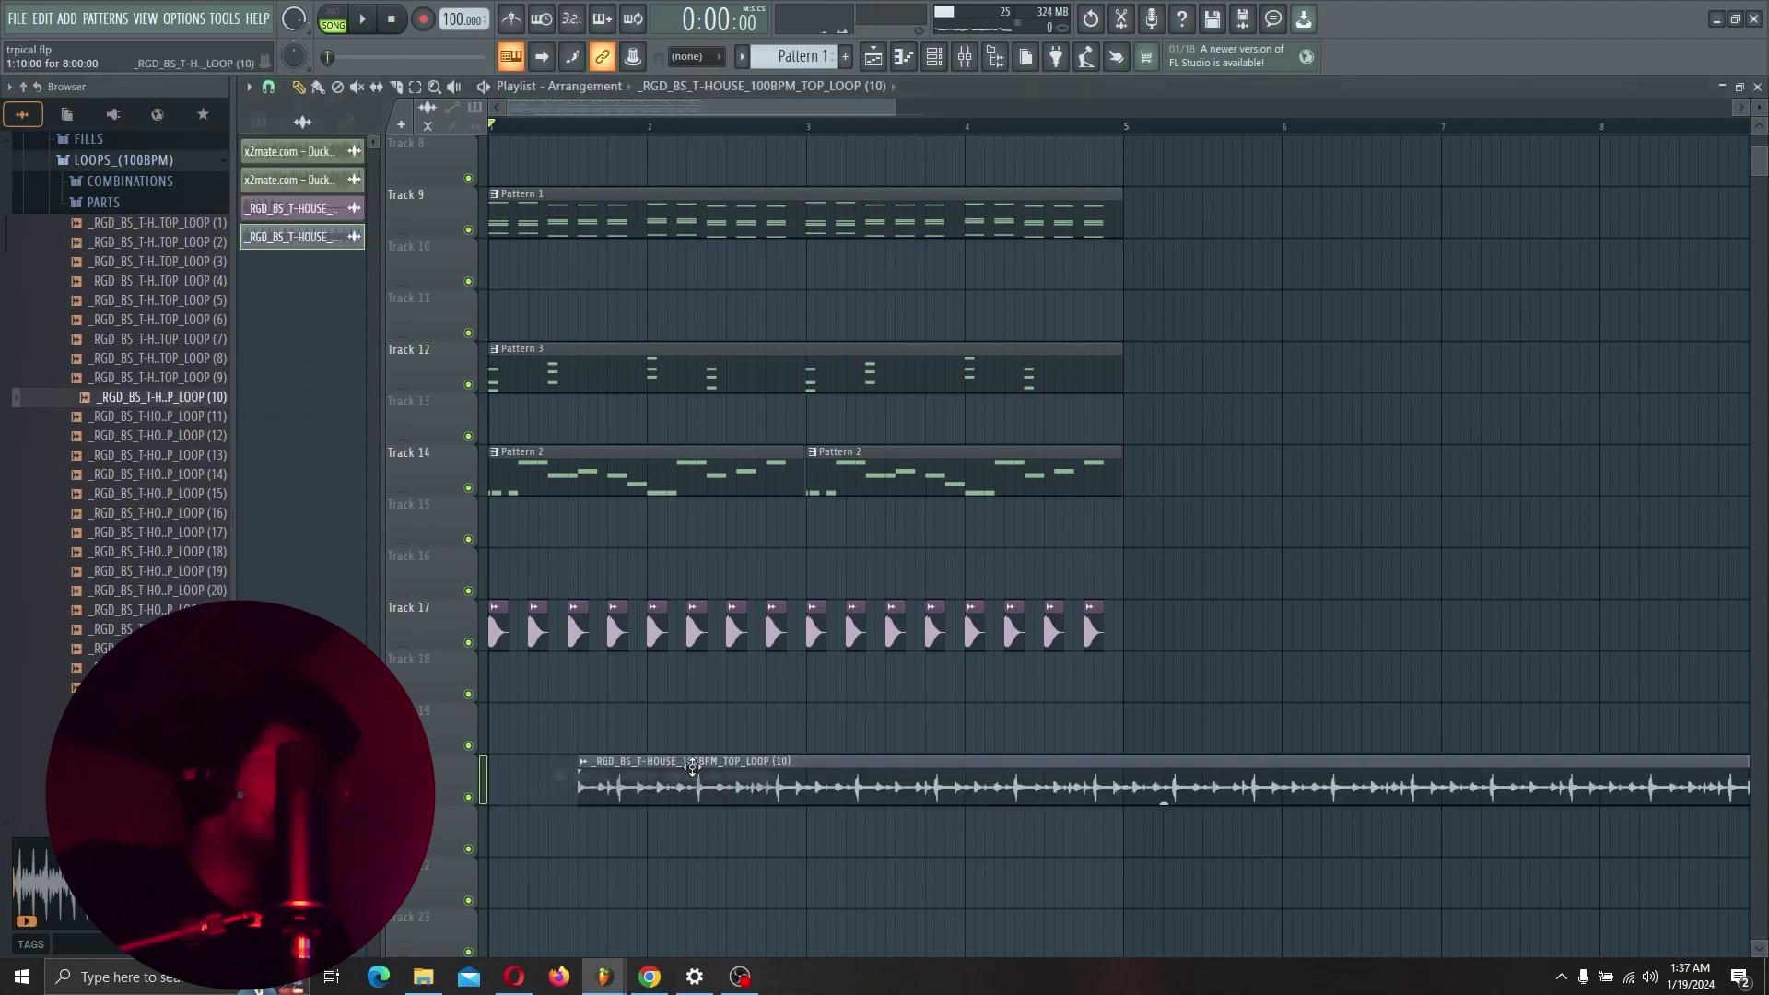
# Slice the top loop on track 20 at bar 5 during playback and delete the second half so it matches the patterns' length.
pyautogui.press('space')
pyautogui.scroll(-2, 608, 133)
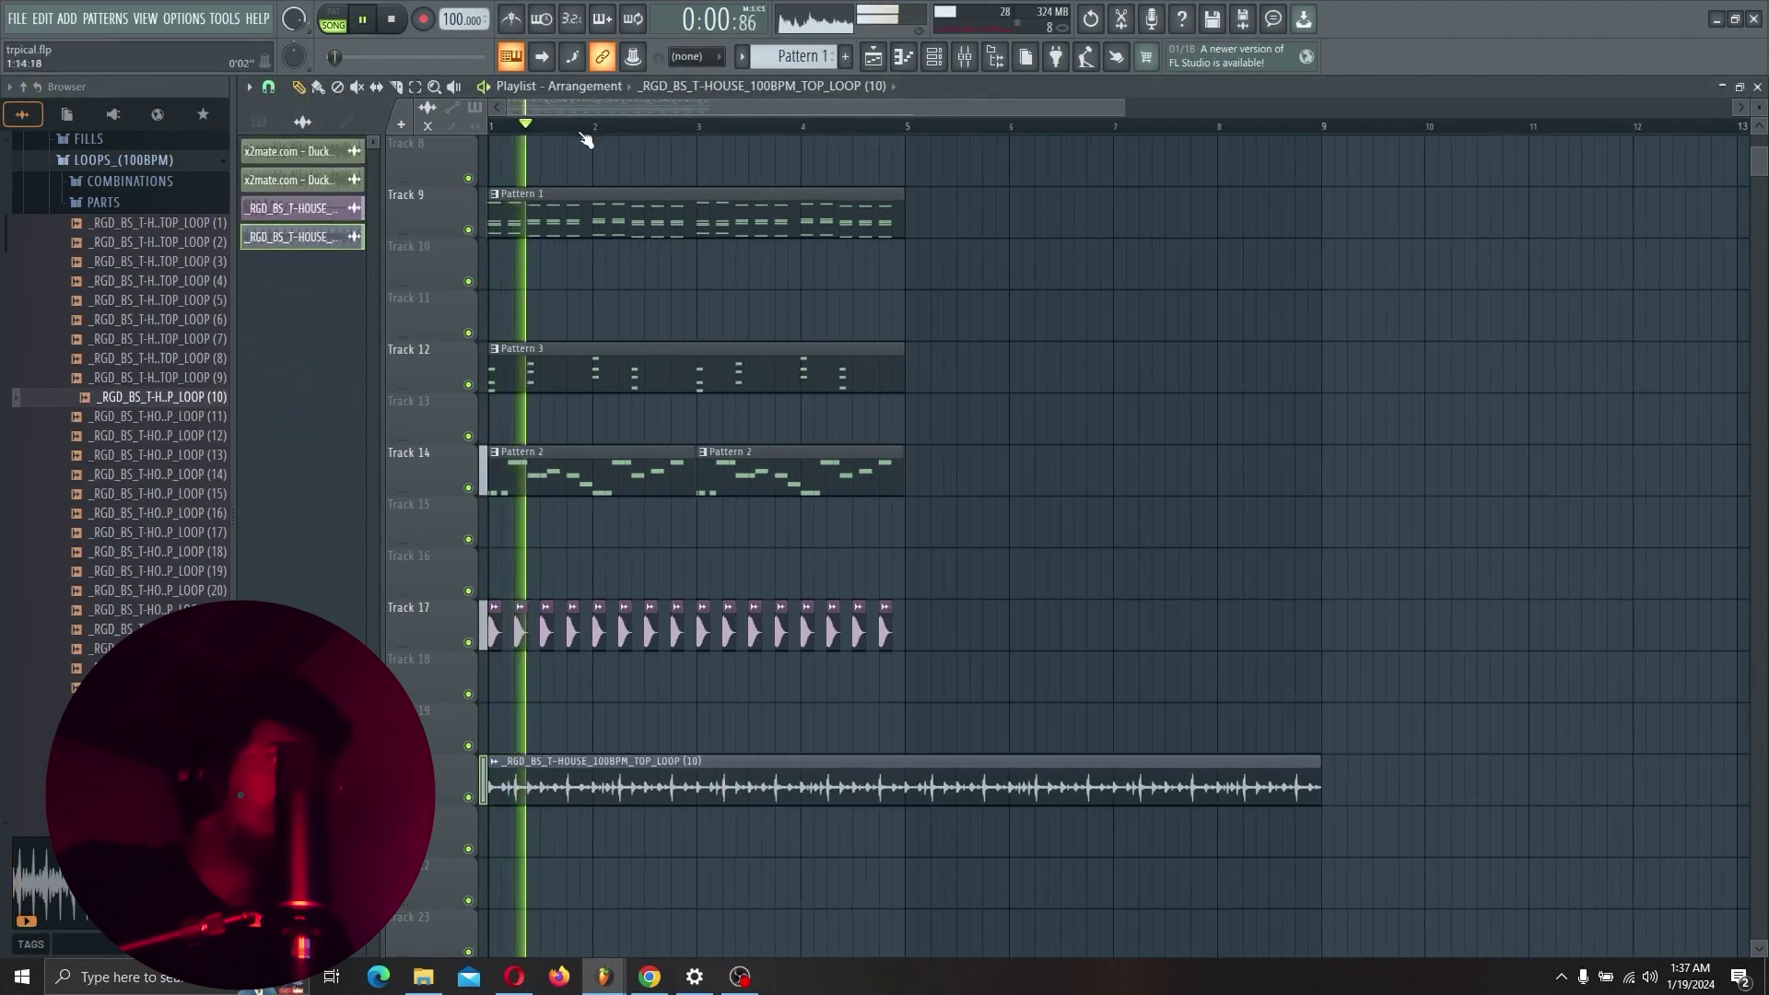
pyautogui.moveTo(916, 770); pyautogui.dragTo(912, 833)
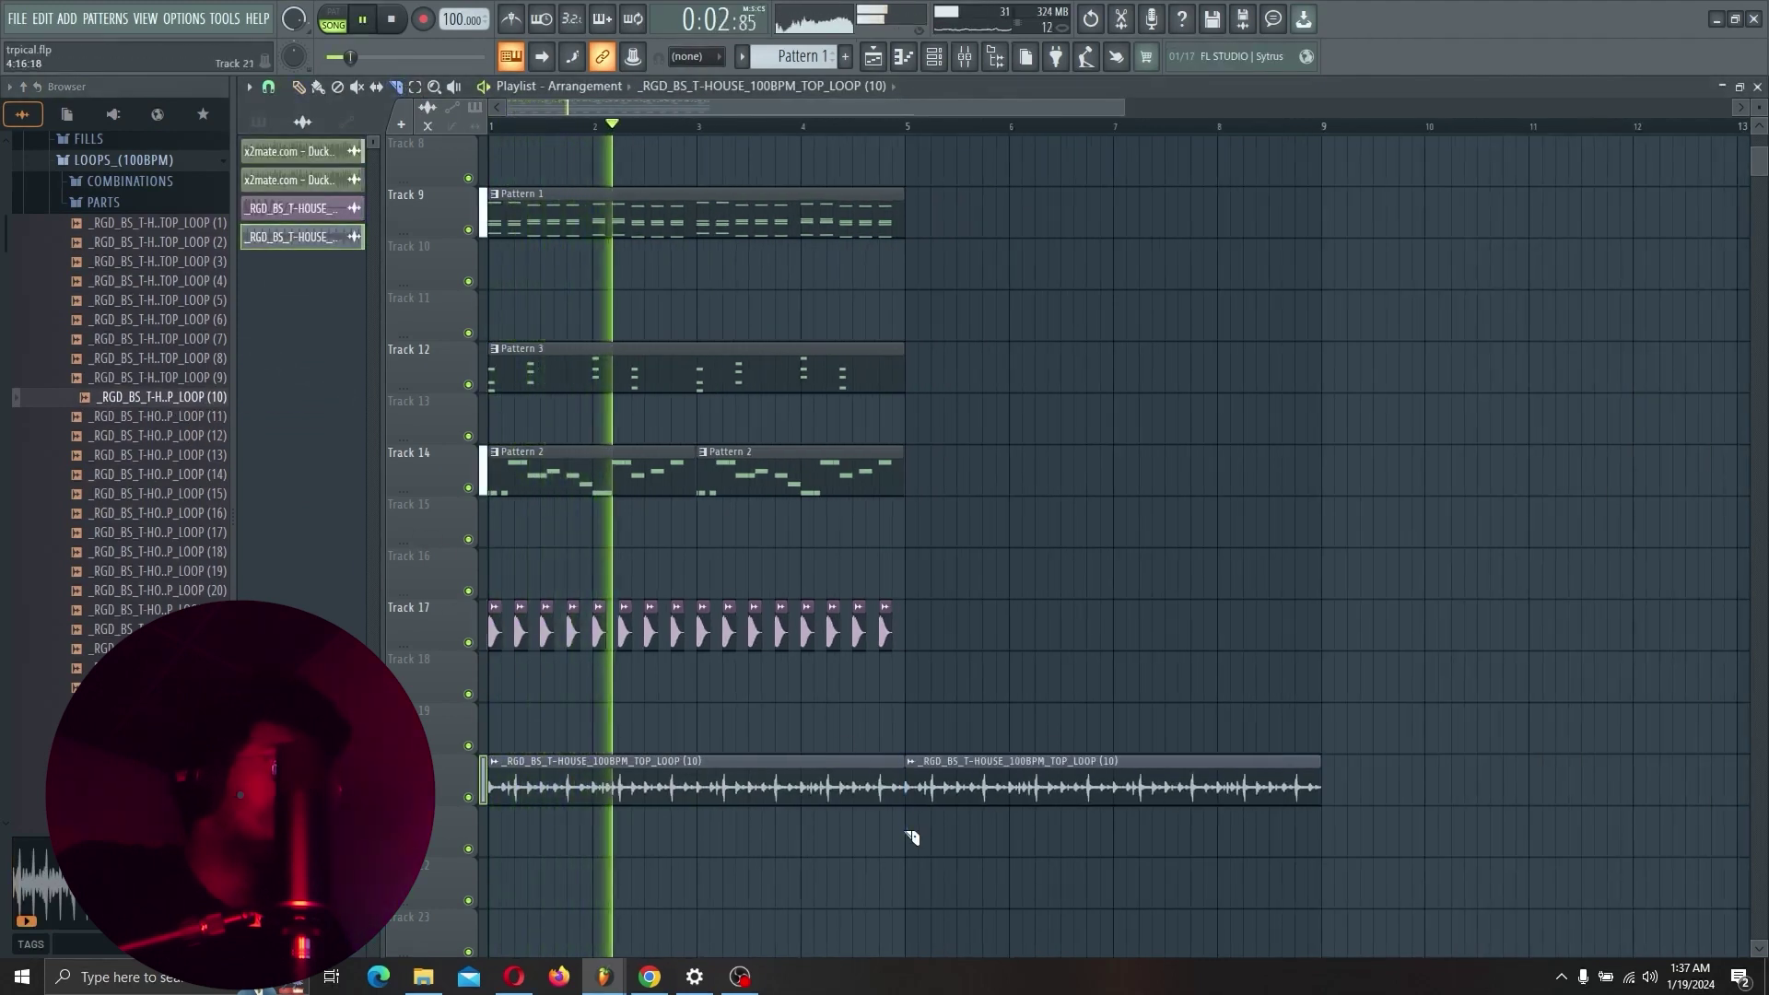
pyautogui.click(302, 91)
pyautogui.rightClick(1097, 776)
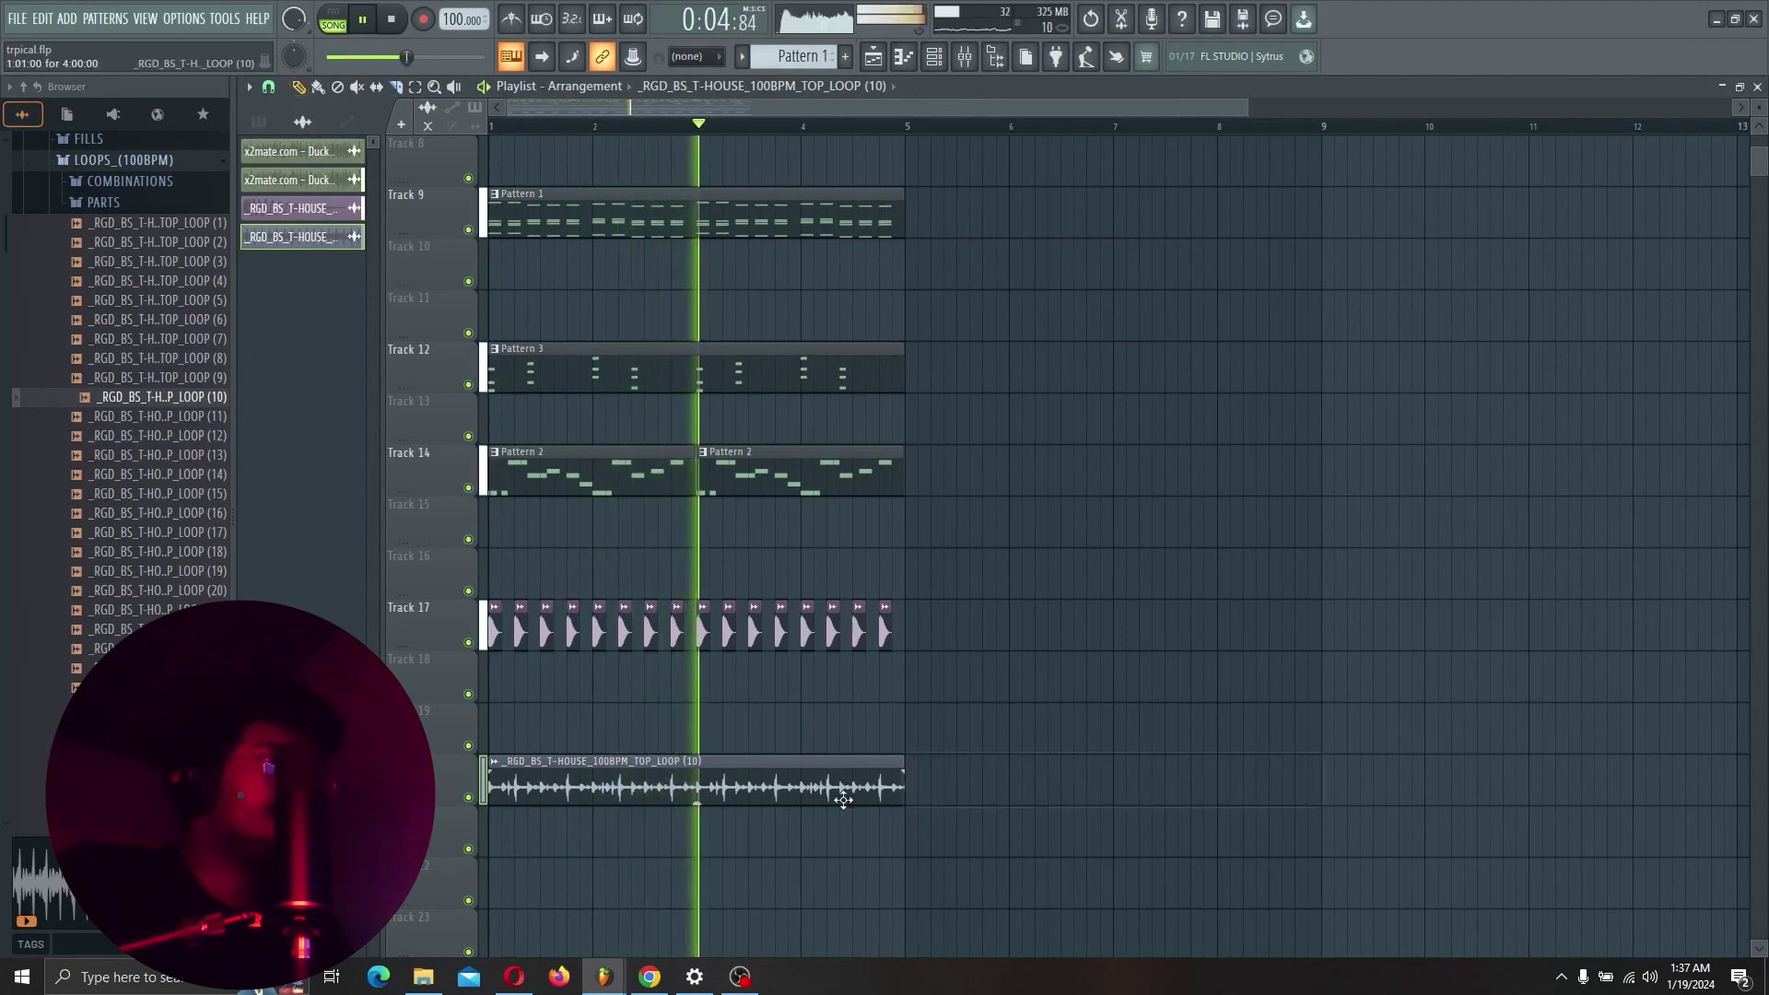
# Route the top loop to mixer track 8 and lower that track's volume.
pyautogui.doubleClick(770, 774)
pyautogui.doubleClick(914, 369)
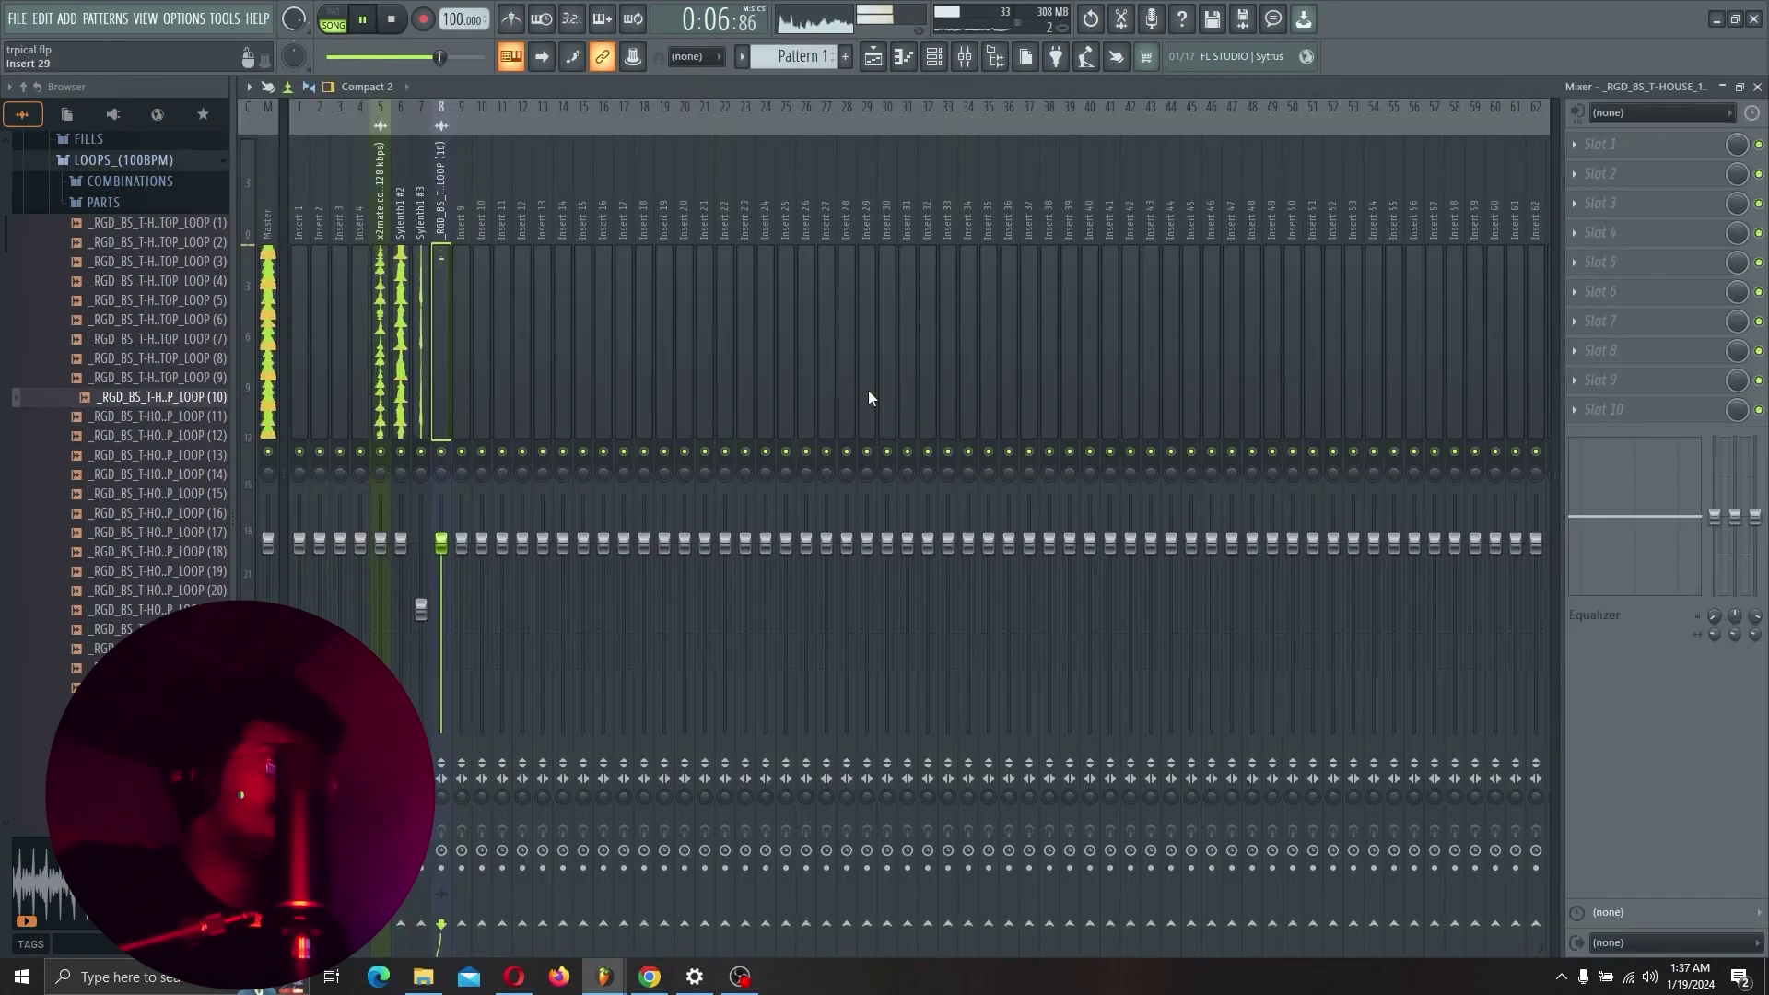
pyautogui.press('space')
pyautogui.moveTo(441, 543); pyautogui.dragTo(442, 650)
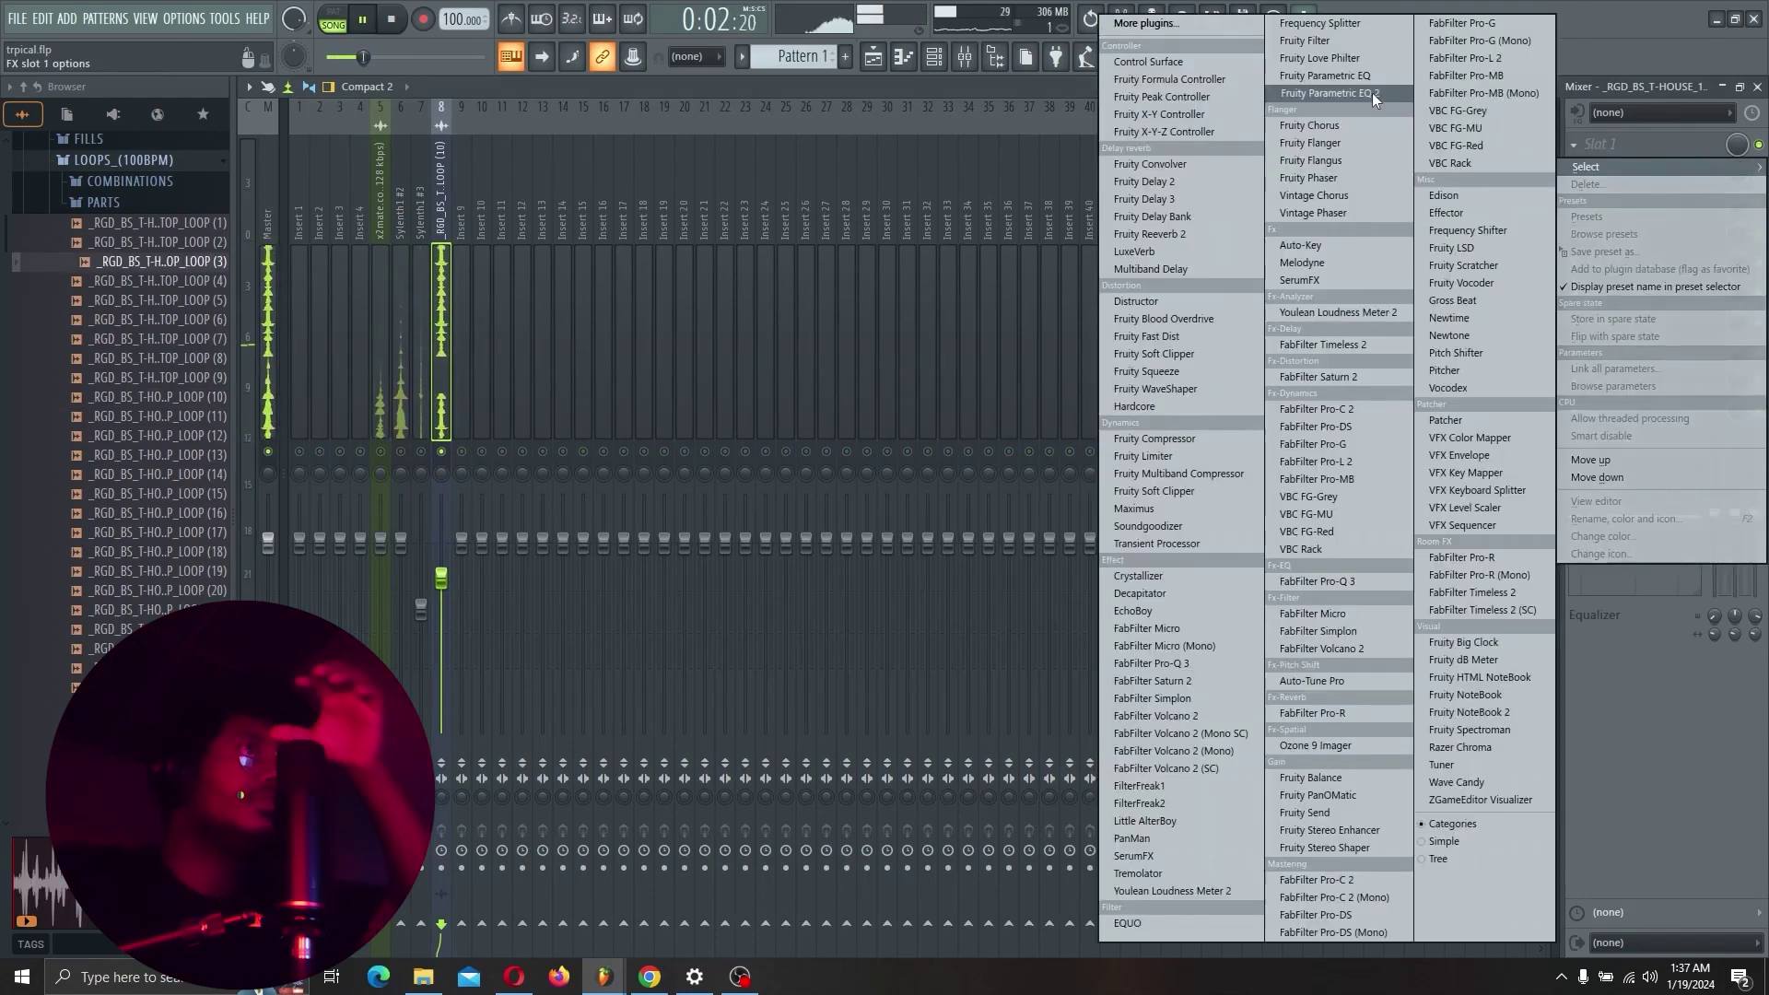
# Add Fruity Parametric EQ 2 to the top loop's first effect slot and pull band 7 down to -18 dB at about 14598 Hz.
pyautogui.click(1335, 95)
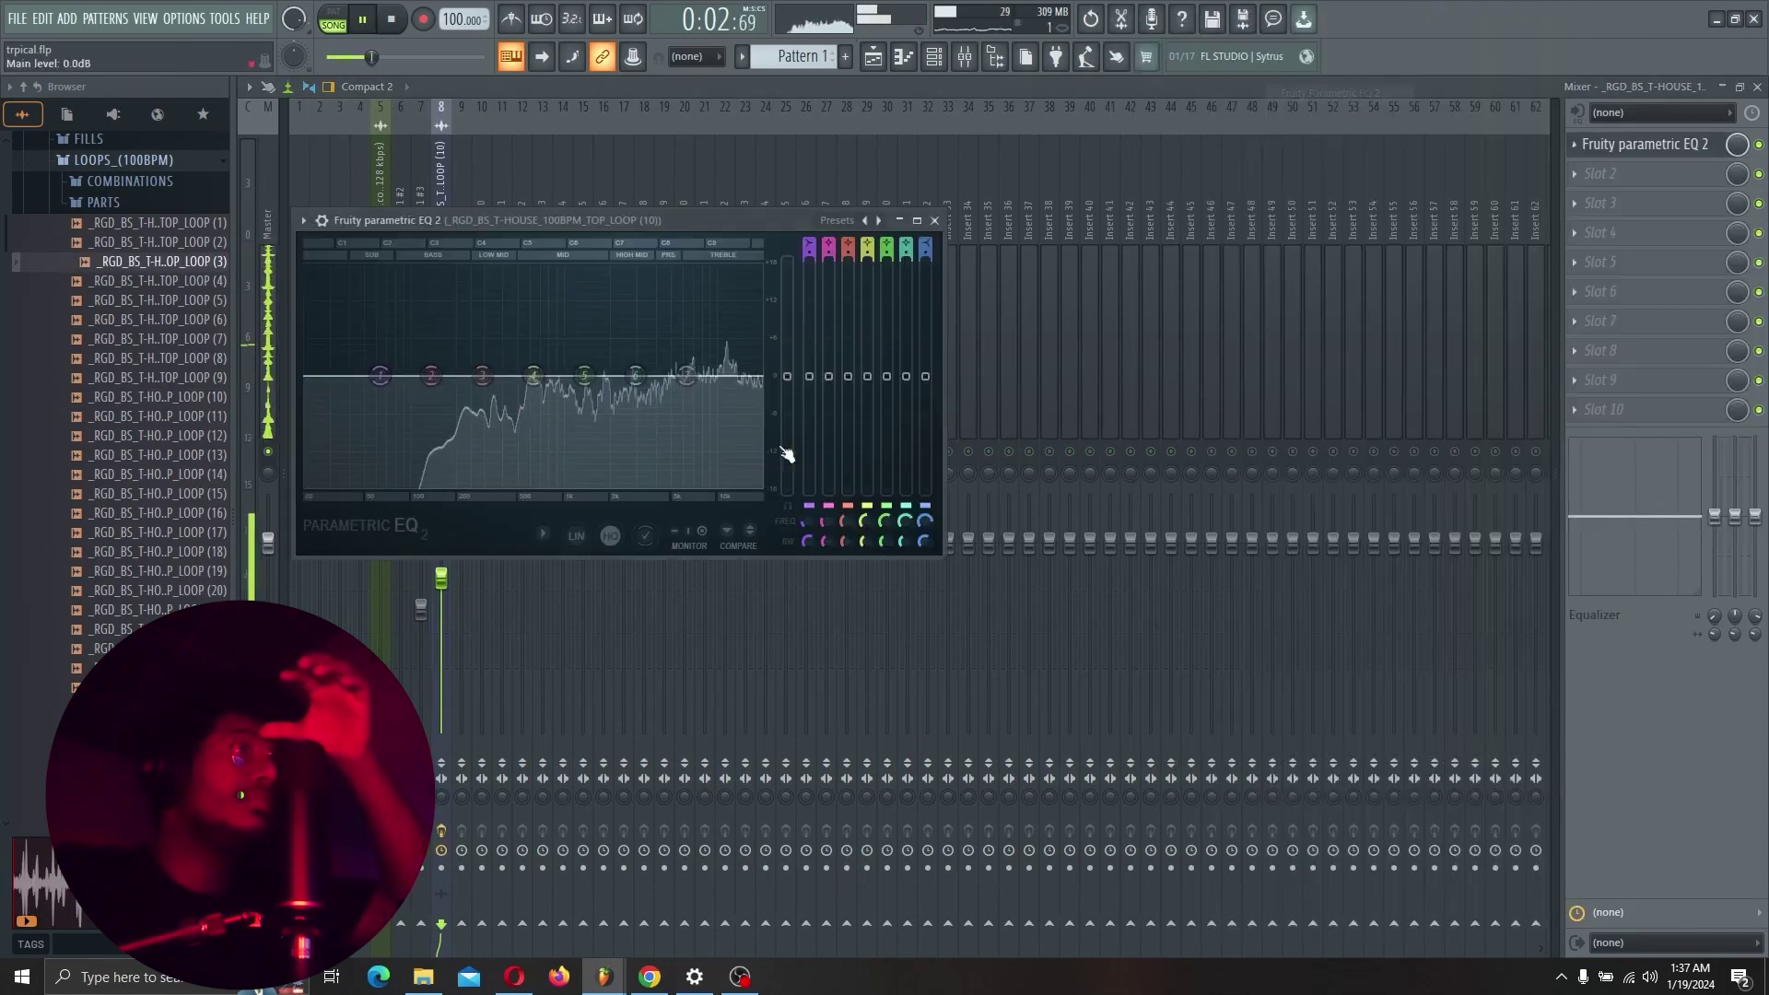
pyautogui.moveTo(709, 383); pyautogui.dragTo(737, 487)
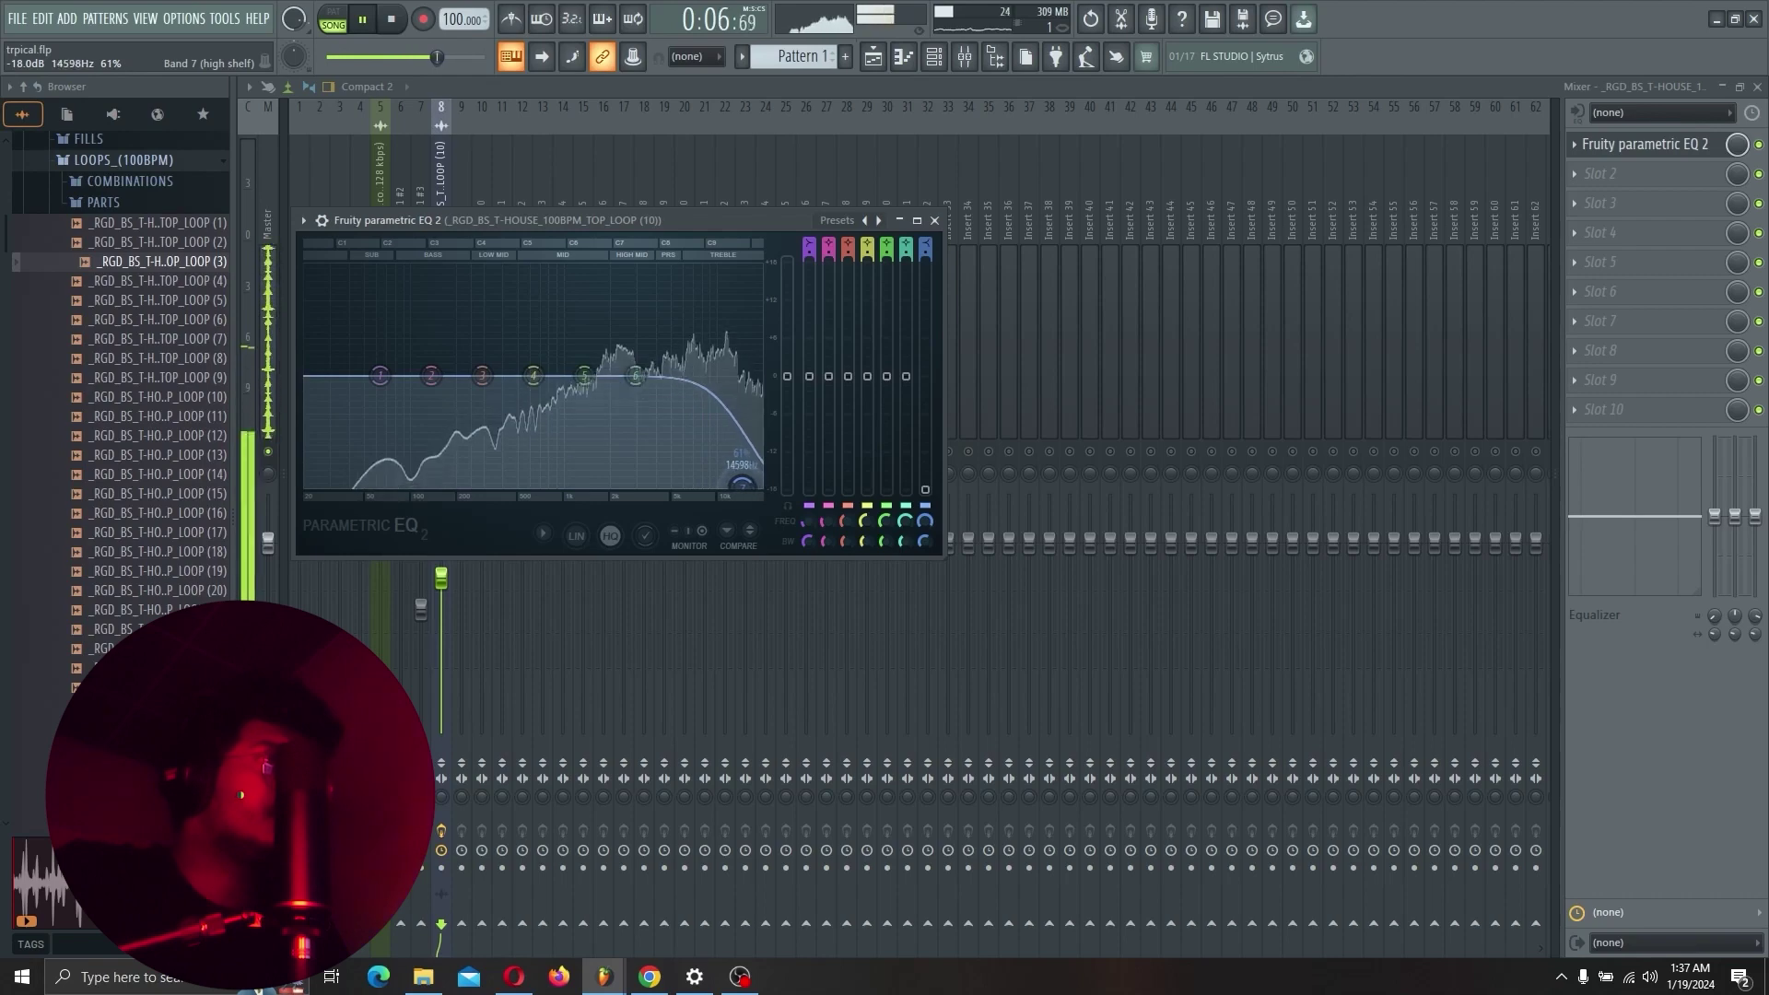
pyautogui.click(933, 222)
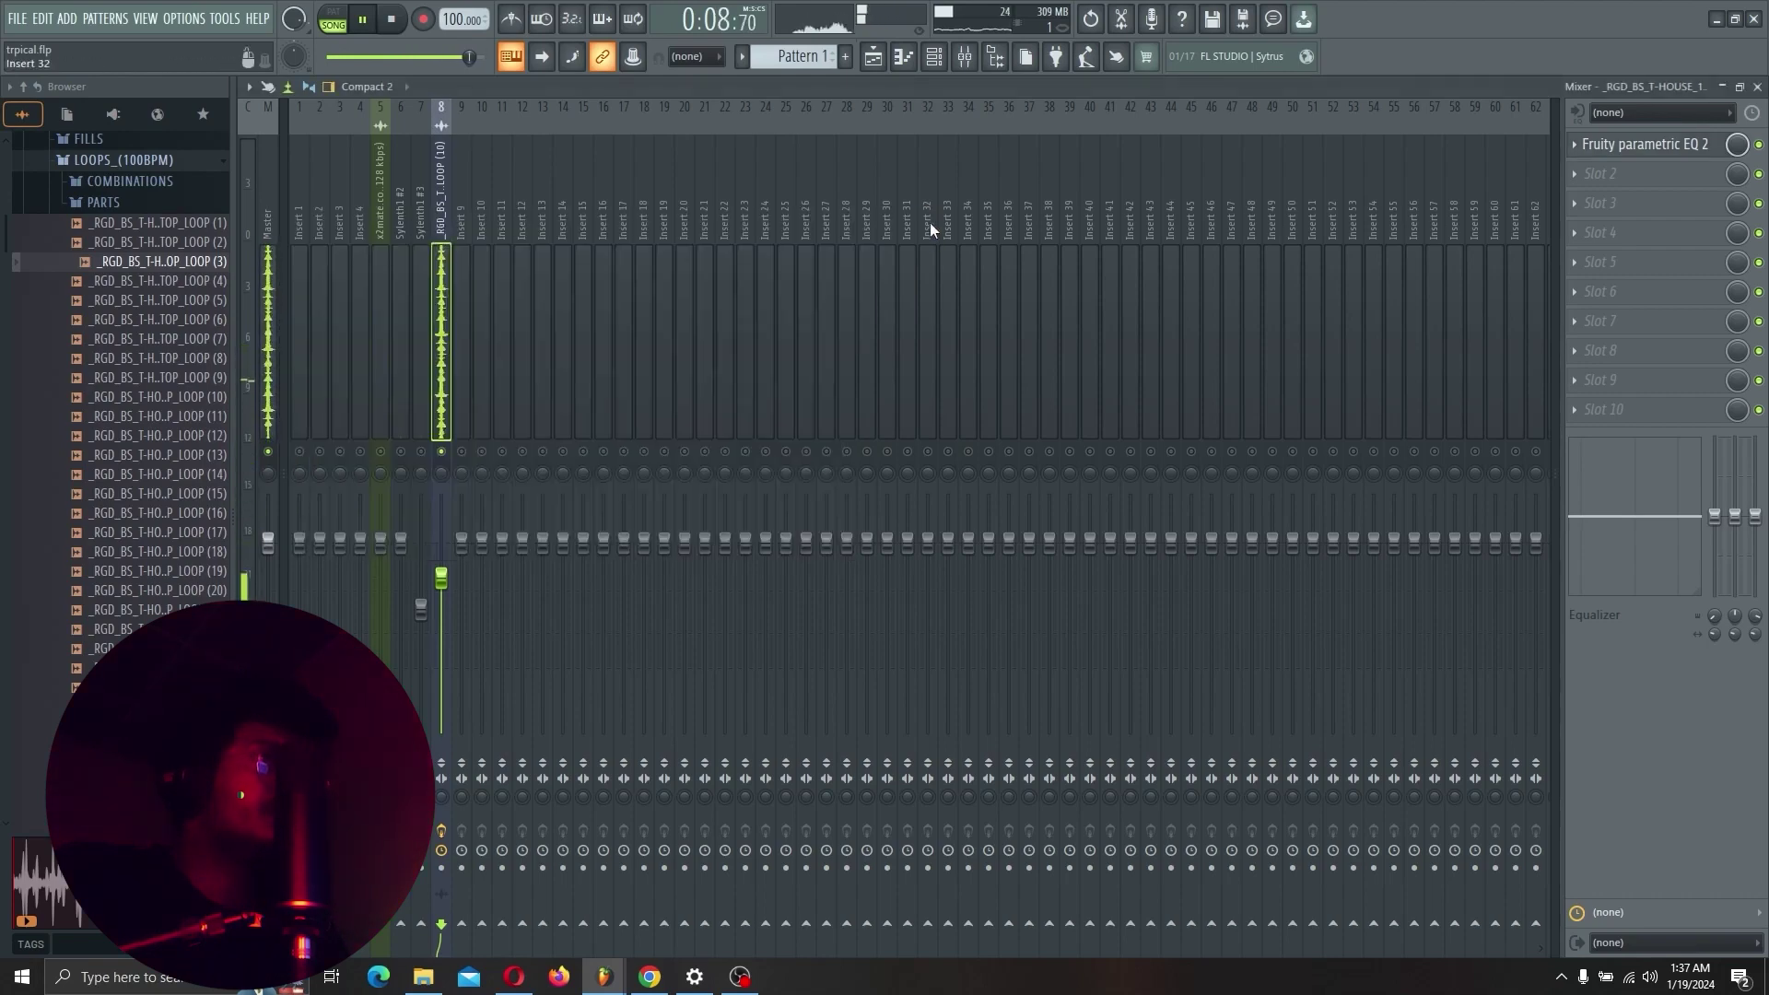
# Add PanMan to the top loop's second effect slot, raise its rate and set the panning direction to both ways.
pyautogui.click(1610, 178)
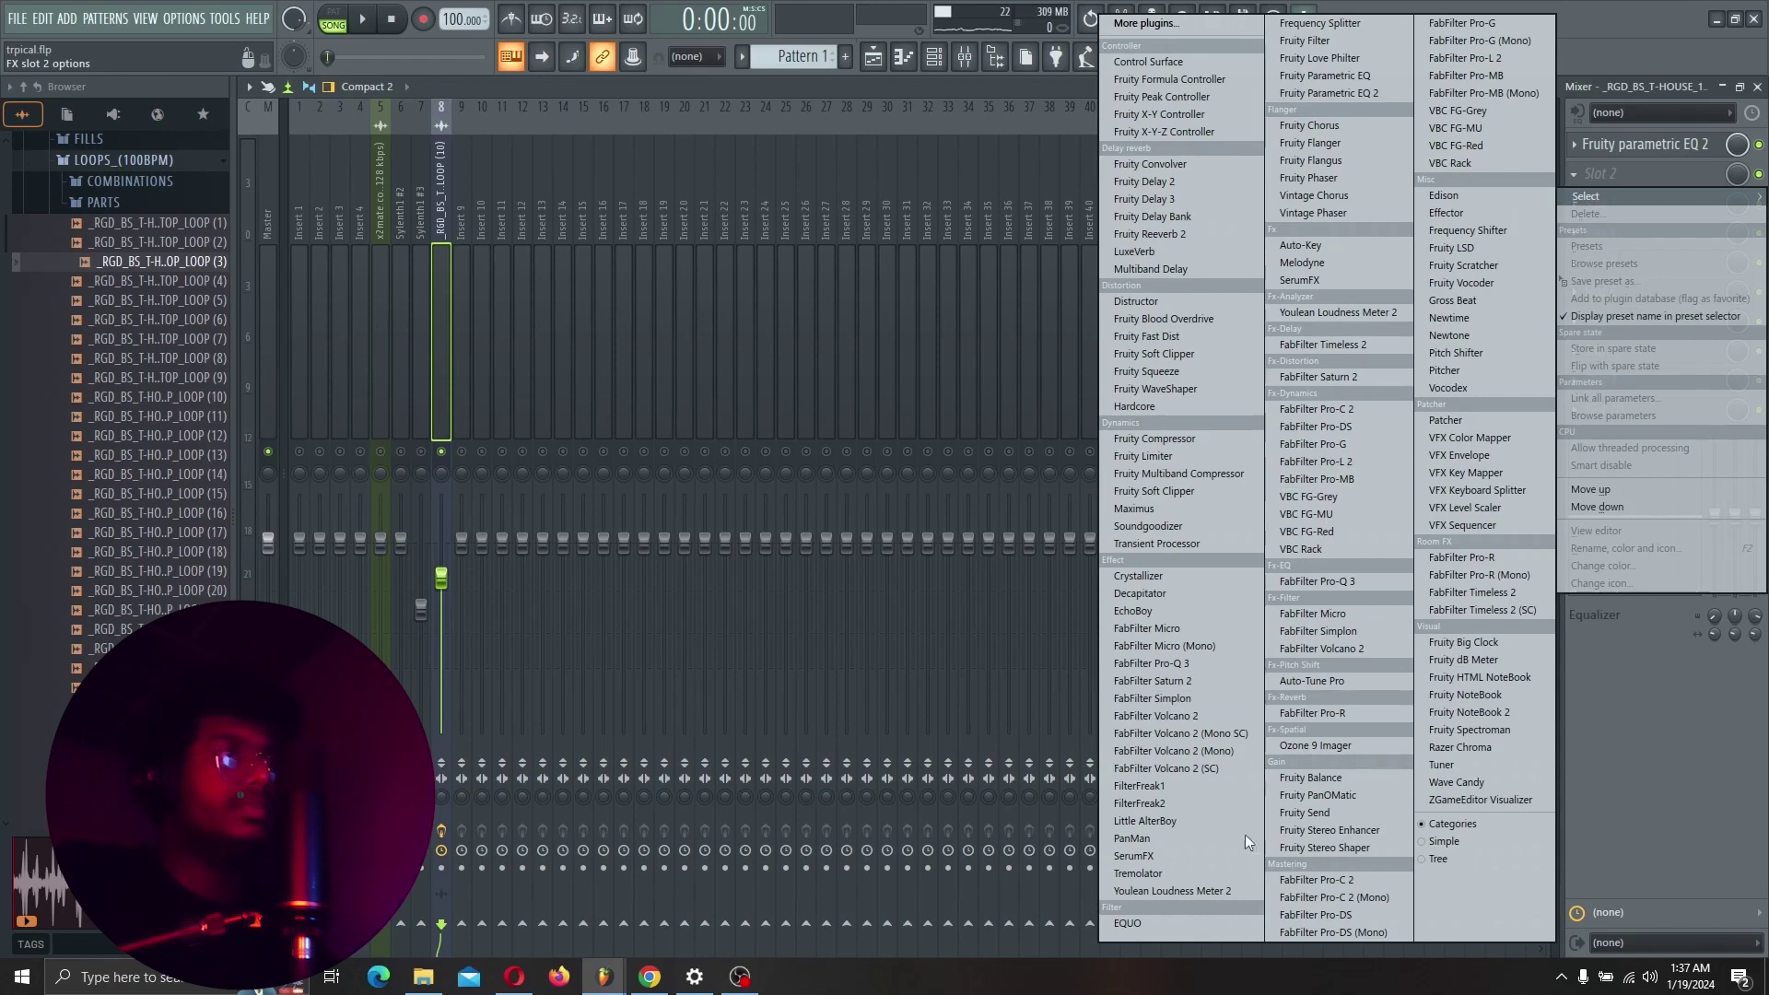
pyautogui.click(1131, 838)
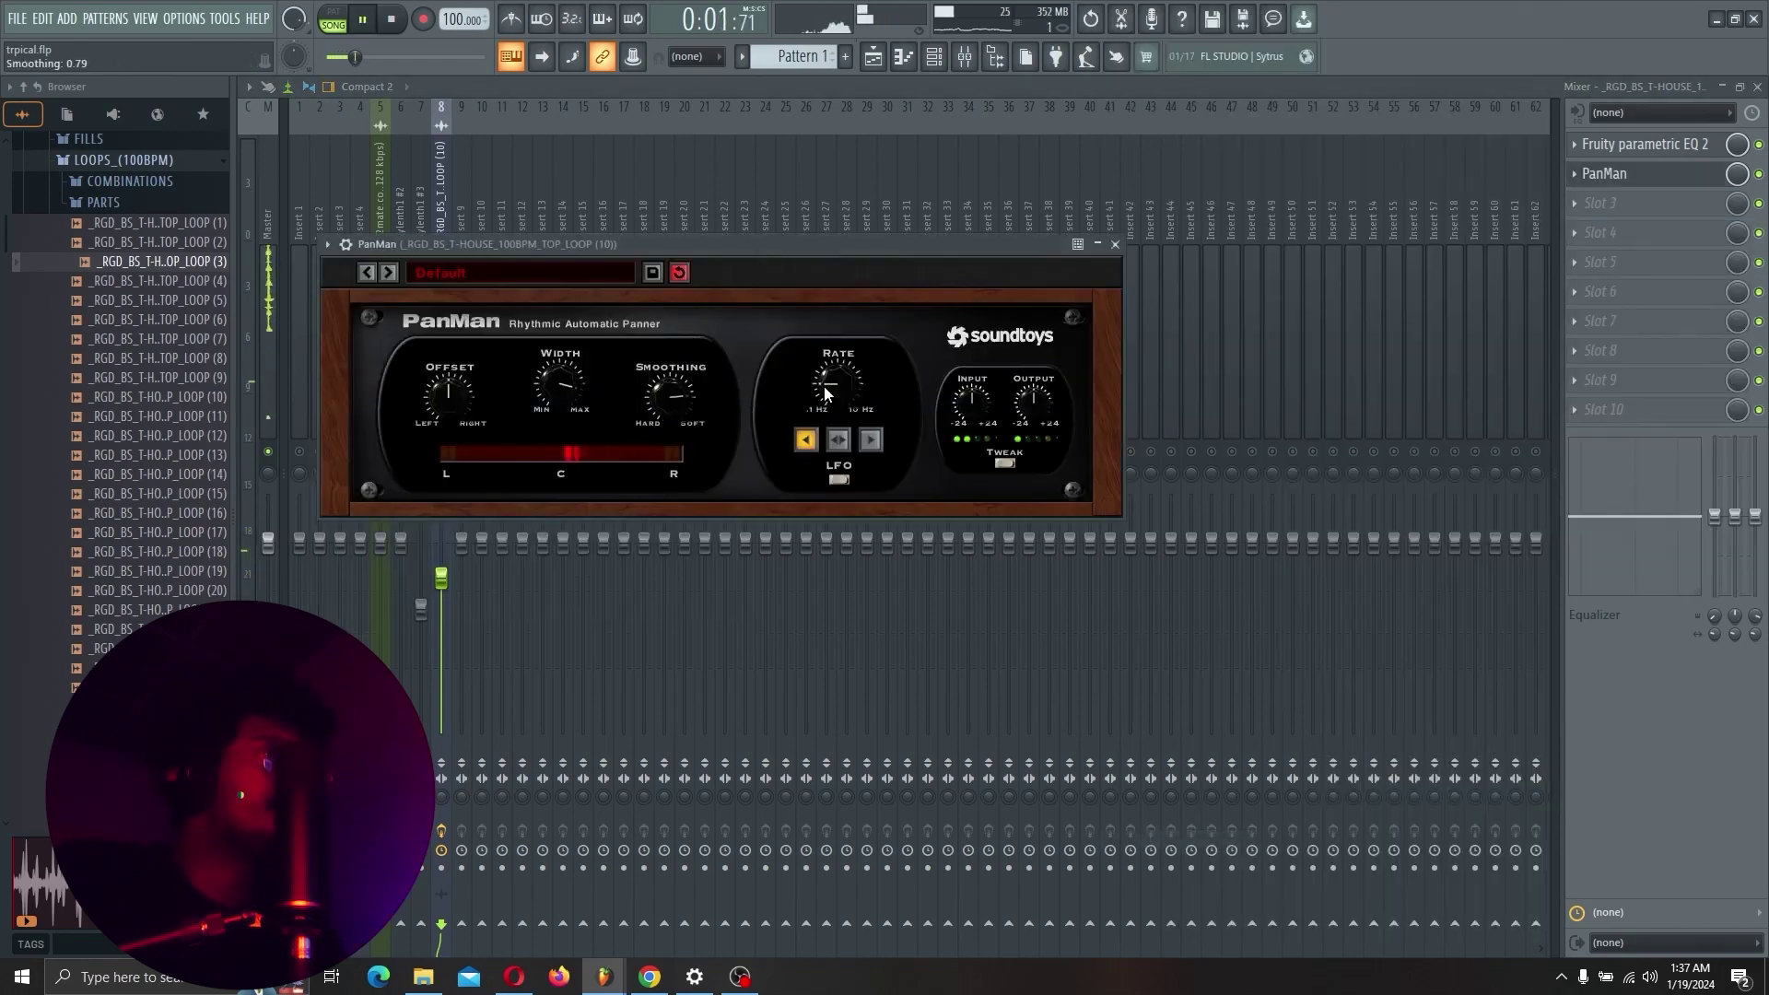
pyautogui.moveTo(826, 393); pyautogui.dragTo(859, 308)
pyautogui.click(835, 443)
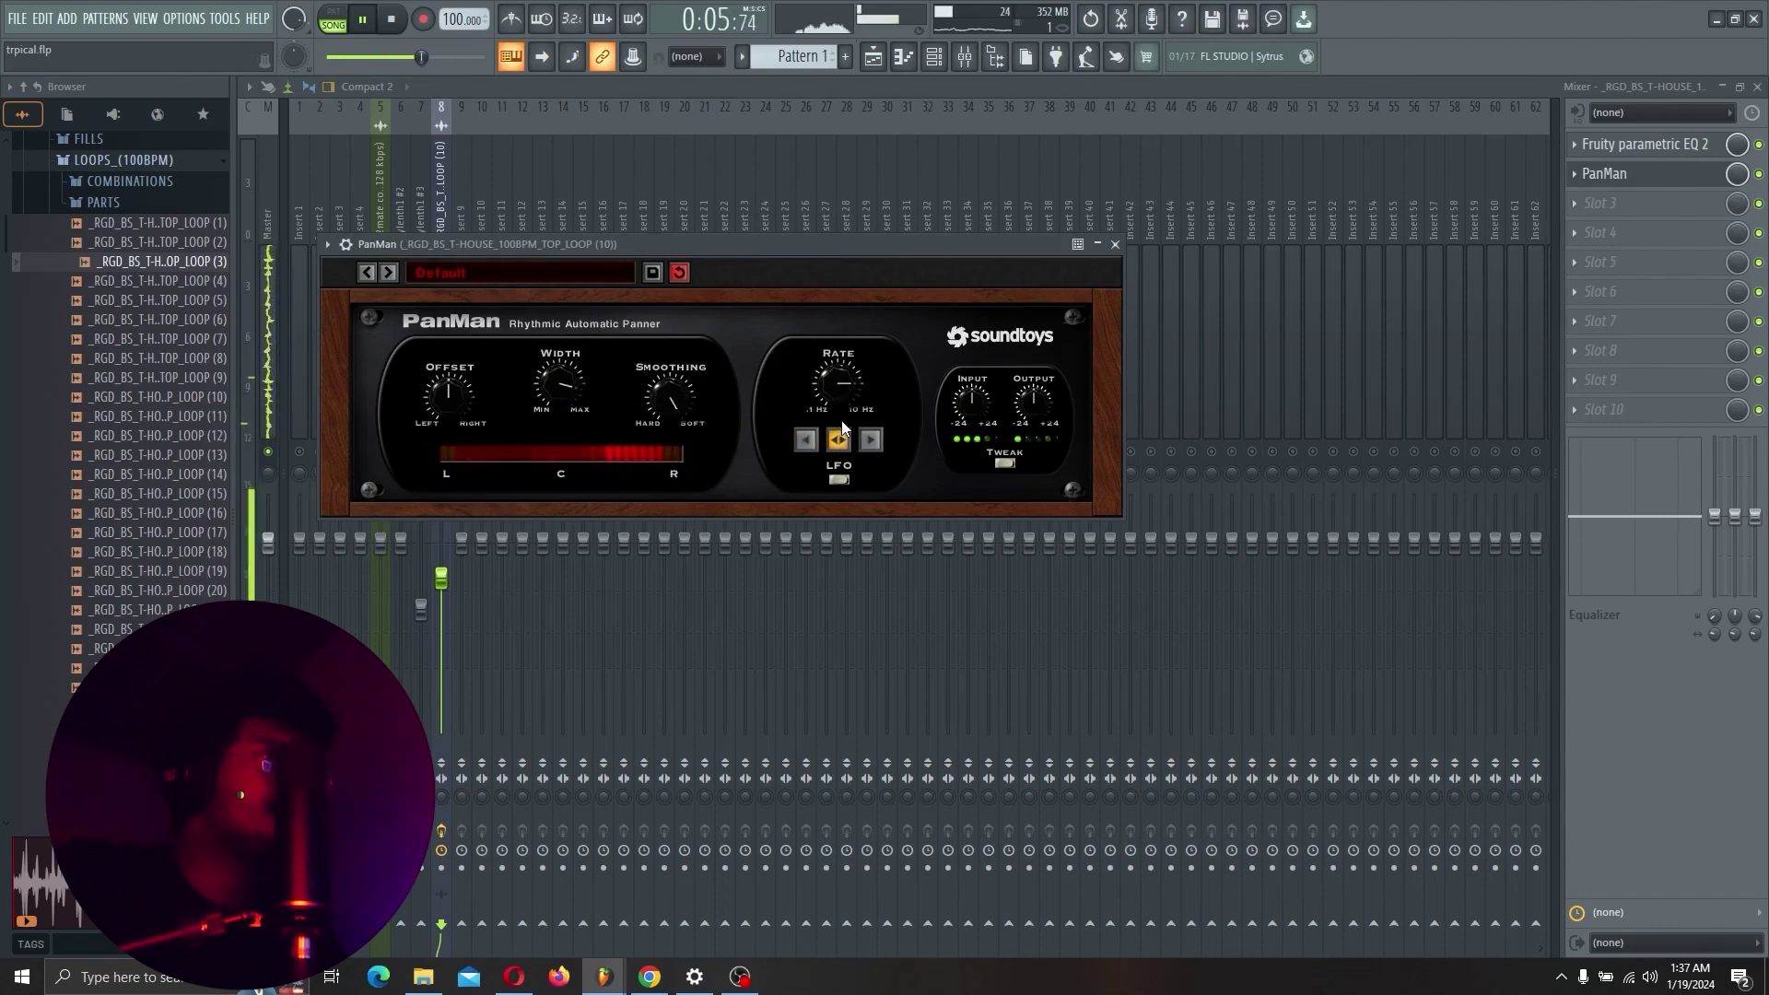
pyautogui.click(1116, 245)
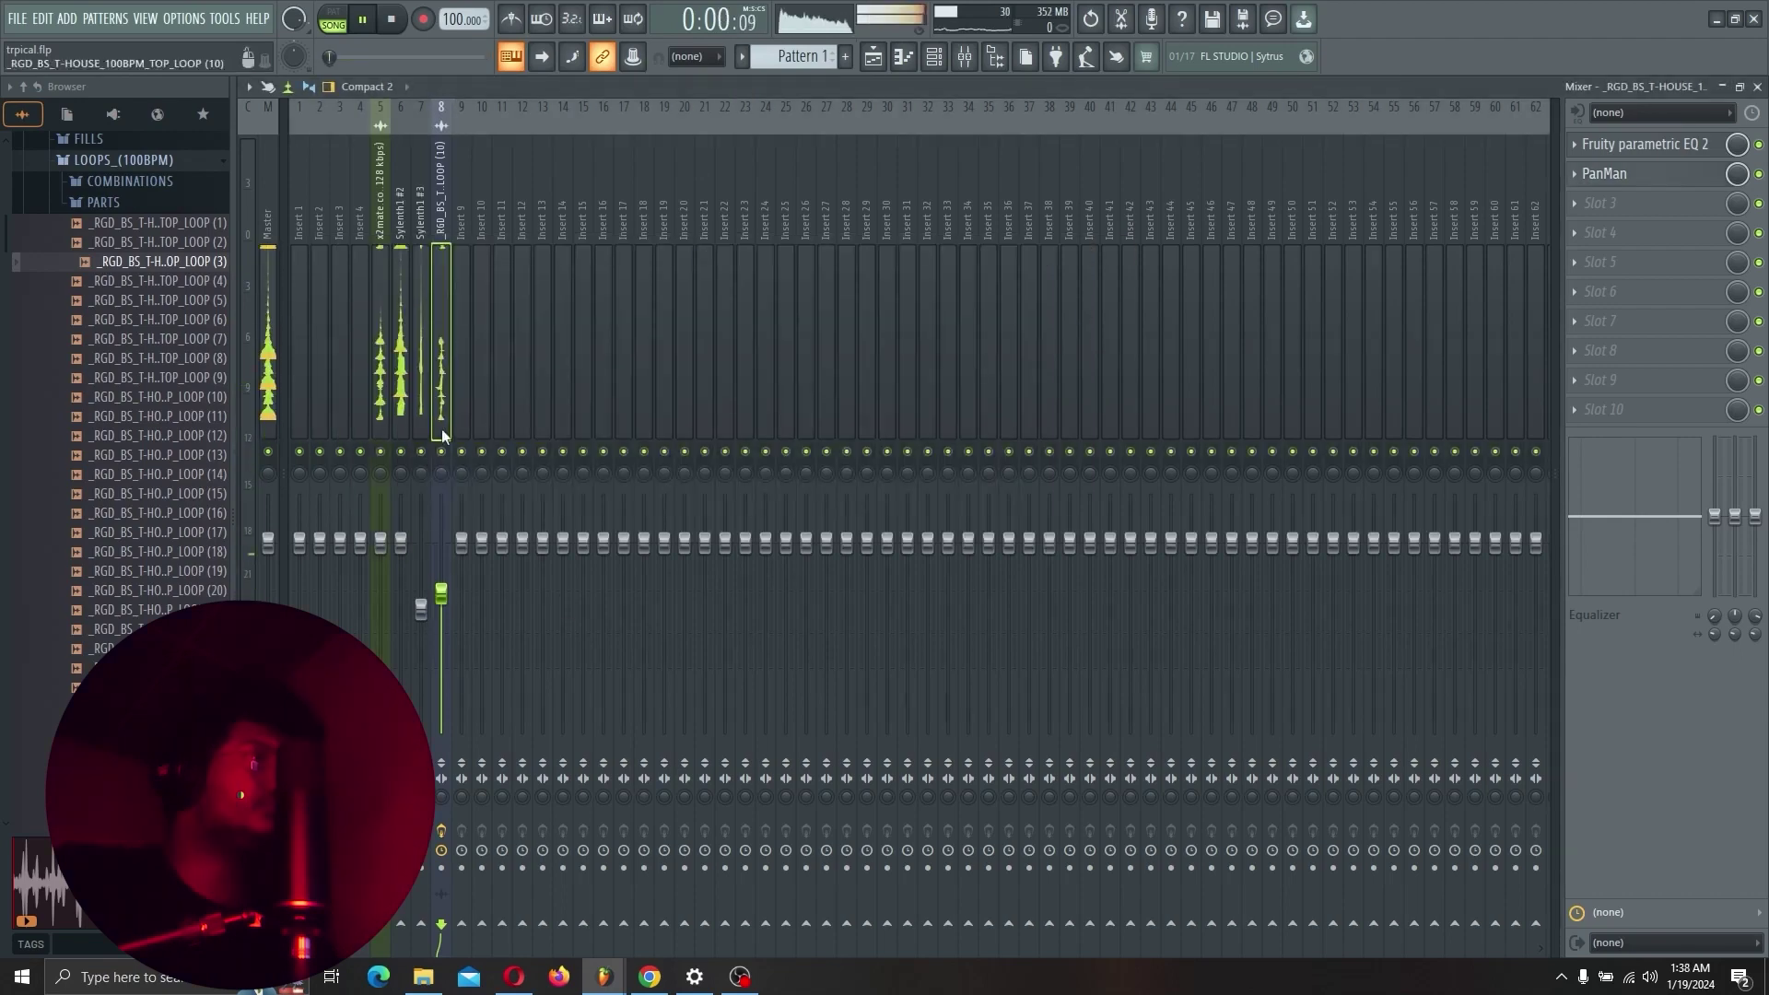
# Audition the snap one-shots in the tropical pack's SNAPS folder, up to SNAP_OS (18).
pyautogui.click(872, 56)
pyautogui.click(129, 162)
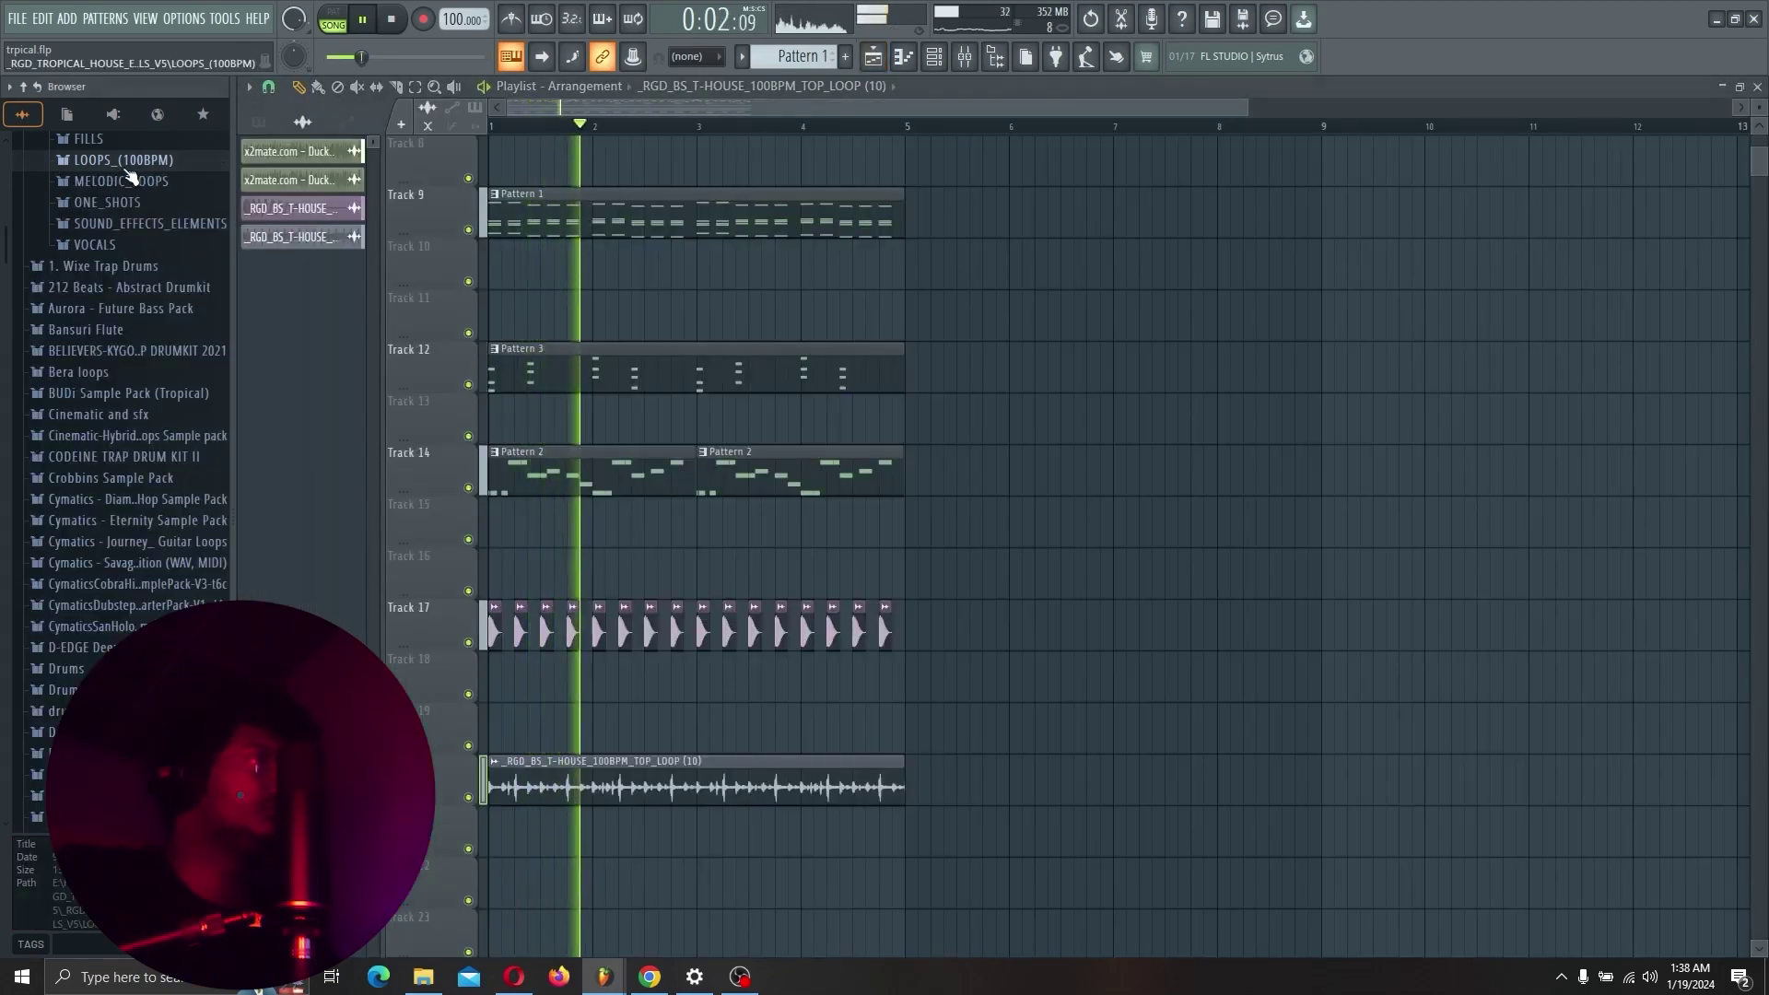
pyautogui.scroll(2, 130, 277)
pyautogui.press('space')
pyautogui.click(105, 361)
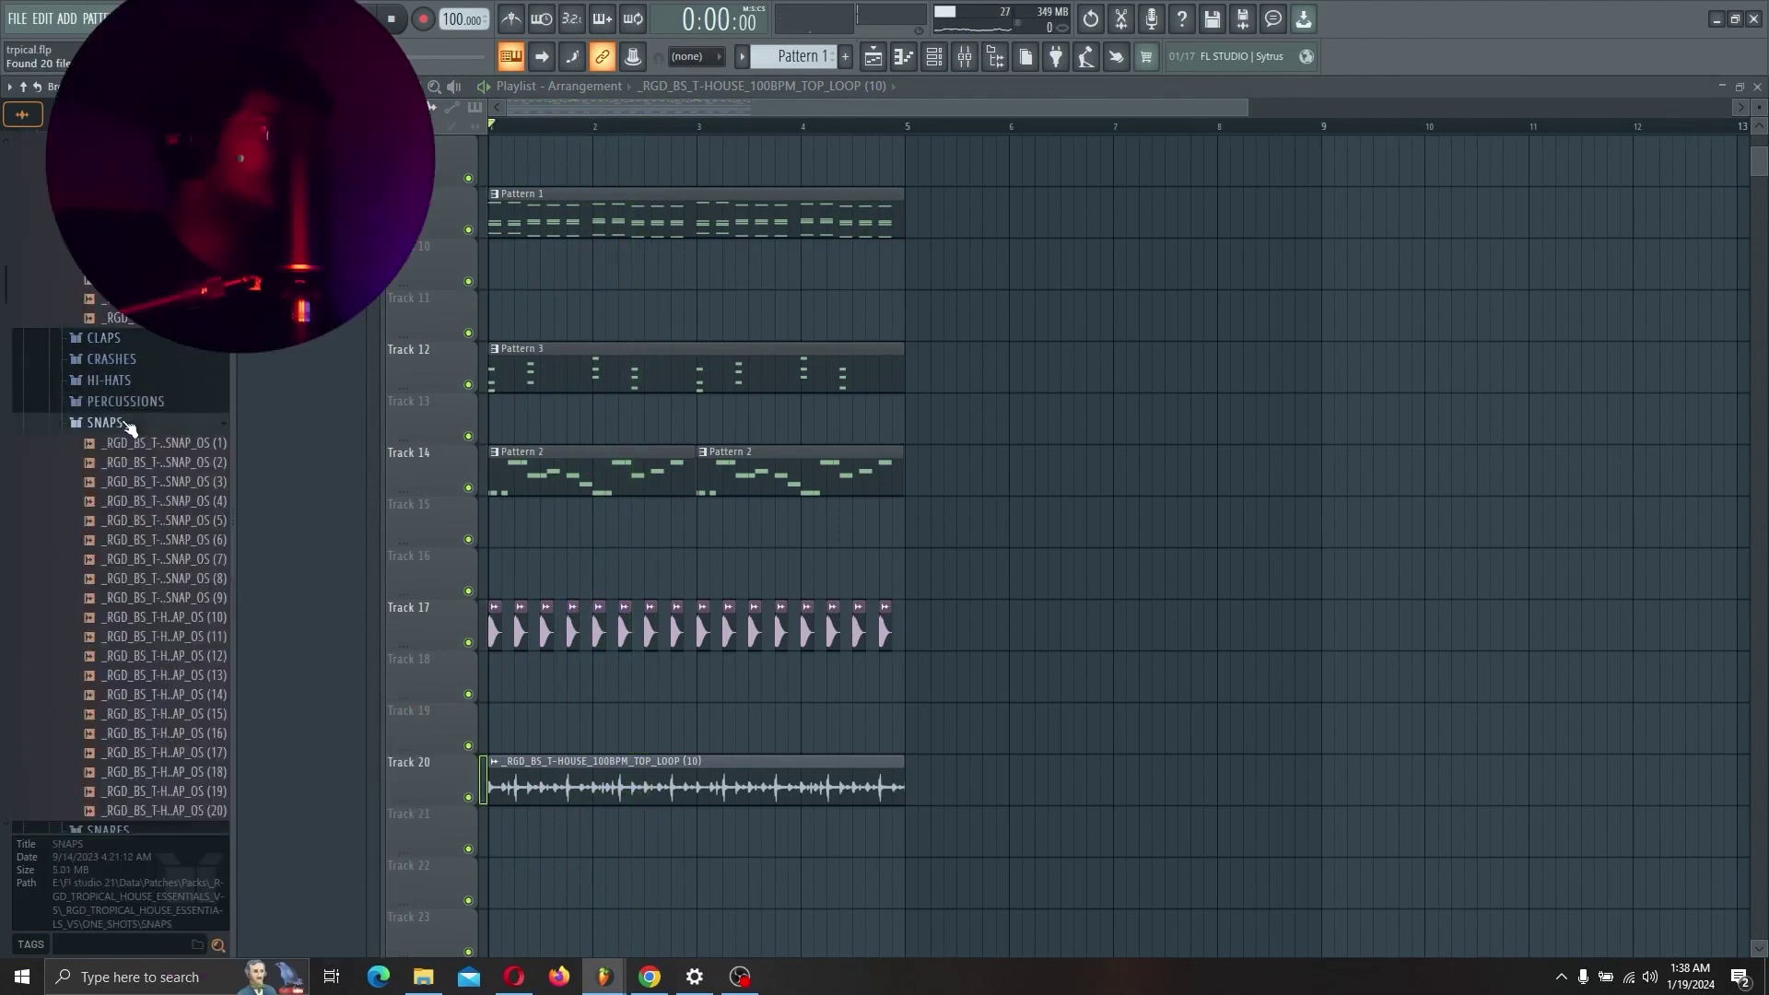
pyautogui.click(166, 484)
pyautogui.click(174, 522)
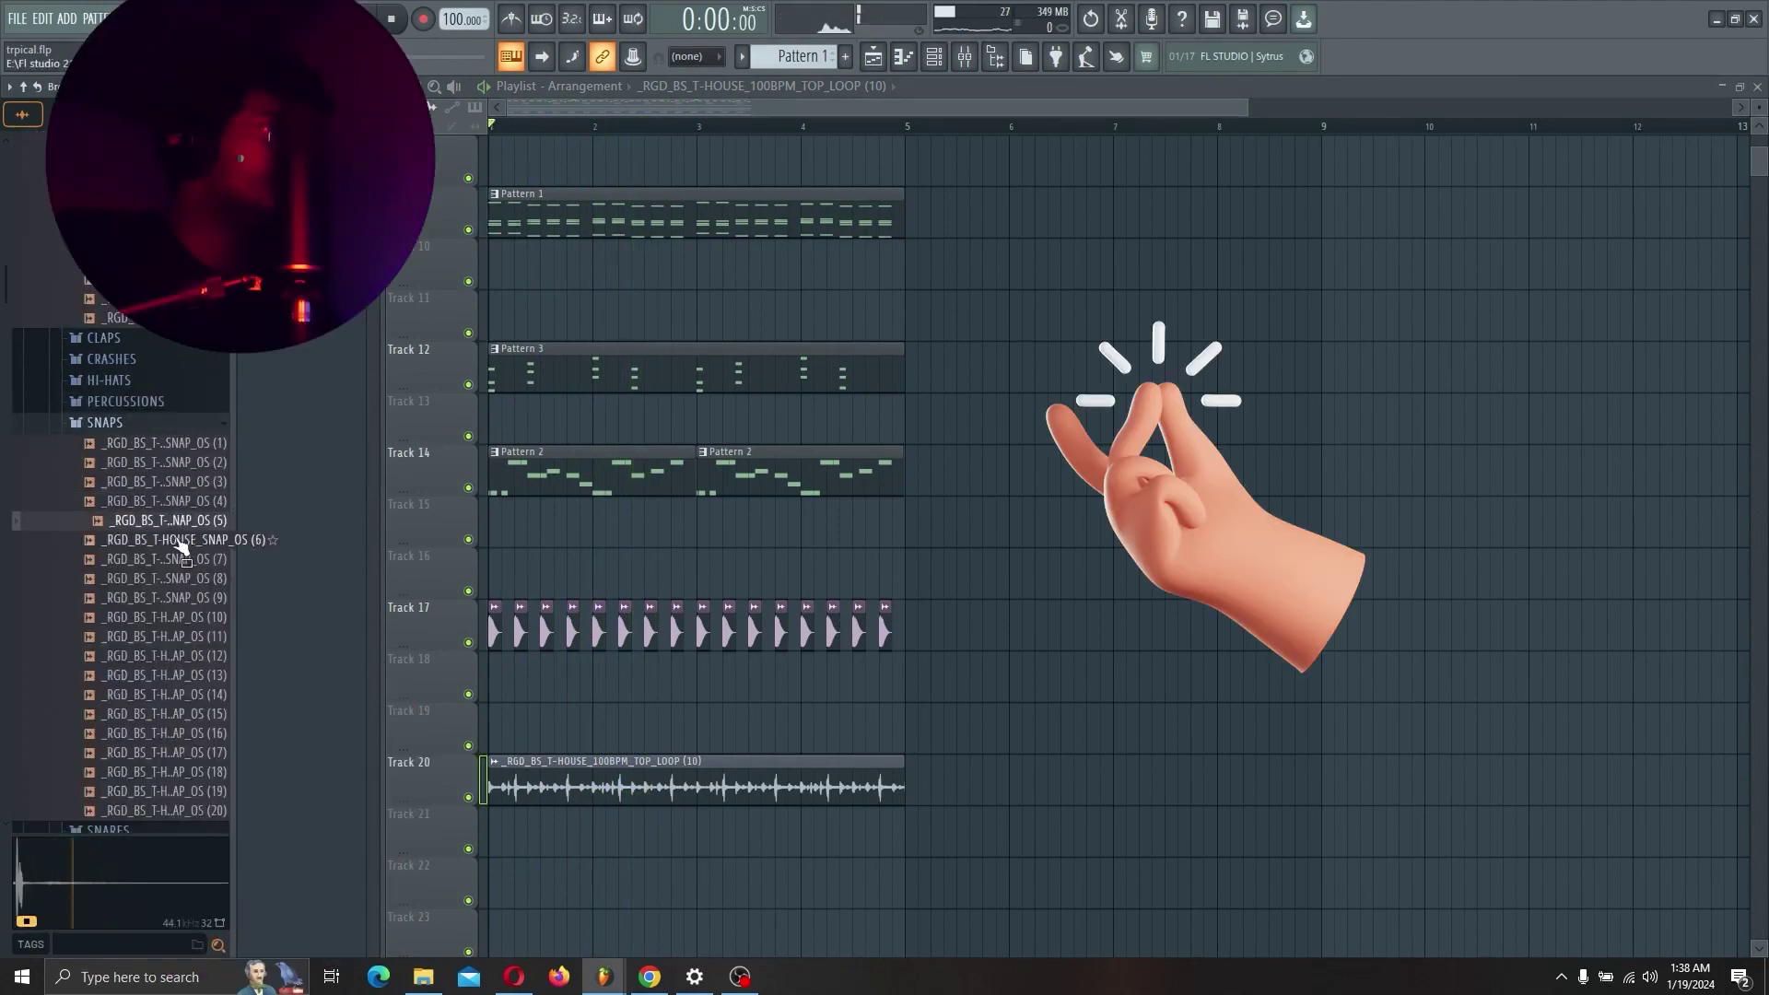
pyautogui.click(180, 581)
pyautogui.click(178, 635)
pyautogui.click(178, 674)
pyautogui.click(179, 694)
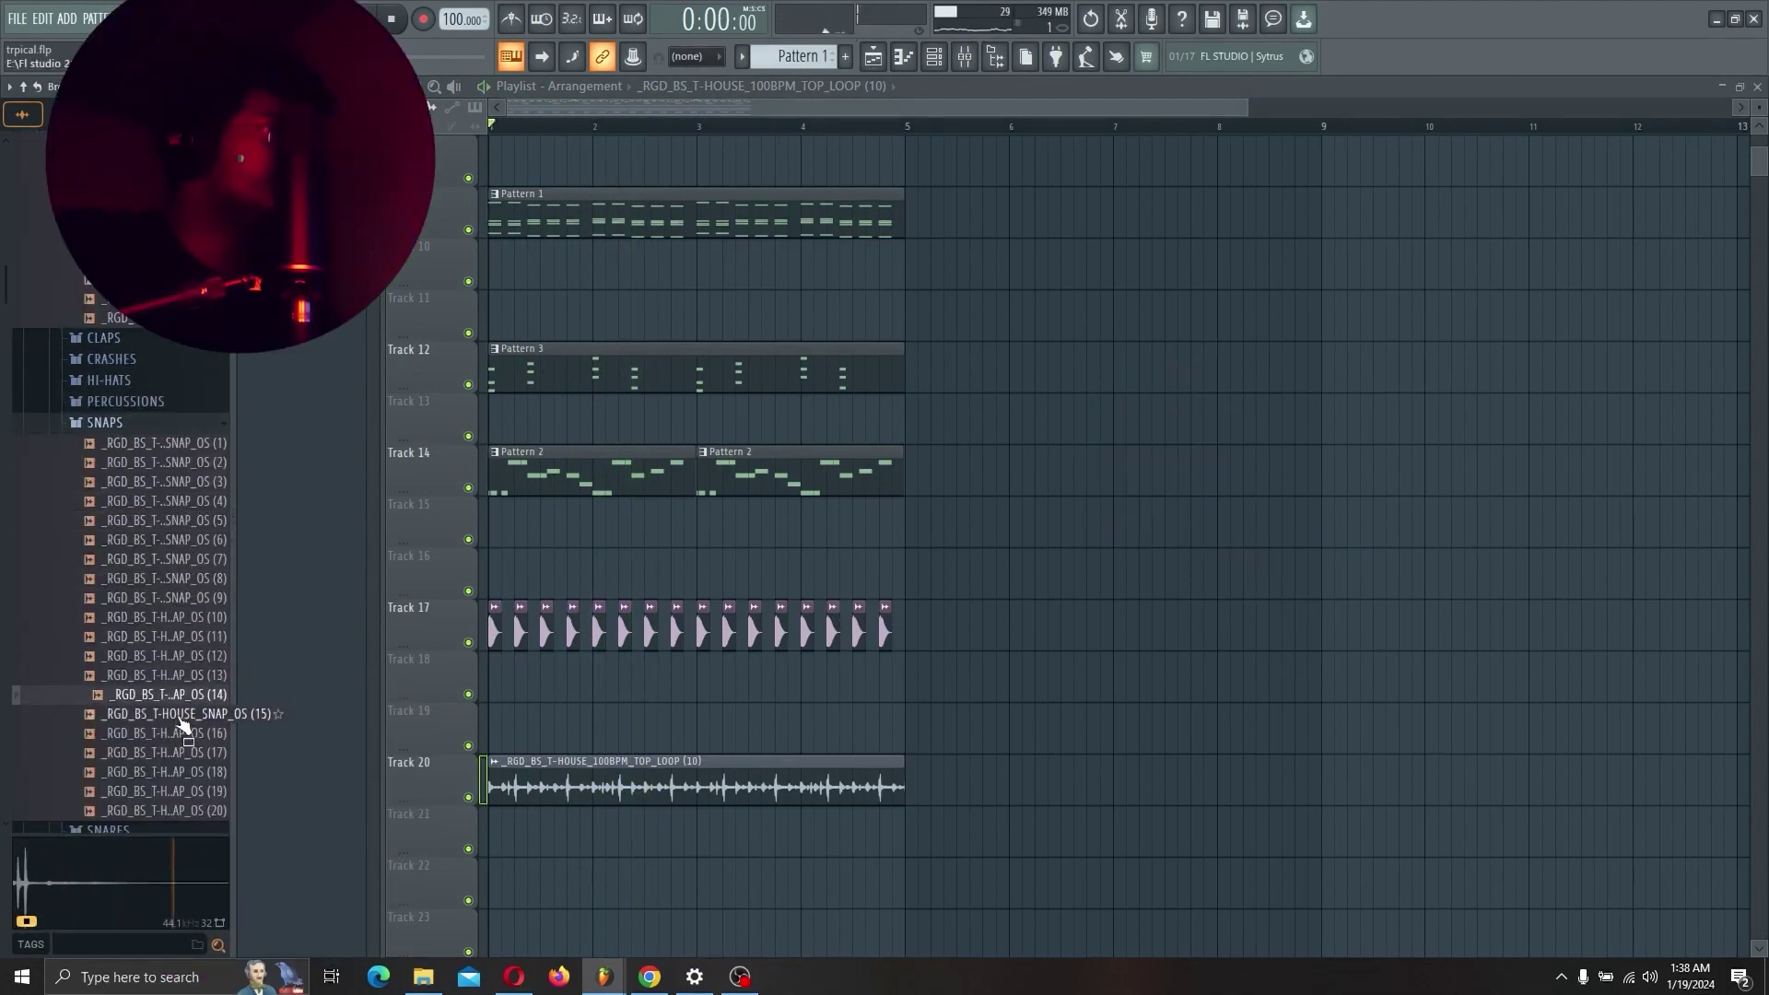
pyautogui.click(181, 733)
pyautogui.click(182, 751)
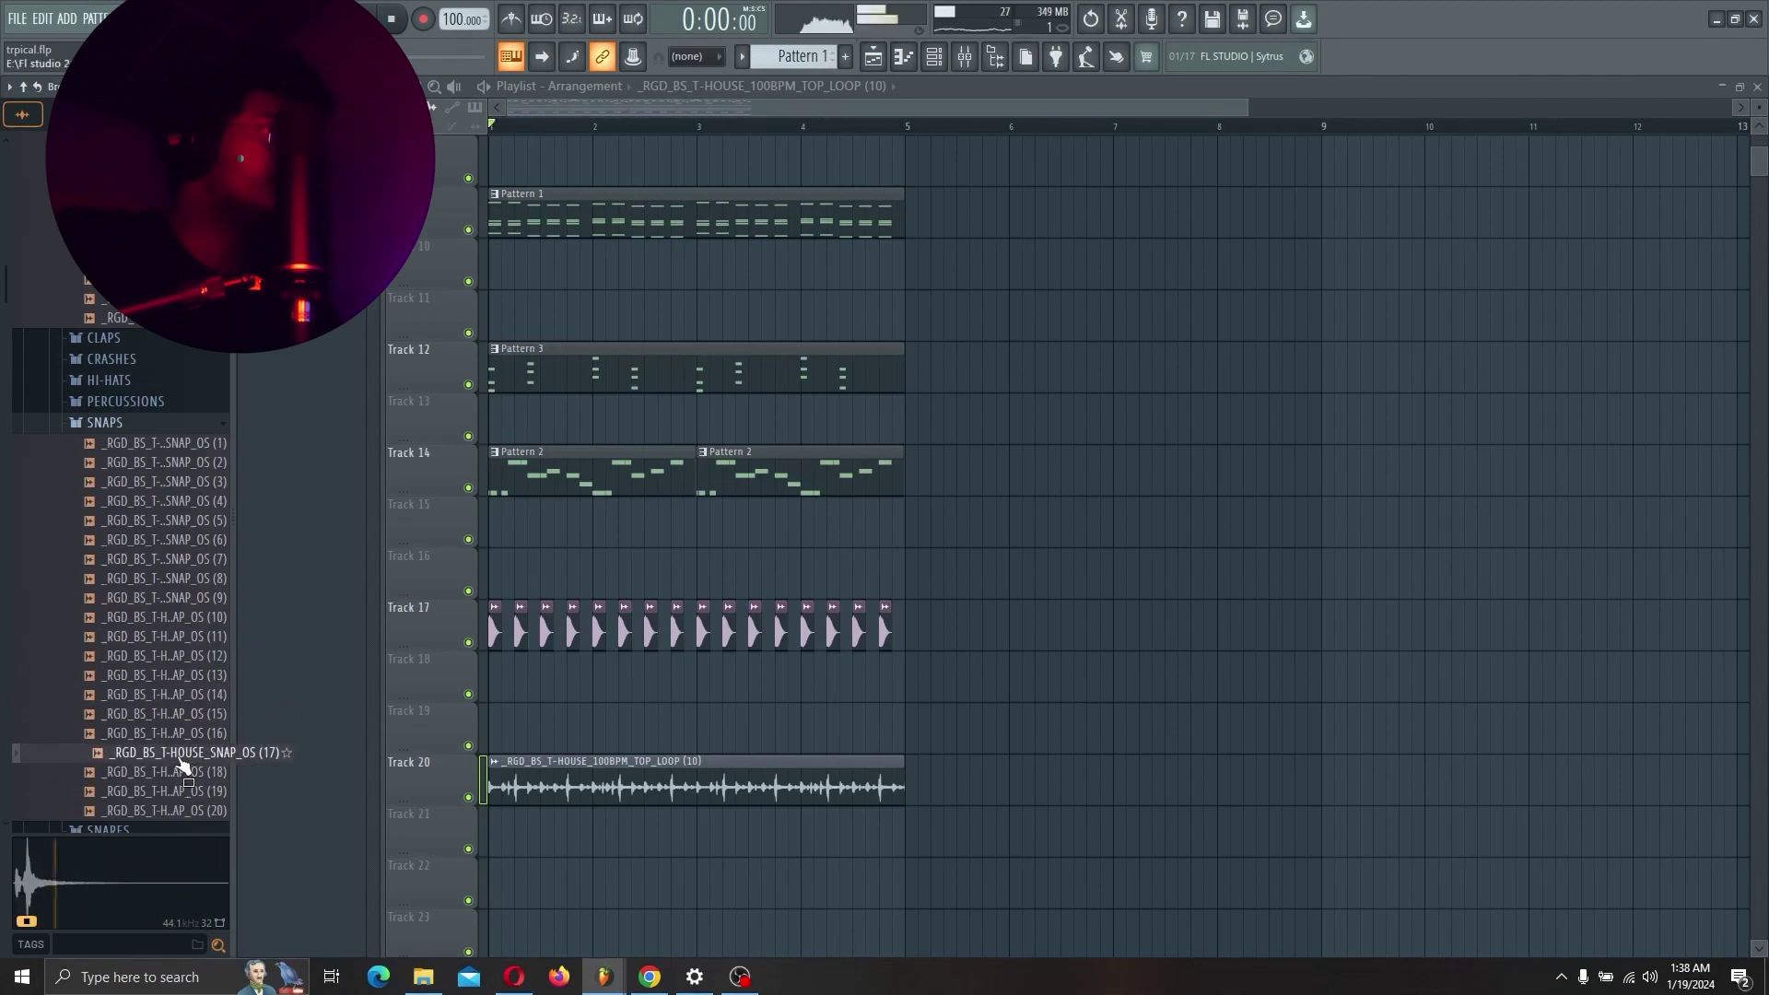
pyautogui.click(175, 773)
# Place SNAP_OS (18) on playlist track 22 on beats 2 and 4 of bars 1 through 4.
pyautogui.click(176, 773)
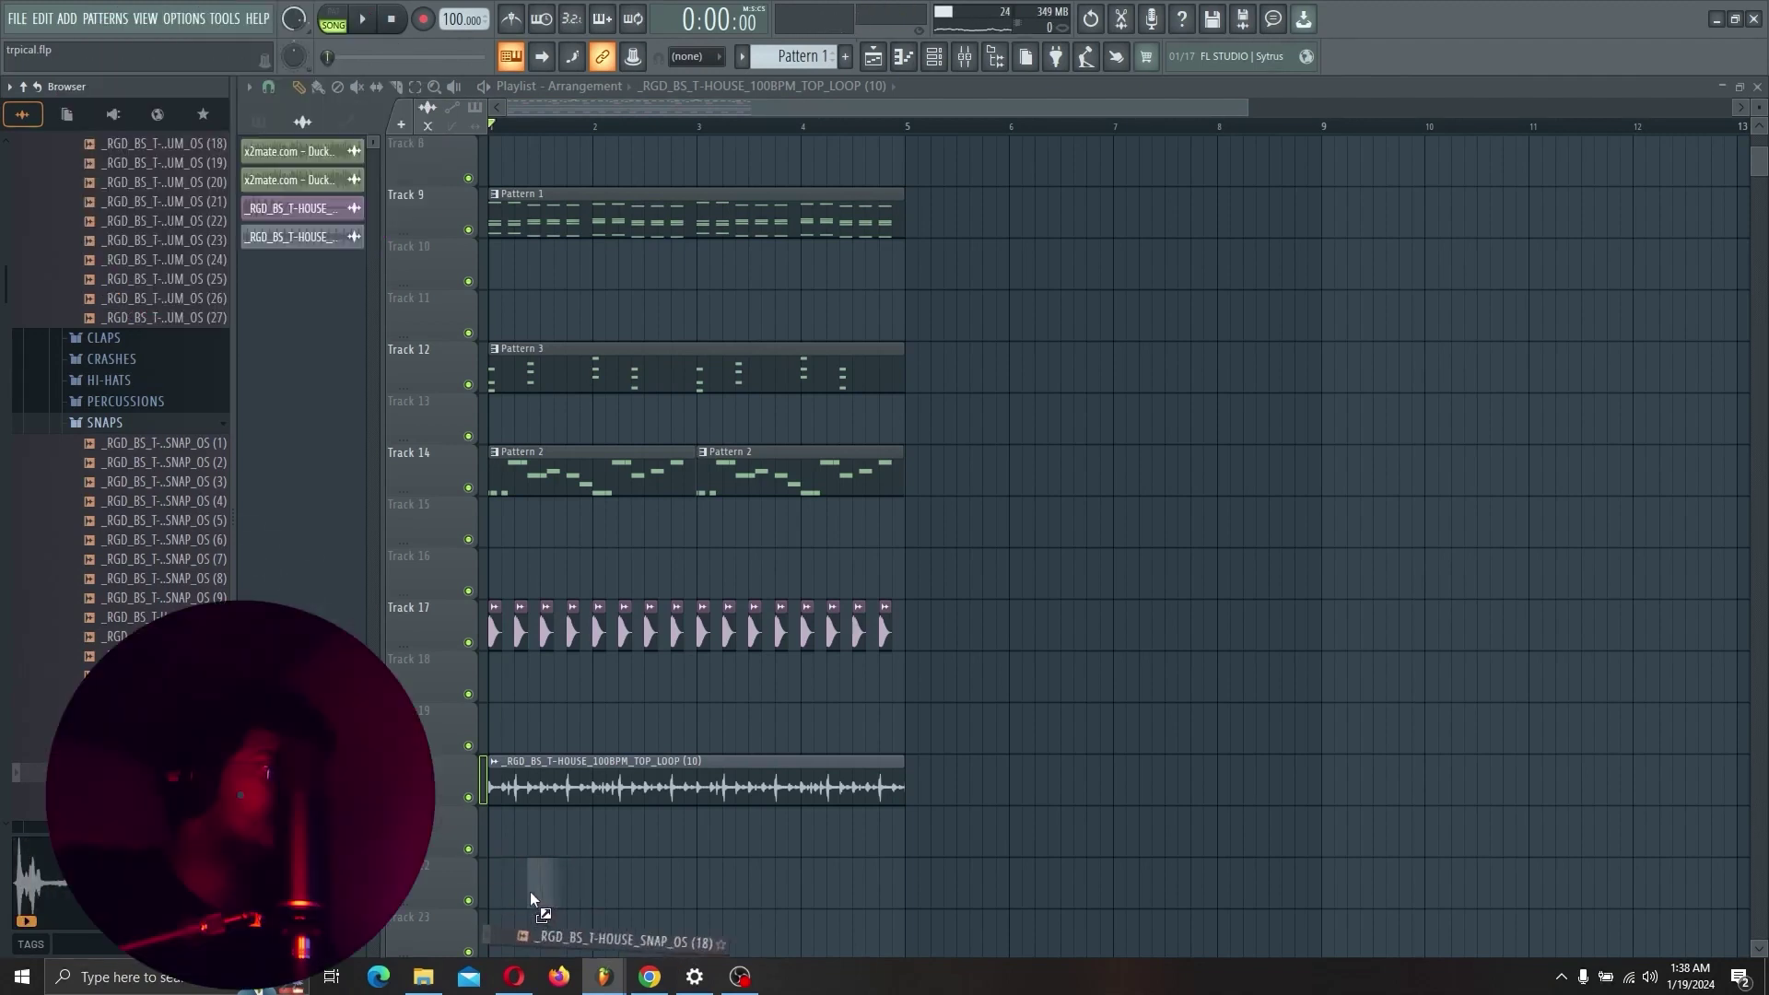
pyautogui.moveTo(512, 886); pyautogui.dragTo(515, 886)
pyautogui.press('space')
pyautogui.click(570, 886)
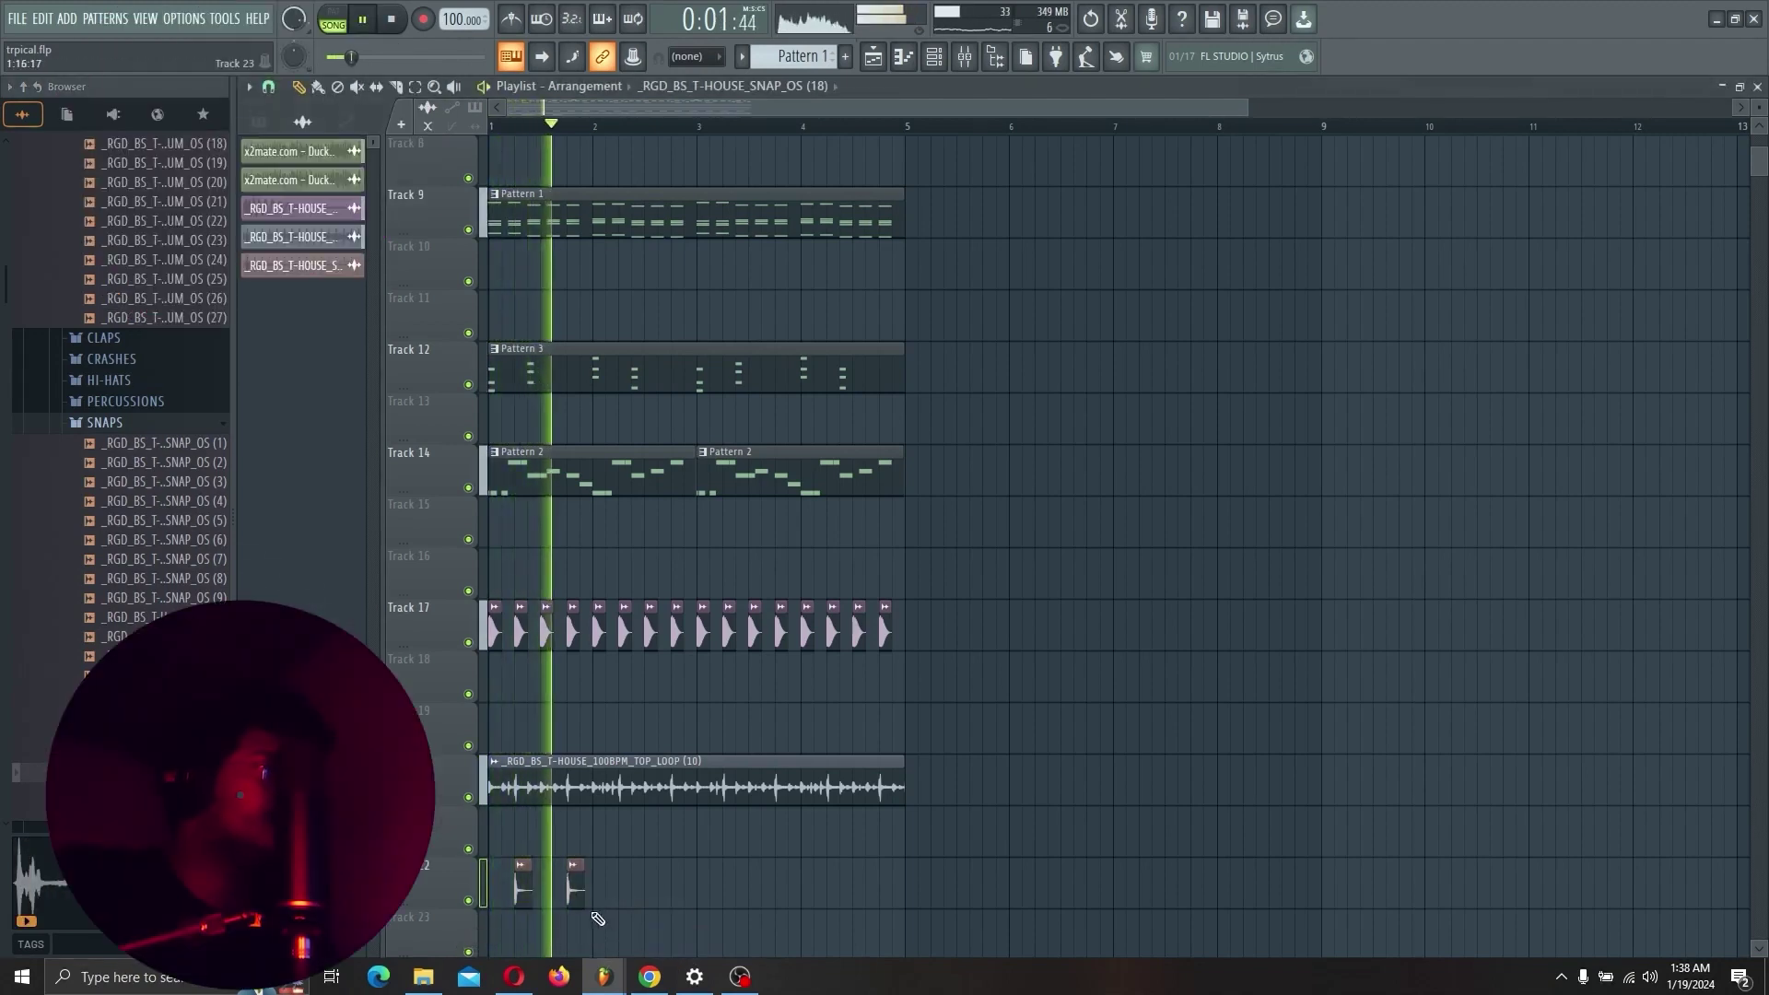
pyautogui.click(625, 887)
pyautogui.click(678, 887)
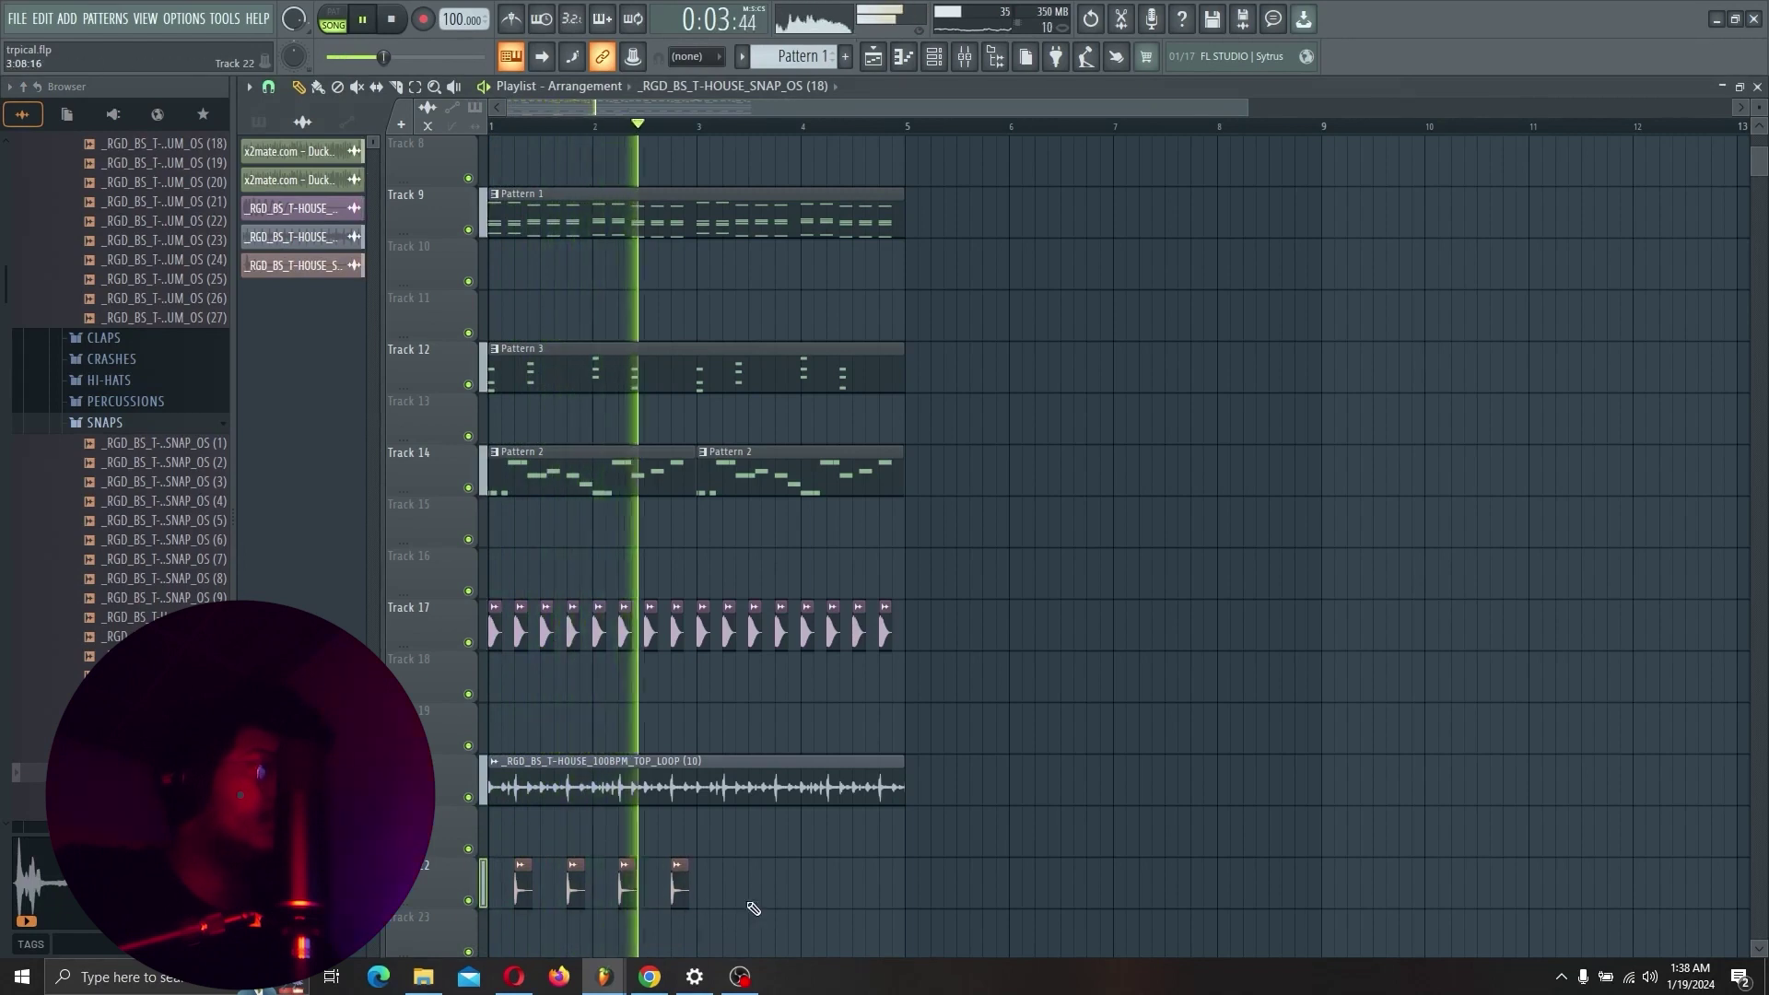
pyautogui.scroll(-3, 730, 872)
pyautogui.scroll(-2, 729, 872)
pyautogui.click(730, 631)
pyautogui.click(782, 631)
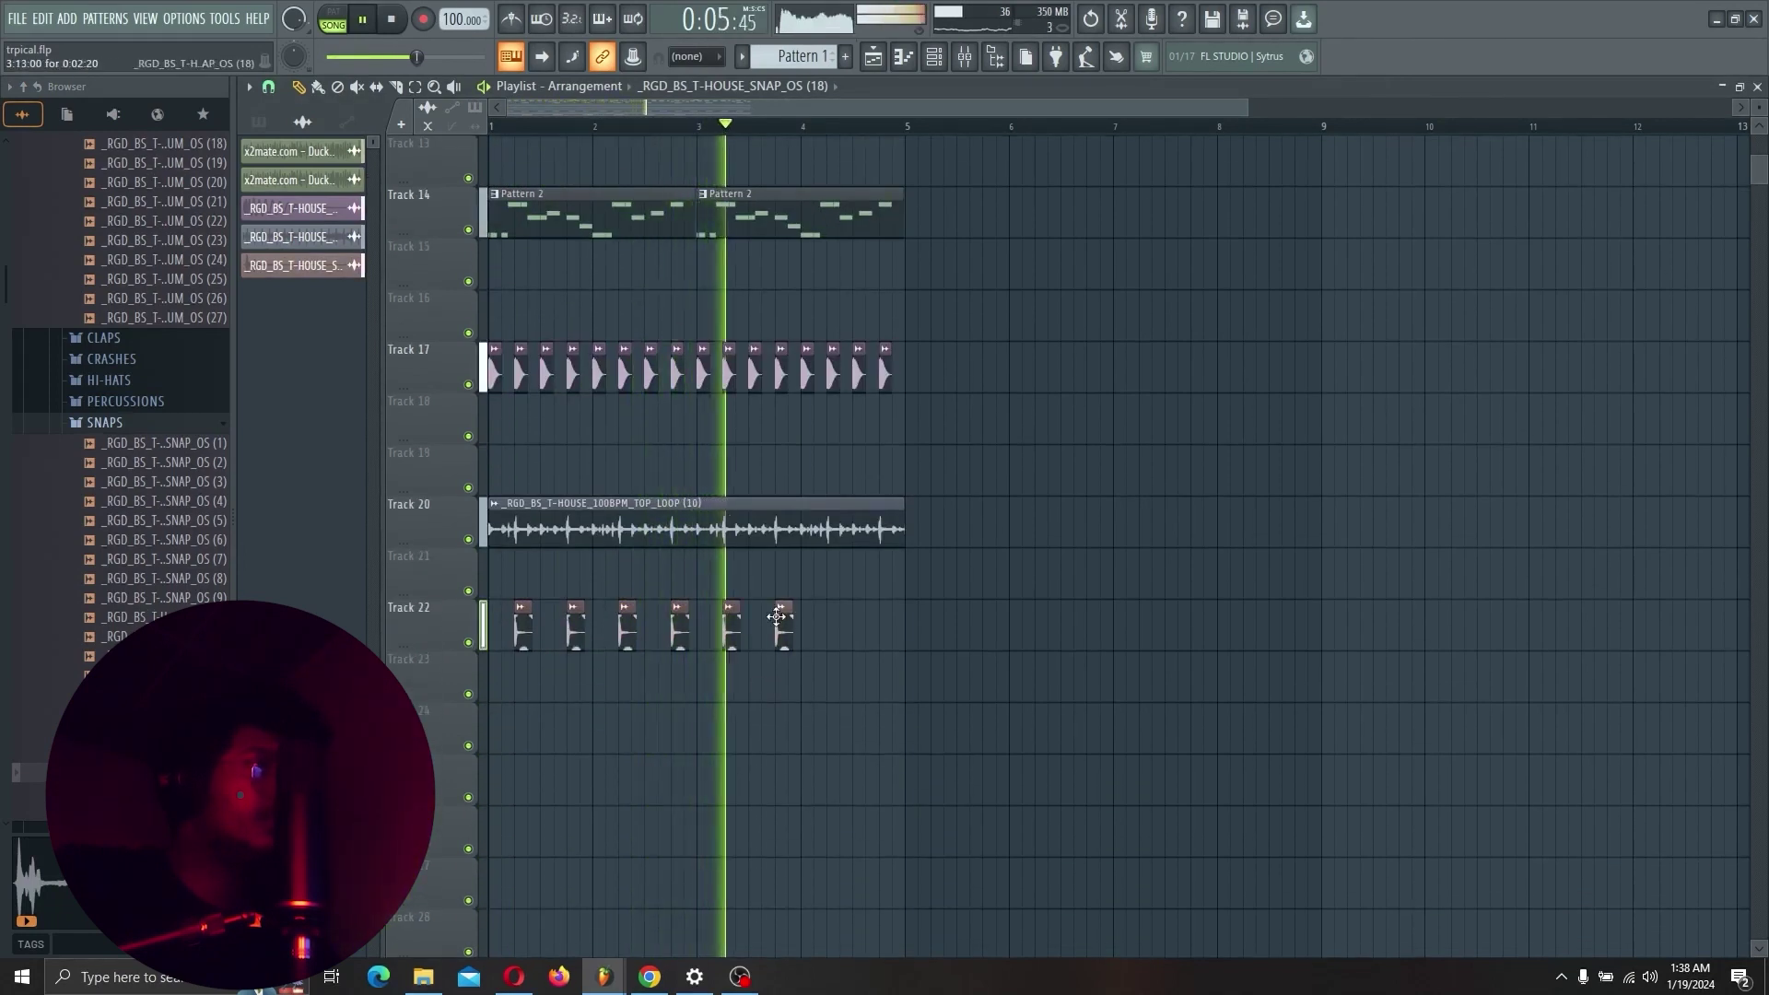
pyautogui.click(833, 633)
pyautogui.click(884, 640)
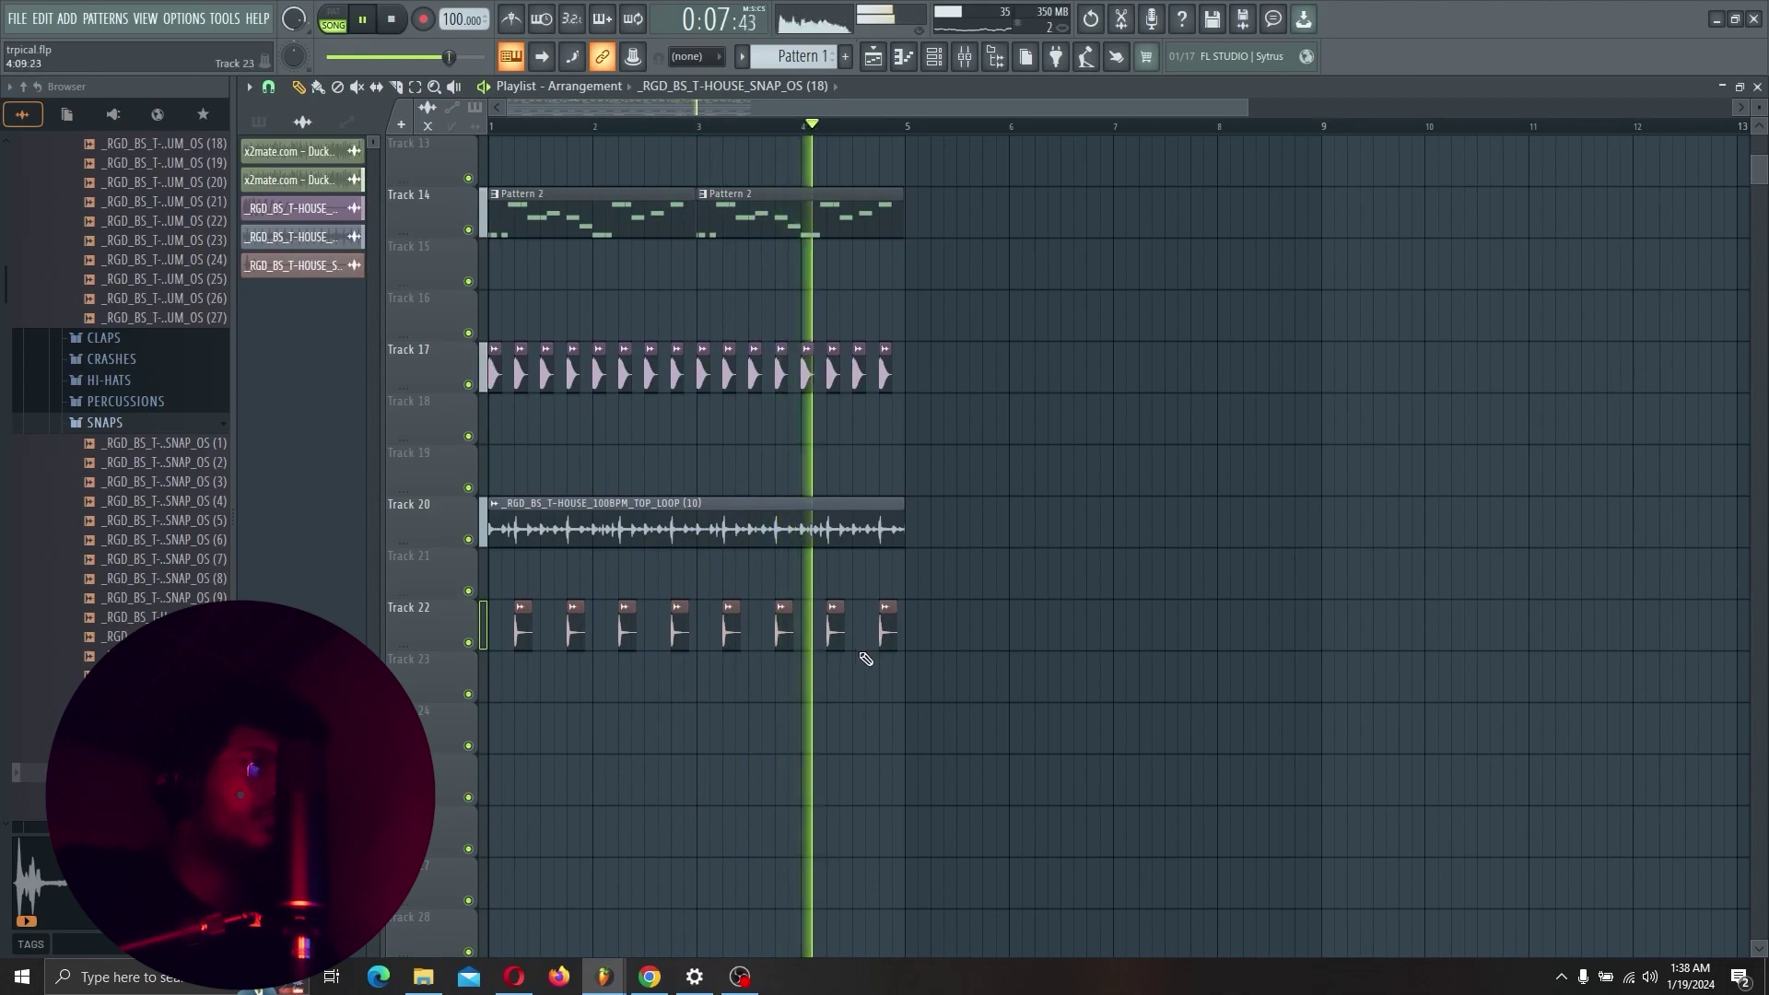
# Route the snap to mixer track 9 and add Fruity Reeverb 2 in its first slot with the wet level at 50%.
pyautogui.doubleClick(835, 637)
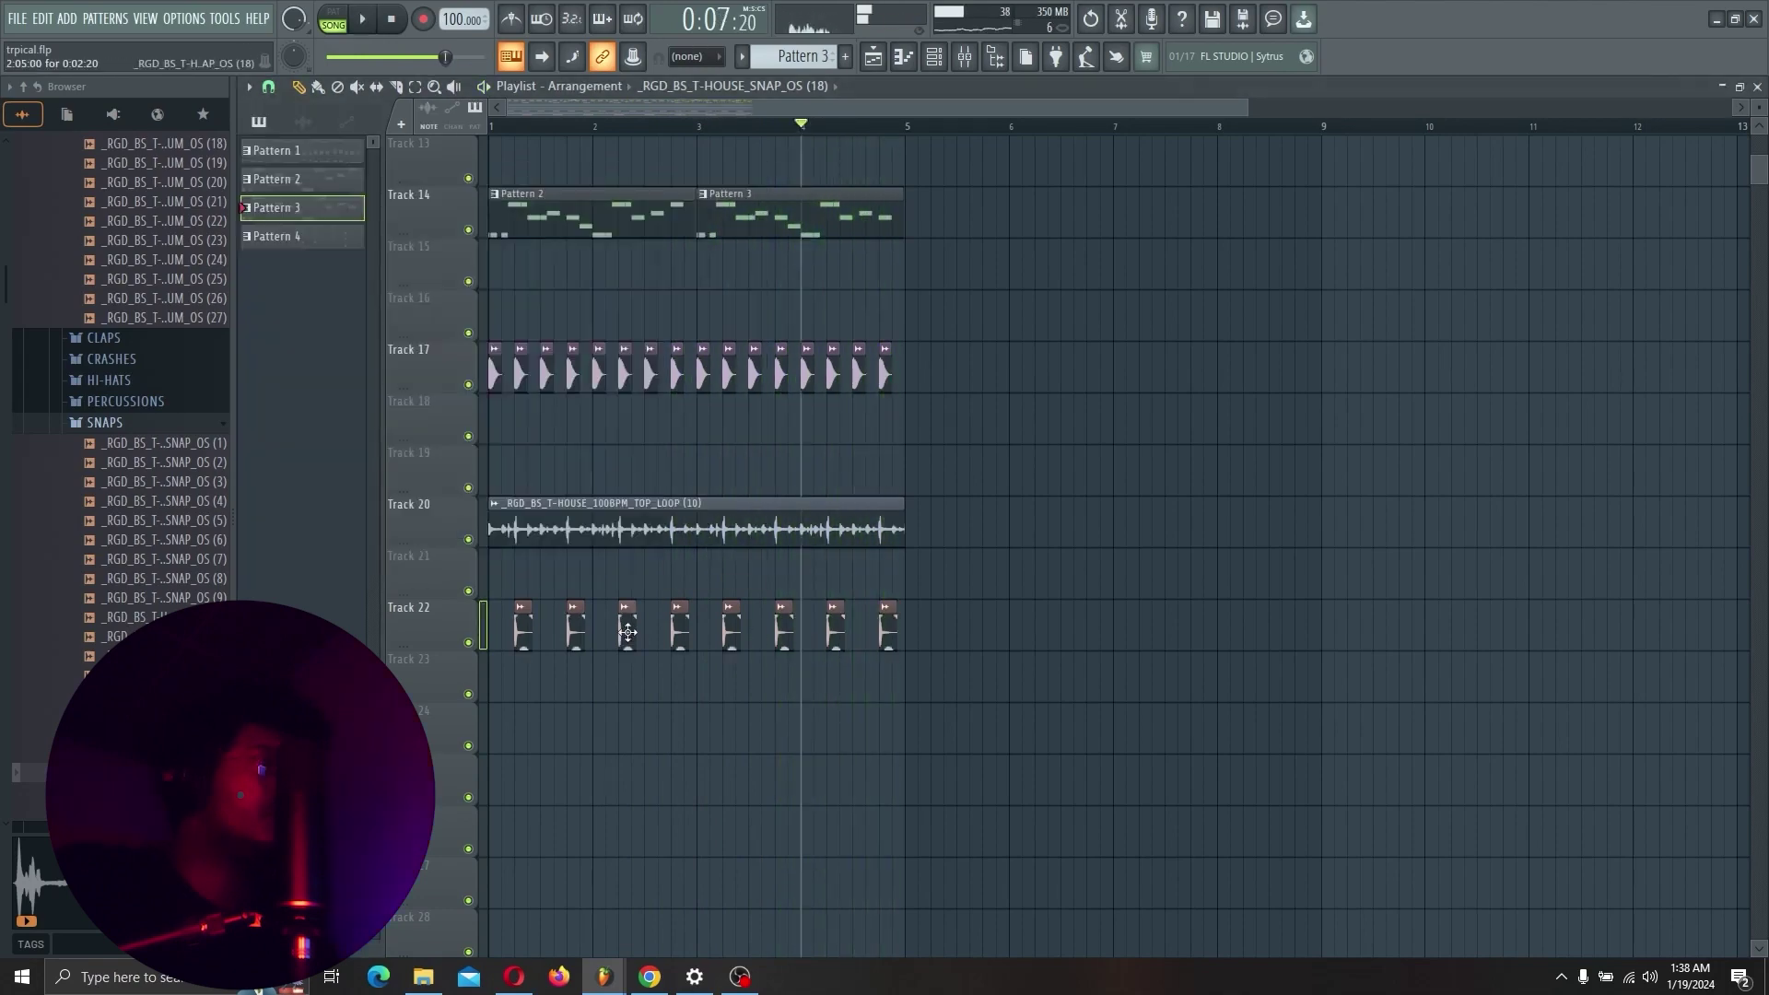
pyautogui.doubleClick(625, 634)
pyautogui.hotkey('ctrl', 'l')
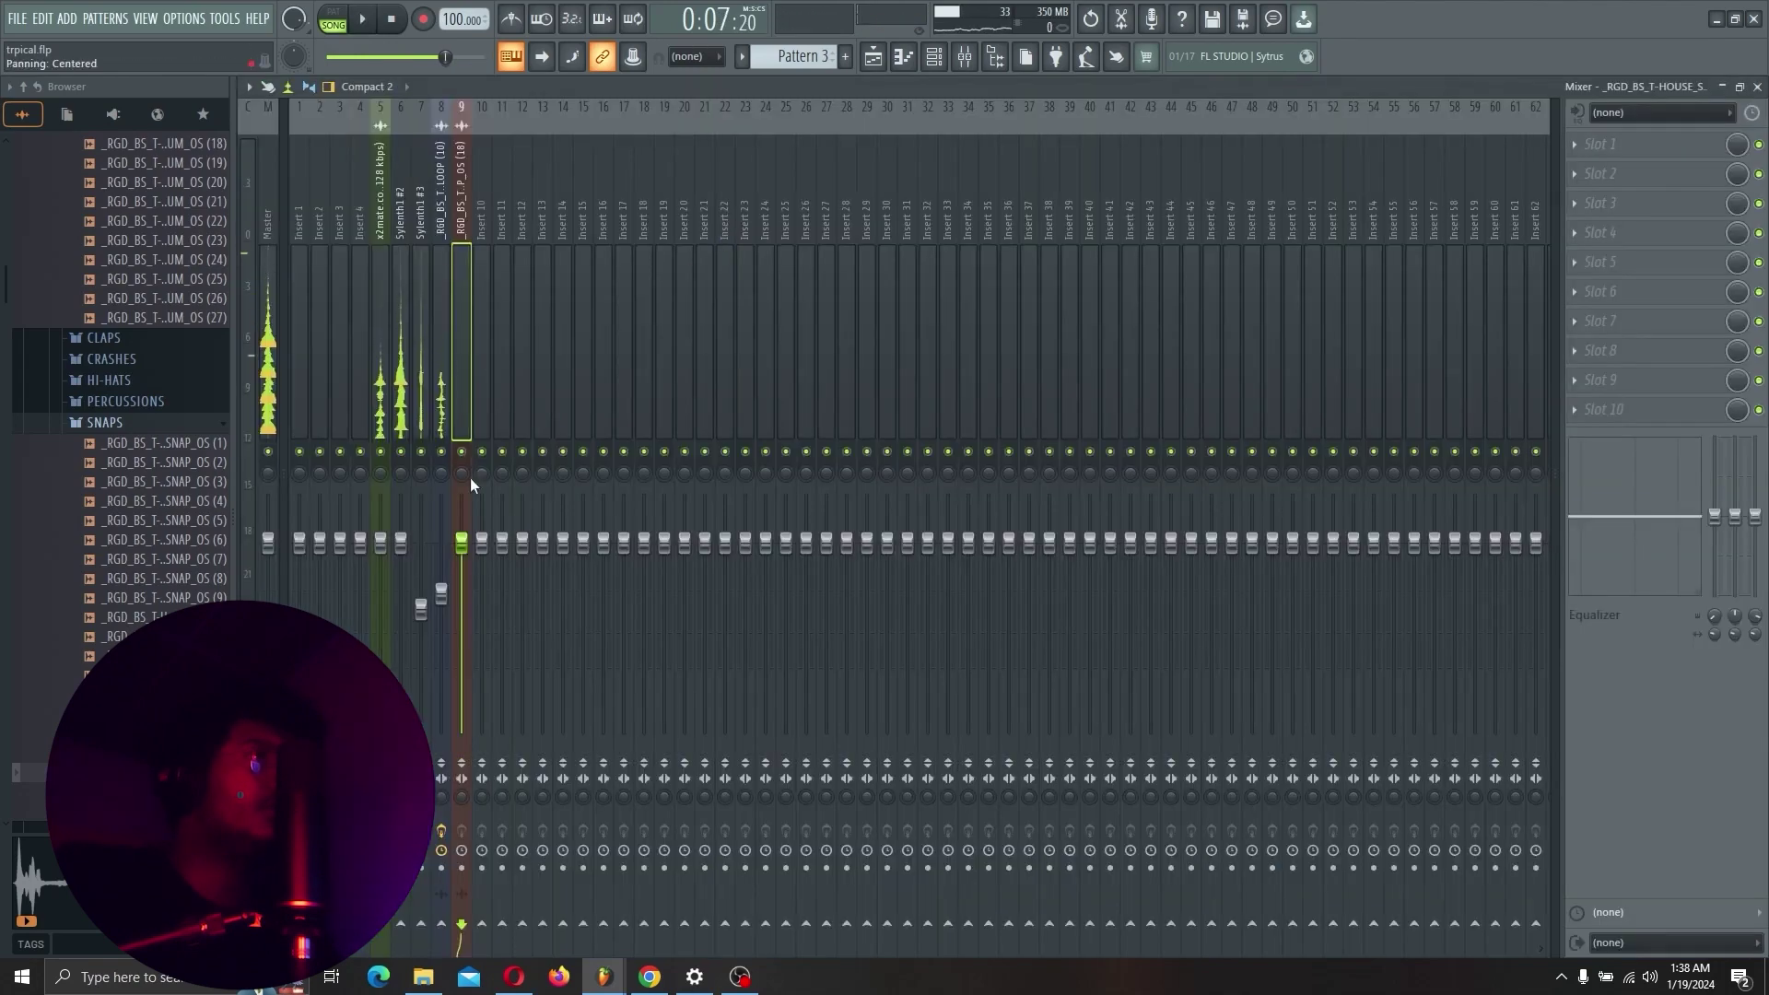
pyautogui.press('space')
pyautogui.click(1600, 144)
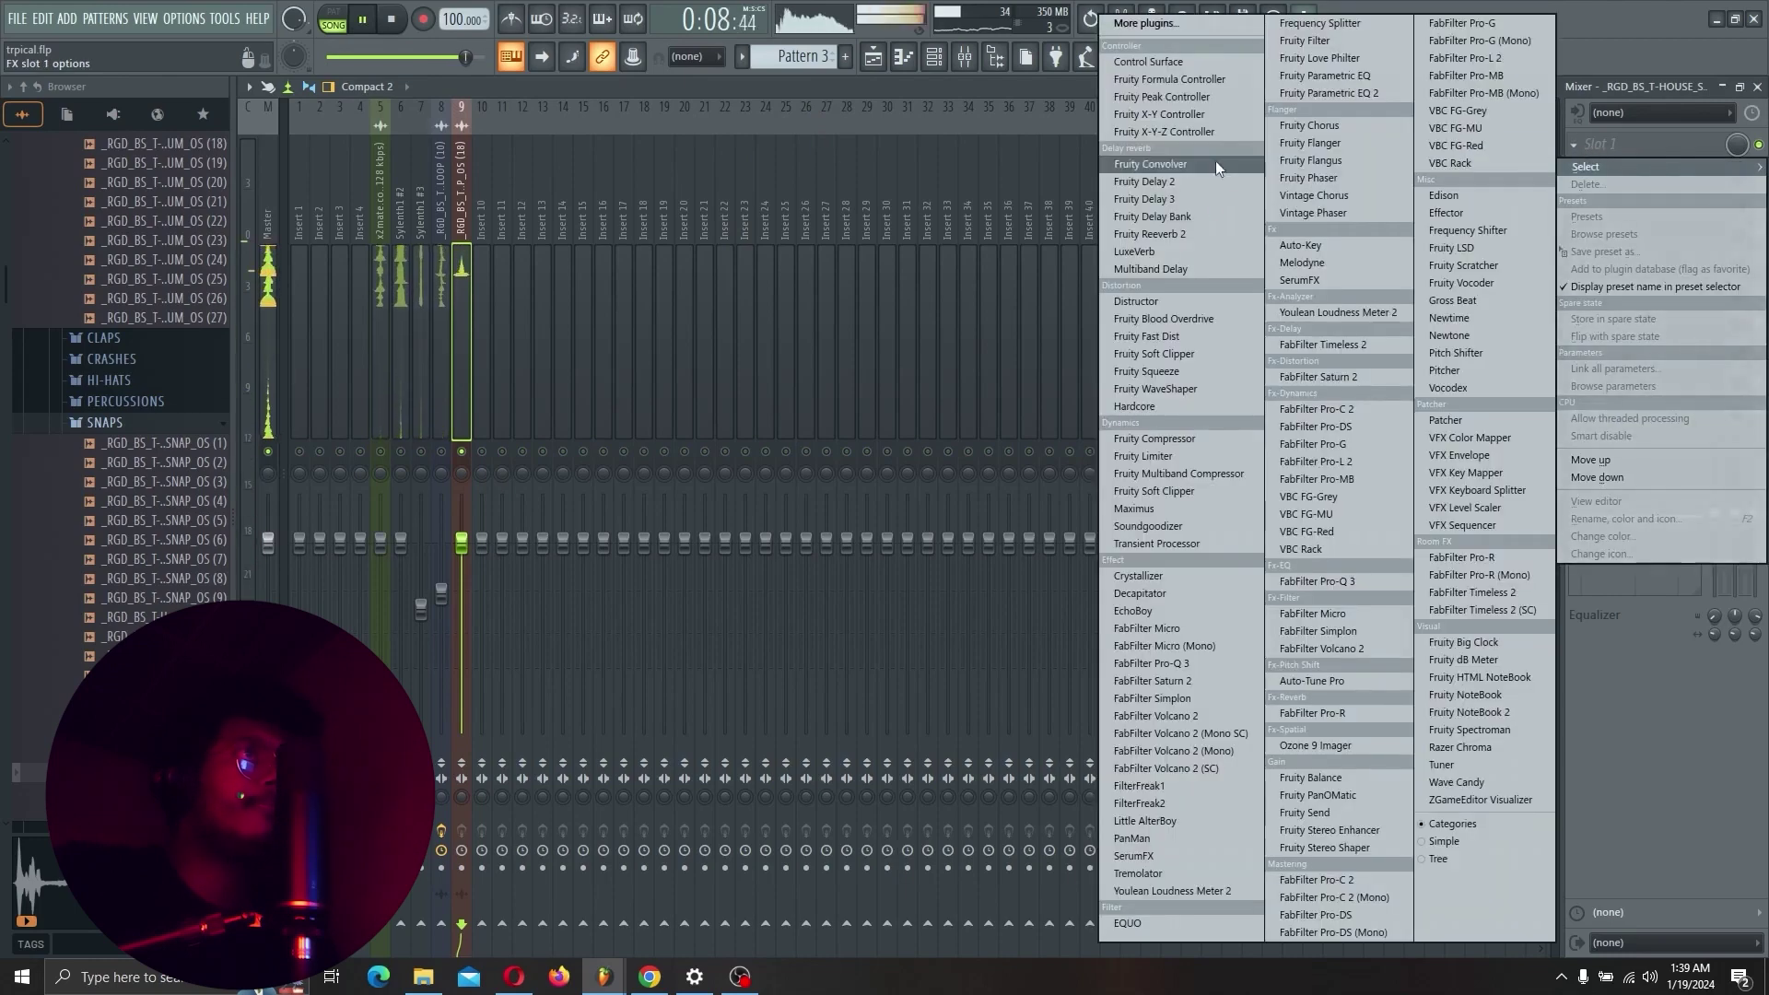
pyautogui.click(1198, 234)
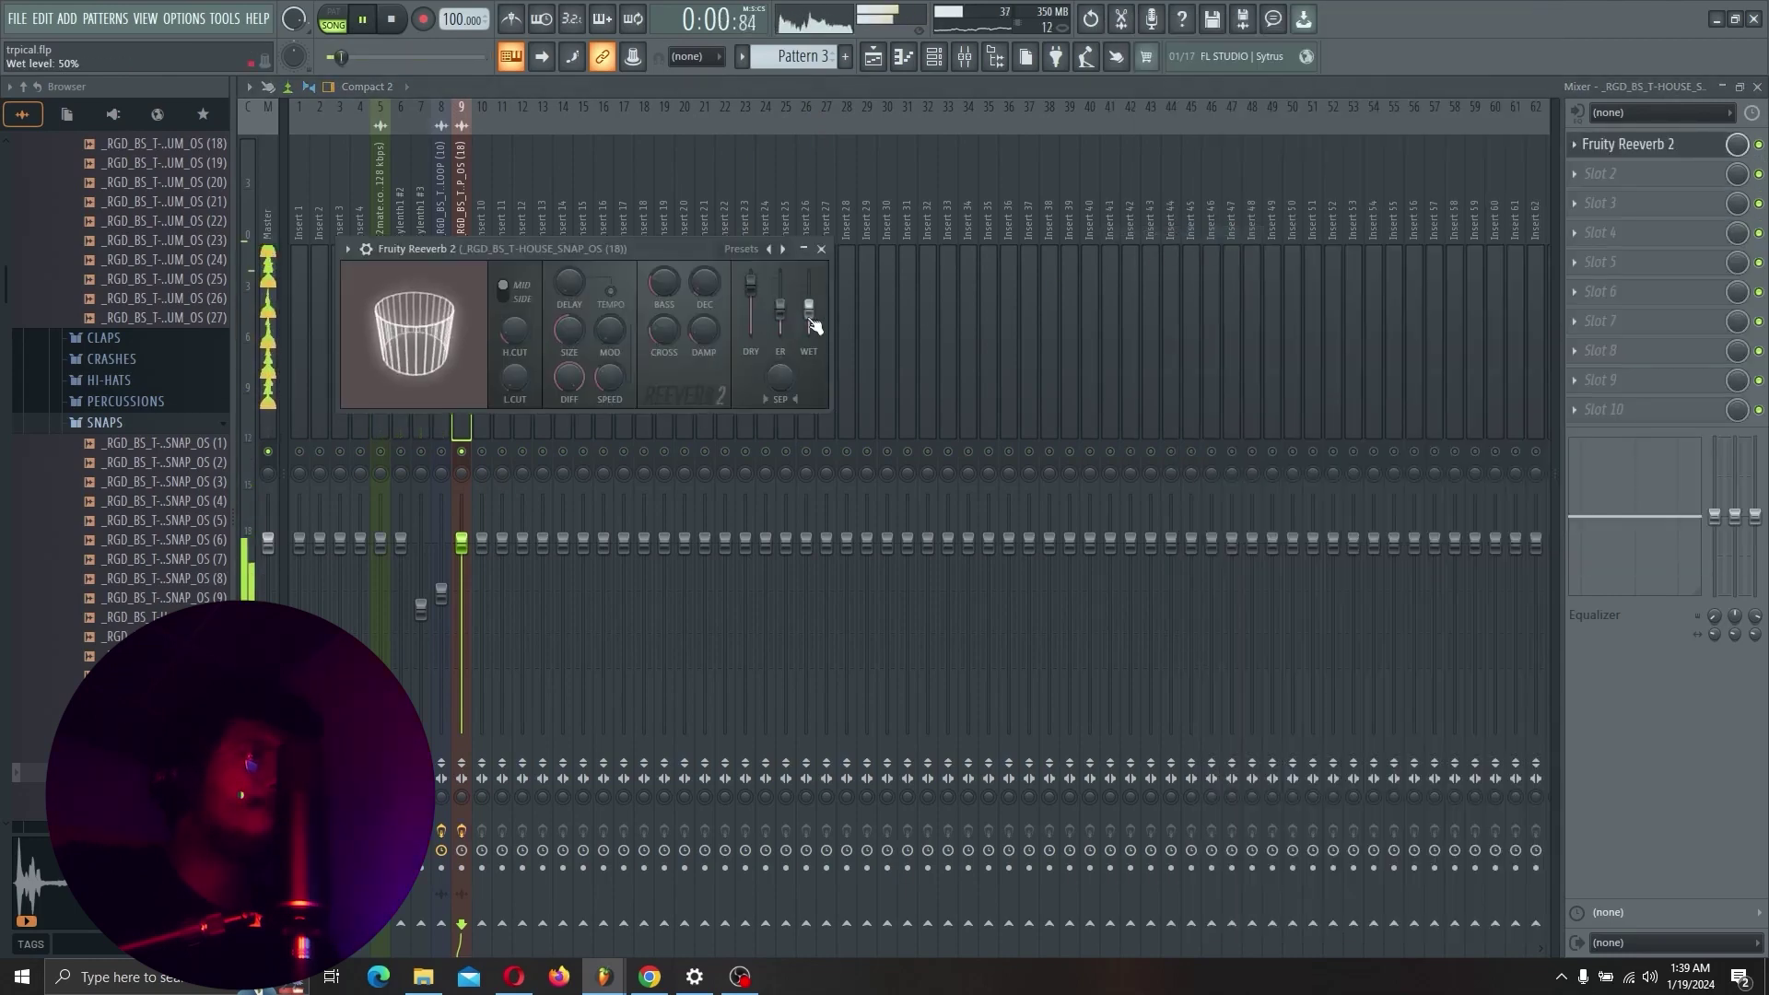
pyautogui.click(821, 249)
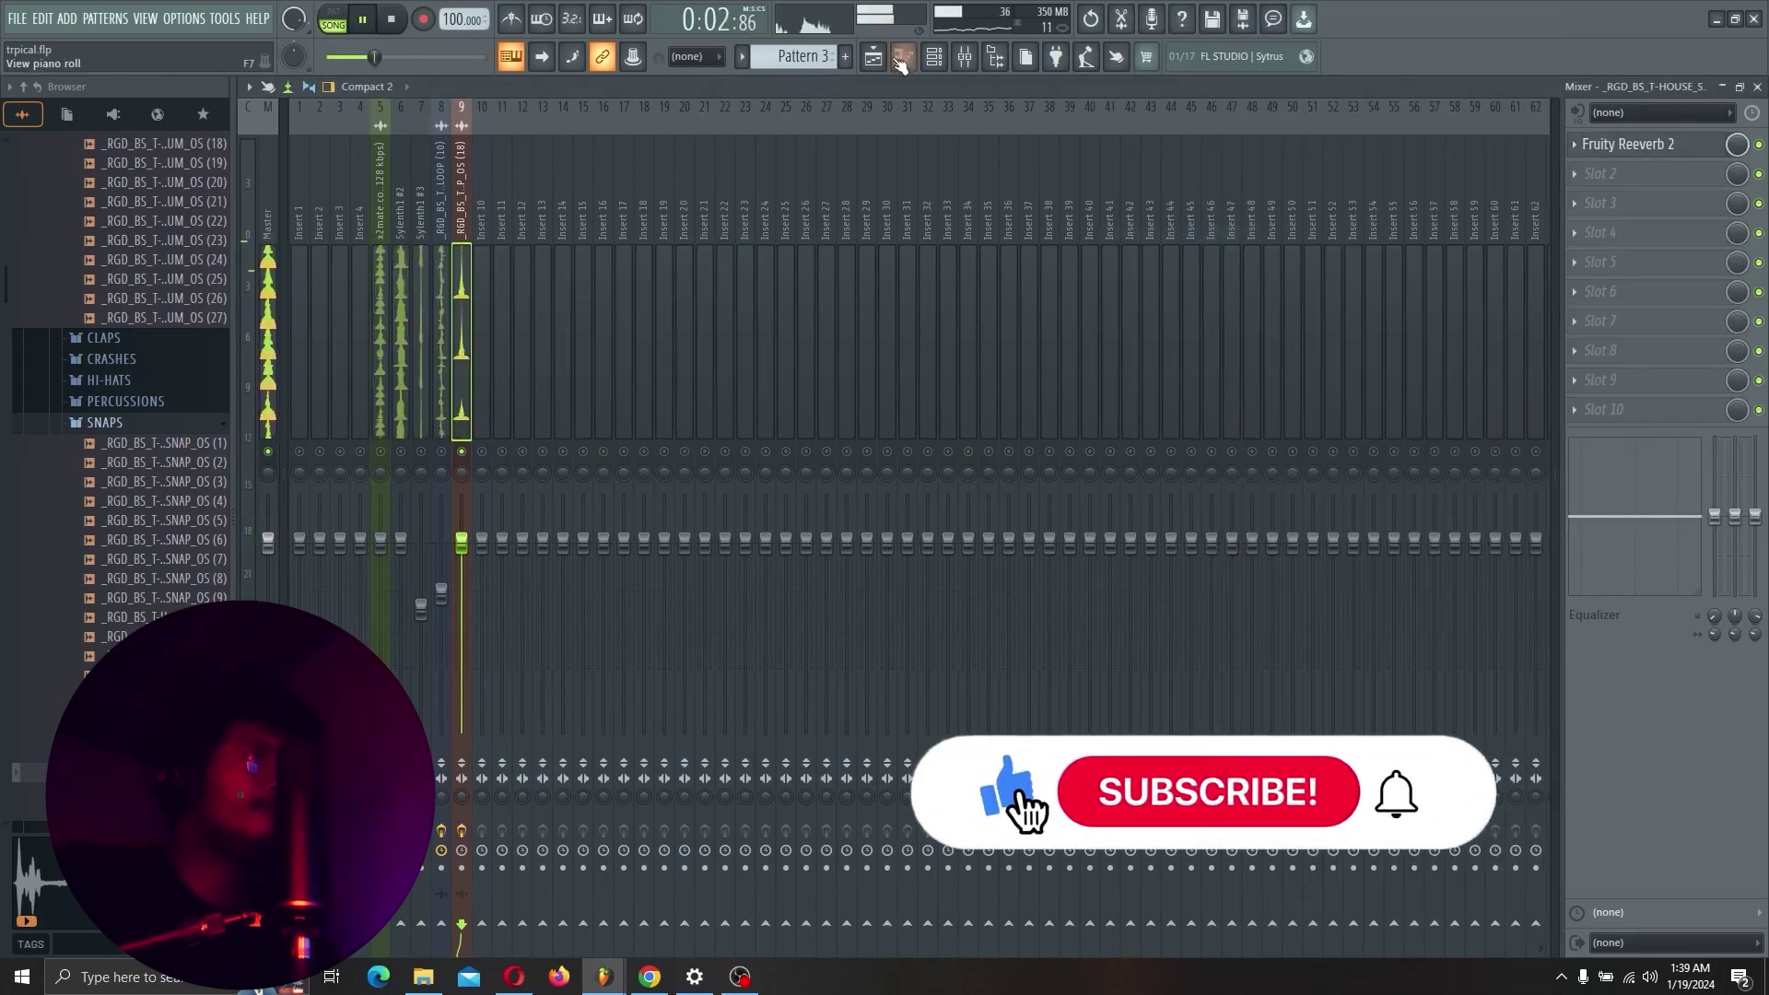
# Return to the playlist and open the dry folder of vocal chops pack pt 2 in the sample browser.
pyautogui.click(873, 57)
pyautogui.click(964, 57)
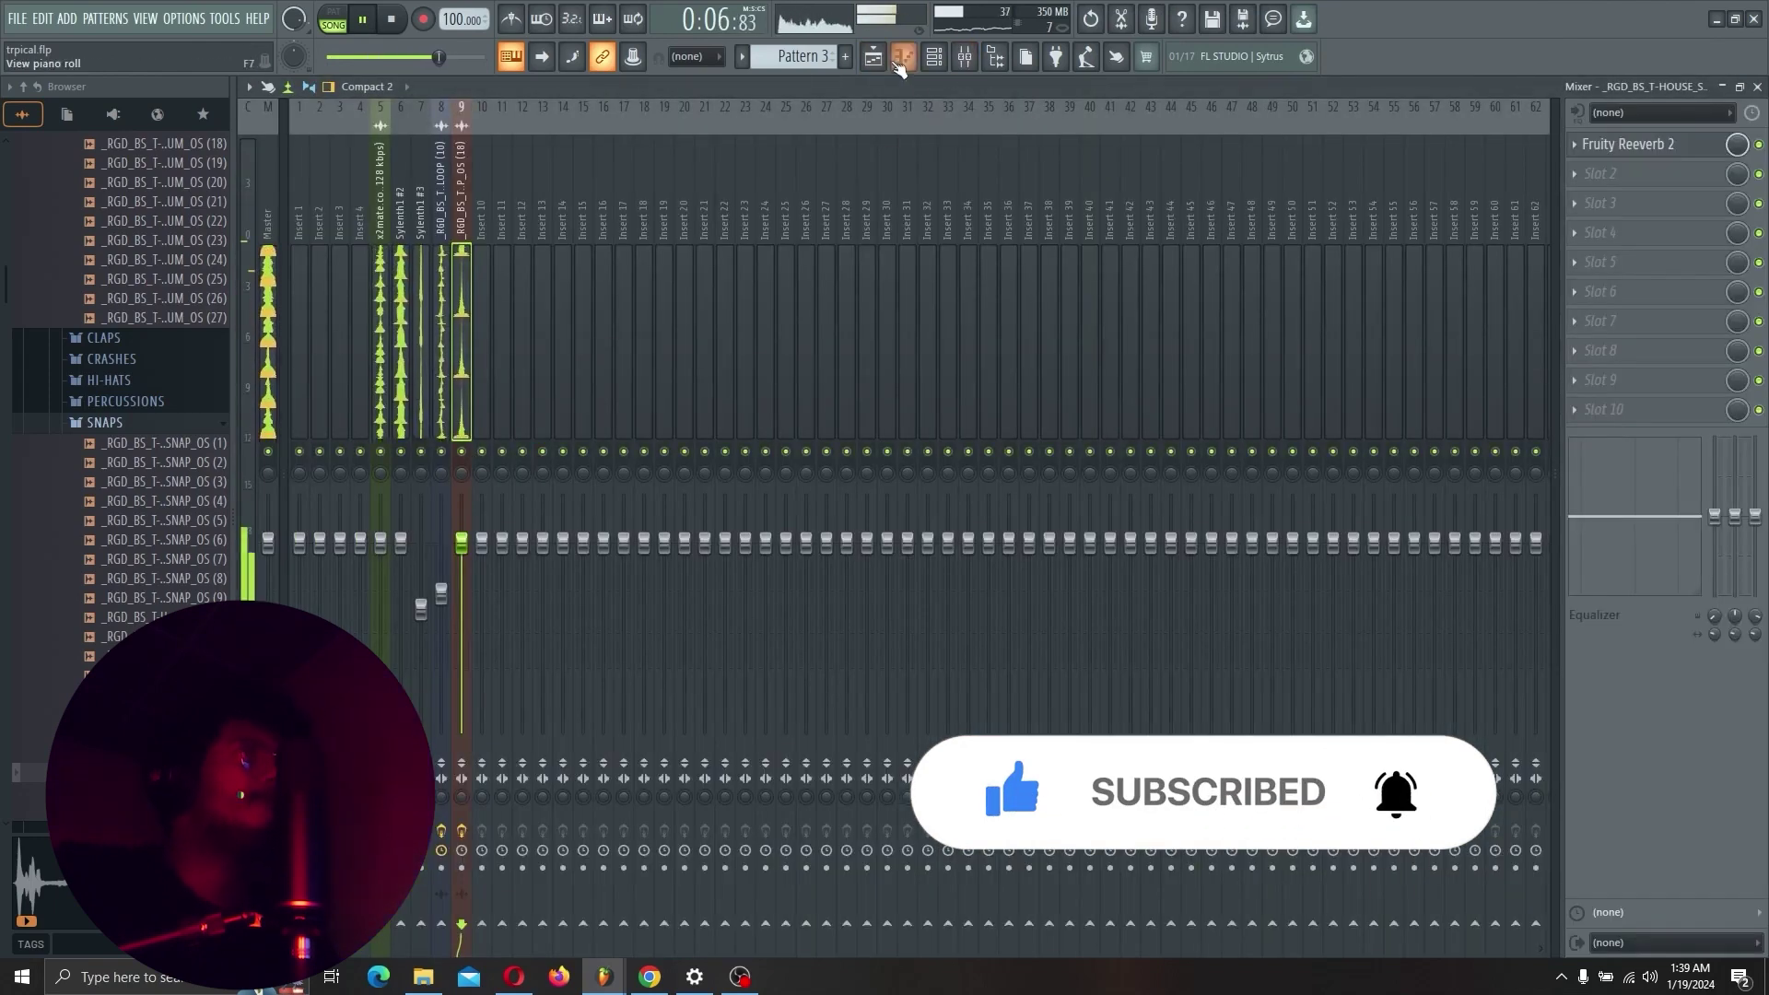
pyautogui.click(876, 59)
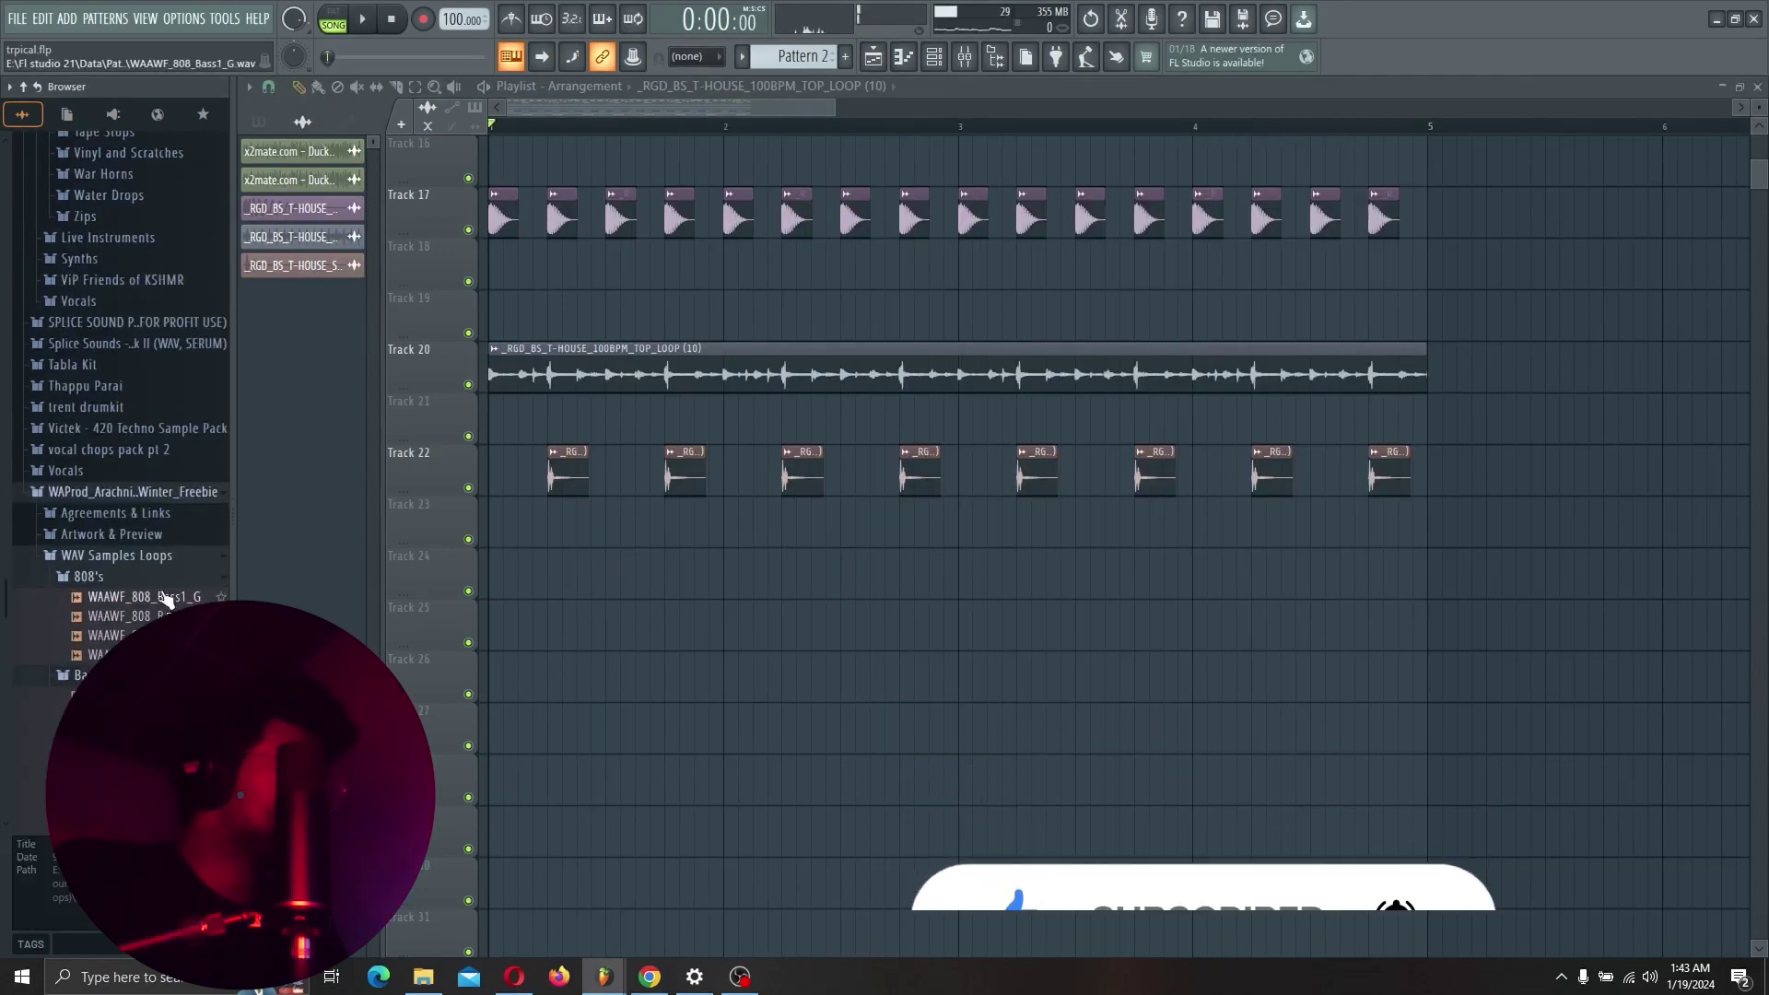
pyautogui.click(101, 493)
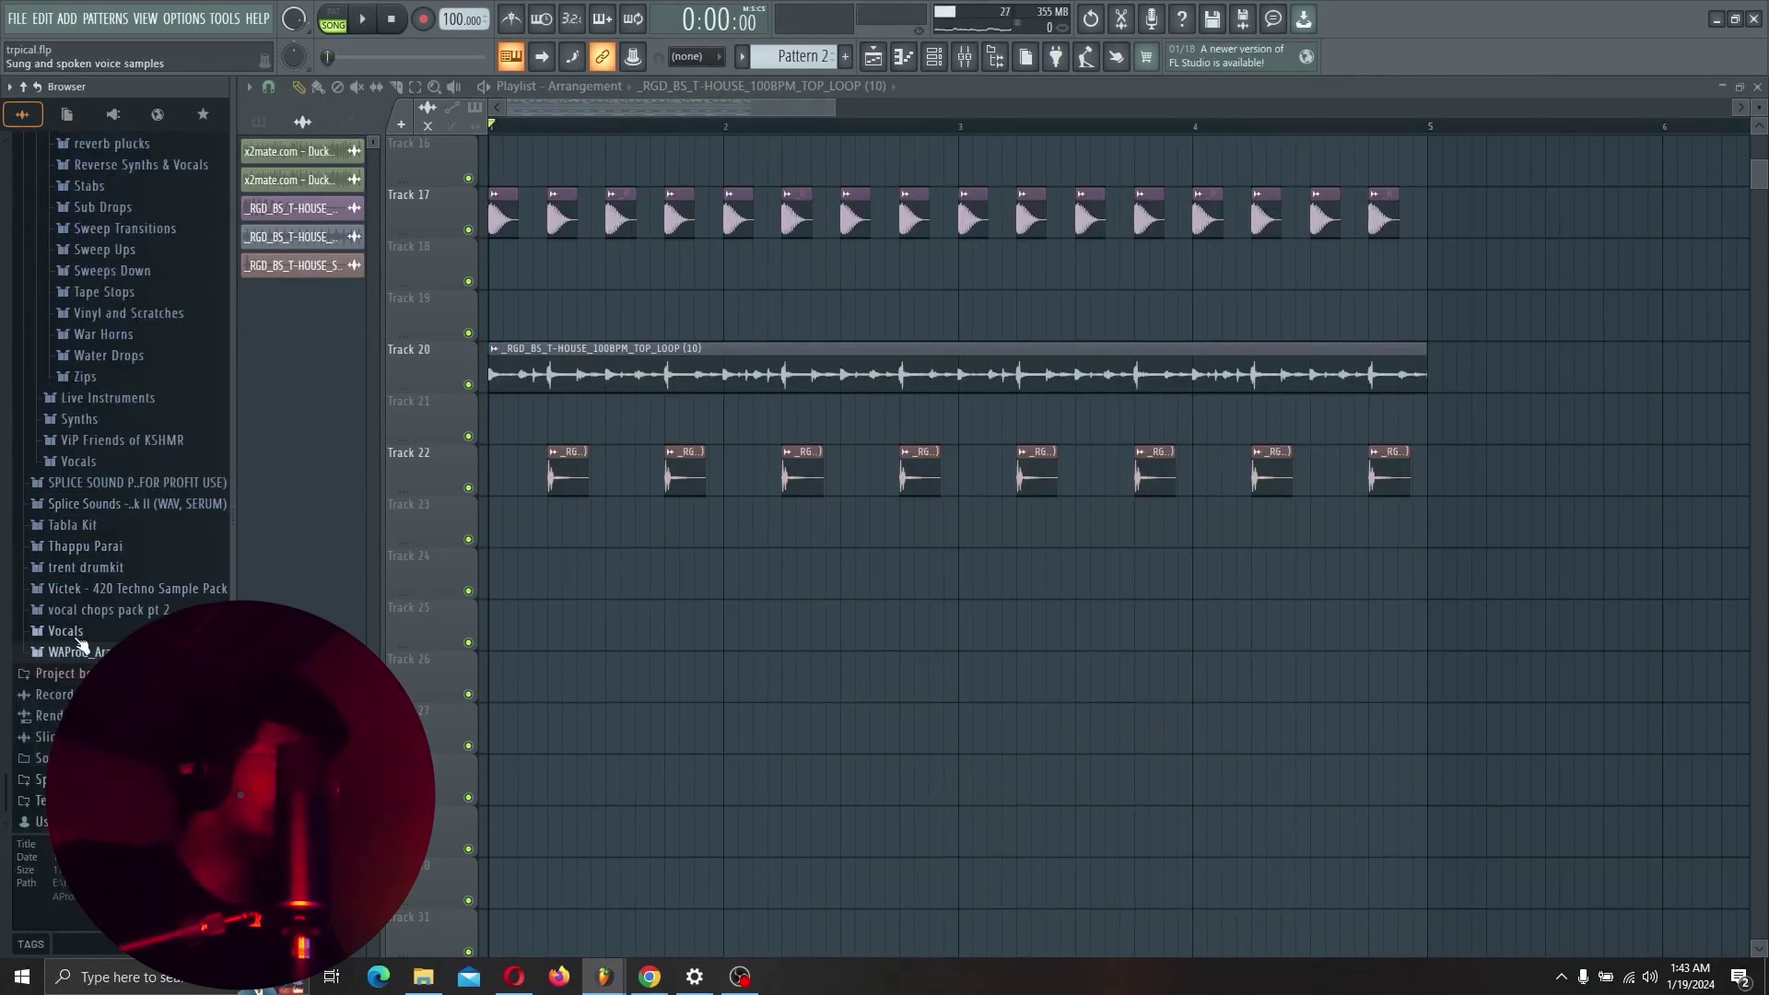
pyautogui.click(108, 609)
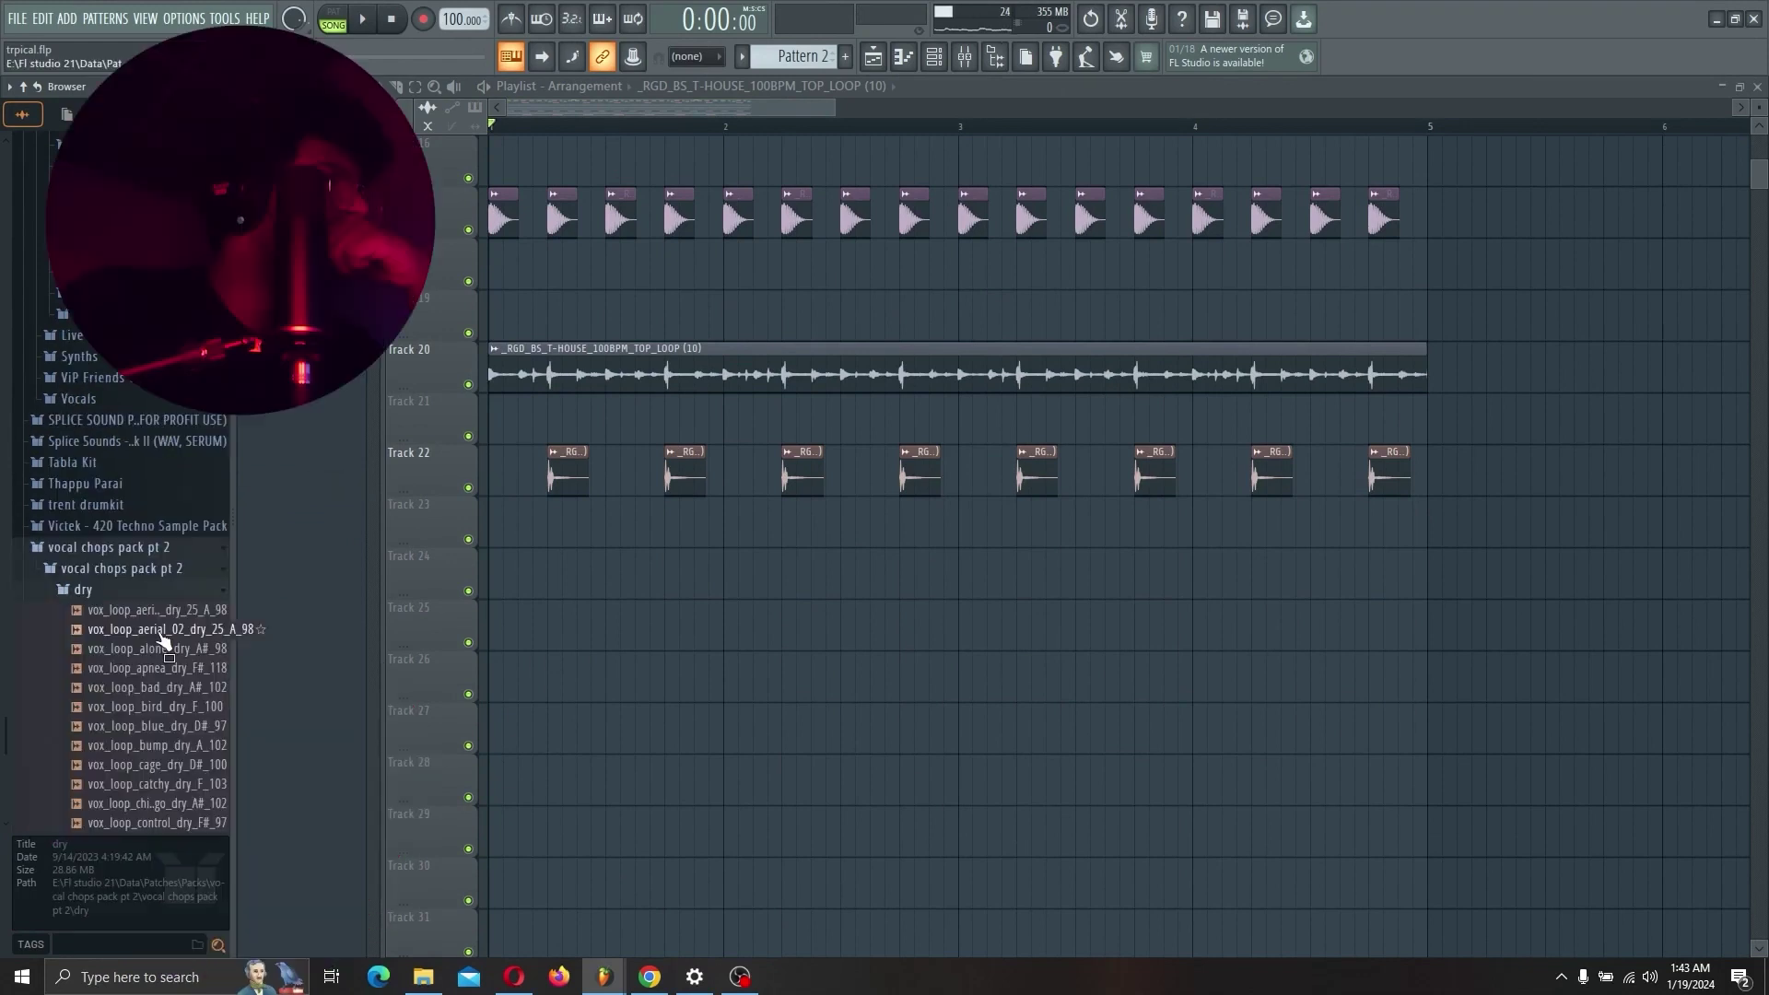
# Audition the dry vocal loops, including bump, chicago, bad, aerial and catchy, from vocal chops pack pt 2.
pyautogui.scroll(-2, 162, 640)
pyautogui.click(161, 638)
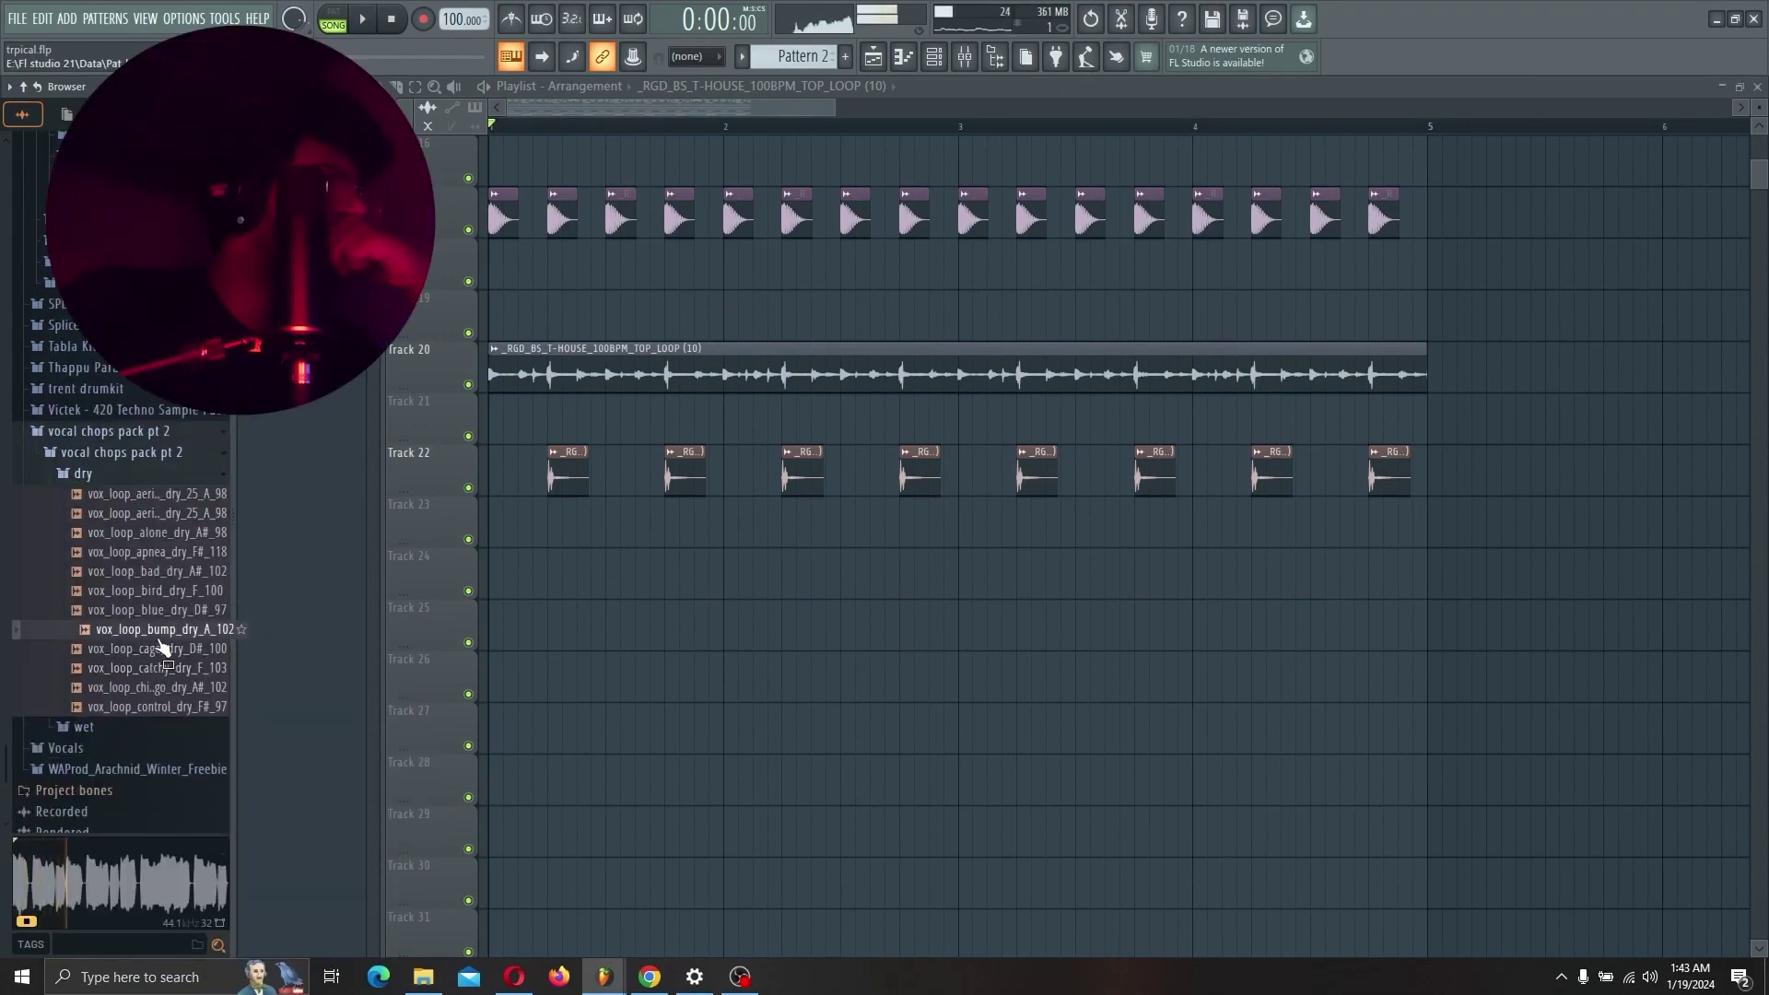
pyautogui.click(175, 693)
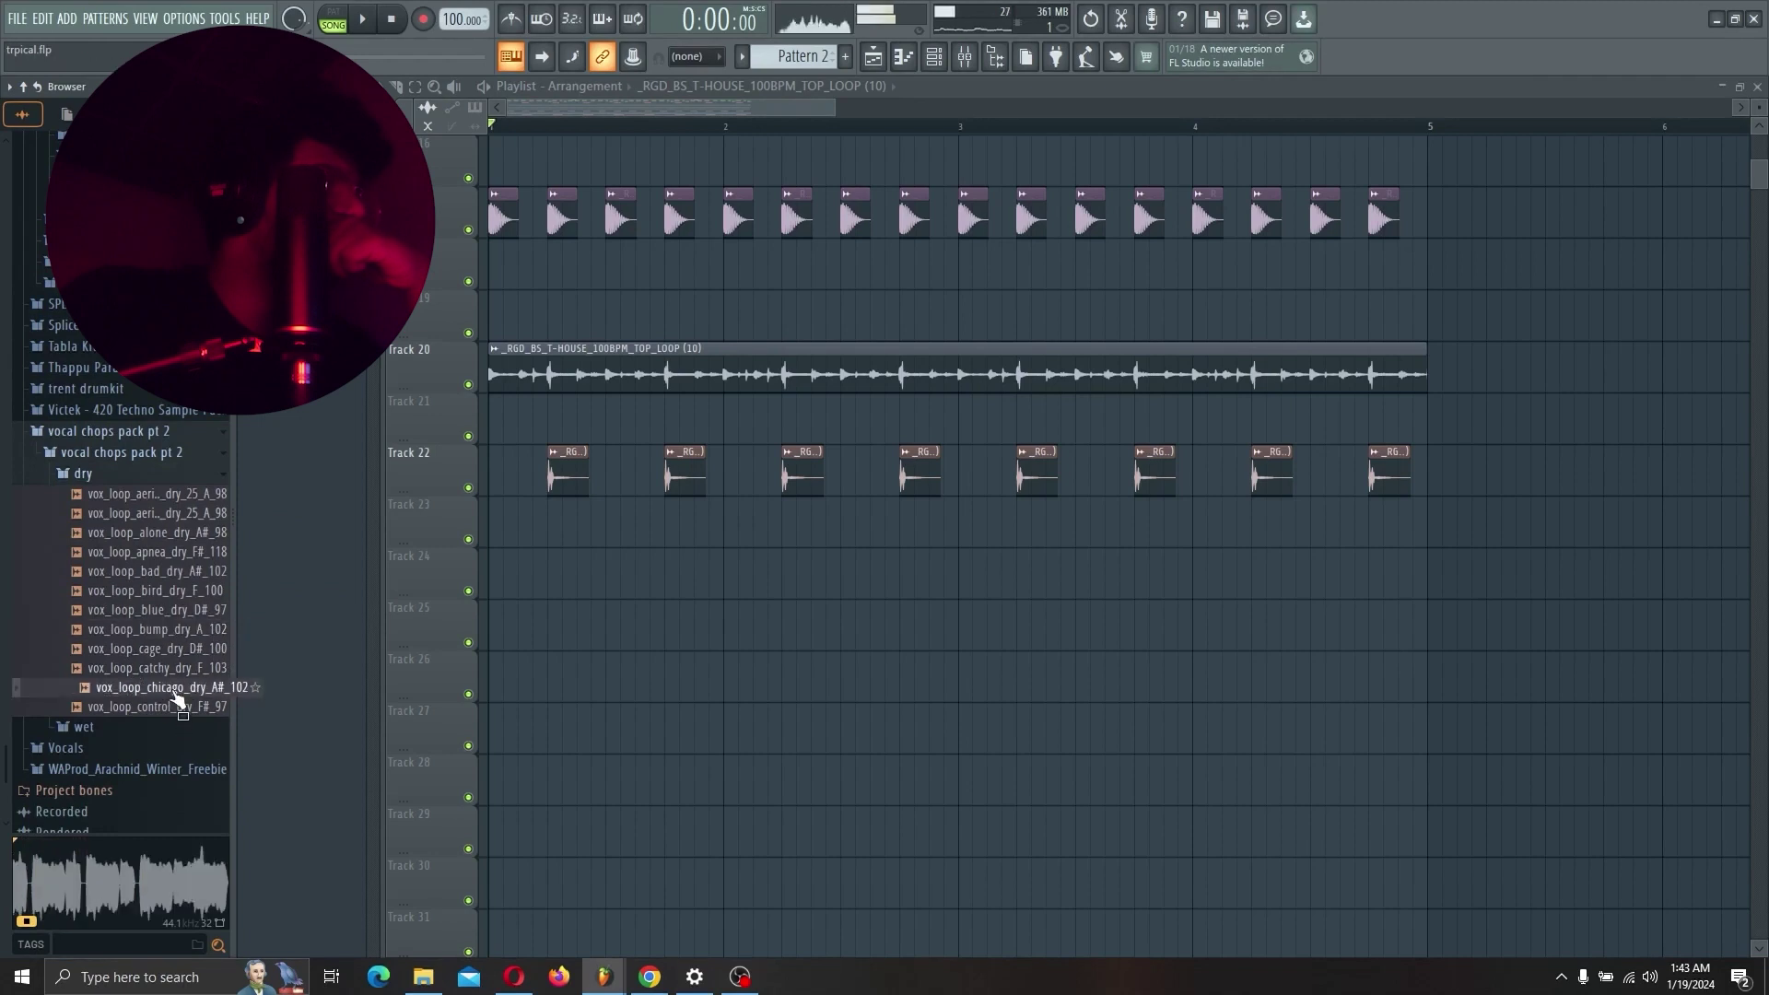
pyautogui.click(172, 636)
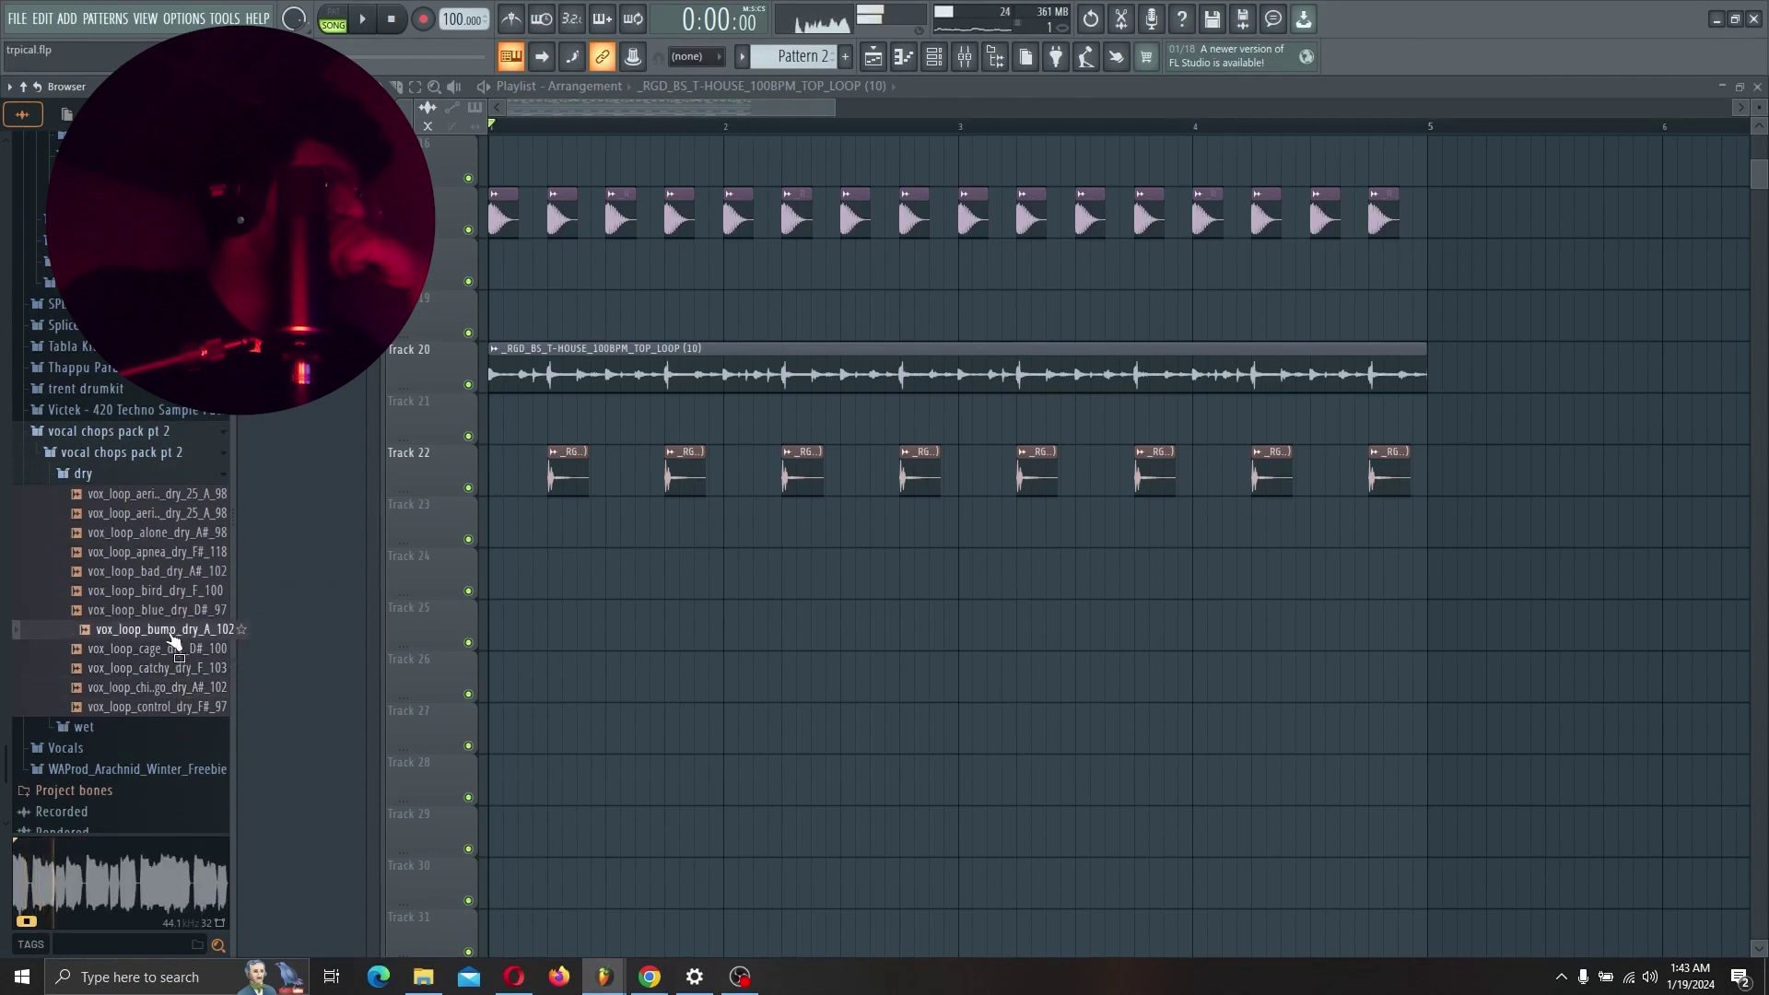
pyautogui.click(191, 572)
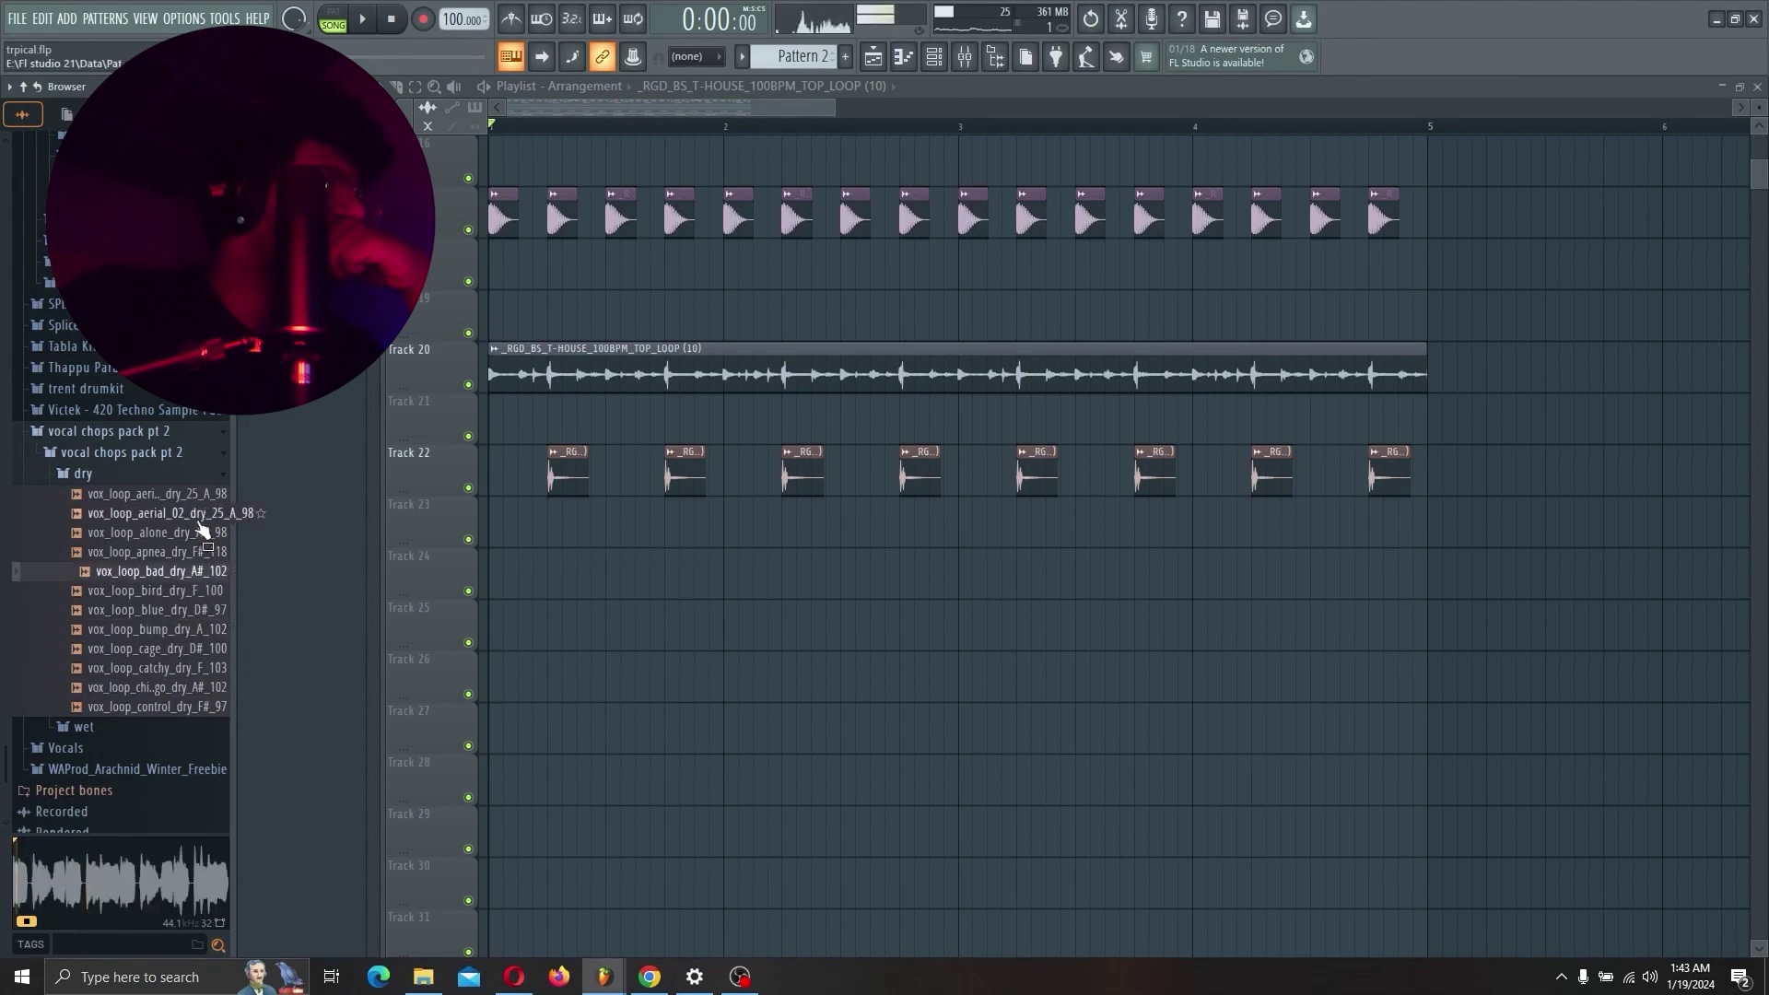
pyautogui.click(199, 514)
pyautogui.click(195, 496)
pyautogui.click(200, 669)
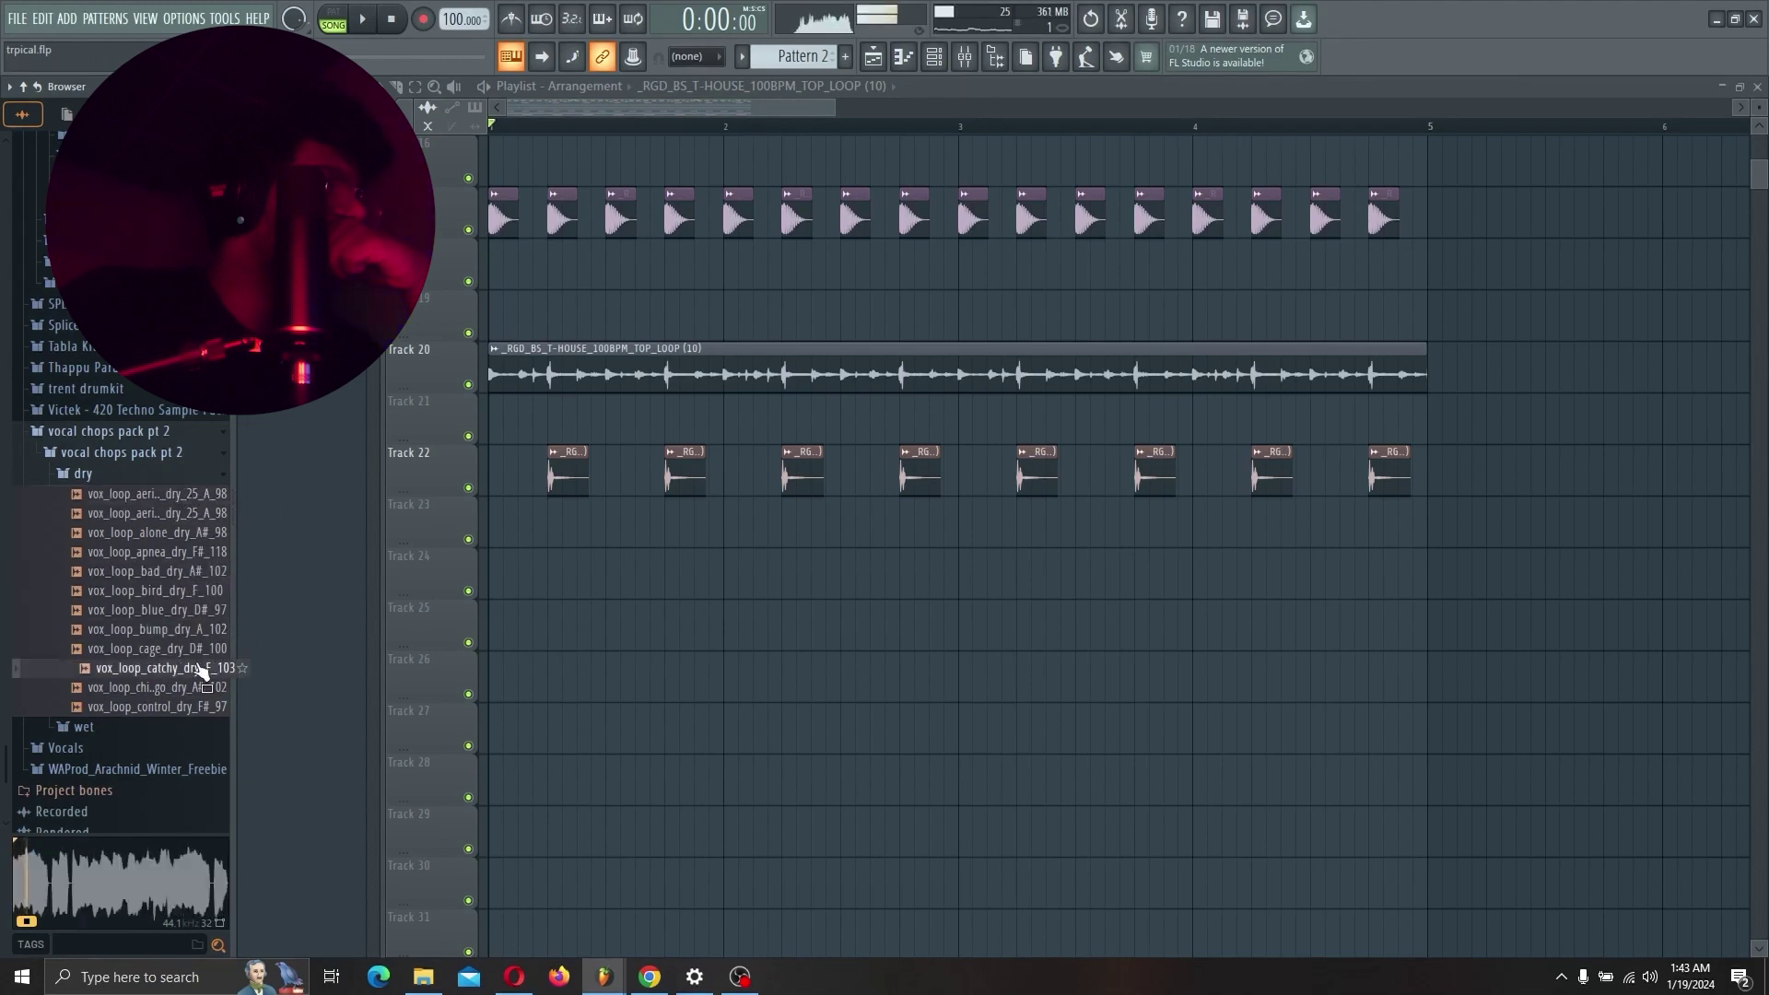
pyautogui.click(190, 630)
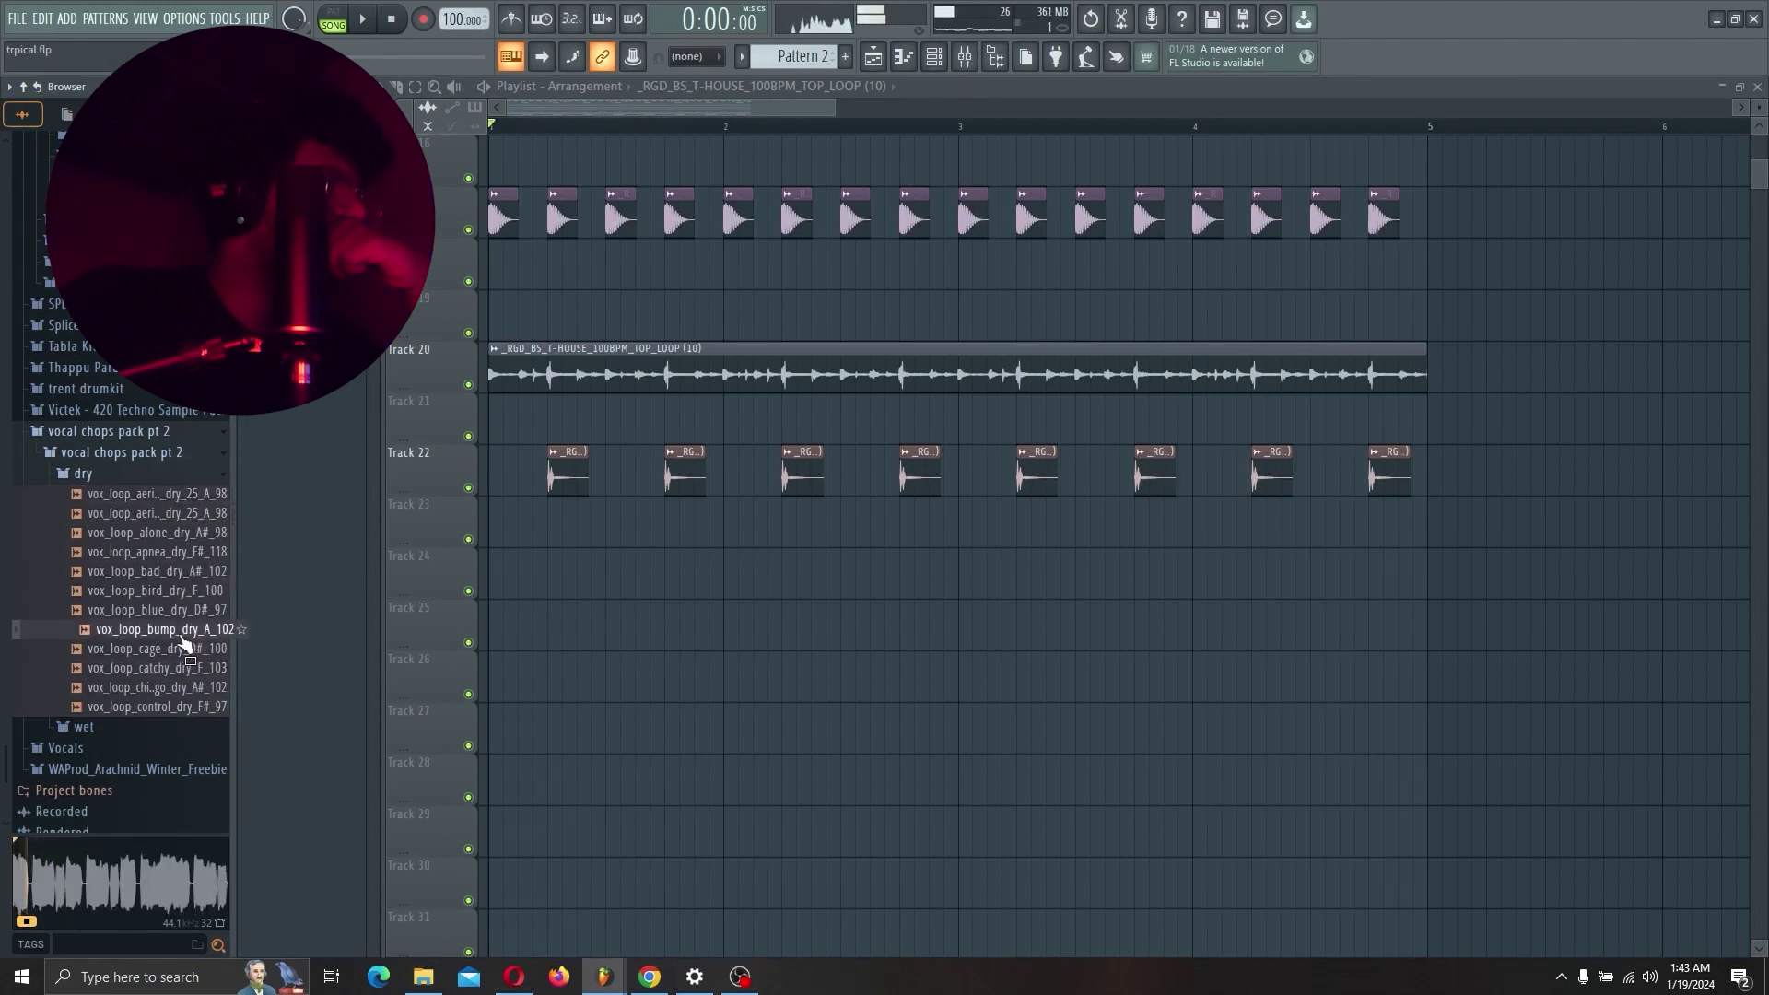
# Place vox_loop_bump_dry_A_102 on playlist track 26 at bar 1 and fit it to the project tempo.
pyautogui.moveTo(185, 645); pyautogui.dragTo(497, 681)
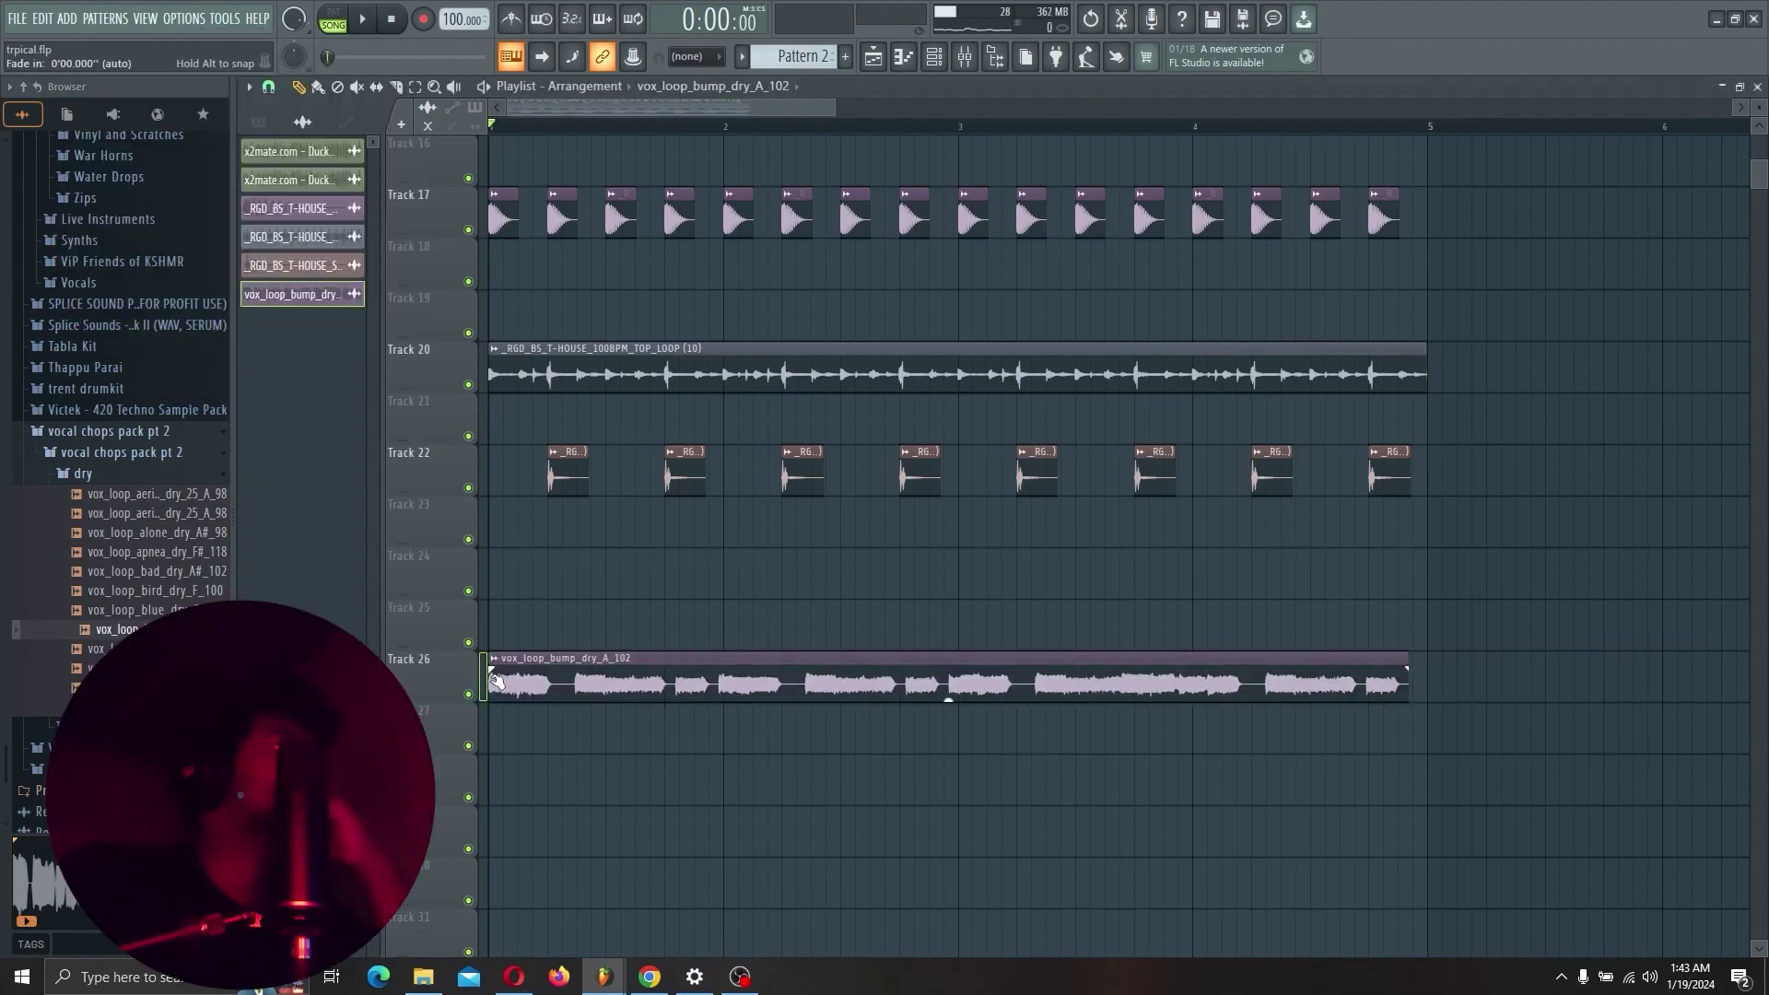
pyautogui.rightClick(495, 667)
pyautogui.click(643, 781)
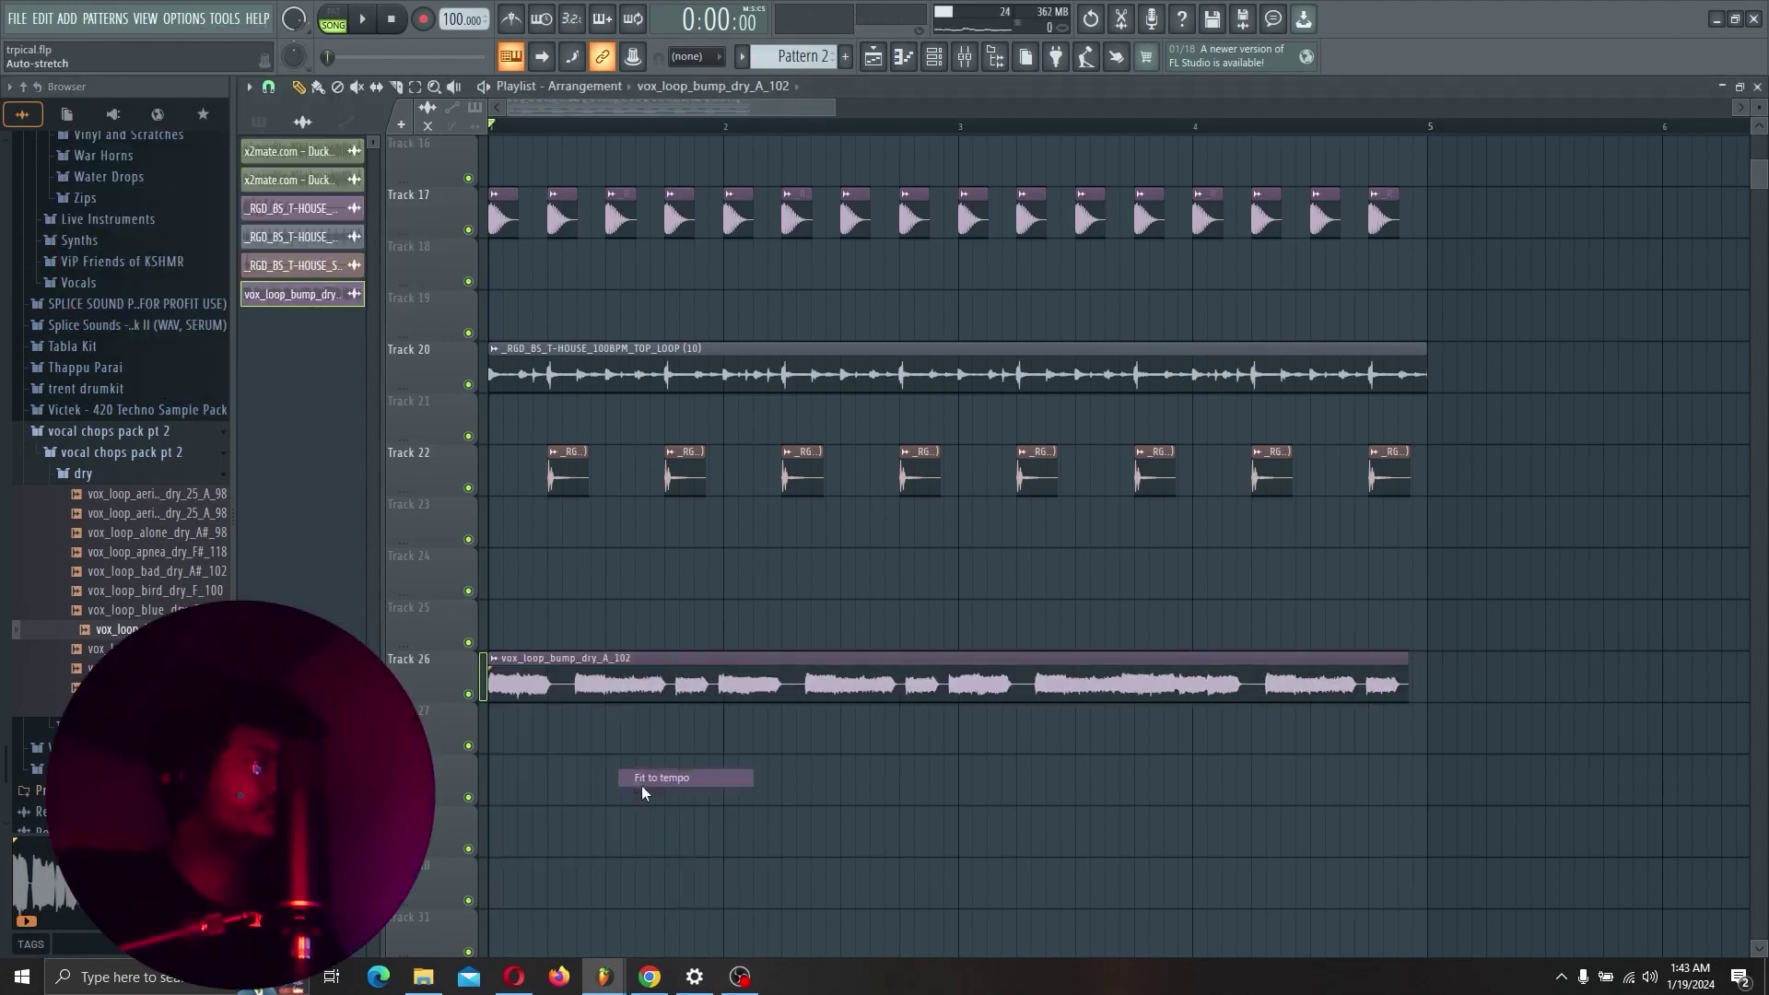
pyautogui.click(896, 670)
pyautogui.press('Return')
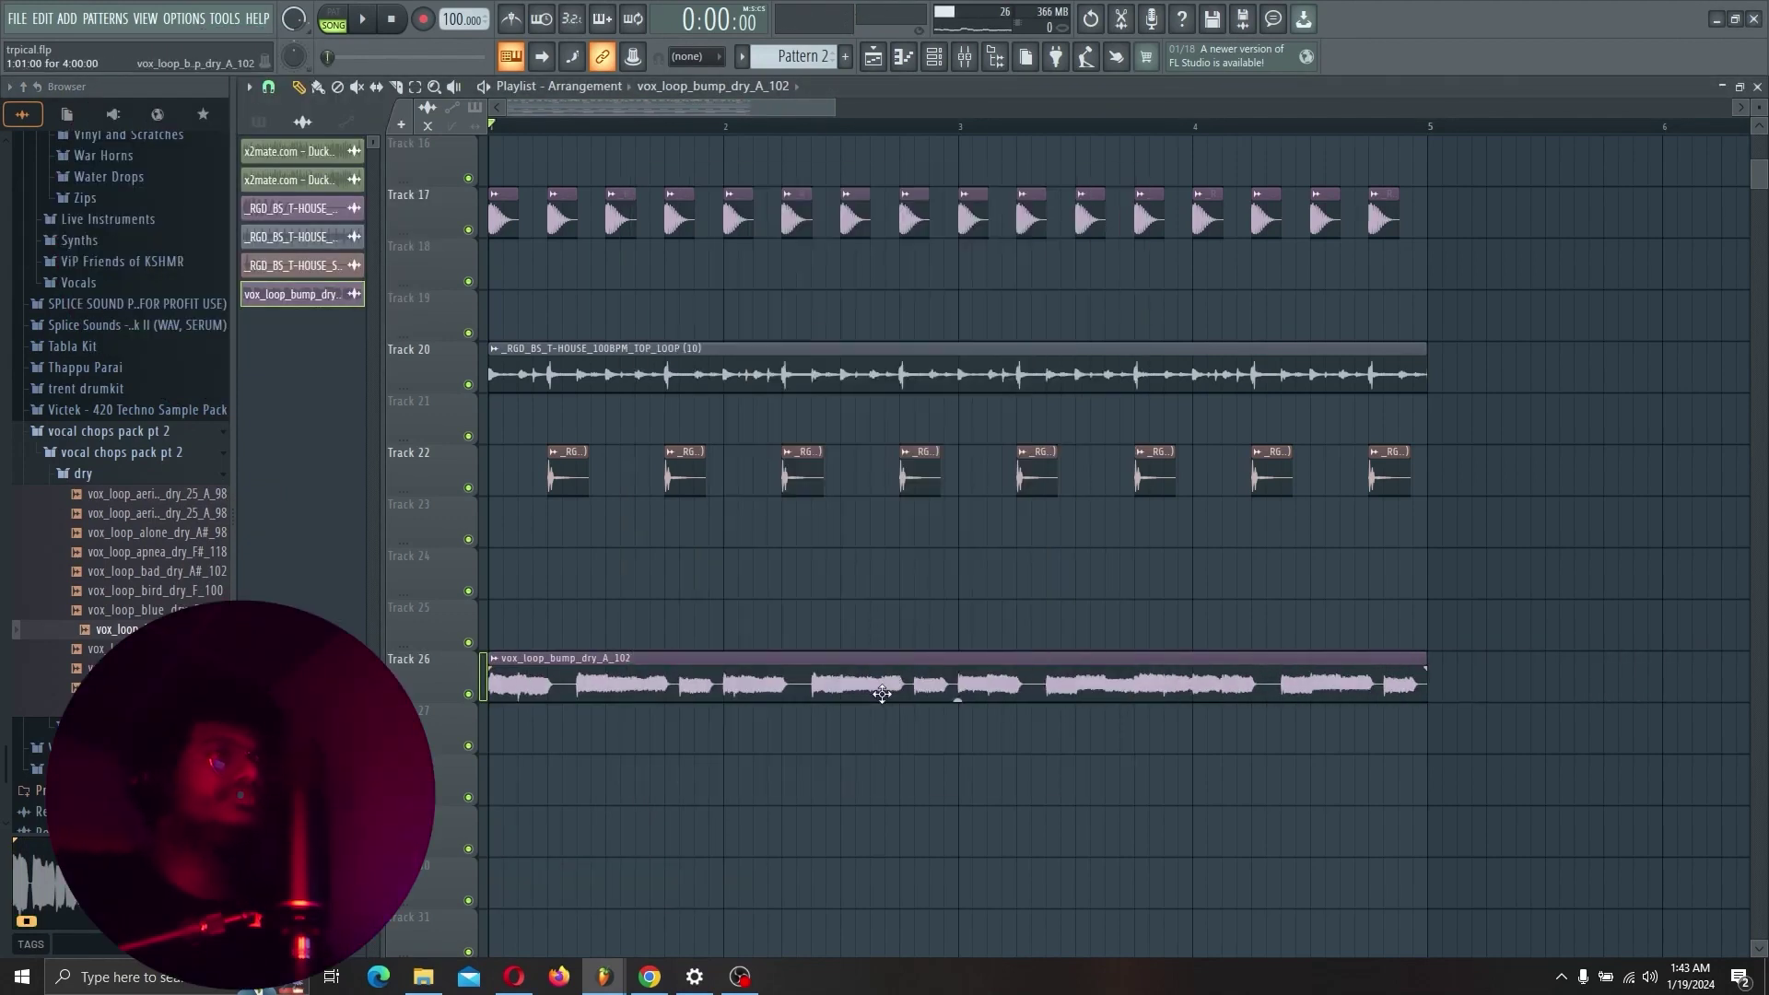
# Raise the time-stretching pitch of the vocal loop's audio clip and play the arrangement with it.
pyautogui.doubleClick(881, 689)
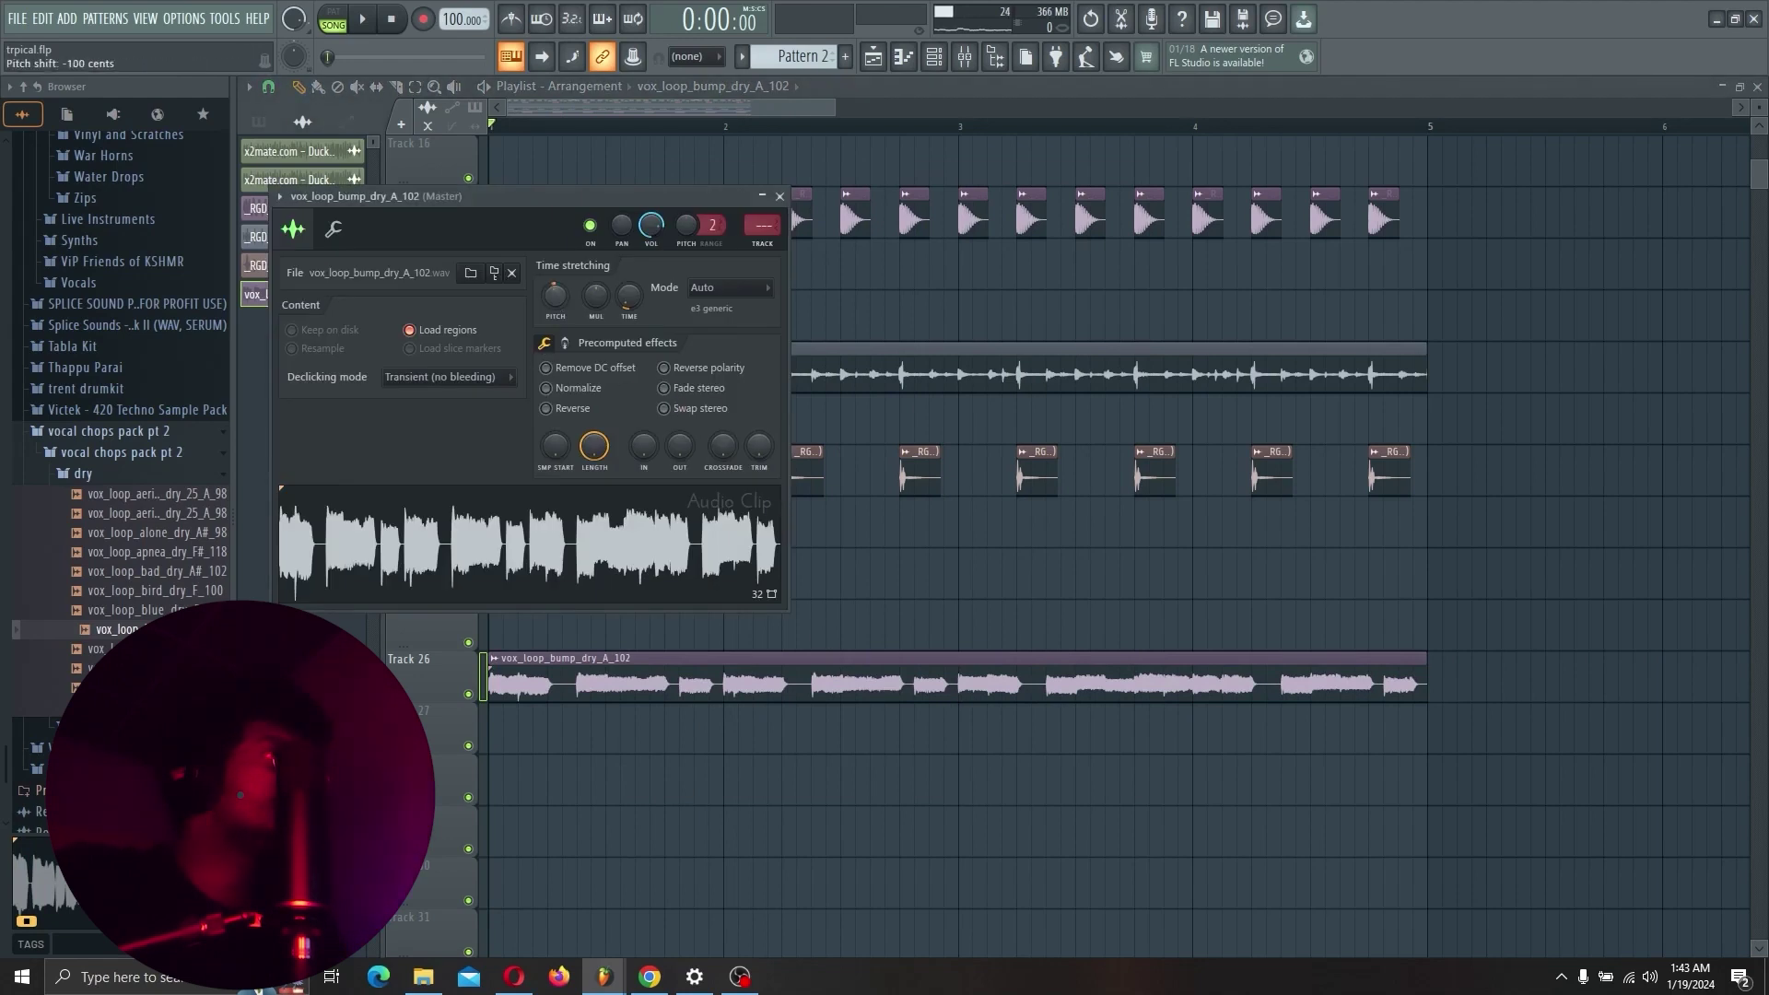
pyautogui.rightClick(556, 295)
pyautogui.click(570, 313)
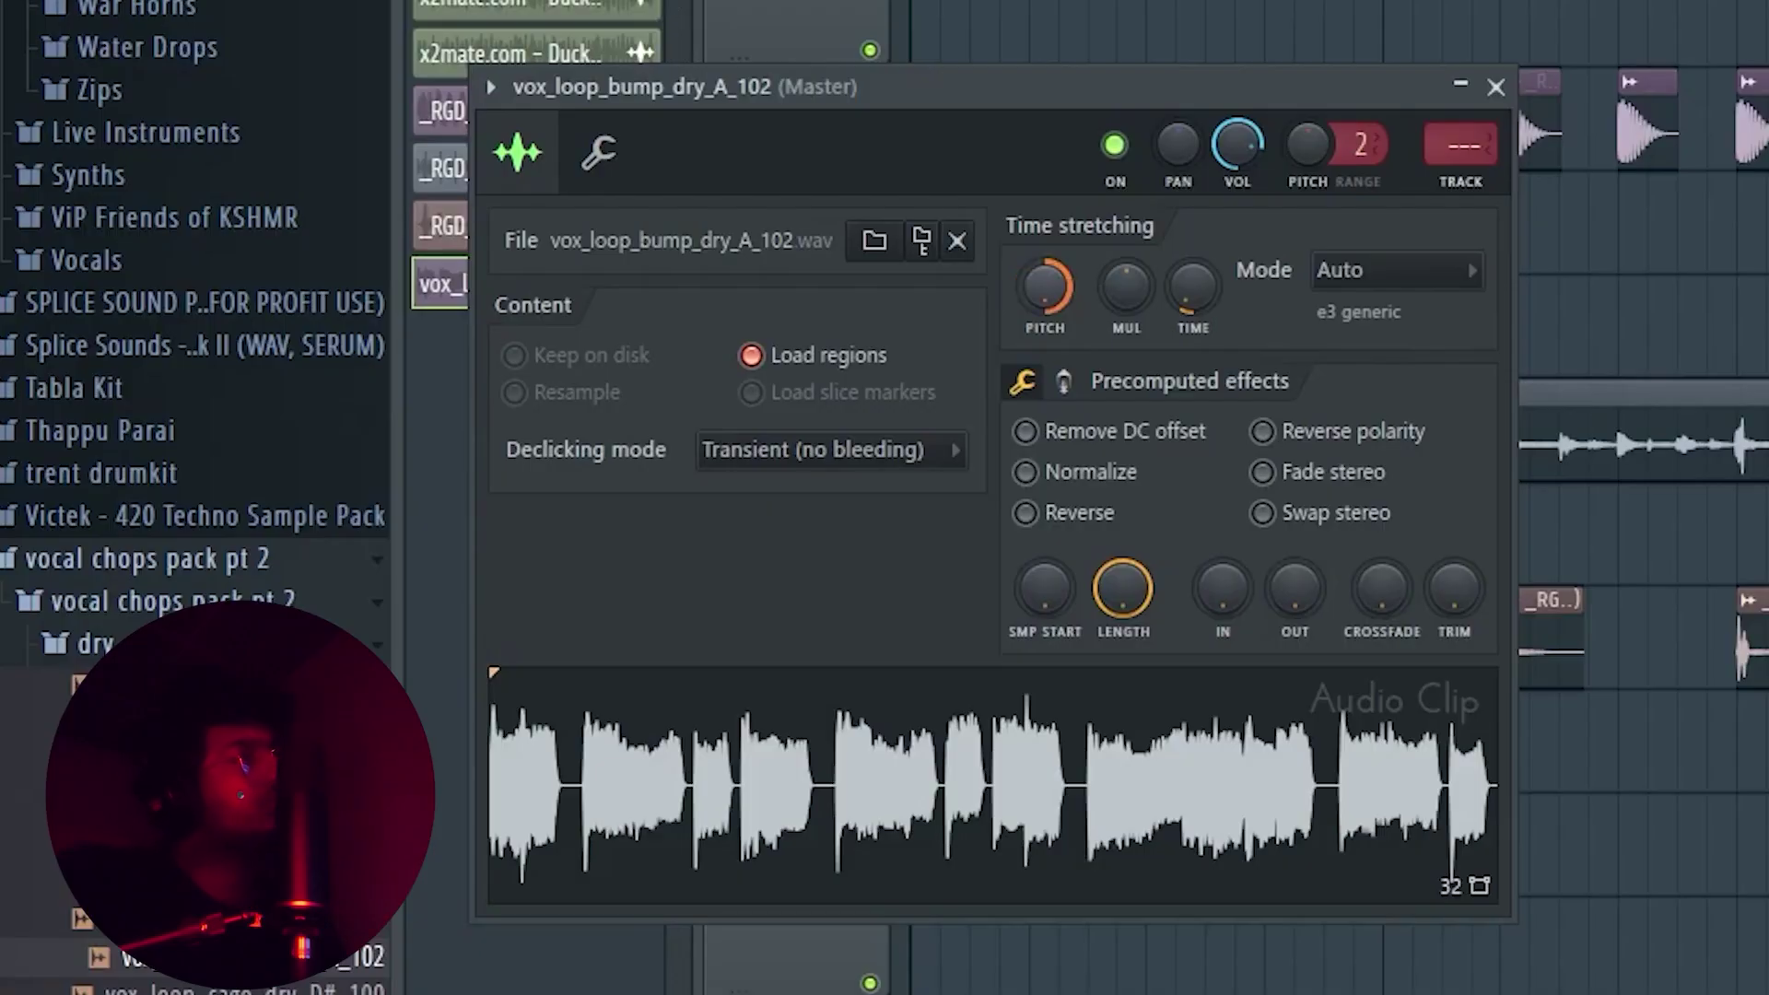
pyautogui.moveTo(1049, 296); pyautogui.dragTo(1049, 295)
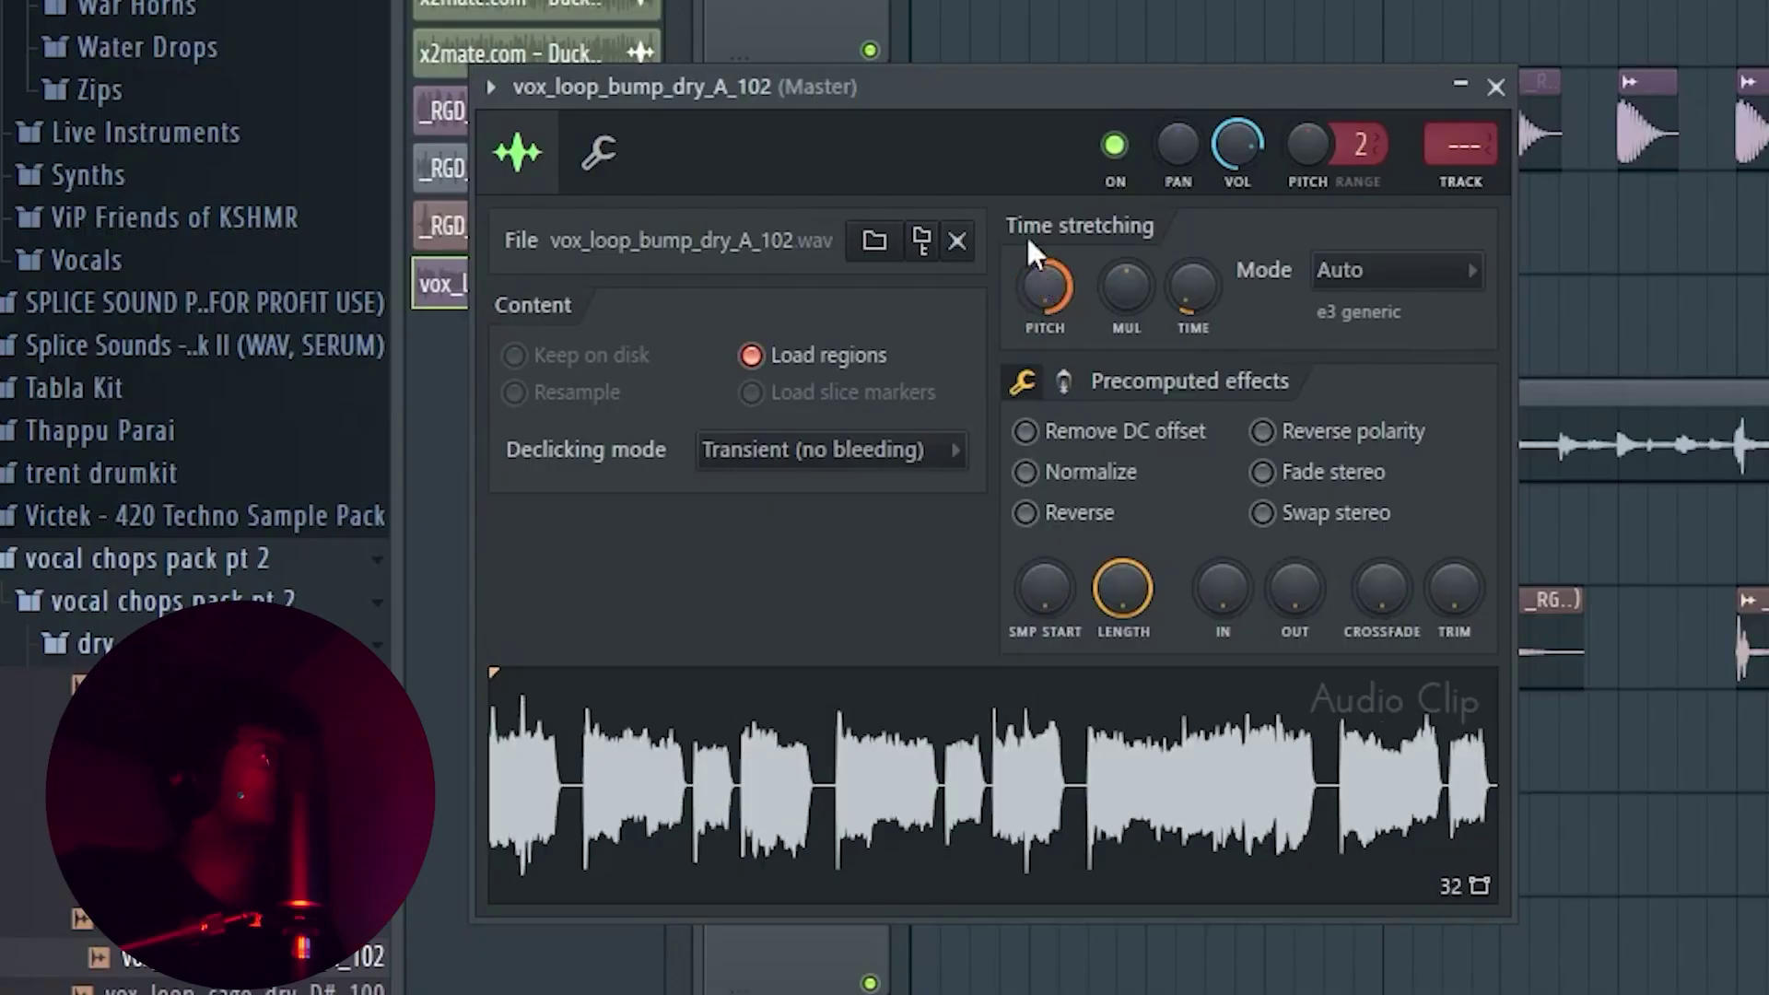
pyautogui.press('space')
pyautogui.click(1495, 88)
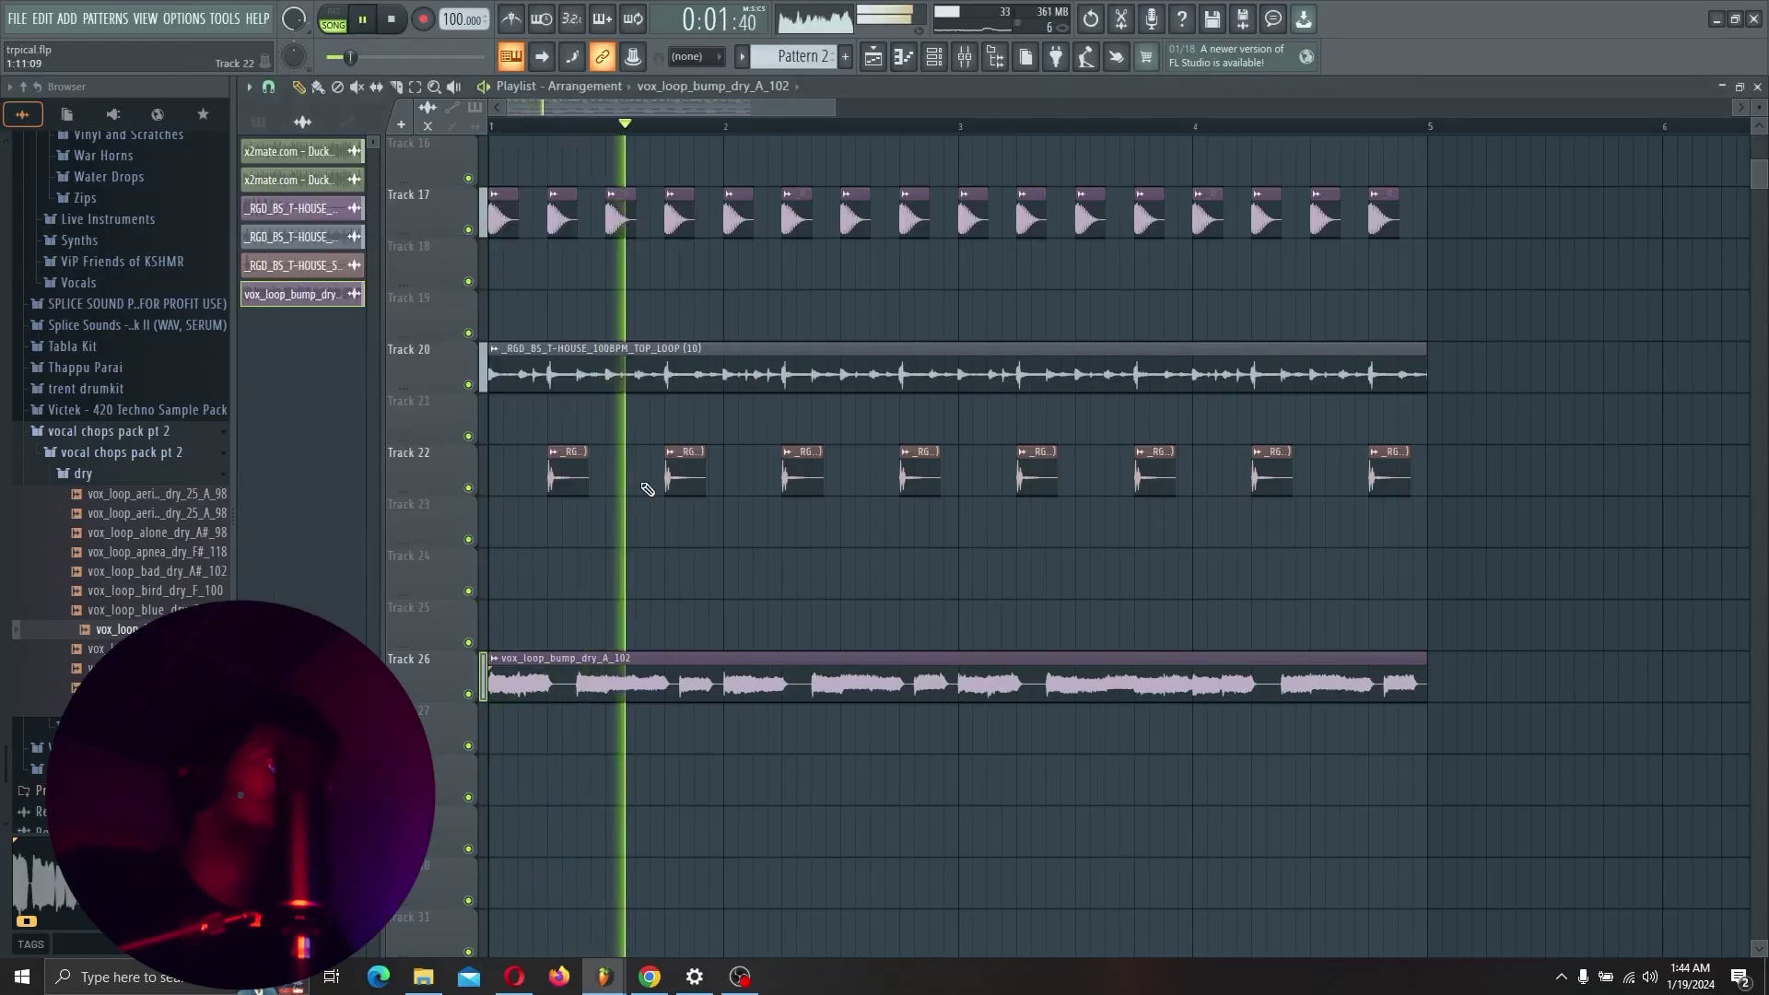
# Route the vocal loop to mixer track 12 and lower that track's fader.
pyautogui.doubleClick(637, 699)
pyautogui.click(762, 250)
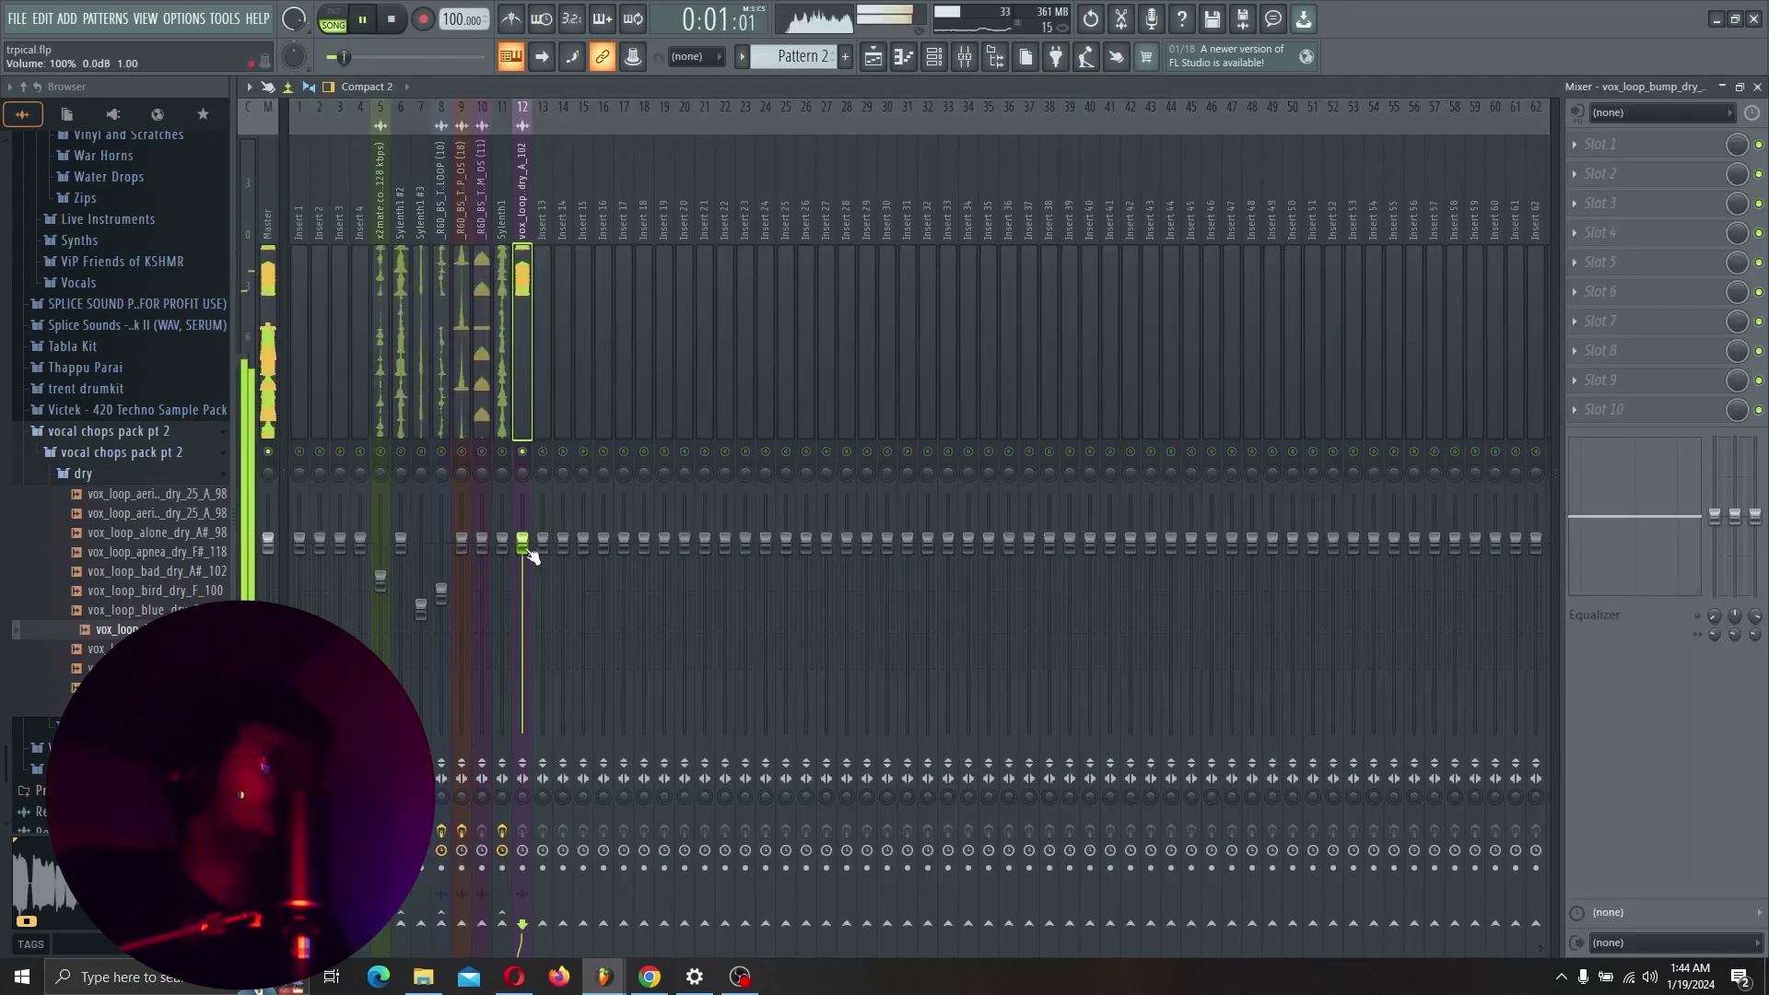
pyautogui.moveTo(532, 556); pyautogui.dragTo(532, 595)
# Add Auto-Key to the second effect slot and Gross Beat to the third slot of the vocal's mixer track.
pyautogui.click(1612, 173)
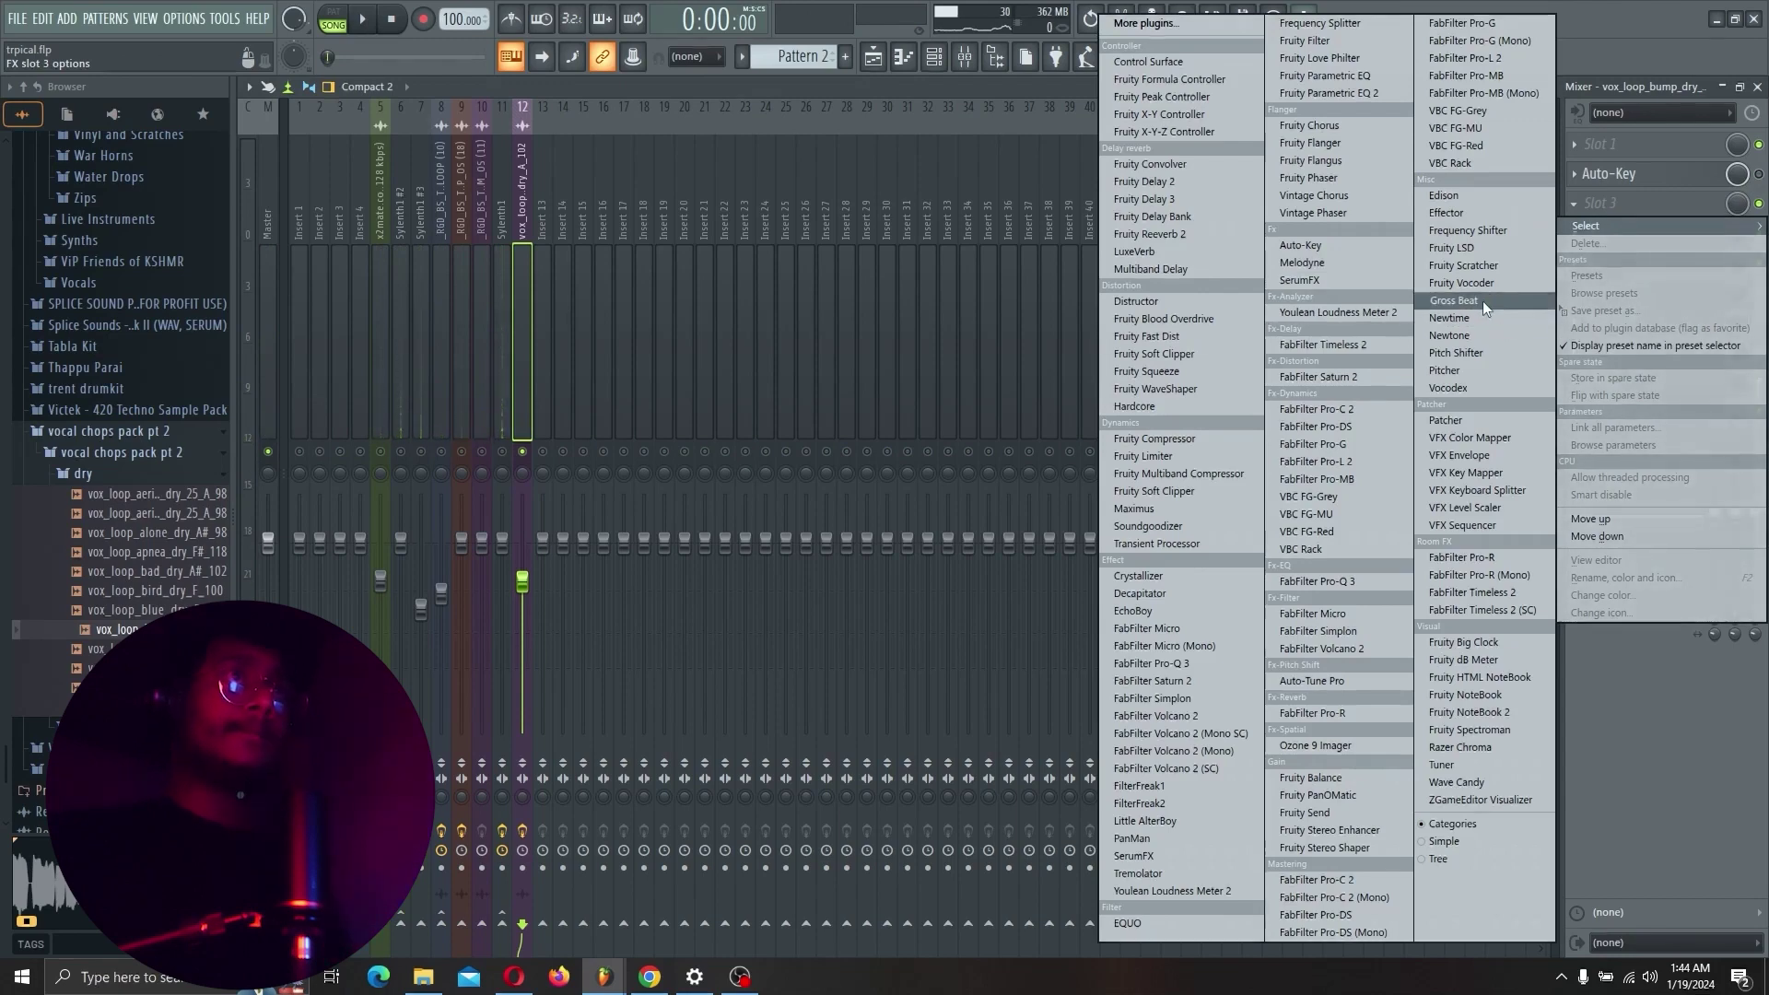
pyautogui.click(1483, 302)
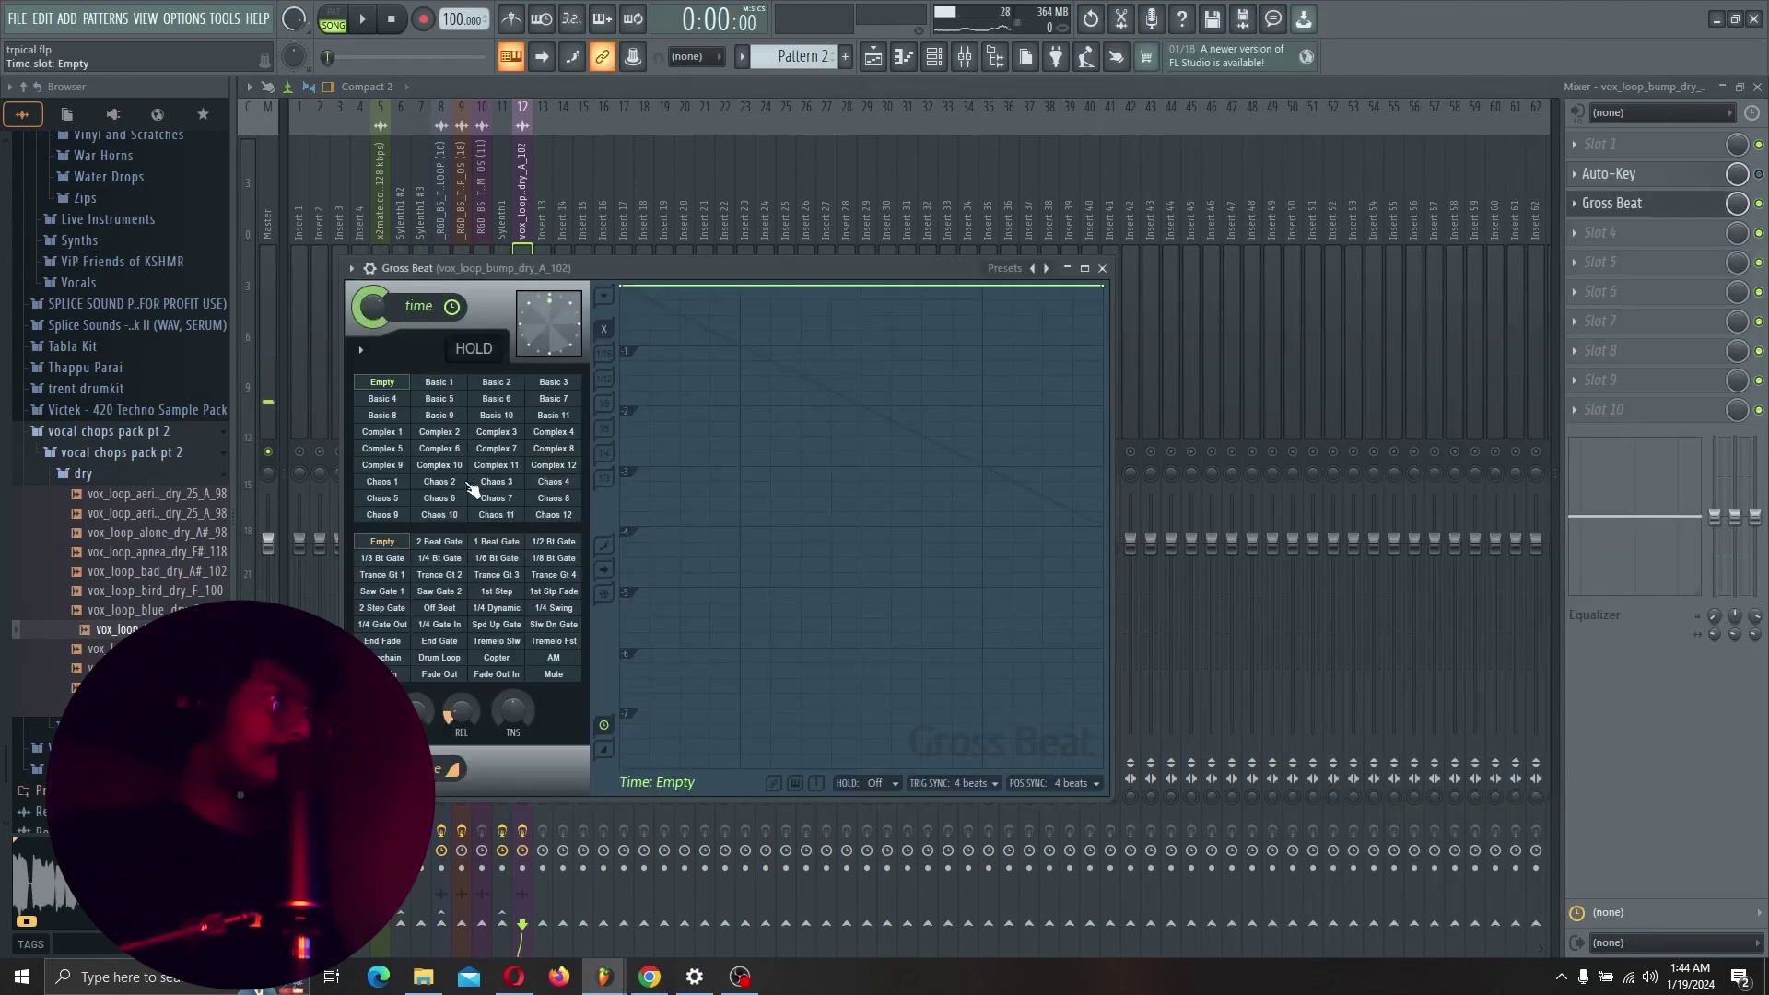
# Try the Gross Beat time presets Chaos 2, Complex 2 and Basic 4, and return the time slot to Empty.
pyautogui.press('space')
pyautogui.click(440, 482)
pyautogui.click(439, 432)
pyautogui.press('space')
pyautogui.click(382, 398)
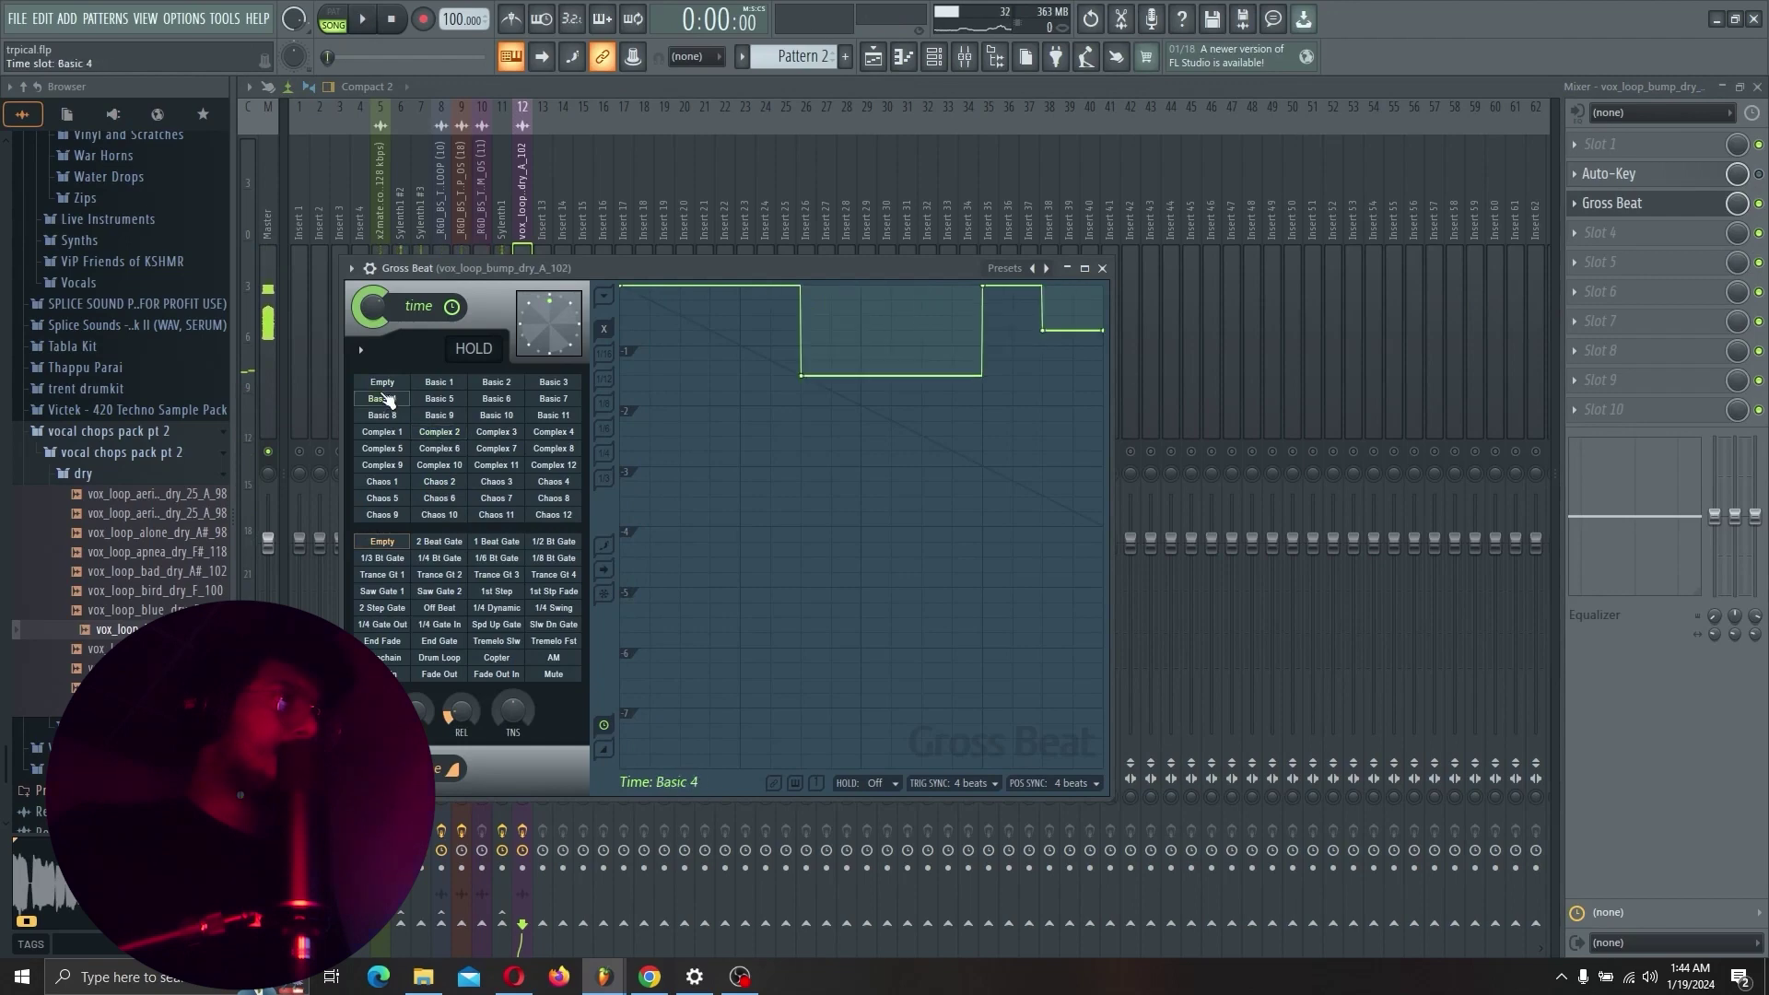
pyautogui.click(385, 383)
# Try the Gross Beat volume presets 1/4 Bt Gate, 1/3 Bt Gate, 1 Beat Gate and 1/6 Bt Gate against playback.
pyautogui.click(432, 562)
pyautogui.press('space')
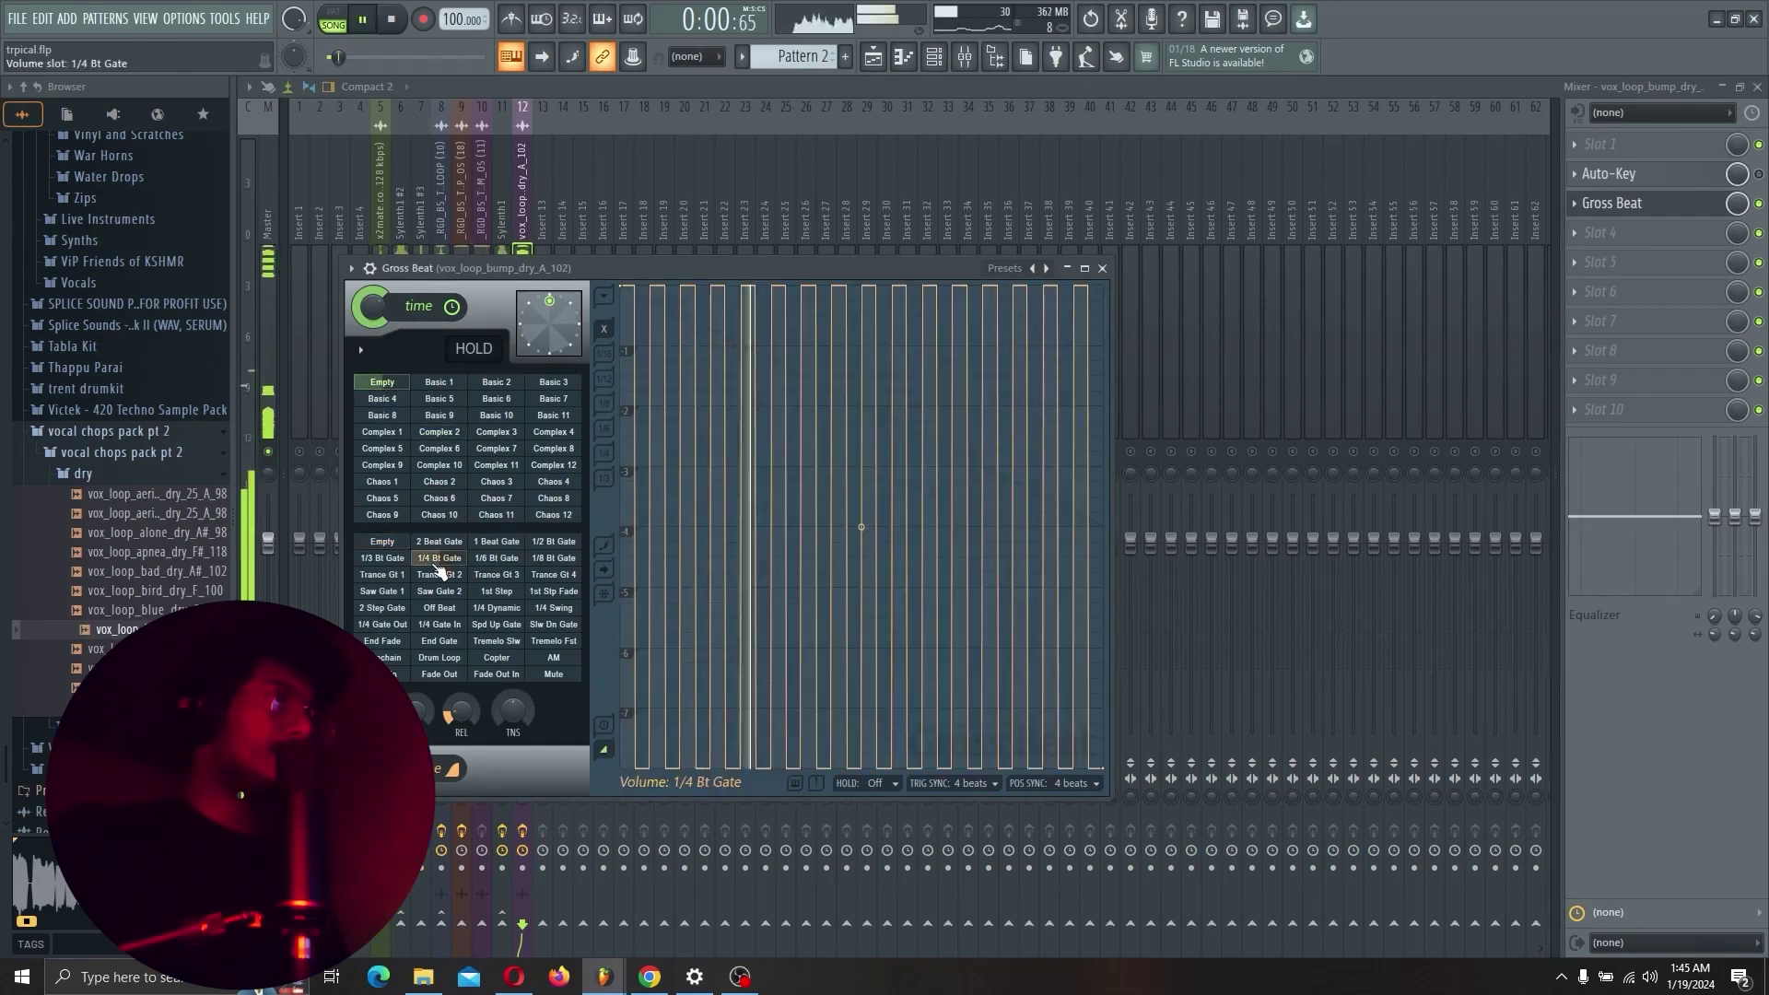
pyautogui.press('space')
pyautogui.click(401, 560)
pyautogui.press('space')
pyautogui.press('space')
pyautogui.click(482, 546)
pyautogui.press('space')
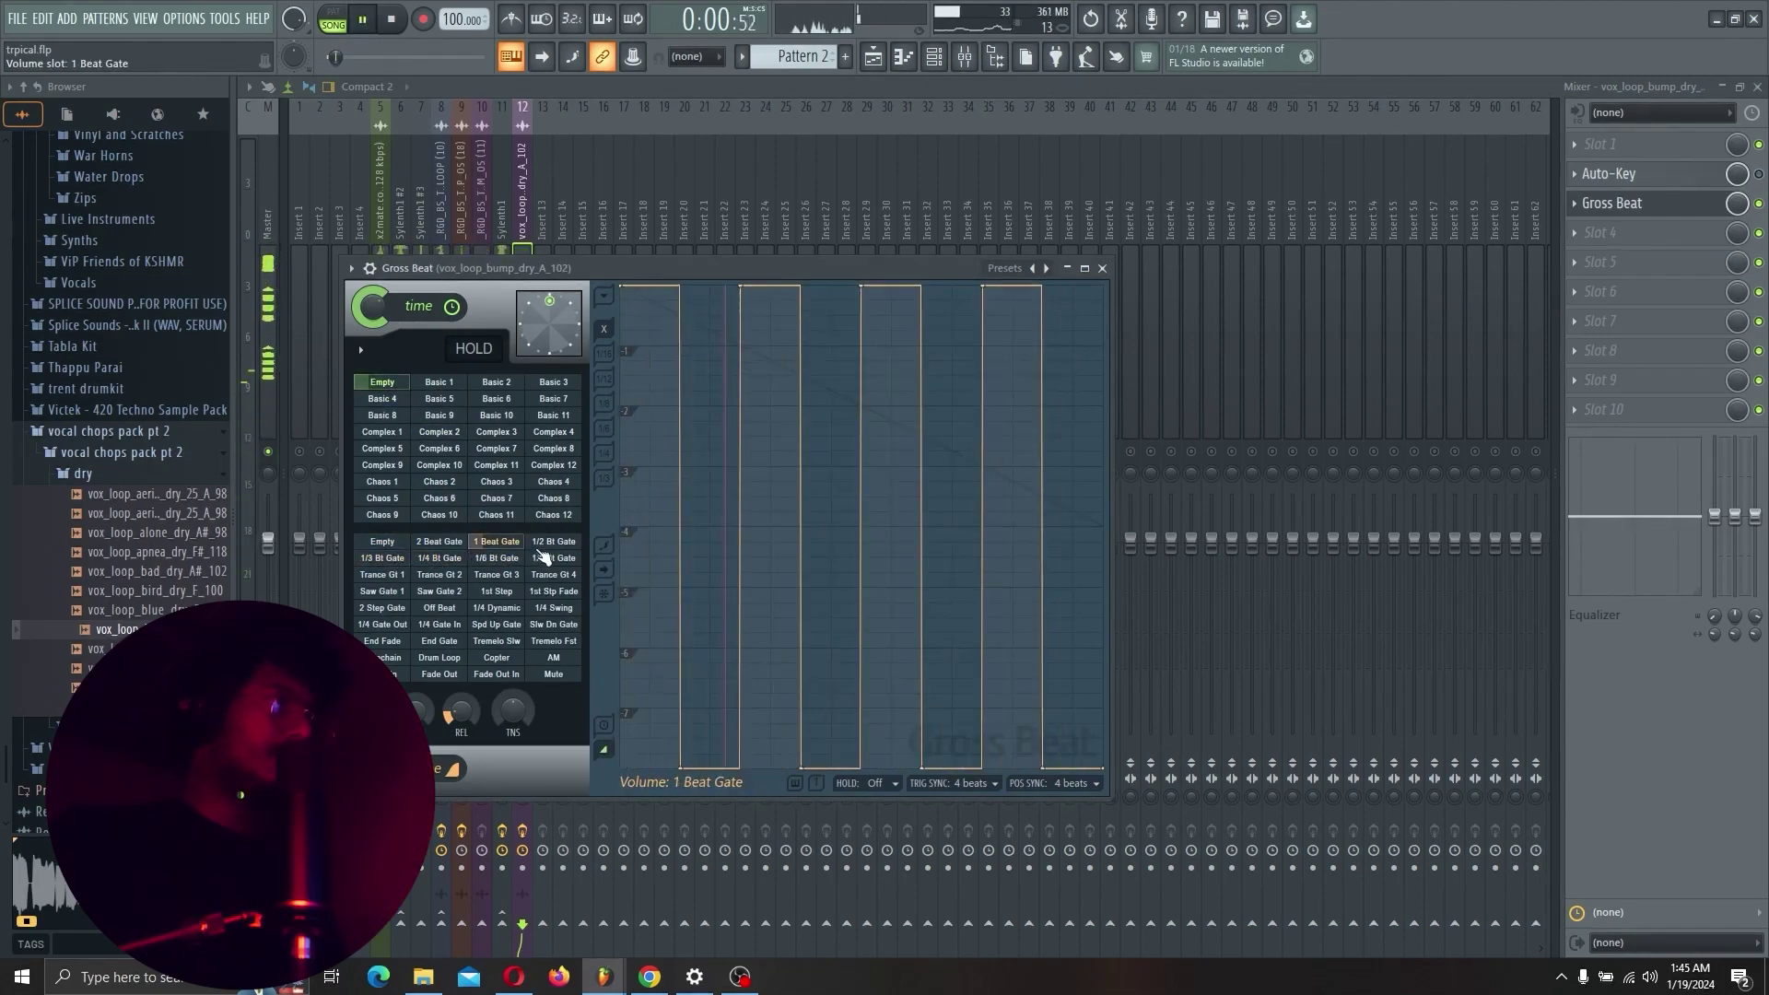
pyautogui.press('space')
pyautogui.click(517, 560)
pyautogui.press('space')
pyautogui.press('space')
# Set Gross Beat's volume slot to Trance Gt 4, comparing it with Empty during playback.
pyautogui.click(538, 574)
pyautogui.press('space')
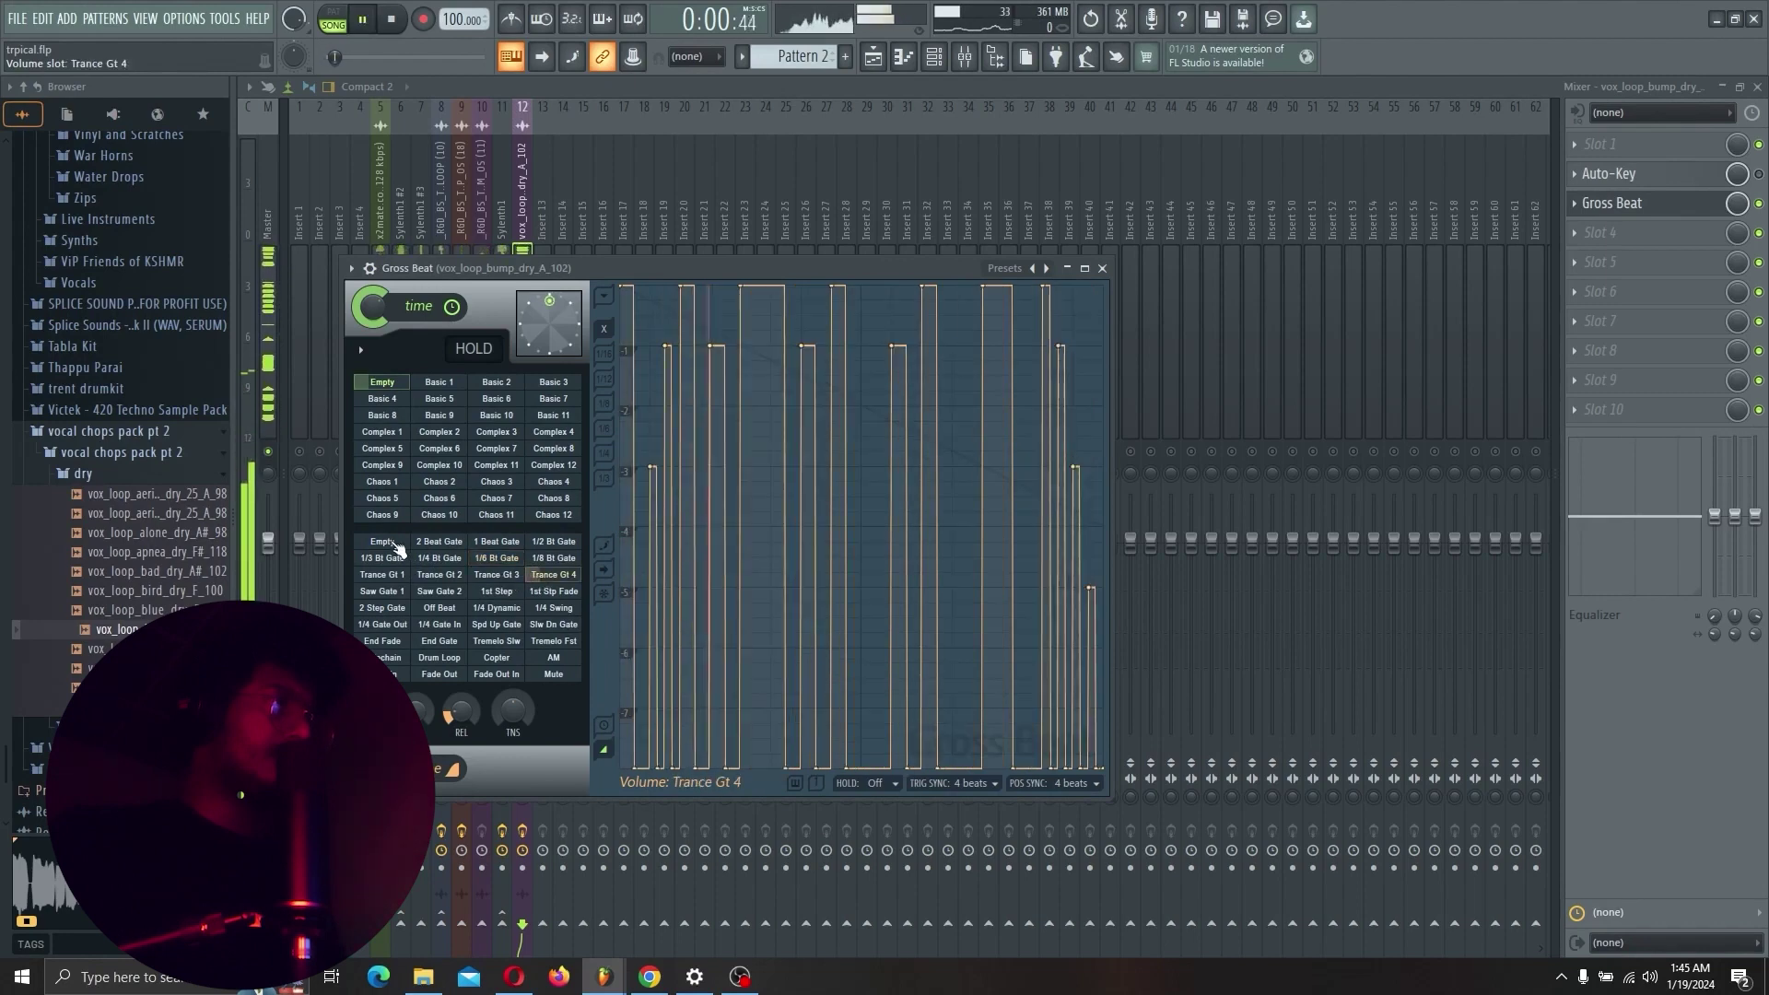
pyautogui.click(394, 543)
pyautogui.click(556, 575)
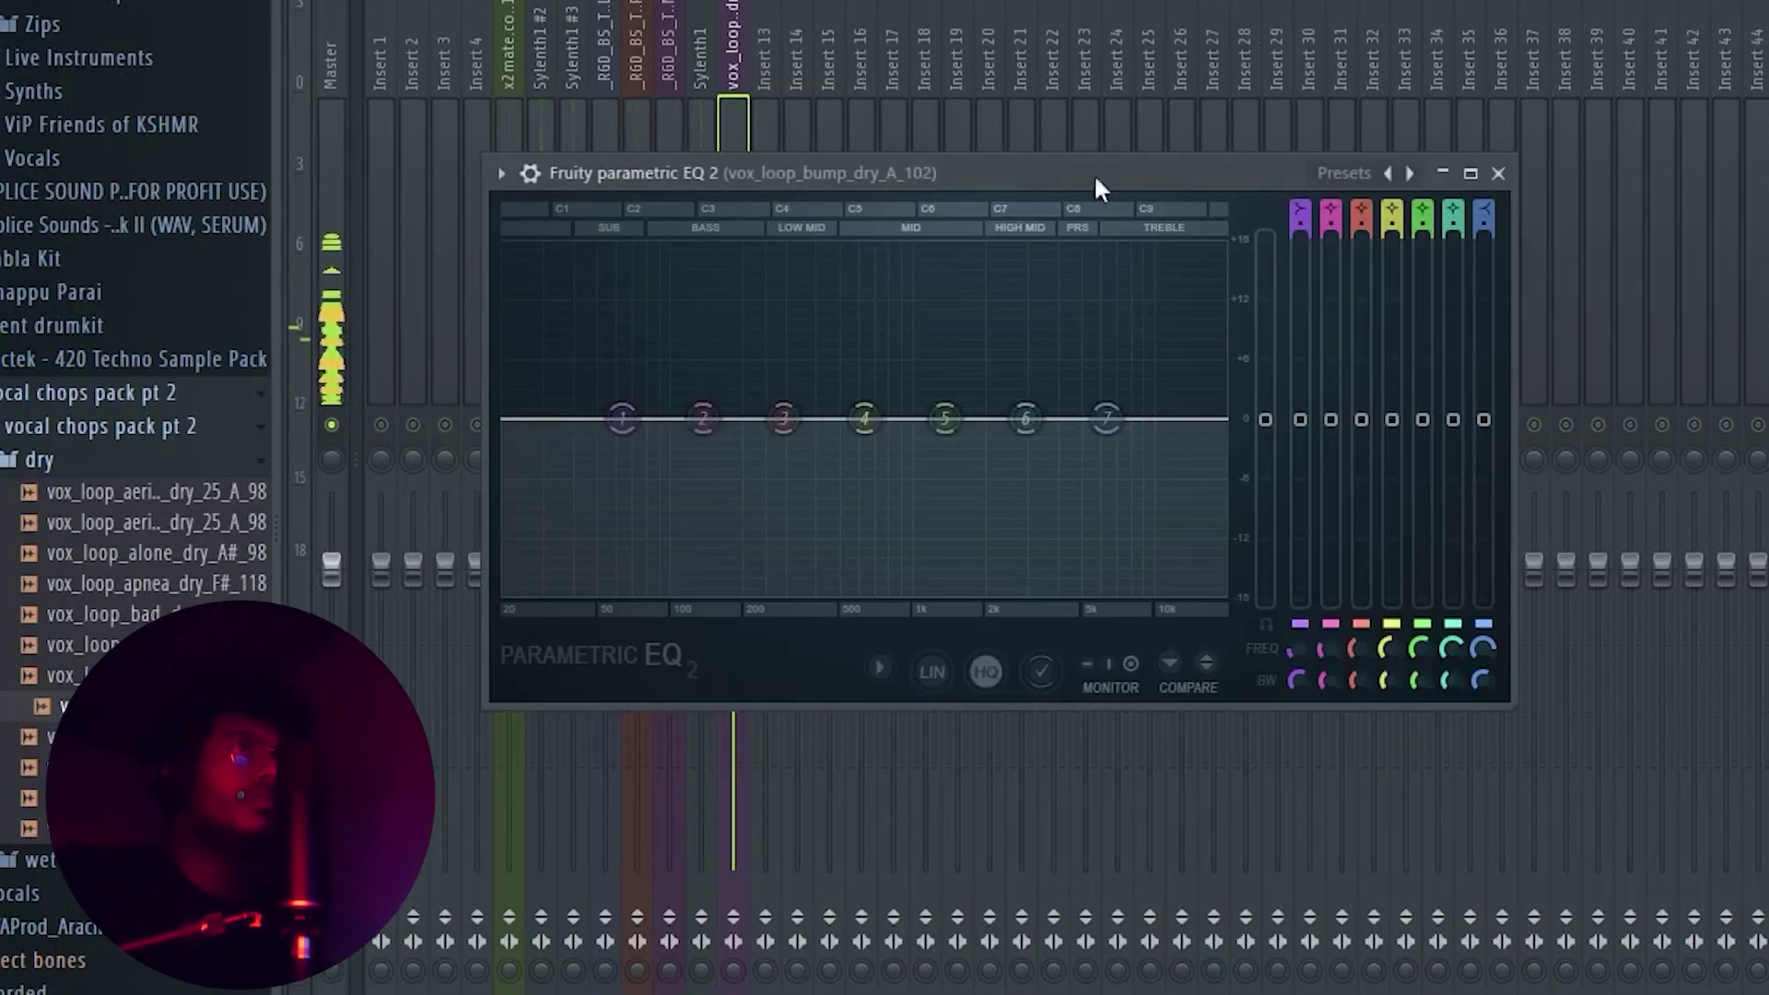
# In the vocal's Fruity Parametric EQ 2, cut the lows with band 1 at 471 Hz and boost band 6 around 3 kHz.
pyautogui.moveTo(622, 419); pyautogui.dragTo(831, 590)
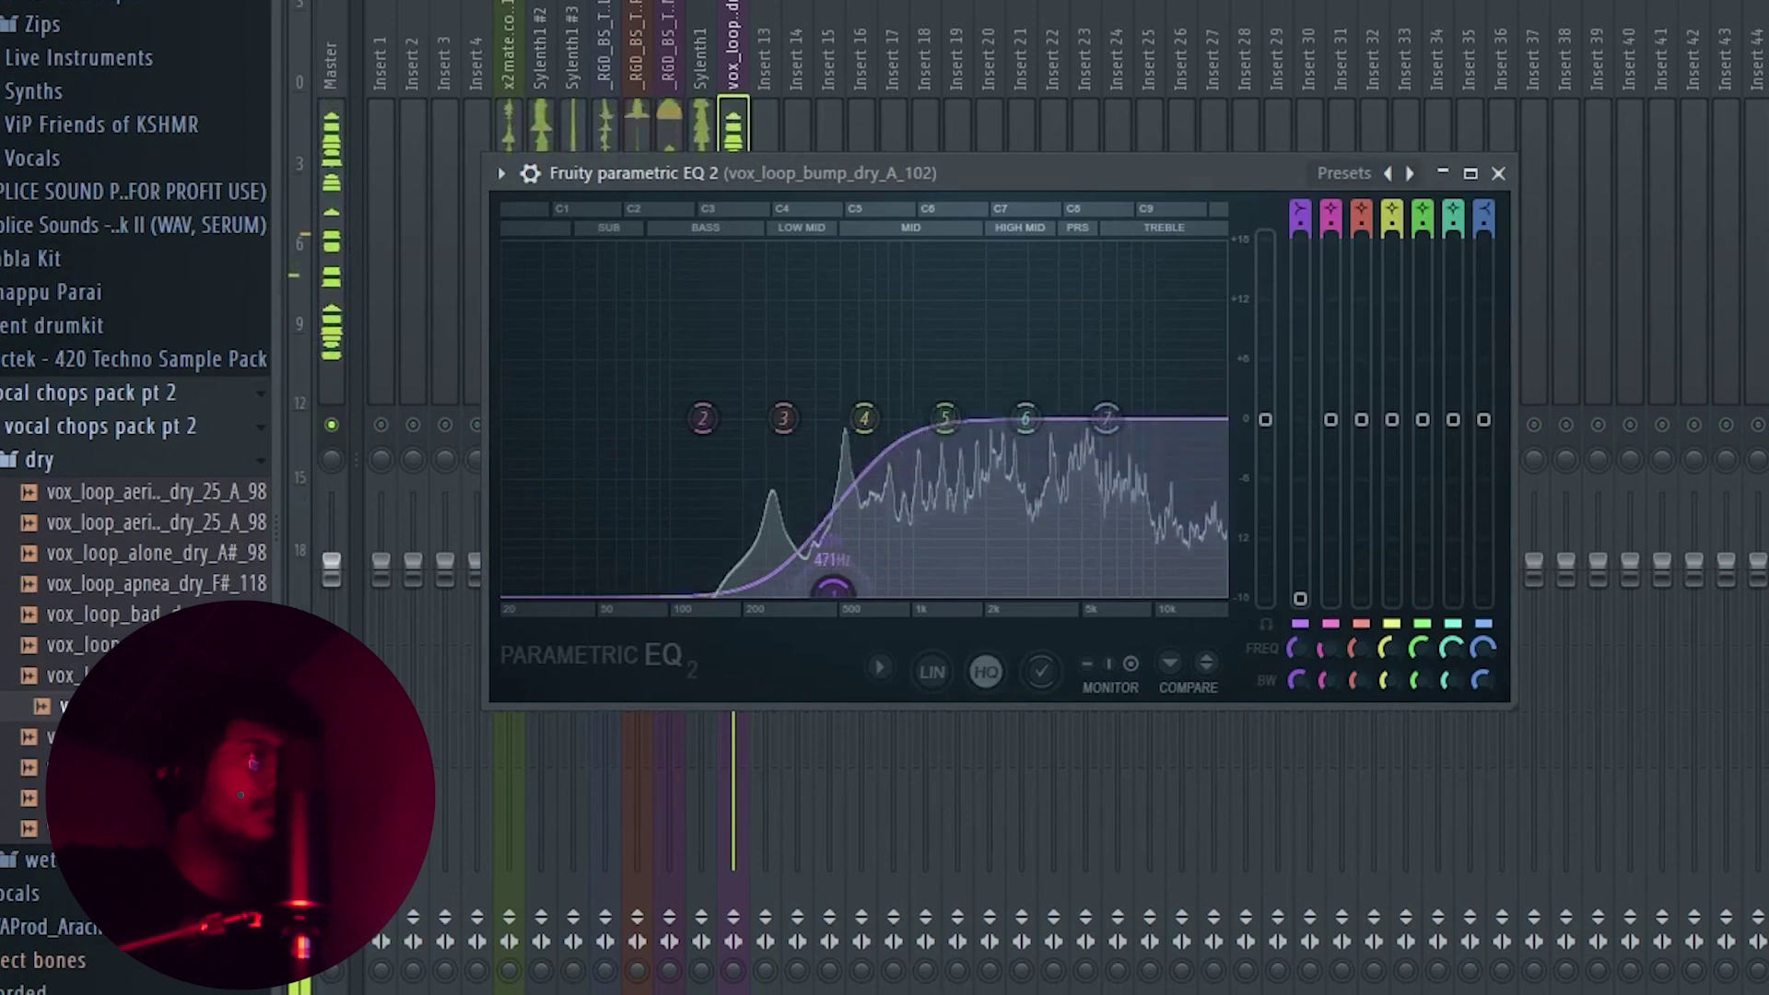
pyautogui.moveTo(1025, 419); pyautogui.dragTo(1044, 348)
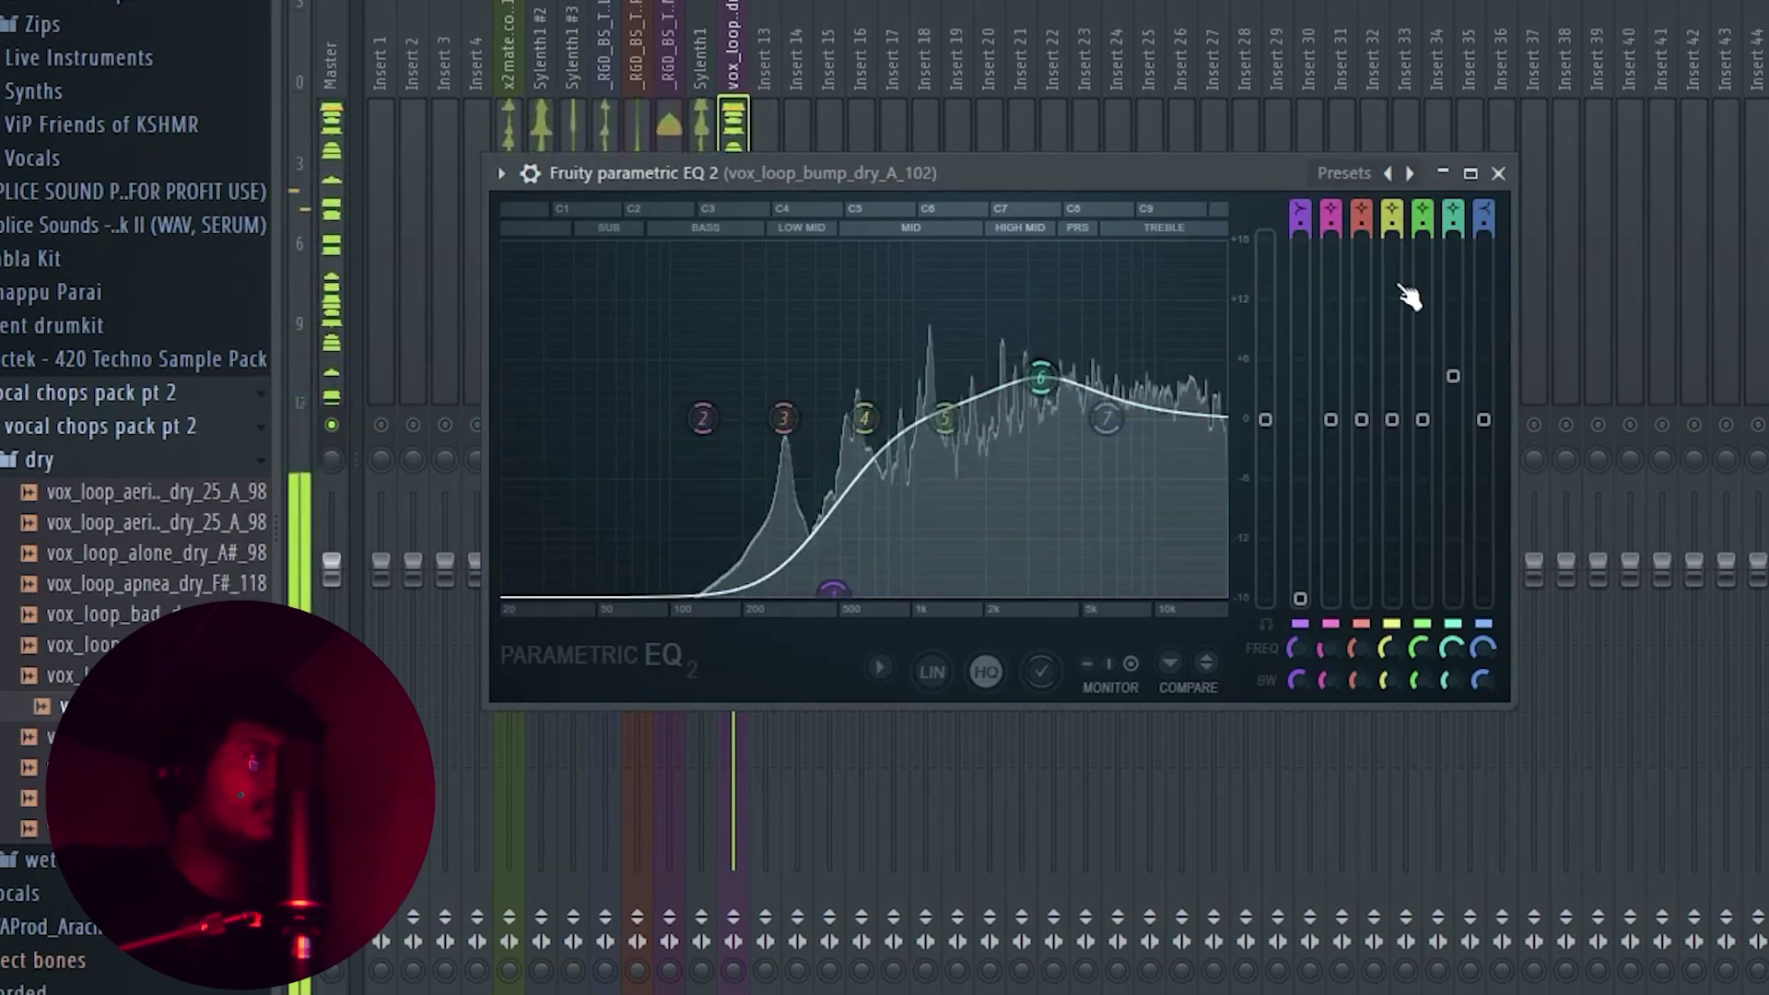
pyautogui.click(1498, 173)
pyautogui.click(1489, 169)
pyautogui.click(730, 275)
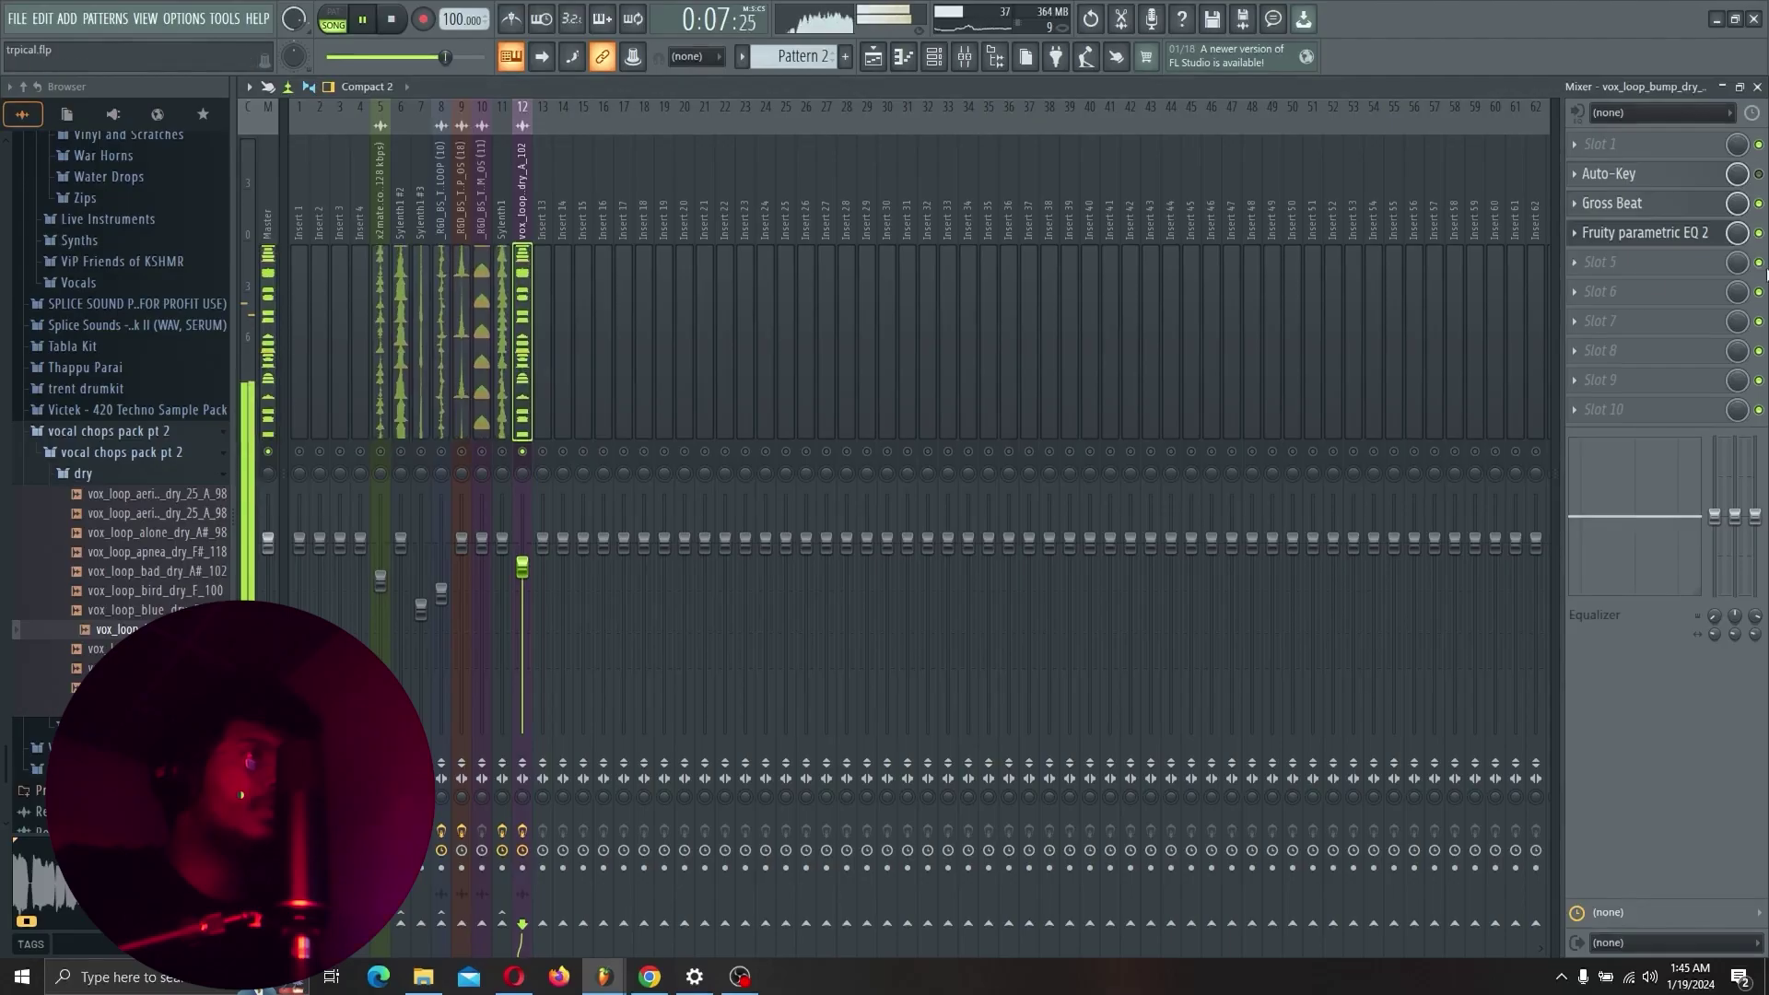
# Add Fruity Fast Dist to the vocal track's fifth effect slot with its mix level at about 21%.
pyautogui.click(1603, 262)
pyautogui.click(1212, 337)
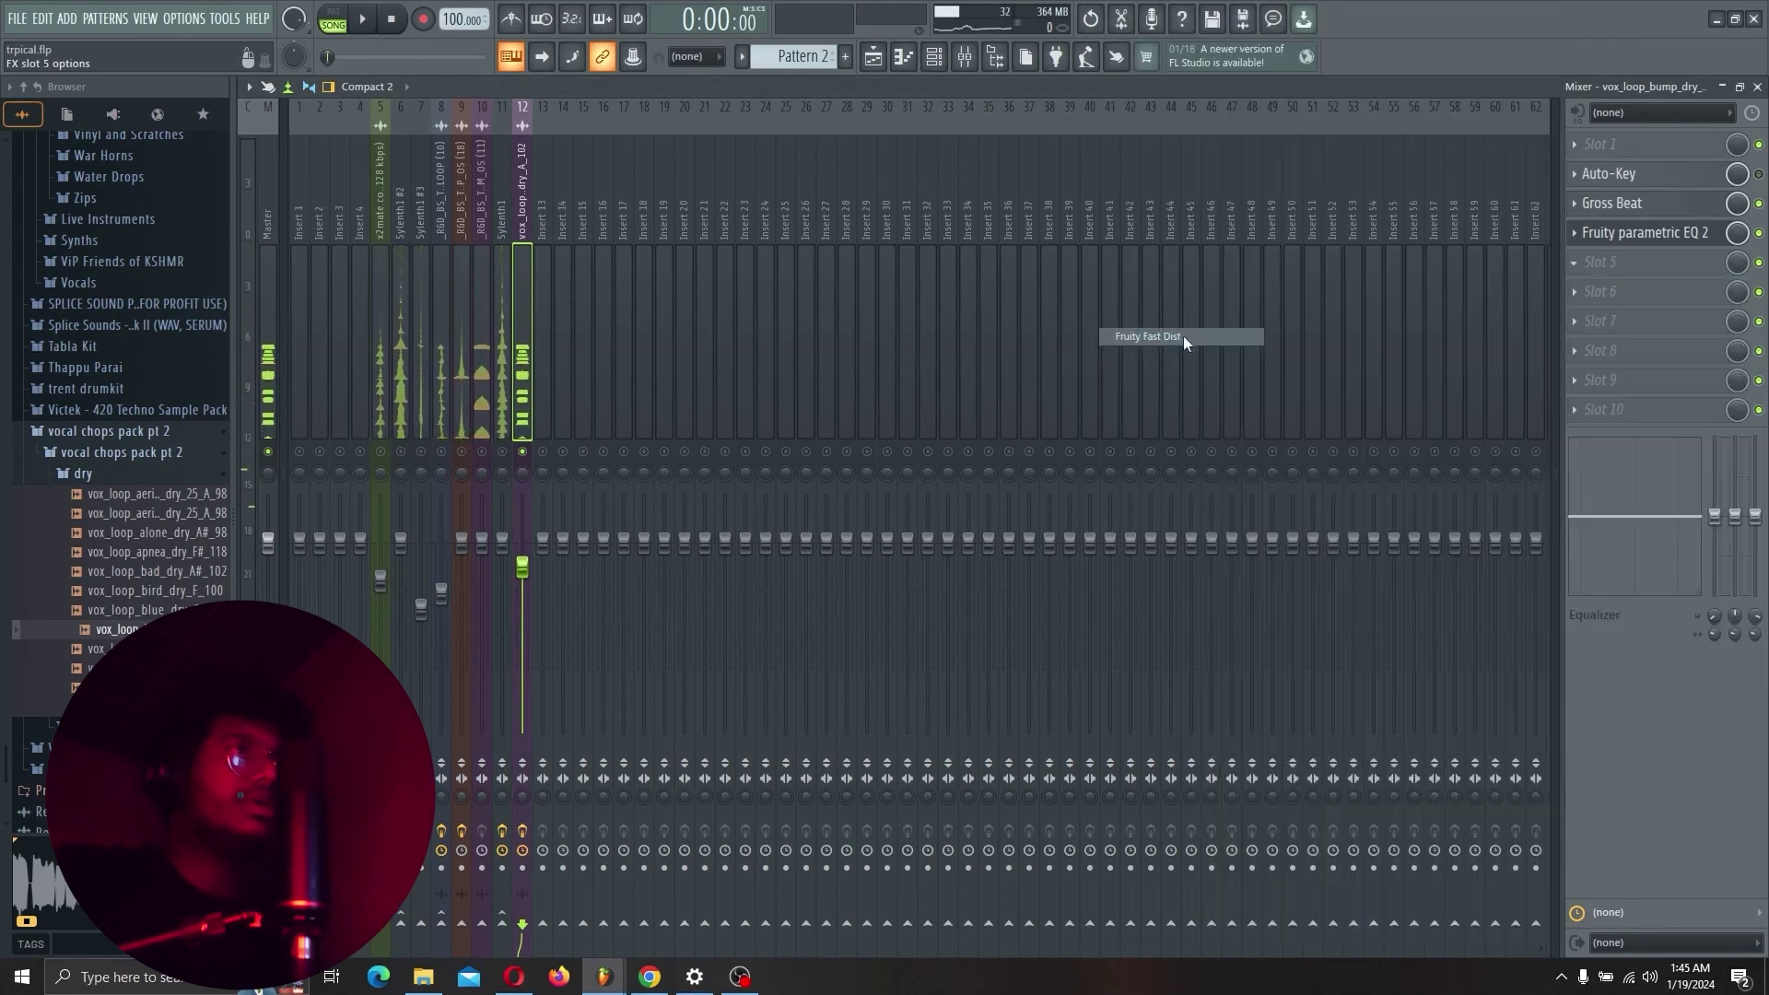
pyautogui.click(735, 316)
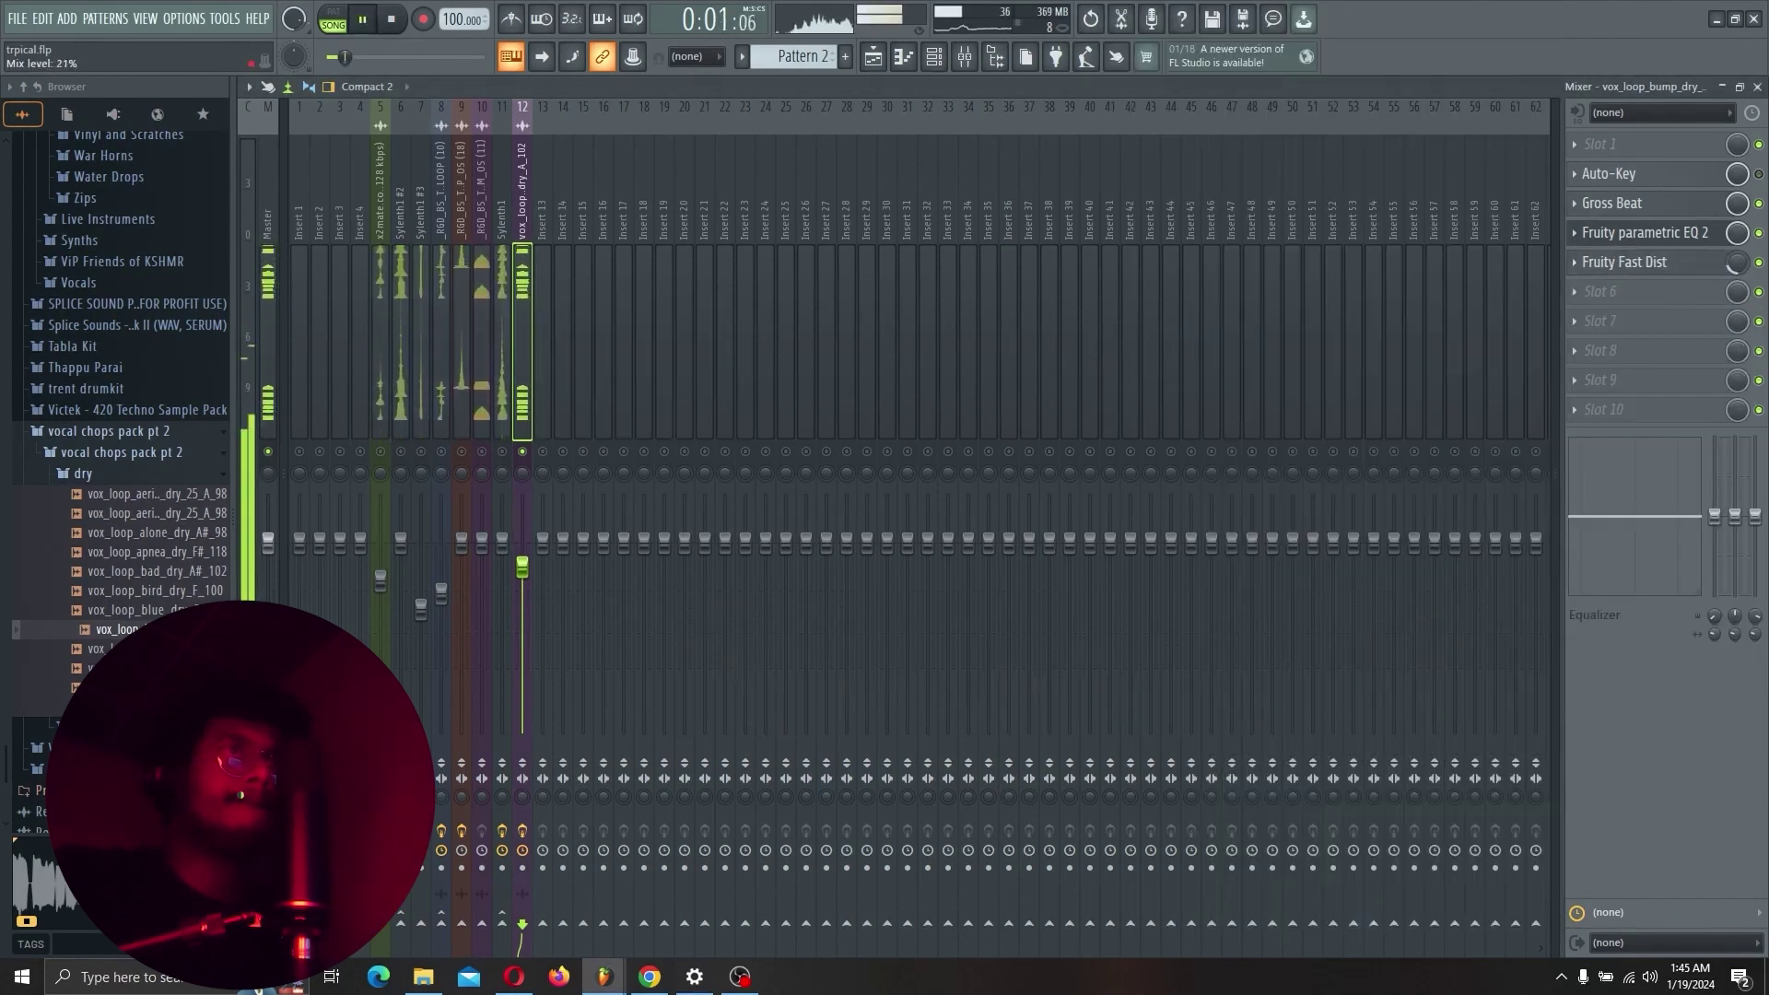
# Add Fruity Delay 2 to the vocal track's sixth effect slot with its mix level at about 8%.
pyautogui.click(1635, 293)
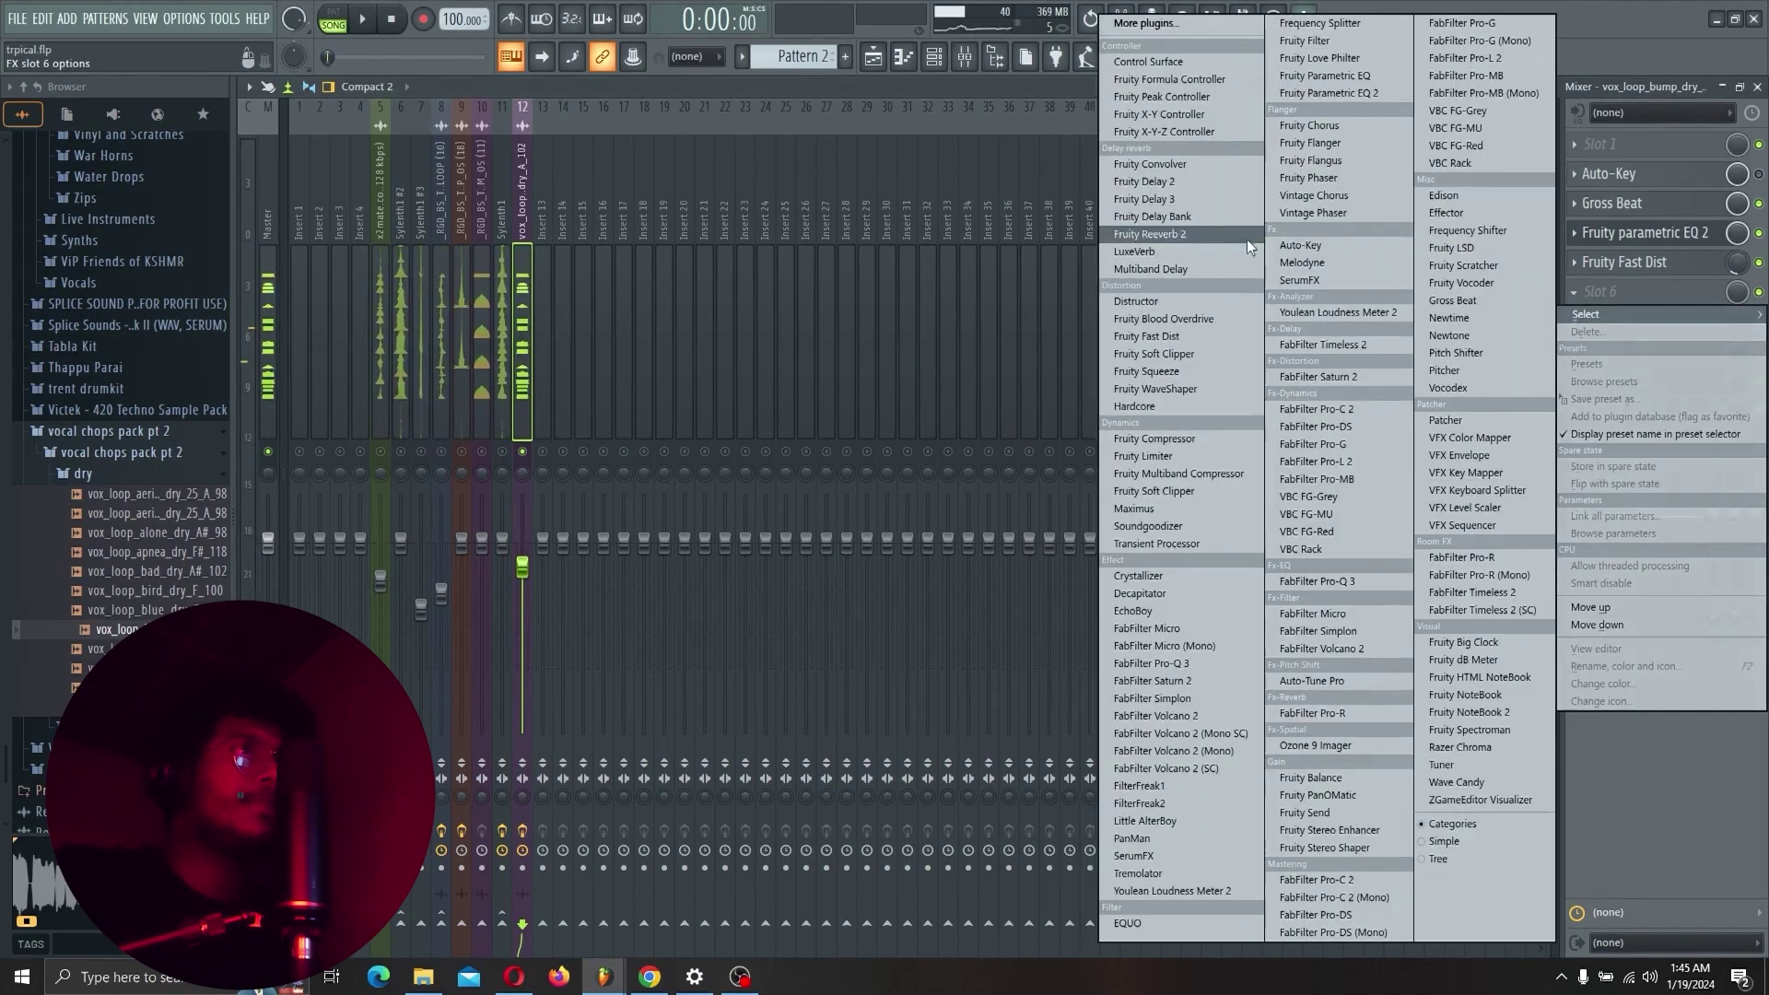
pyautogui.click(1151, 182)
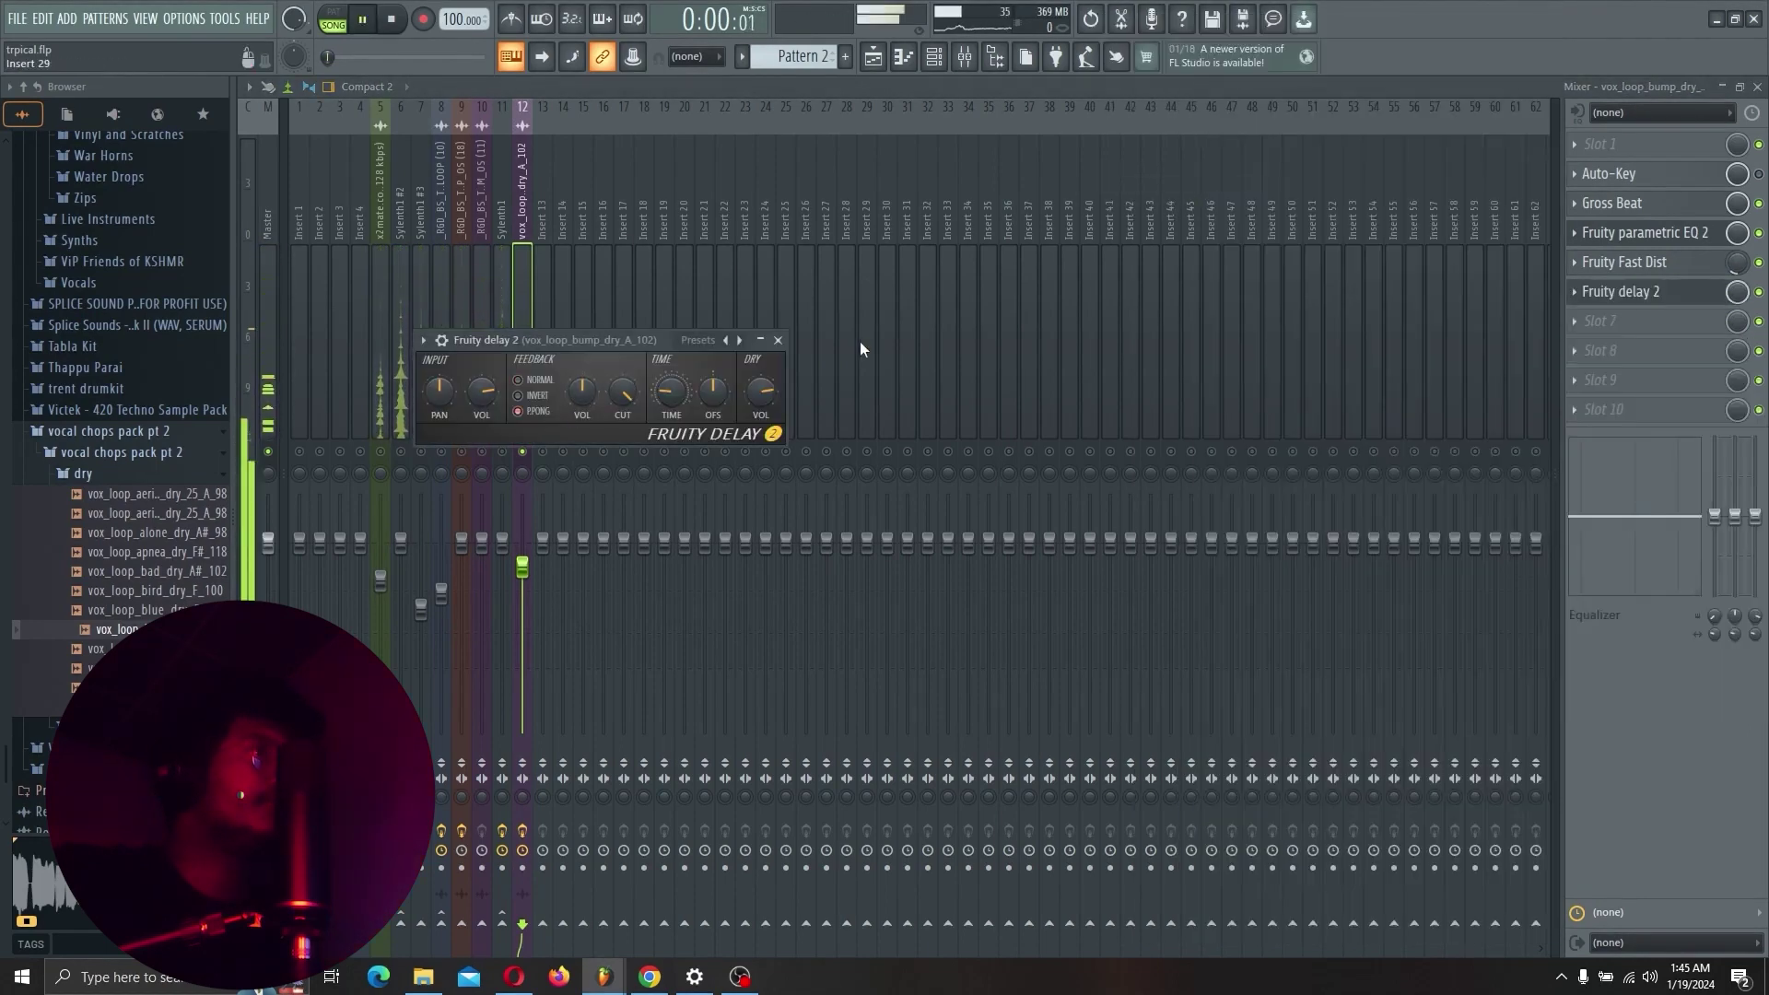
pyautogui.click(778, 340)
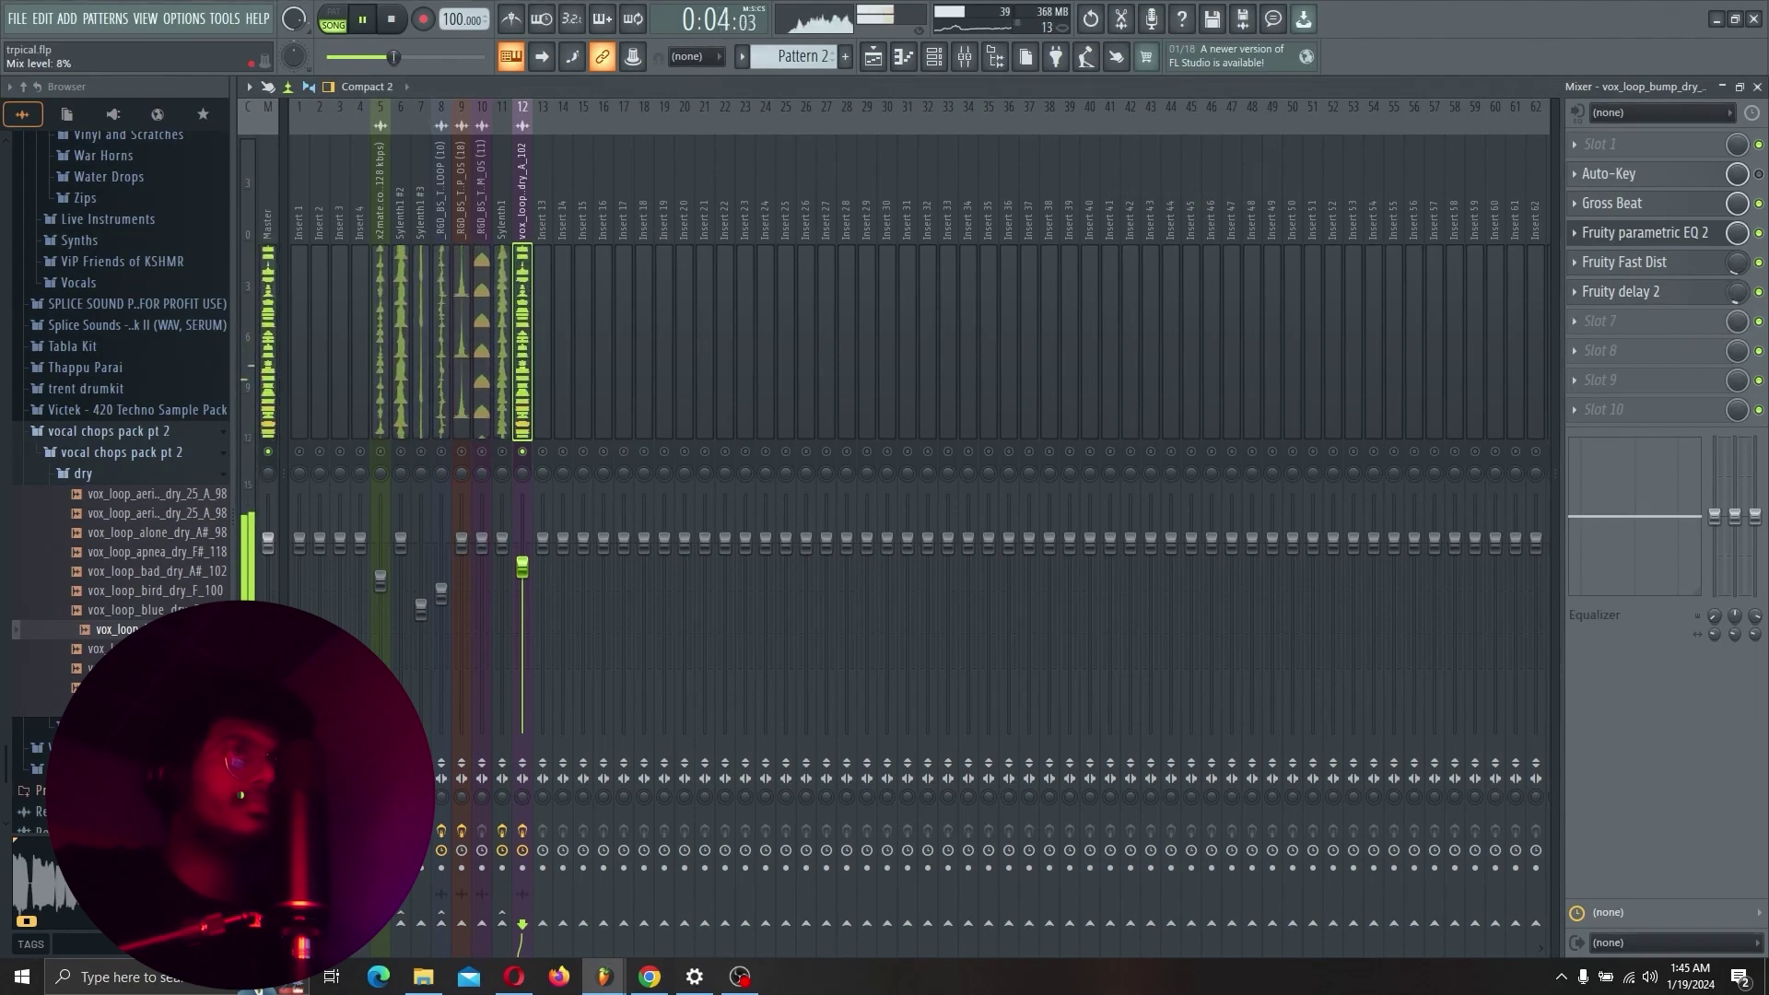
# Add Fruity Reeverb 2 to the vocal track's seventh effect slot and set its room size to 67.
pyautogui.click(1631, 326)
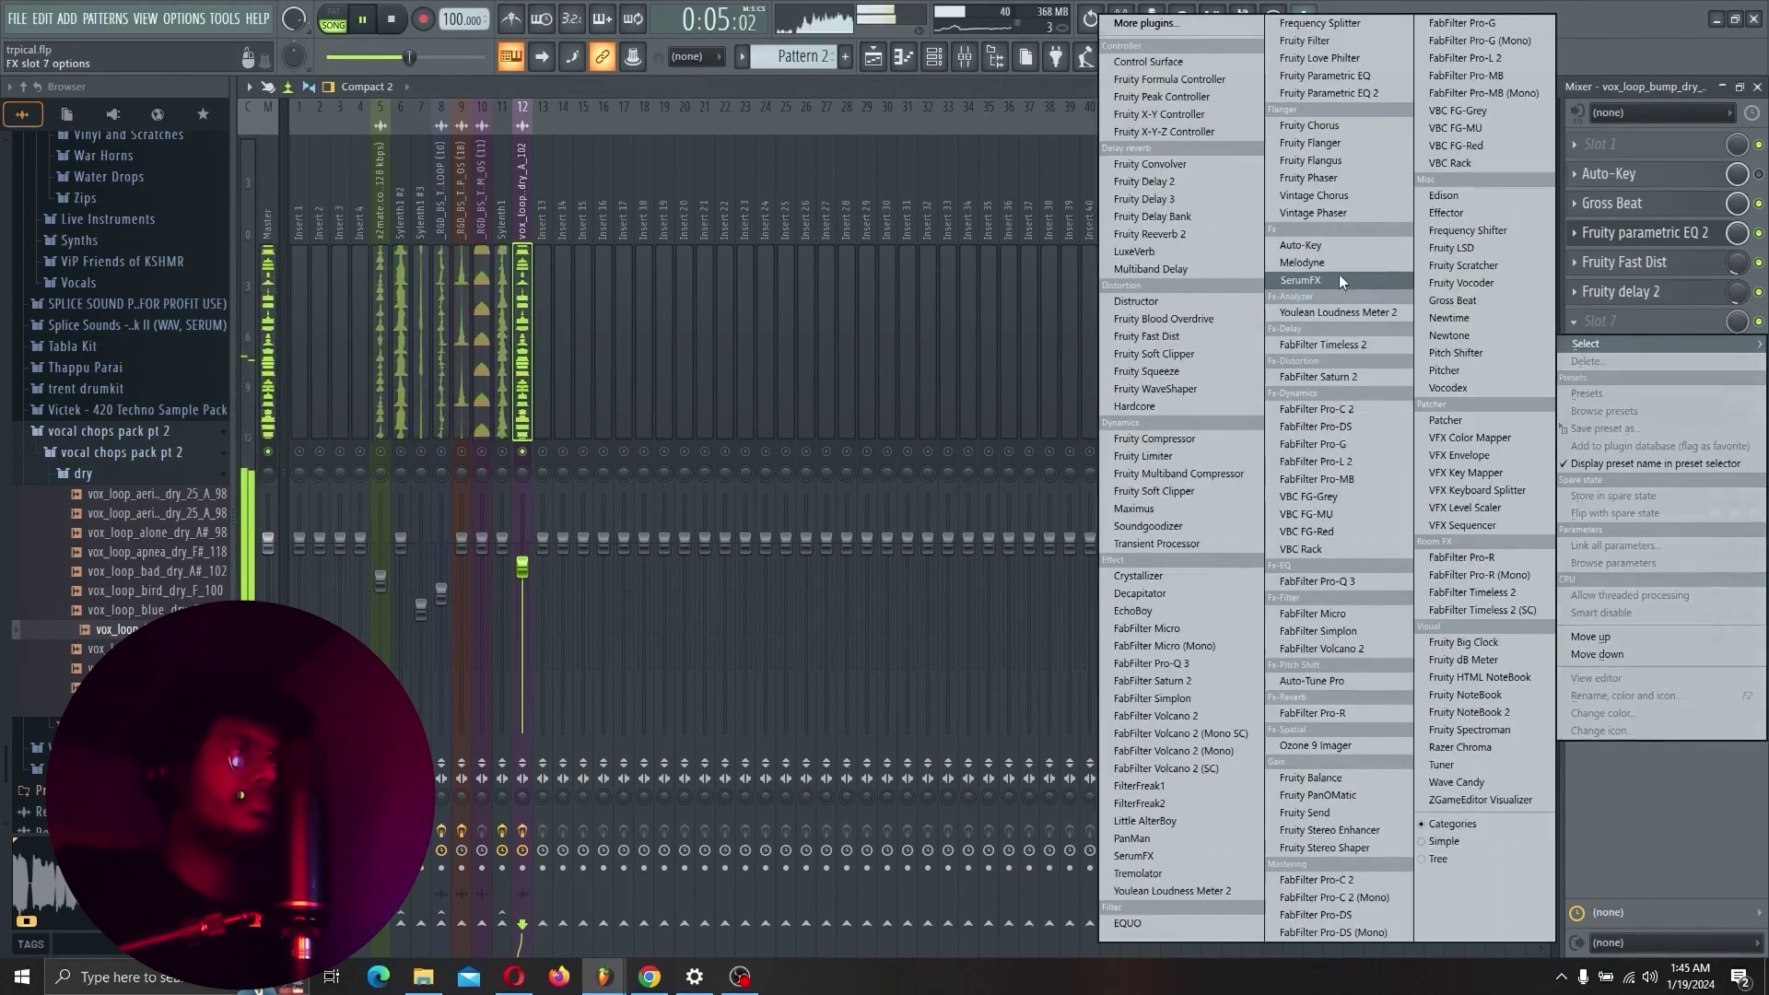
pyautogui.click(1151, 234)
pyautogui.press('space')
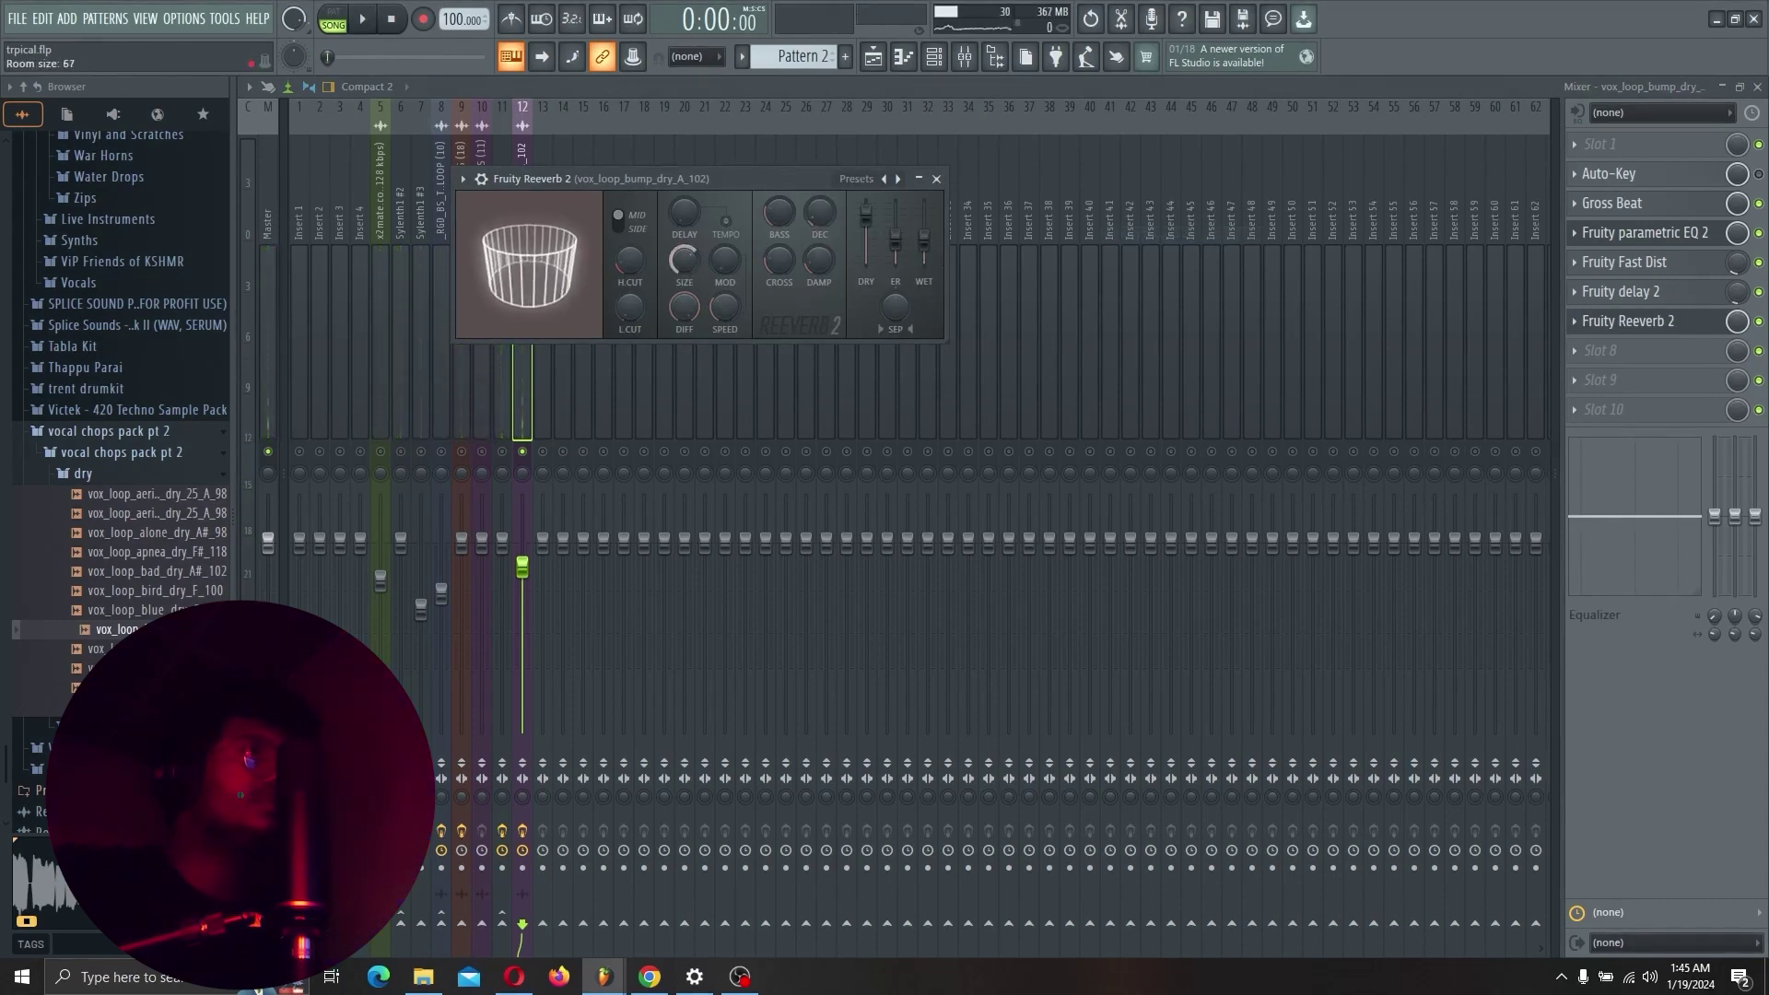
# Set the wet level of the vocal's Fruity Reeverb 2 to 45% and close the plugin.
pyautogui.press('space')
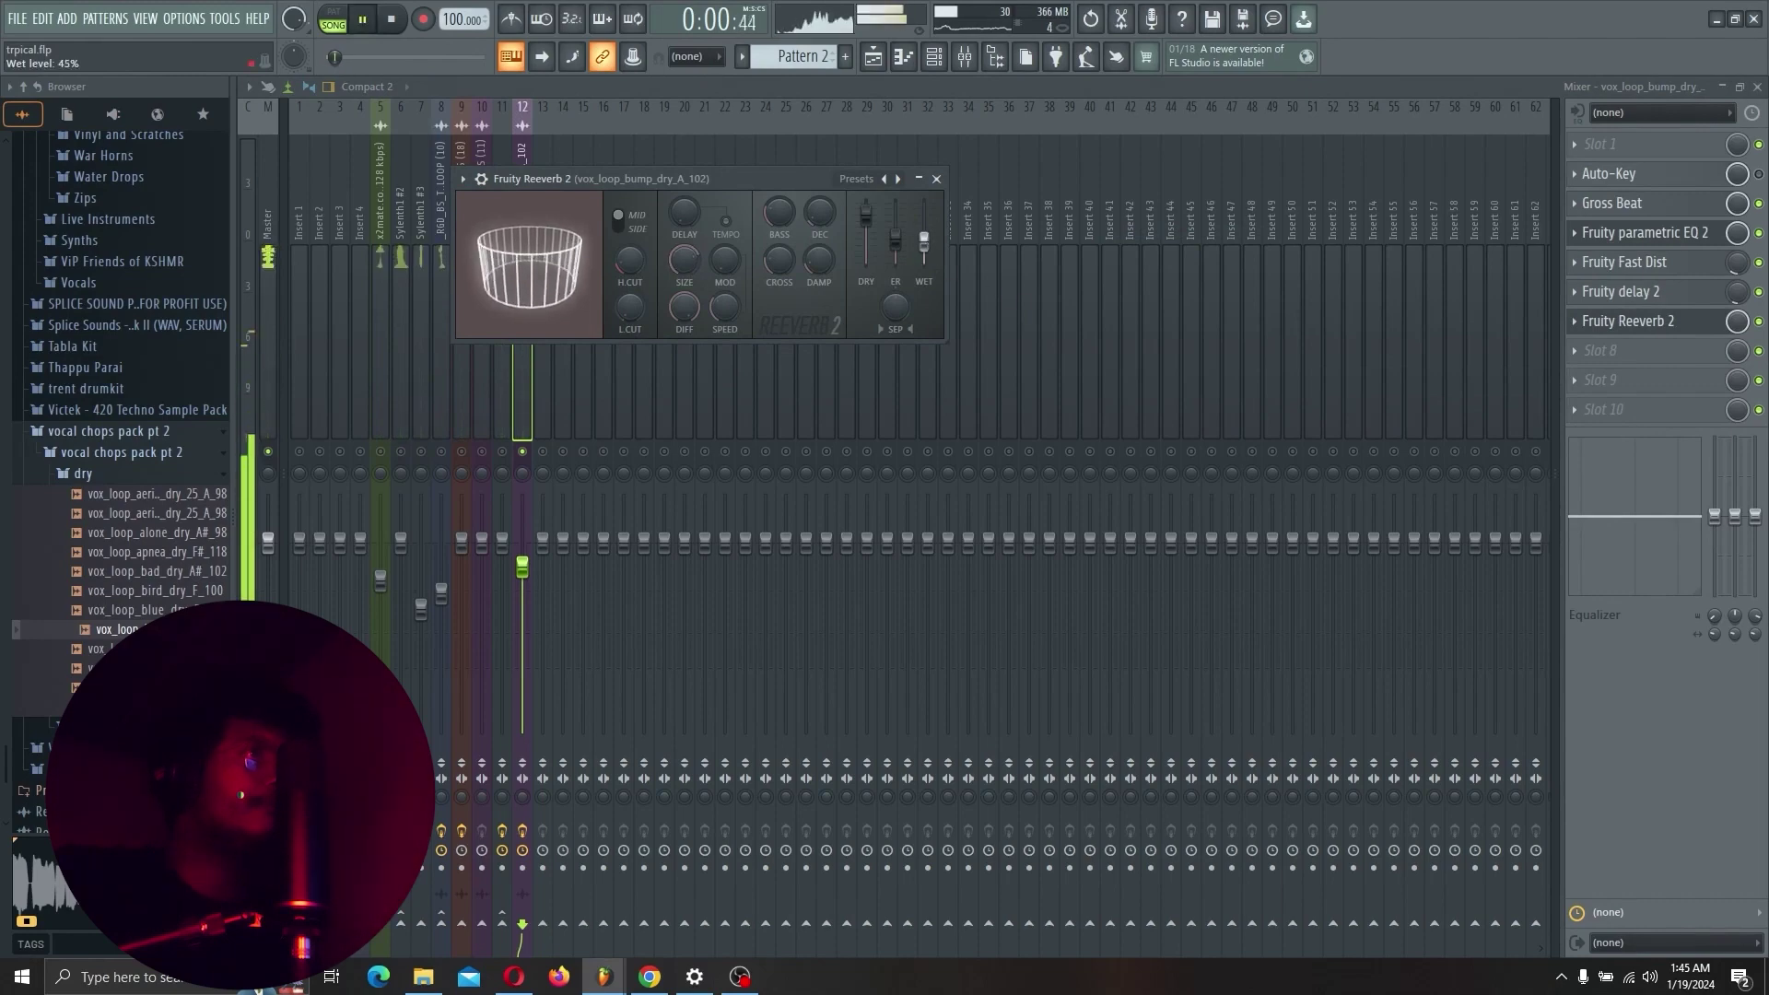
pyautogui.click(936, 178)
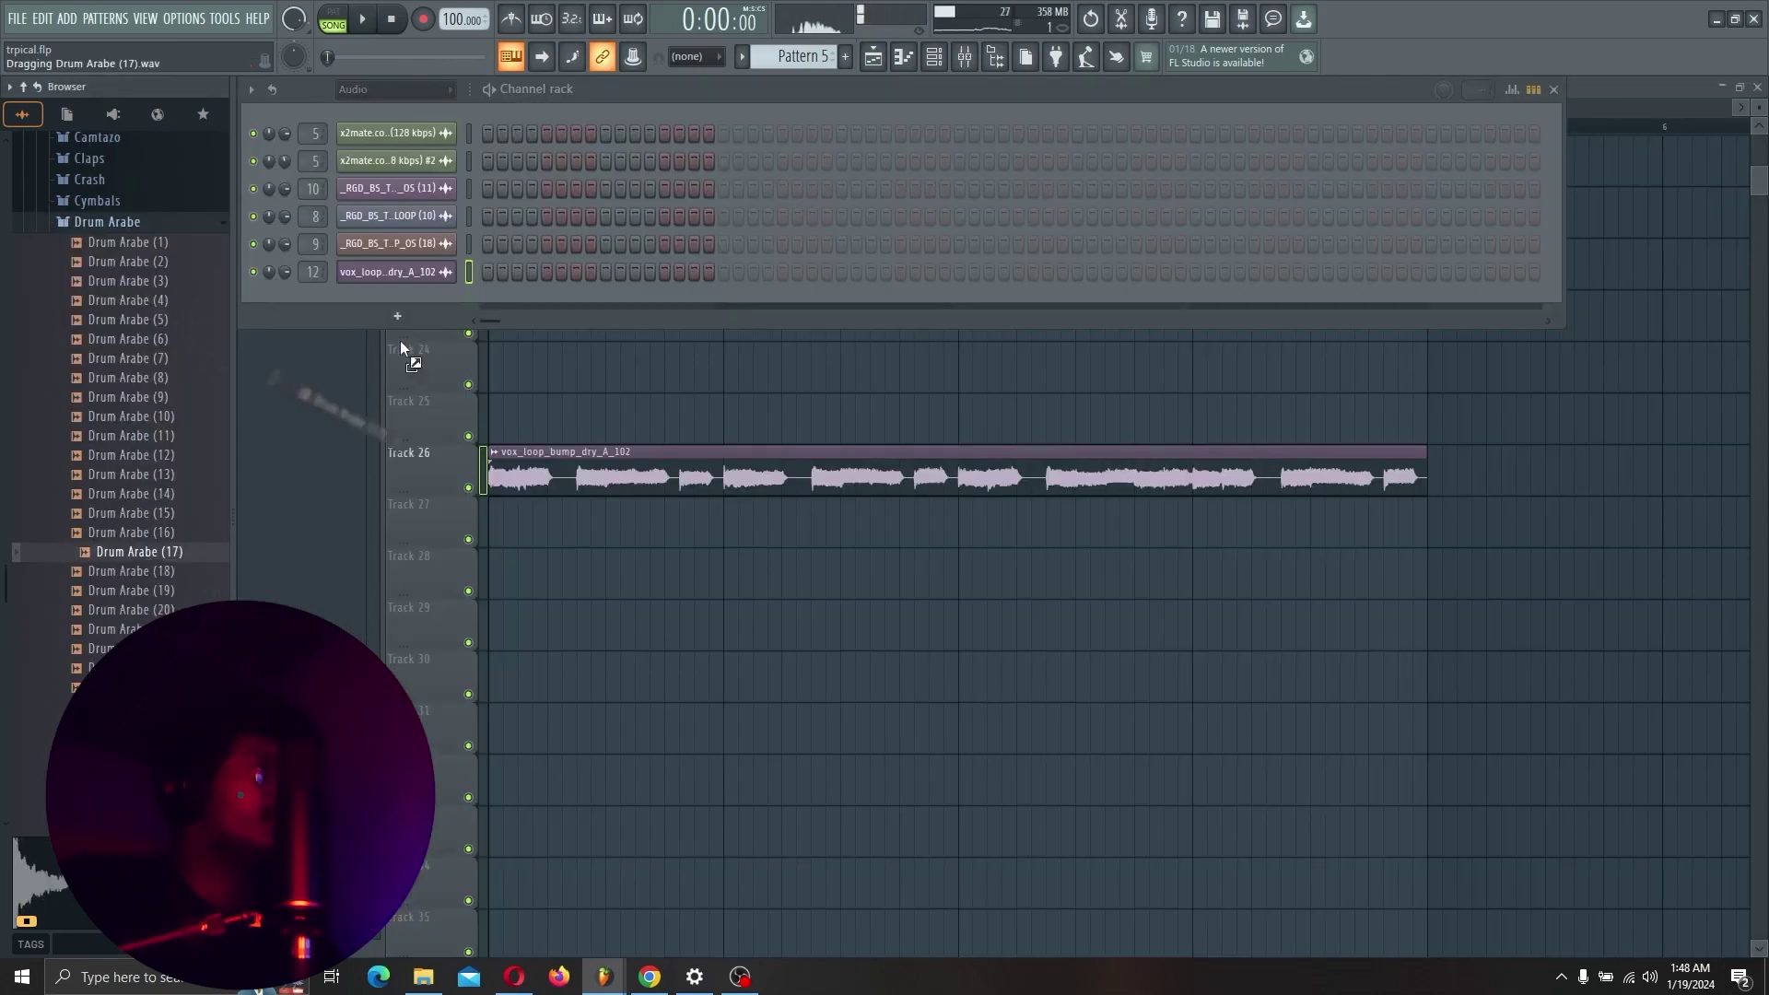
# Audition the Drum Arabe samples and add Drum Arabe (17) and Drum Arabe (25) as new channels in the channel rack.
pyautogui.moveTo(399, 346); pyautogui.dragTo(419, 299)
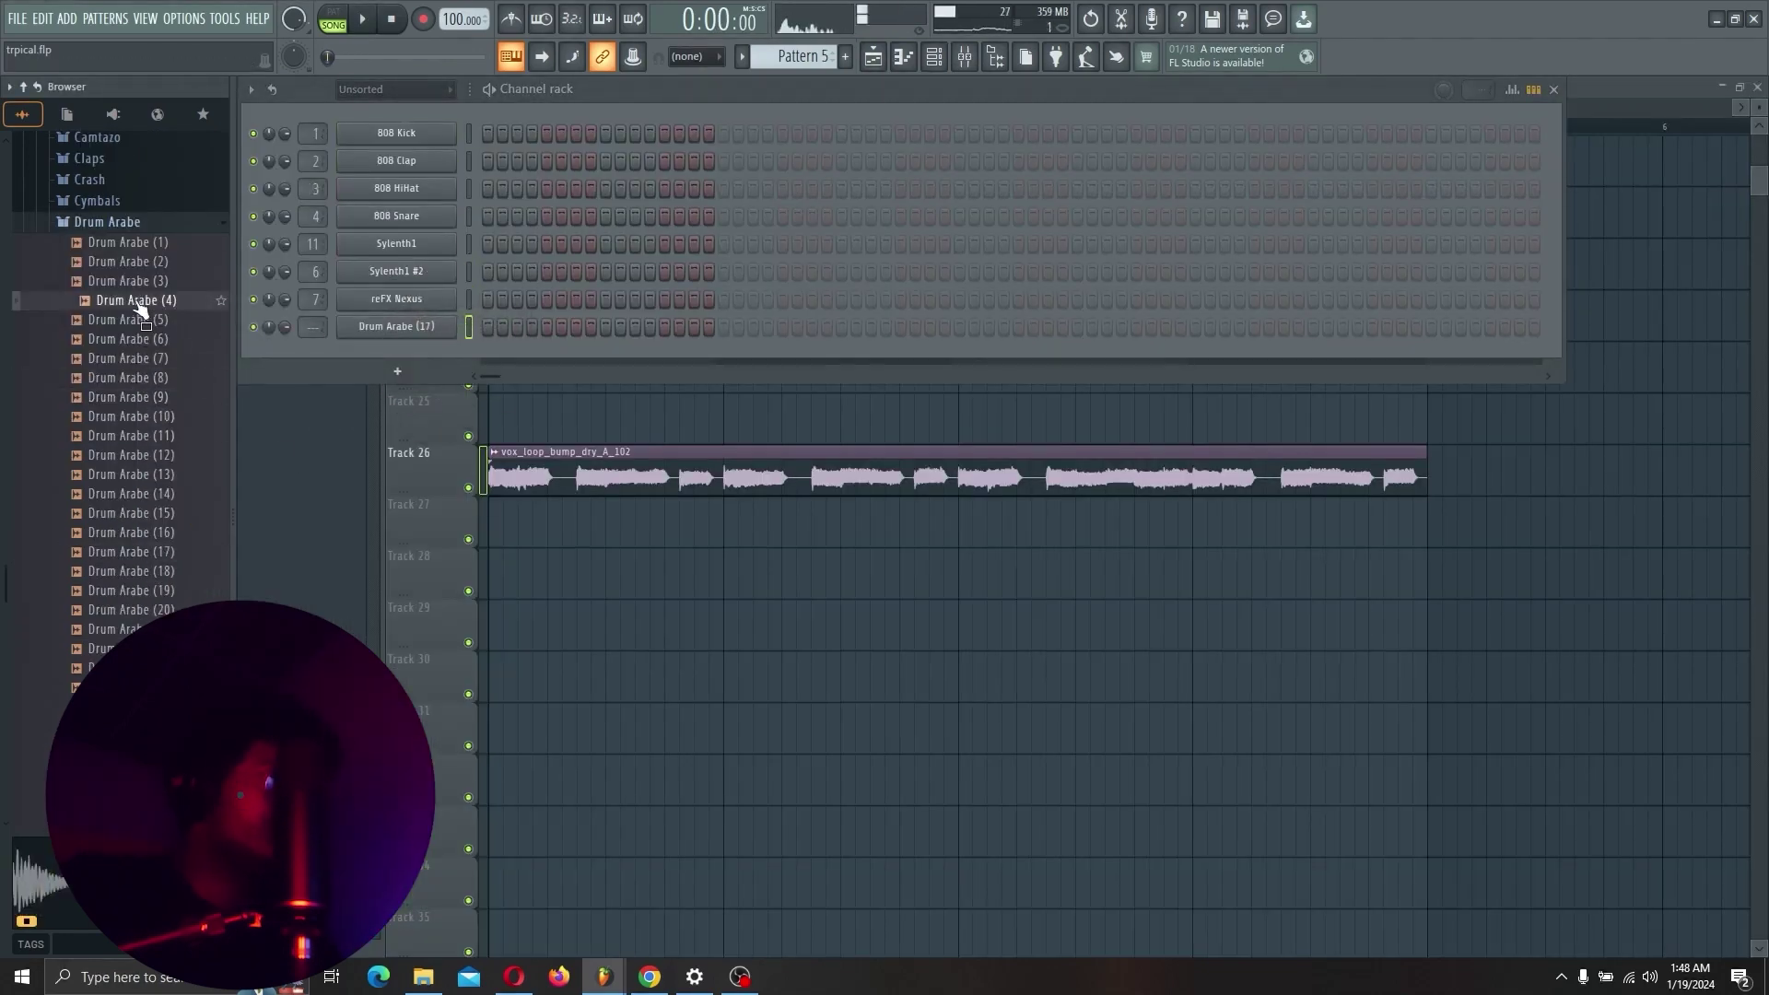
pyautogui.click(146, 262)
pyautogui.click(145, 244)
pyautogui.click(153, 727)
pyautogui.click(145, 765)
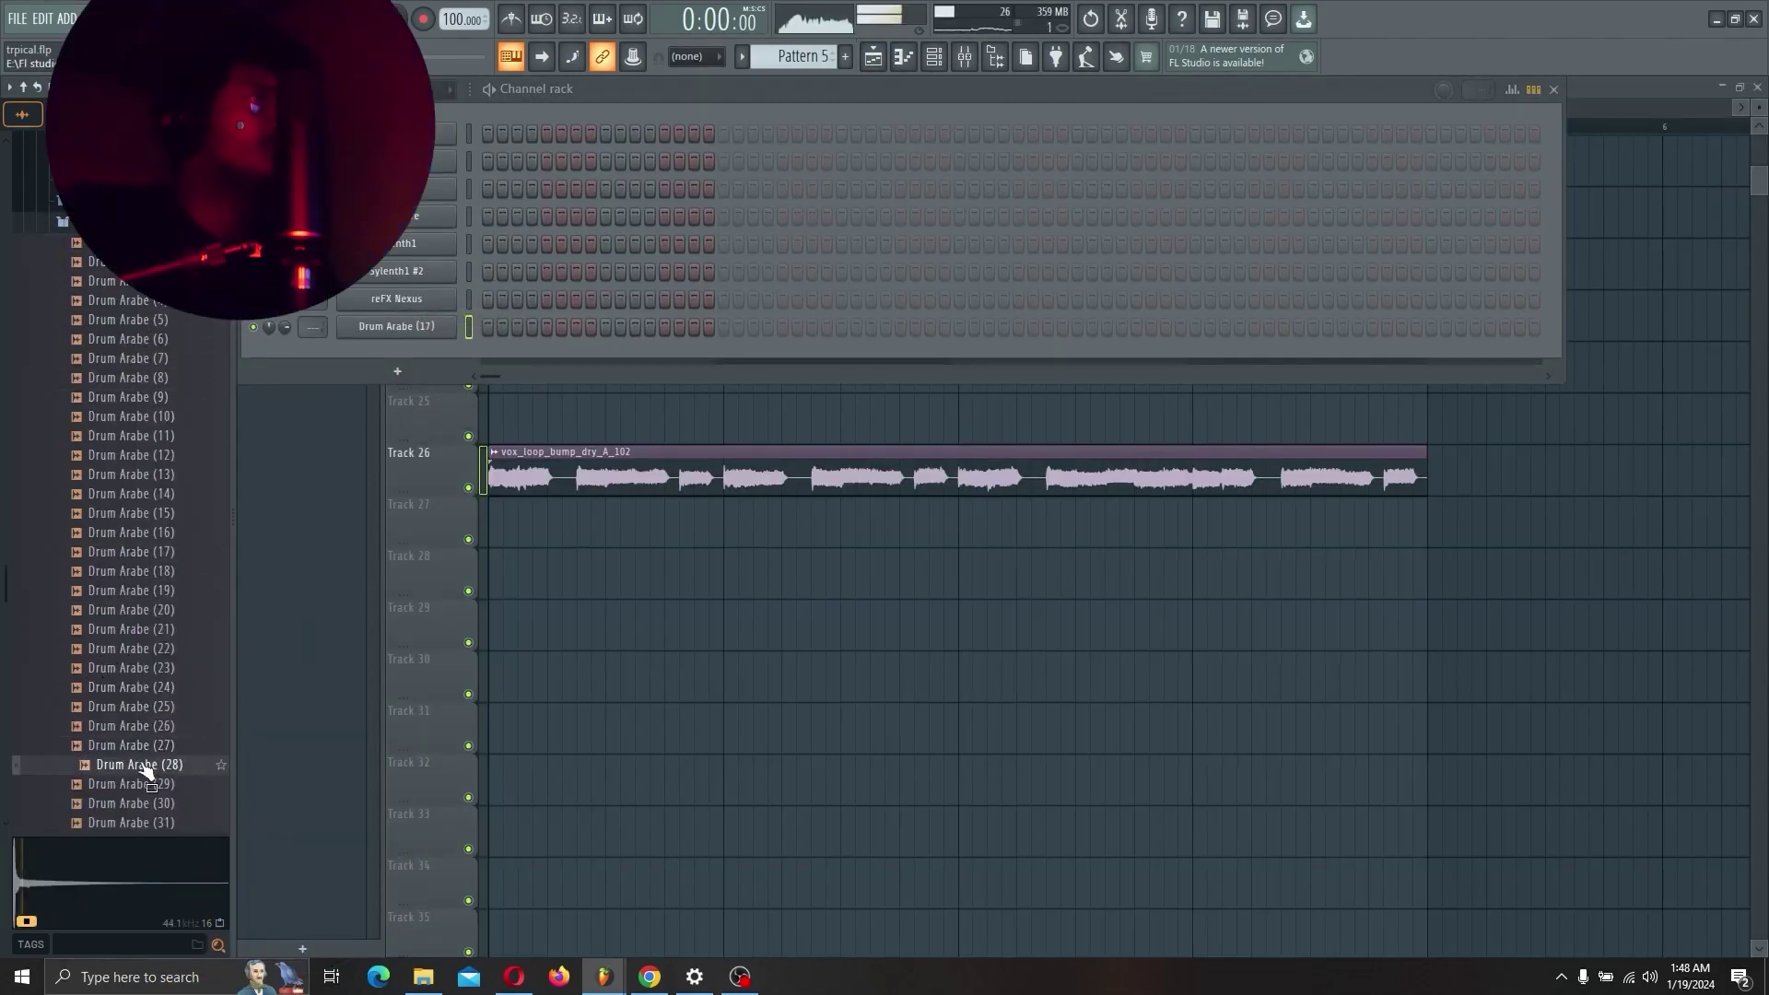
pyautogui.click(143, 746)
pyautogui.click(142, 731)
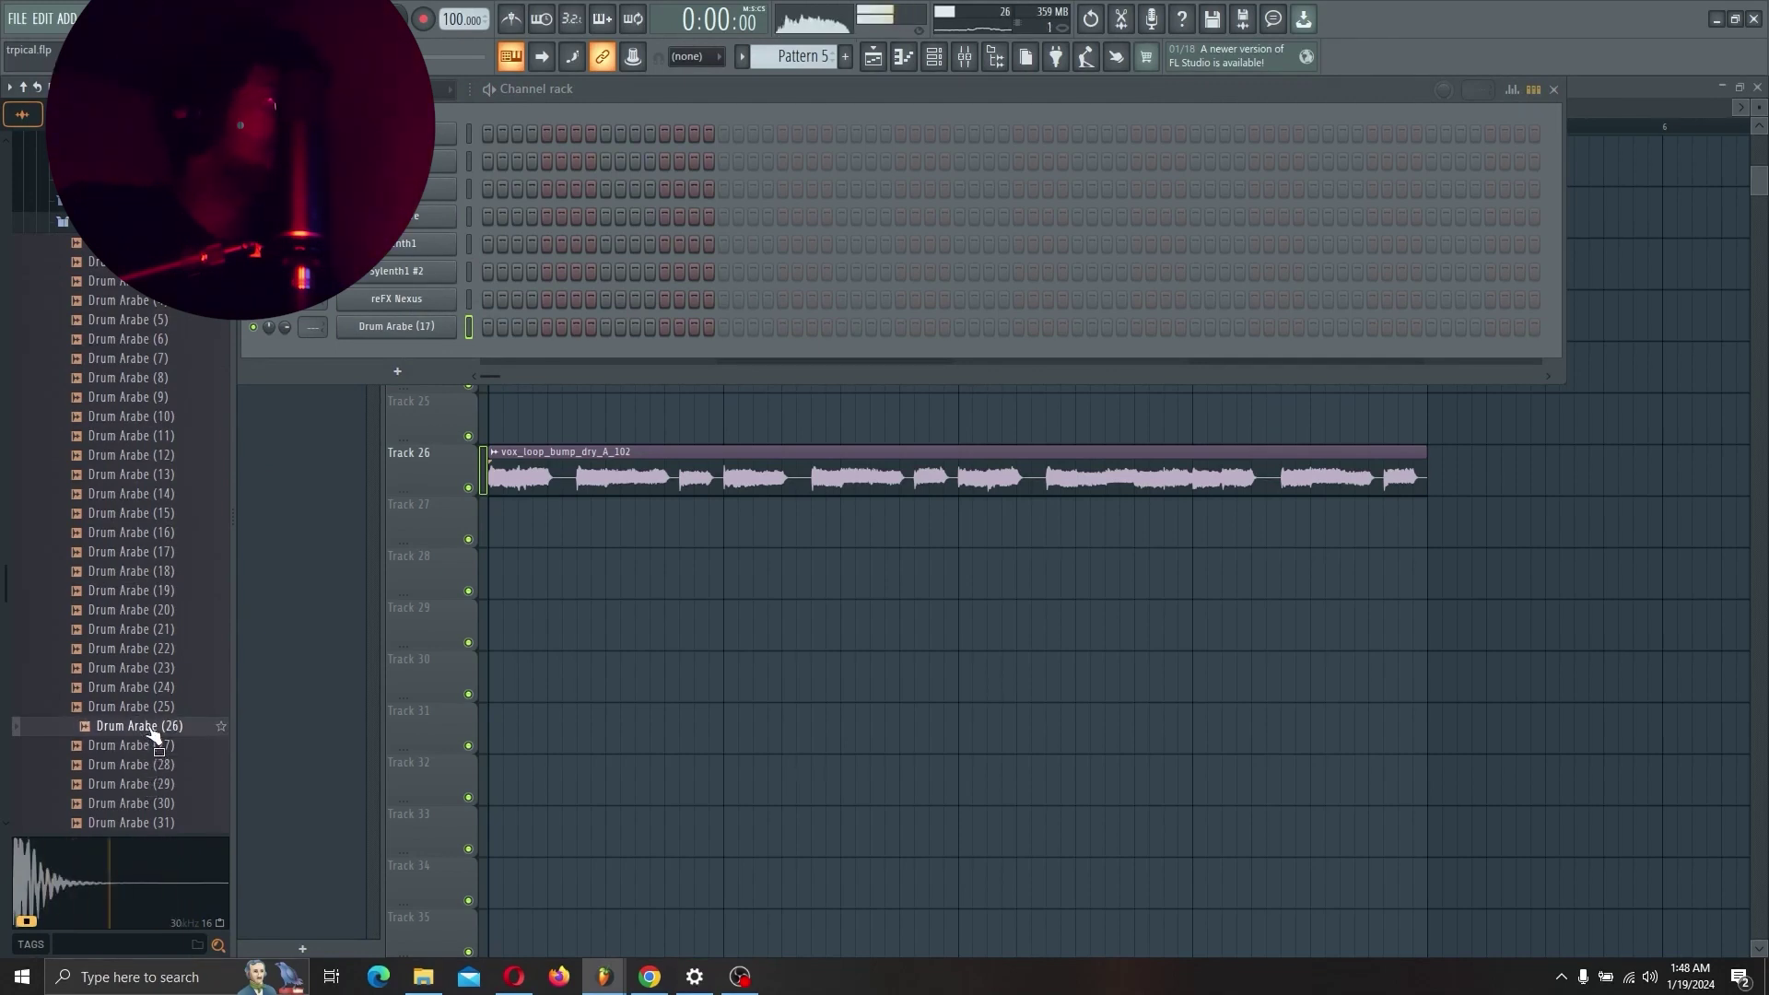
pyautogui.click(143, 713)
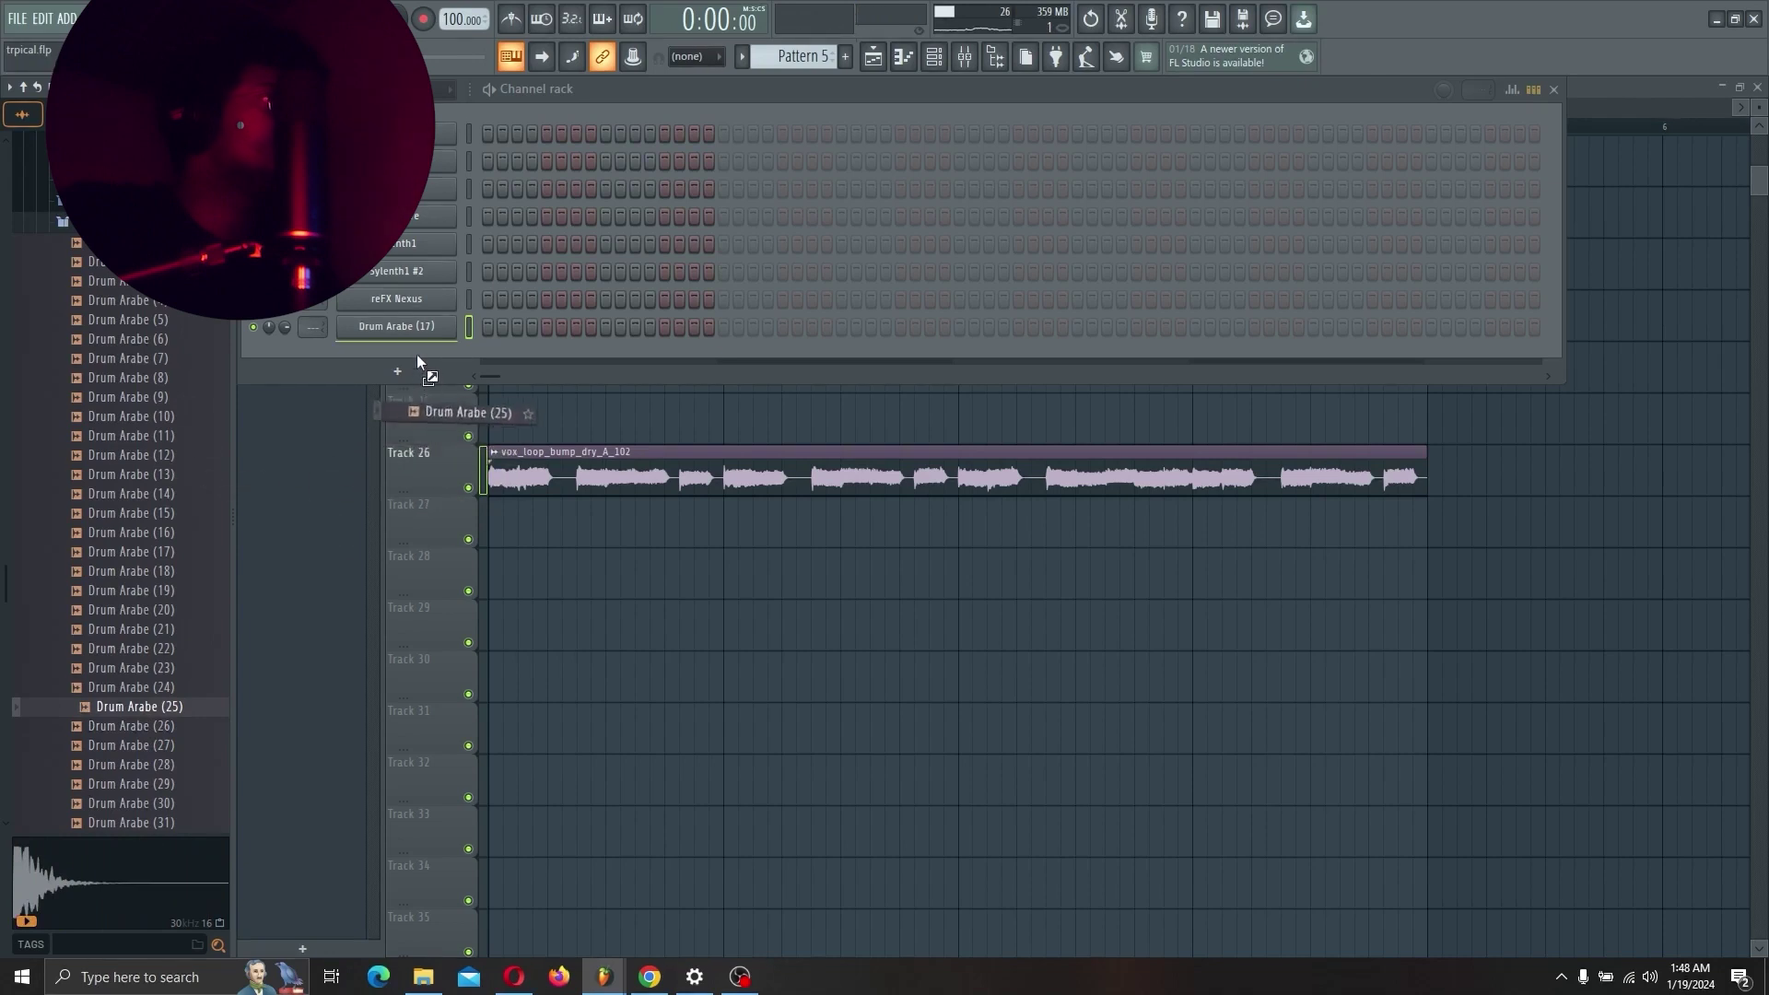
pyautogui.moveTo(417, 354); pyautogui.dragTo(417, 351)
# Program Pattern 5 with Drum Arabe (25) on step 1 and Drum Arabe (17) on steps 4 and 7.
pyautogui.click(547, 326)
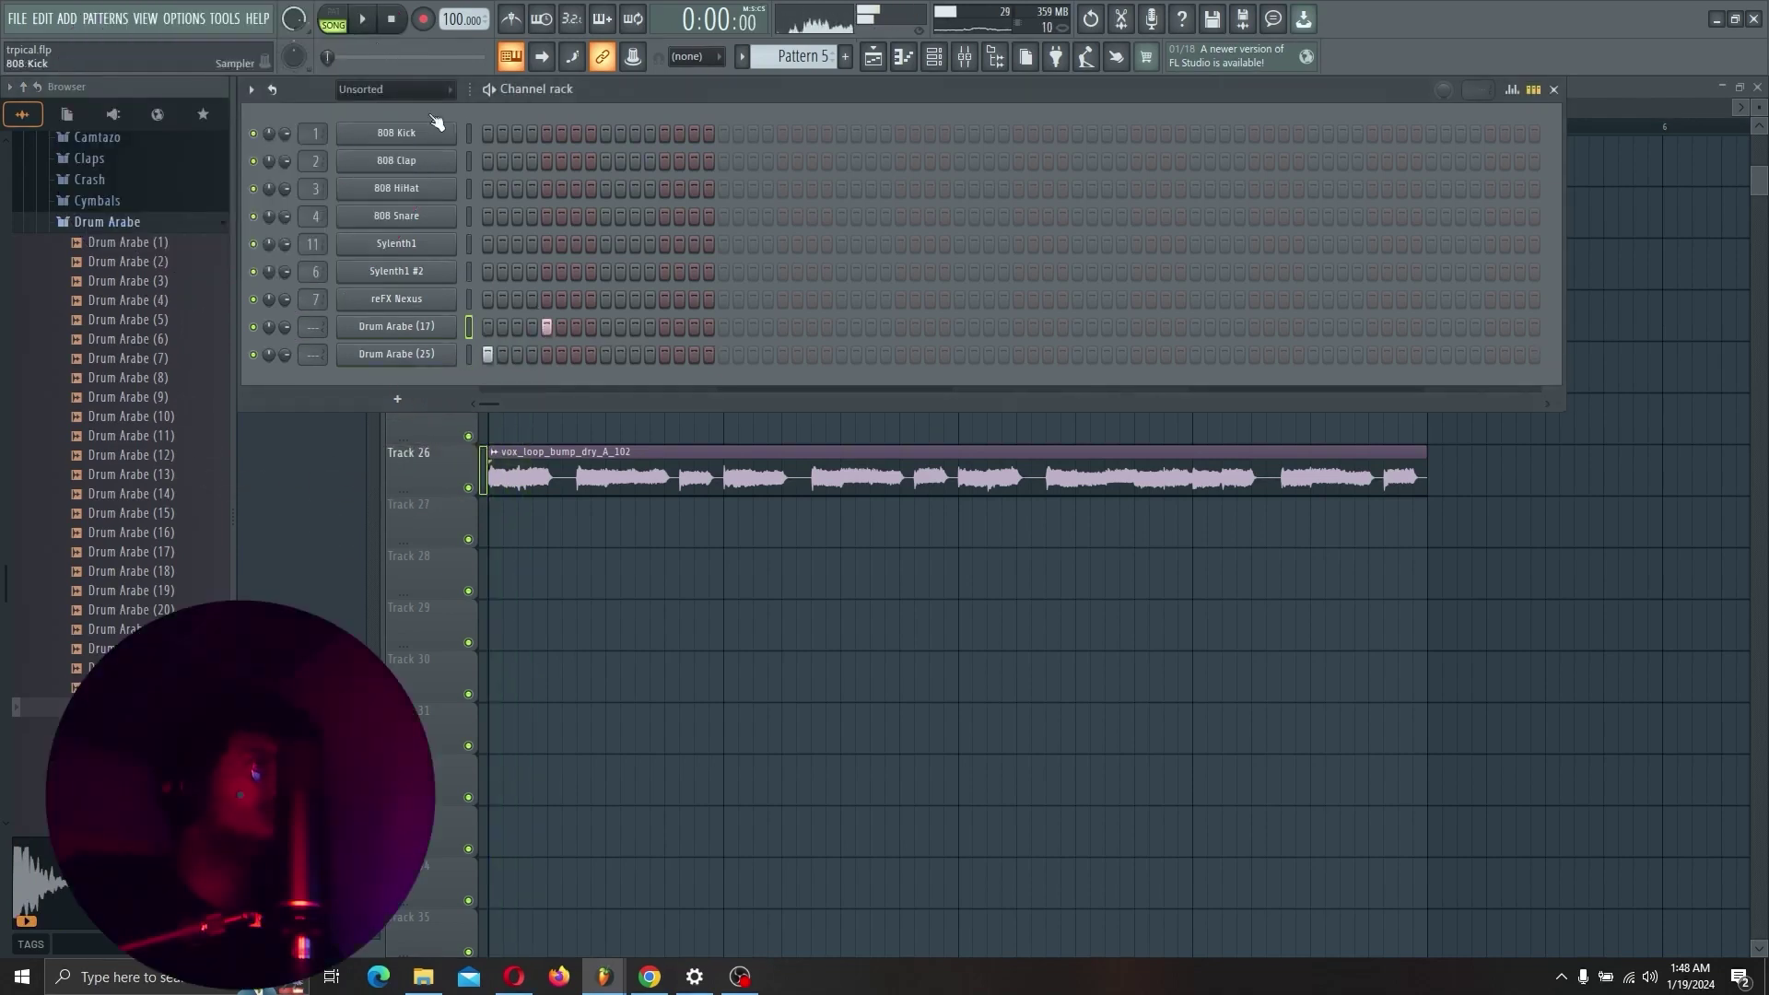
pyautogui.press('space')
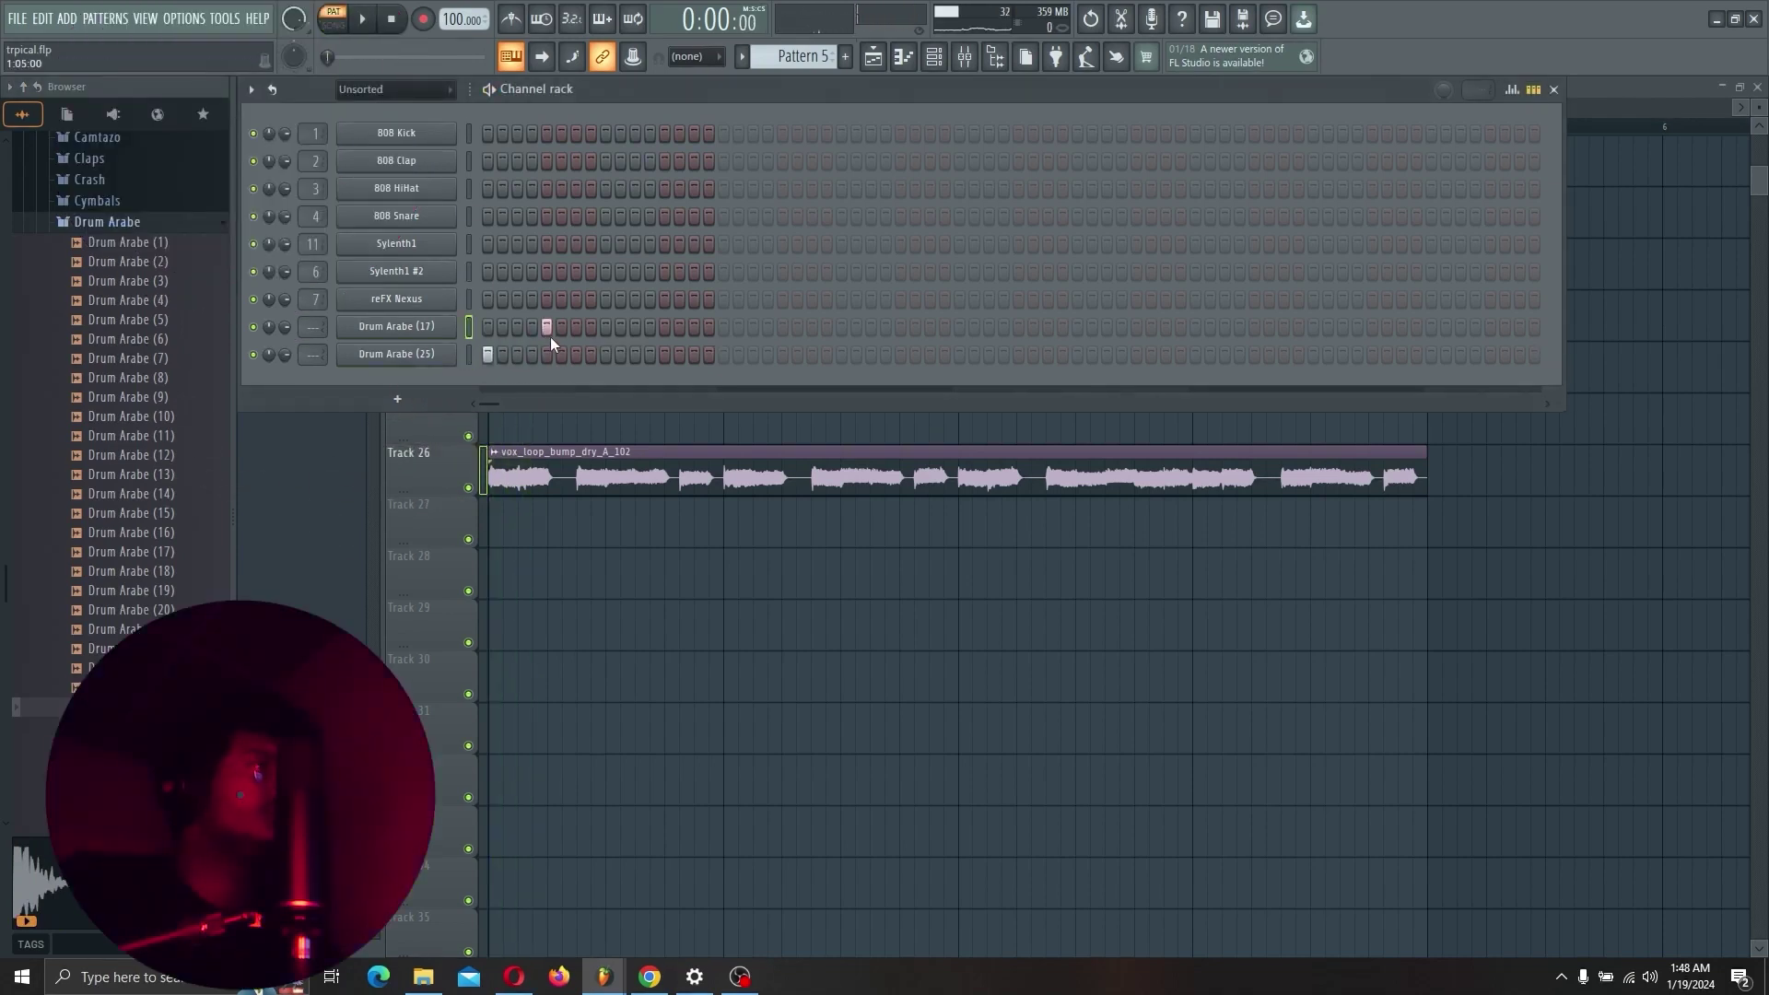
pyautogui.click(533, 328)
pyautogui.press('space')
pyautogui.click(556, 326)
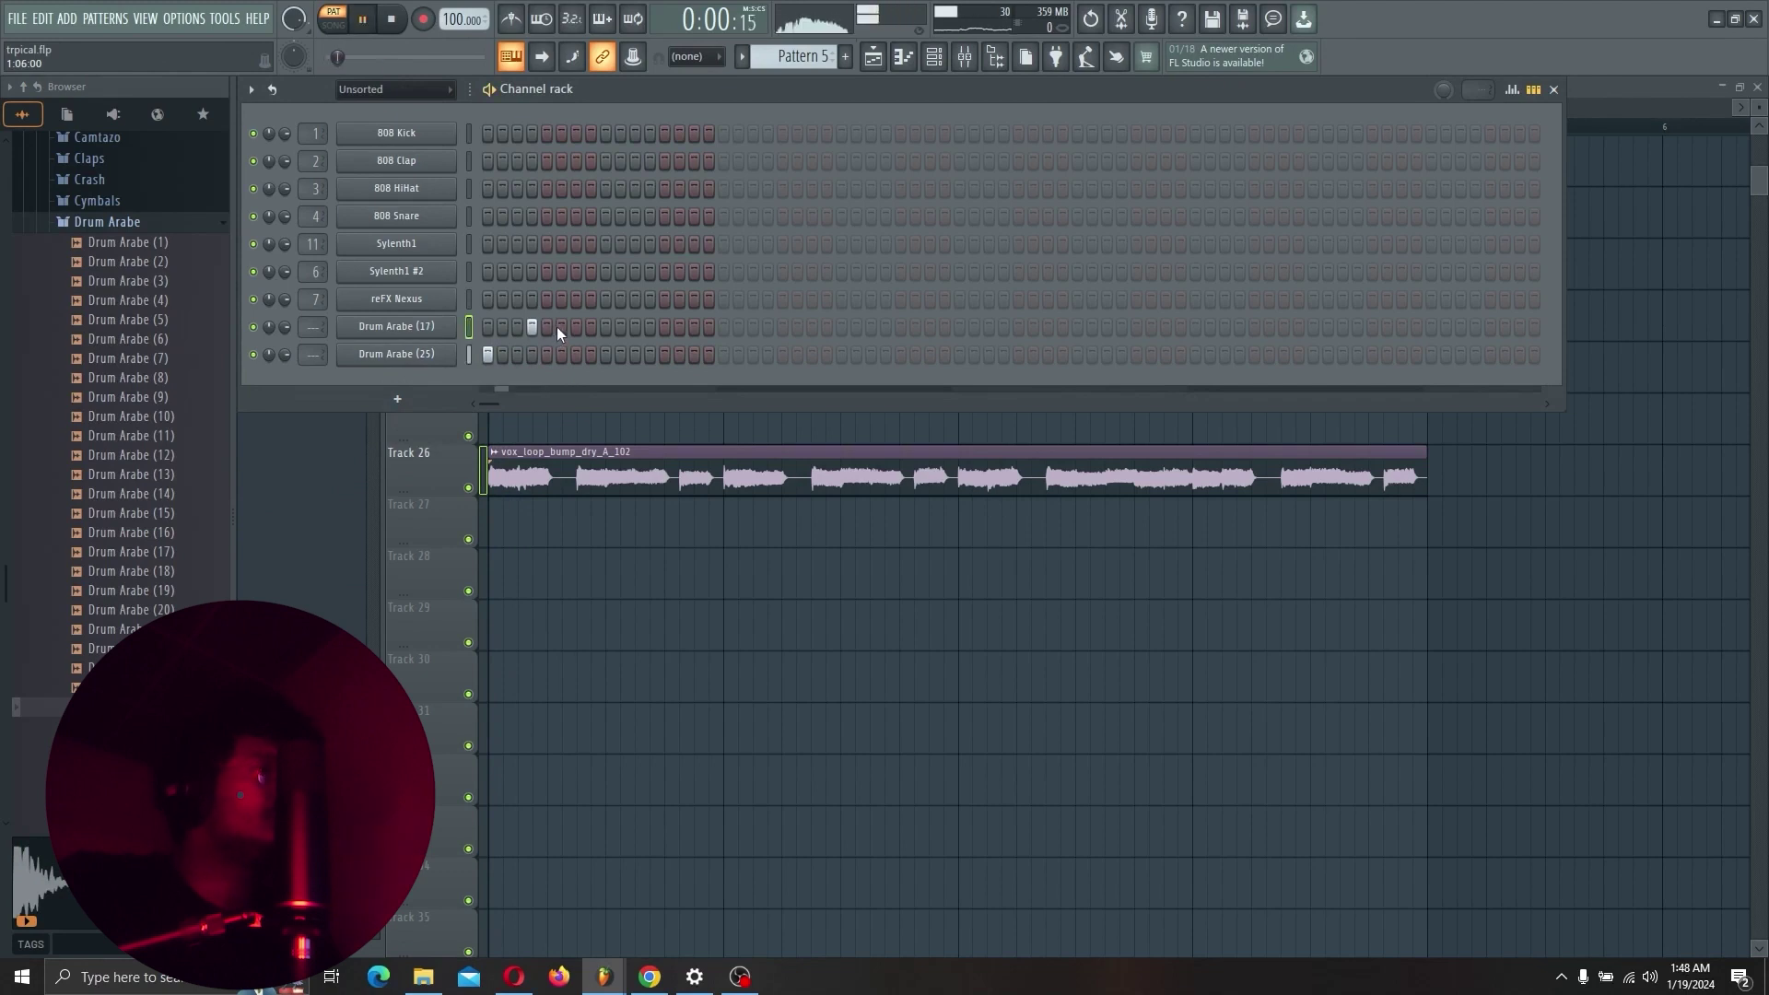
pyautogui.click(561, 326)
pyautogui.click(575, 327)
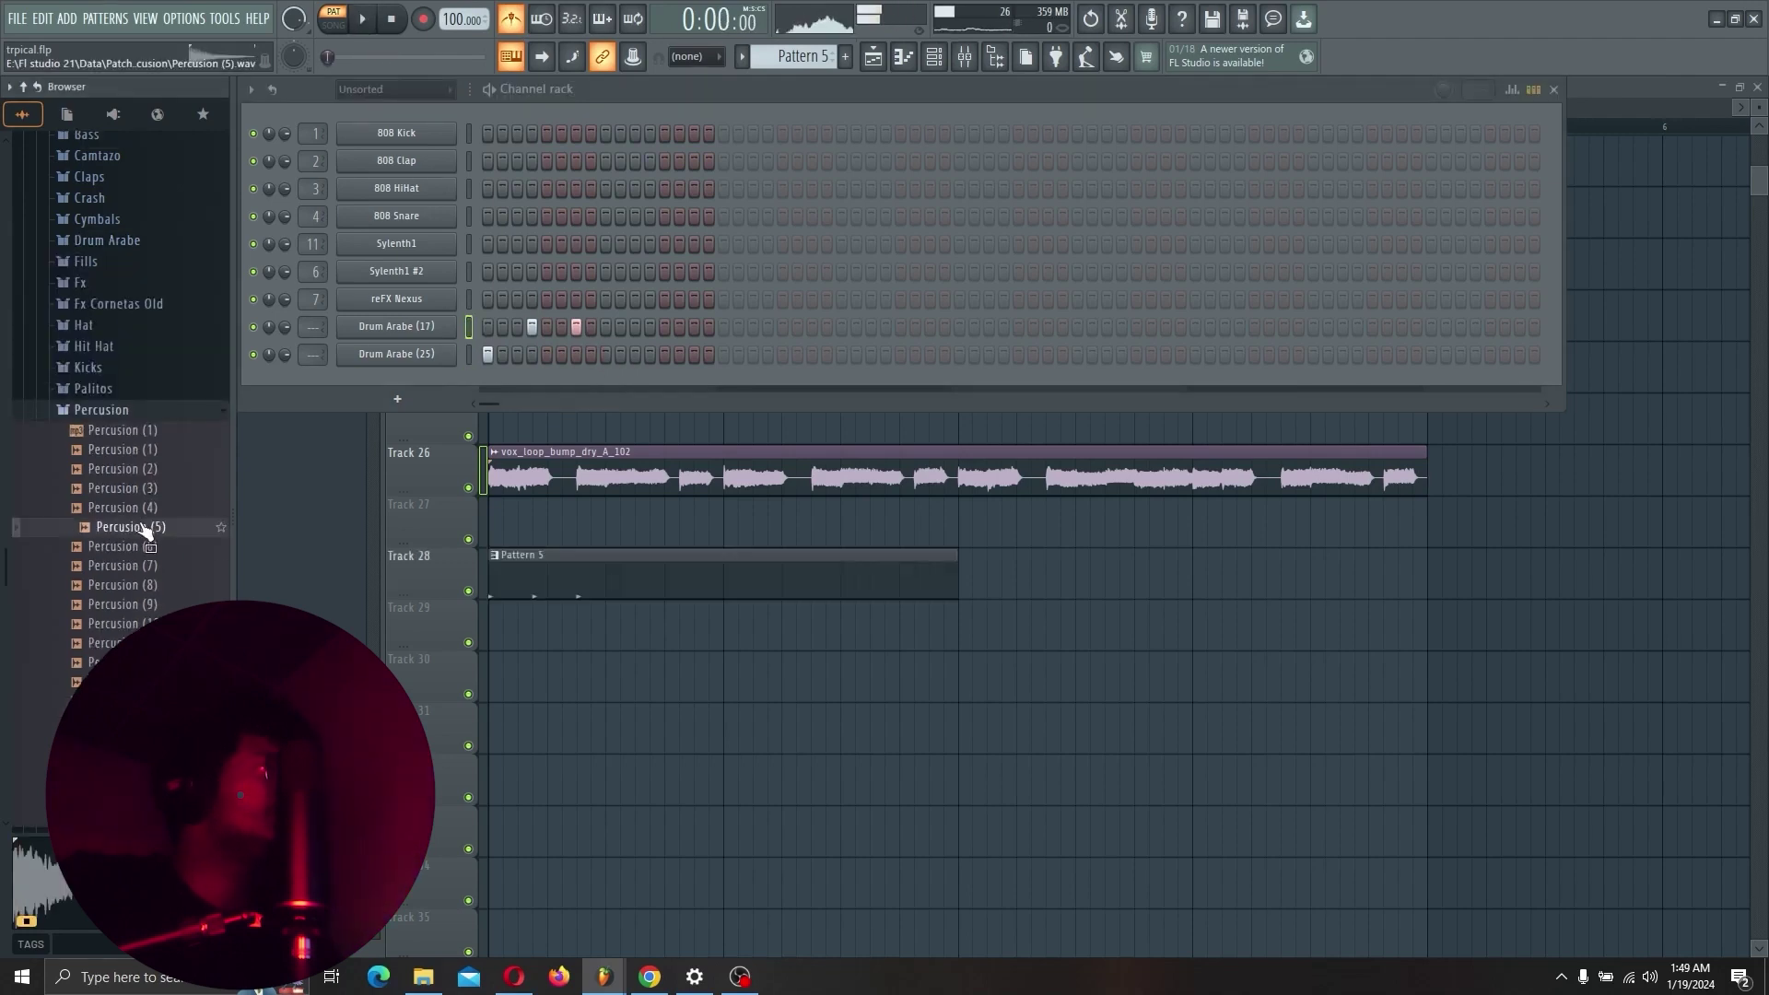
# Audition the Percussion samples and add Percussion (1) as a new channel with a hit on step 3.
pyautogui.click(122, 489)
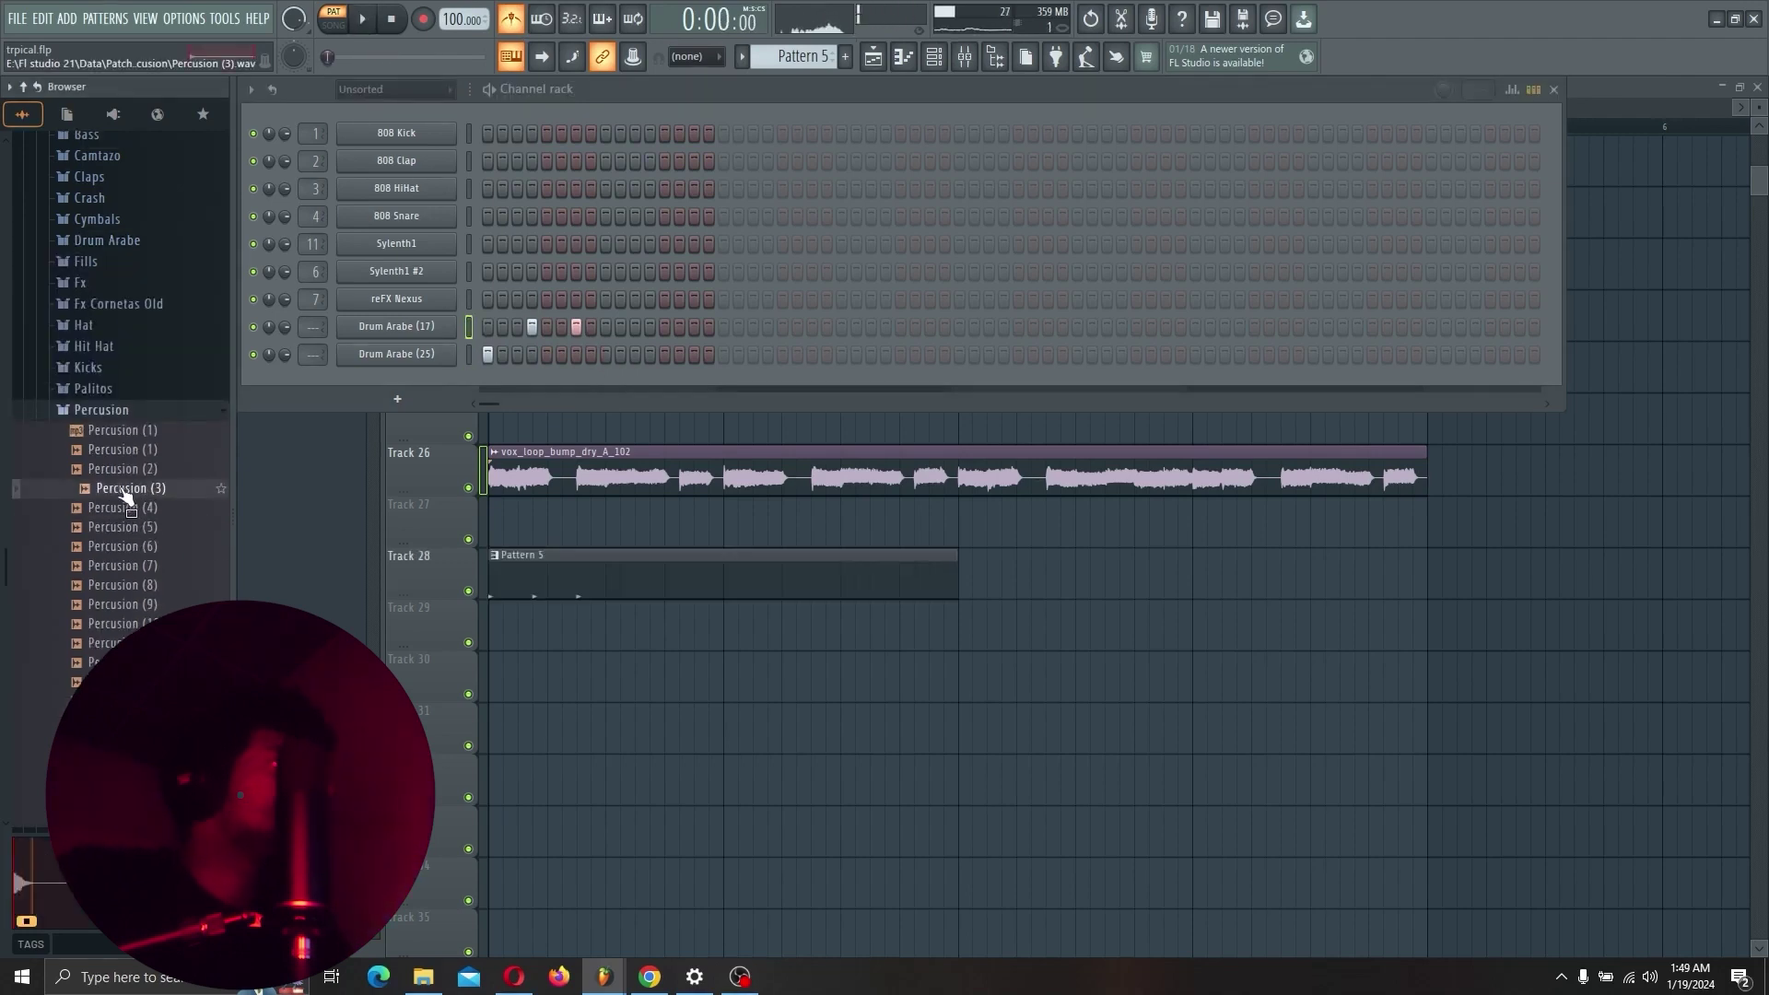
pyautogui.click(114, 452)
pyautogui.click(127, 525)
pyautogui.click(116, 469)
pyautogui.click(113, 452)
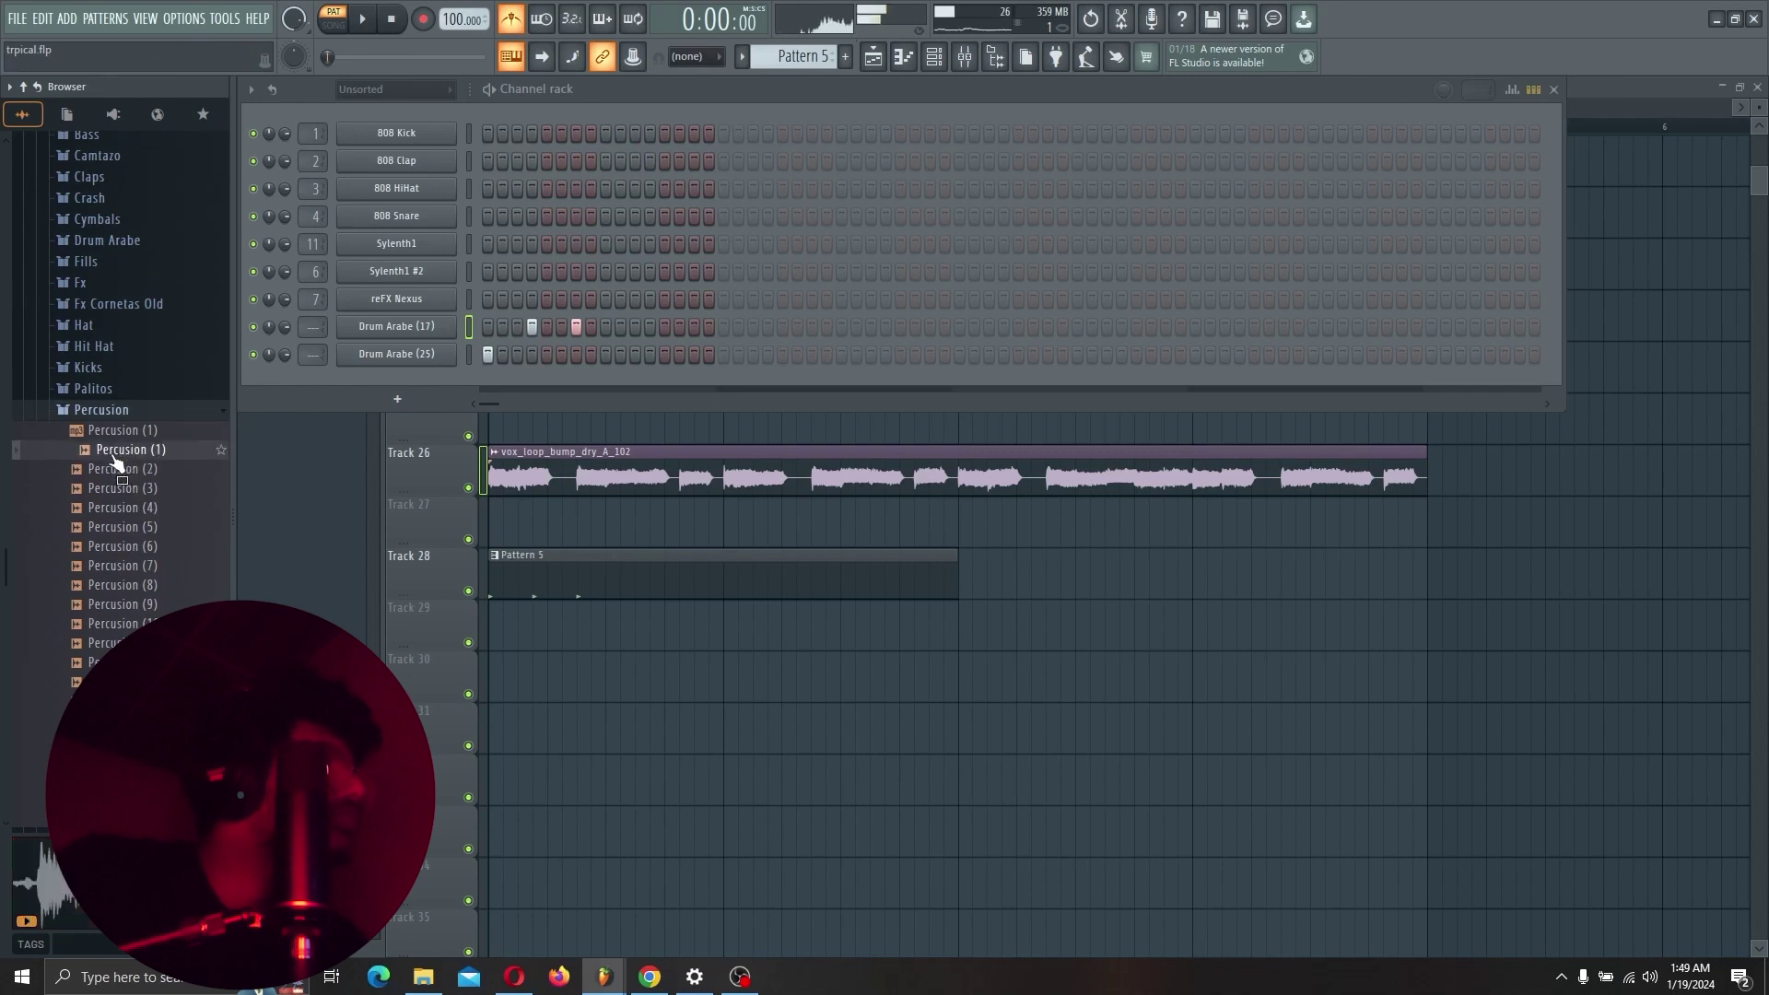
pyautogui.moveTo(115, 458); pyautogui.dragTo(477, 374)
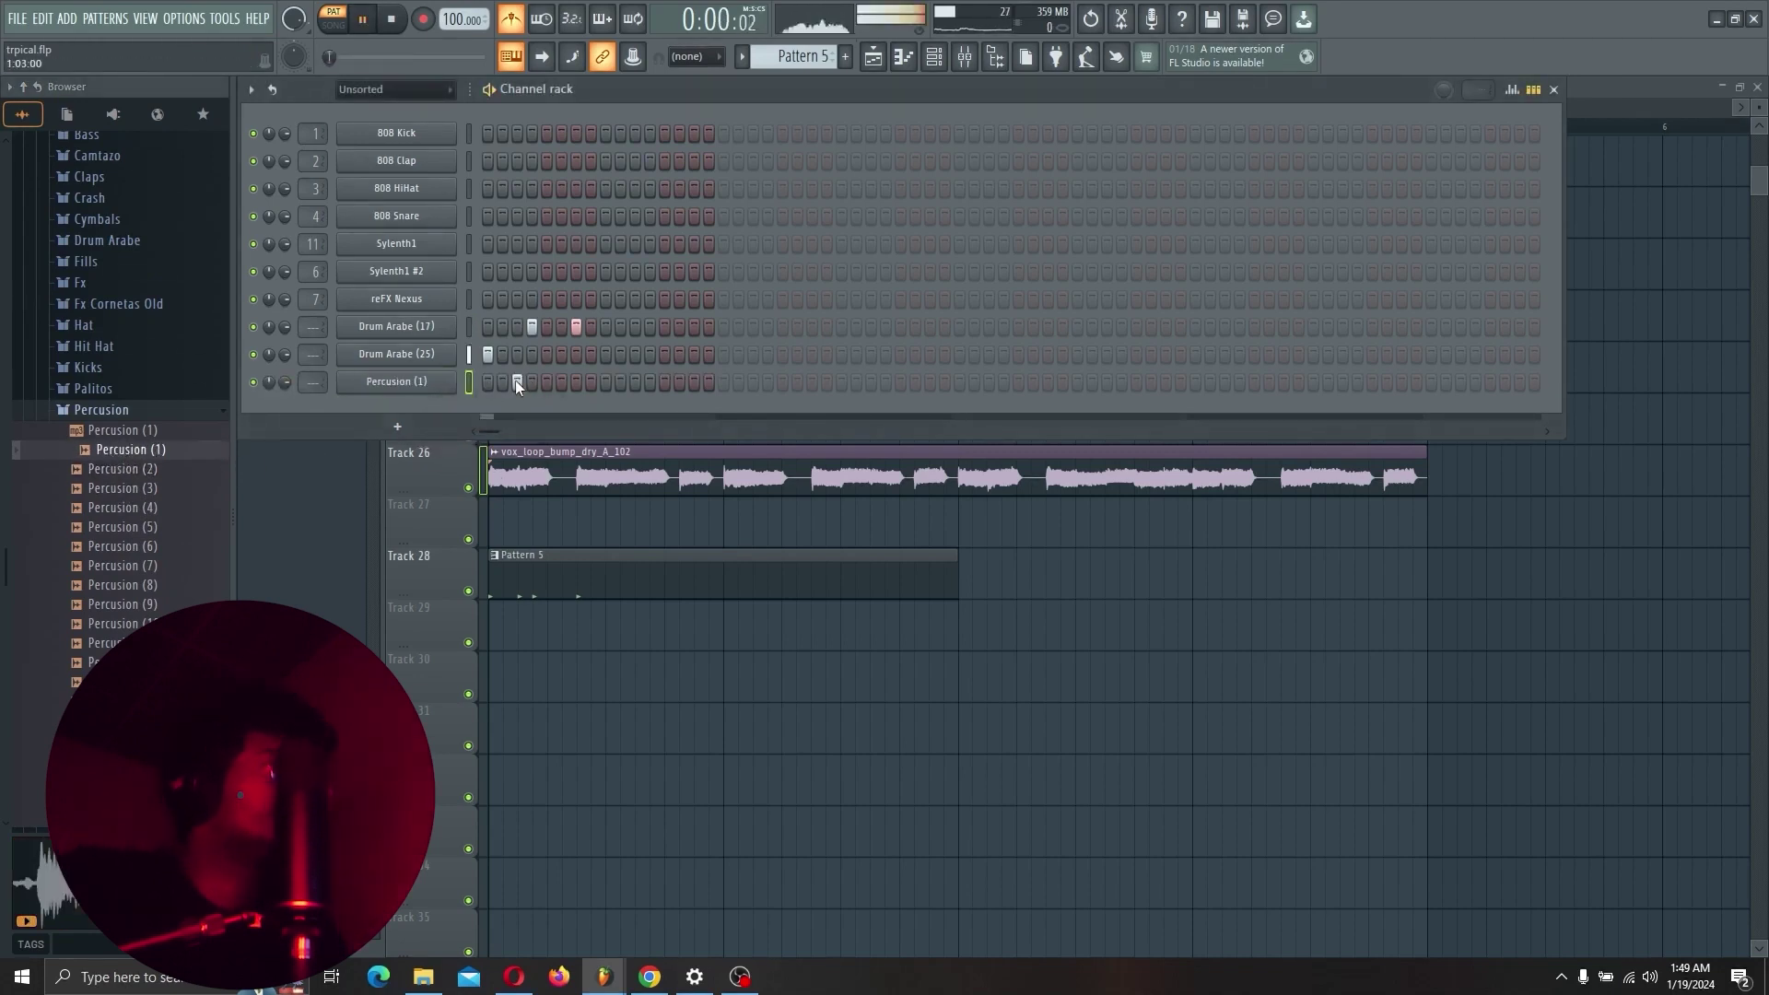
# Add Percussion (1) hits on steps 10 and 11 of Pattern 5.
pyautogui.press('space')
pyautogui.click(605, 355)
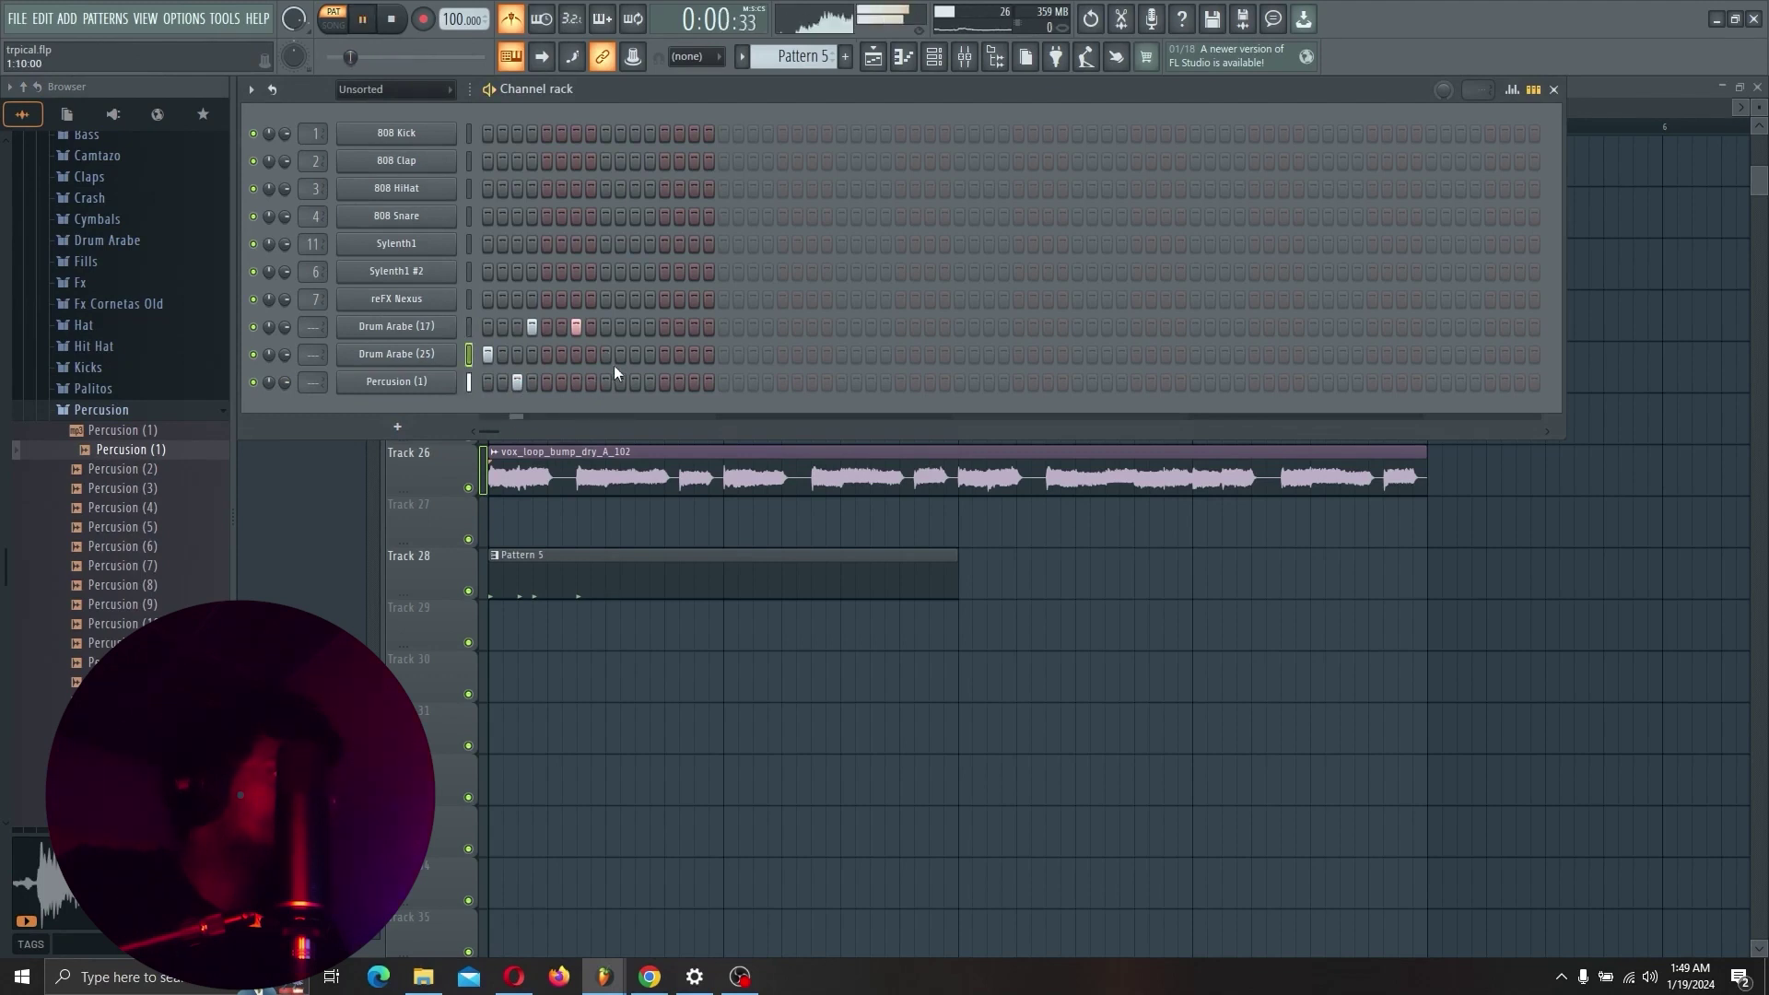
pyautogui.click(620, 382)
pyautogui.click(635, 381)
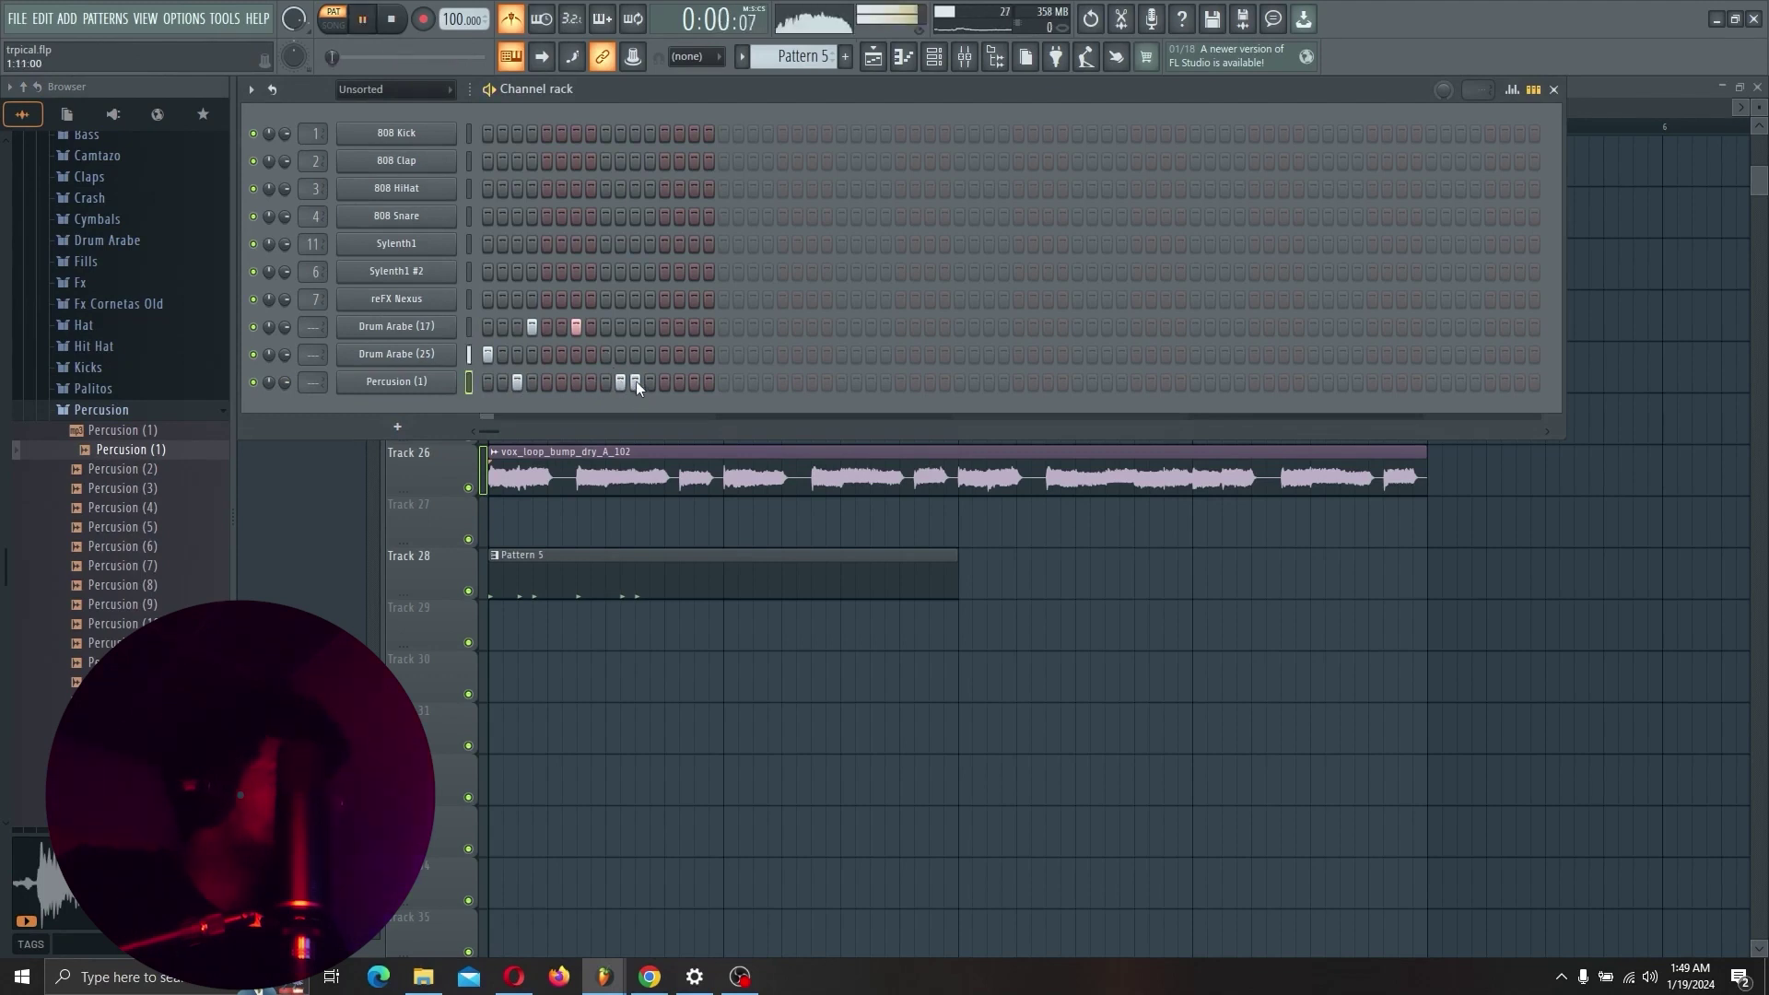
# Try positions for two extra Drum Arabe (17) hits in the second half of the pattern, settling on steps 12 and 15.
pyautogui.click(664, 326)
pyautogui.click(694, 327)
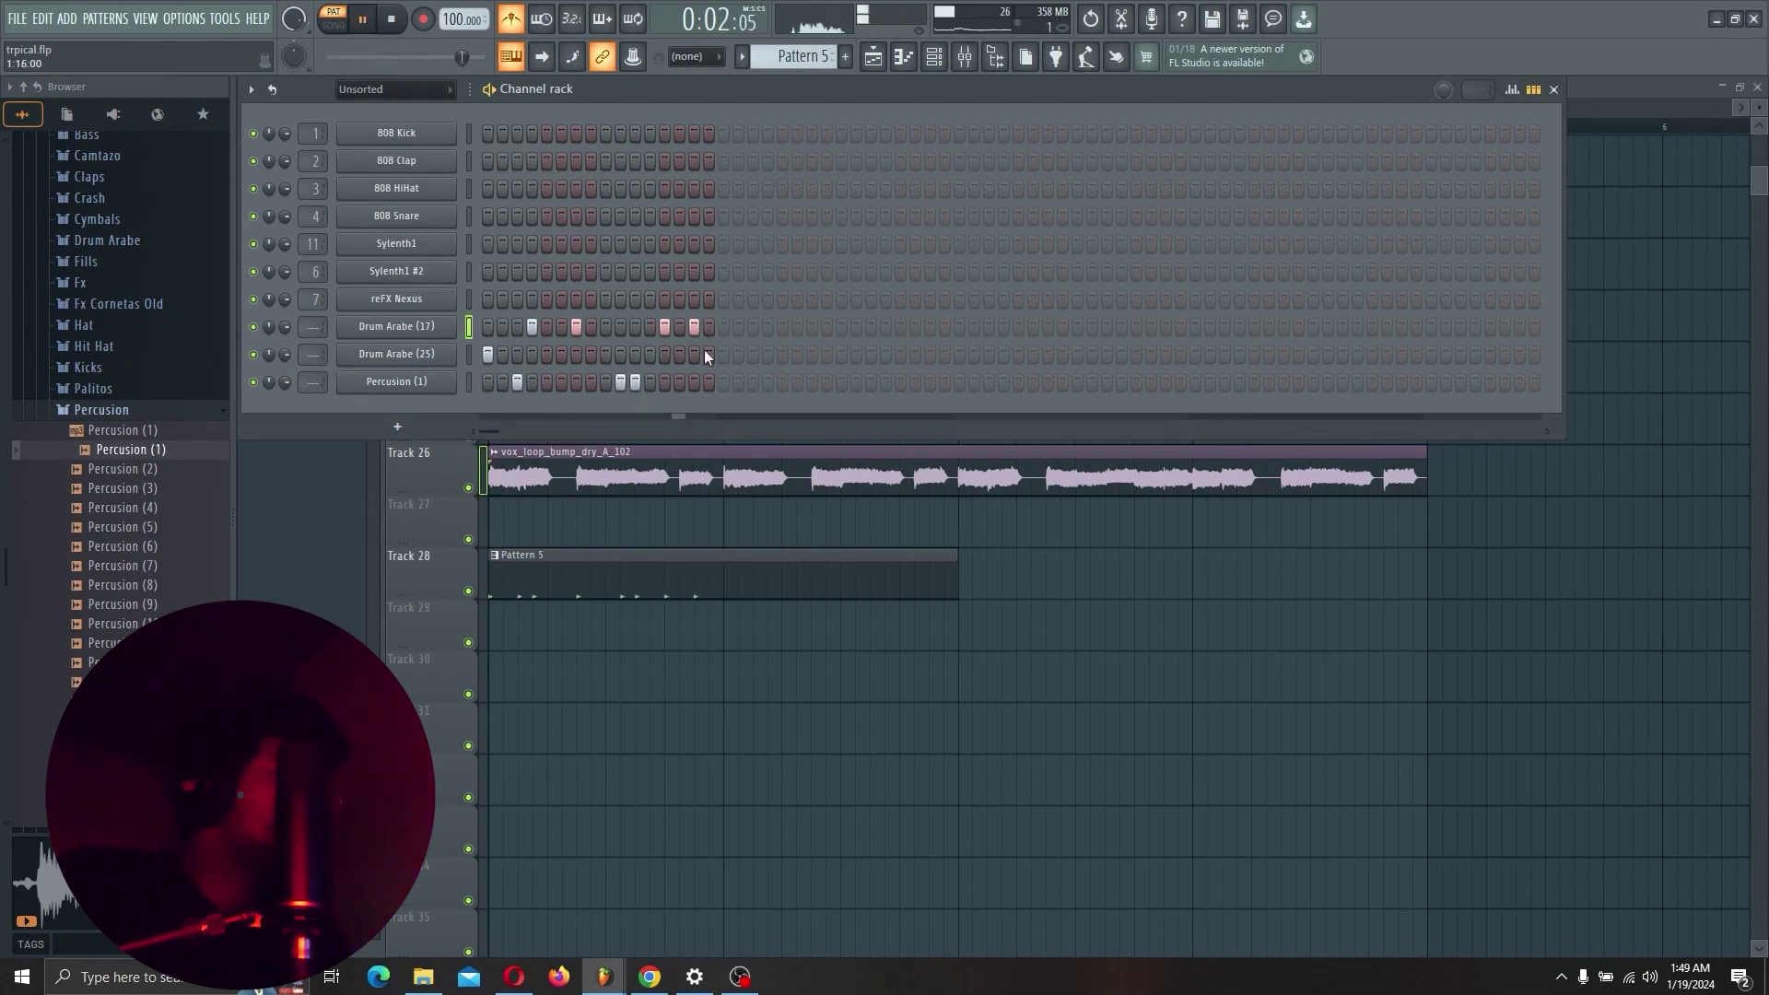
pyautogui.click(694, 327)
pyautogui.click(709, 328)
pyautogui.click(665, 328)
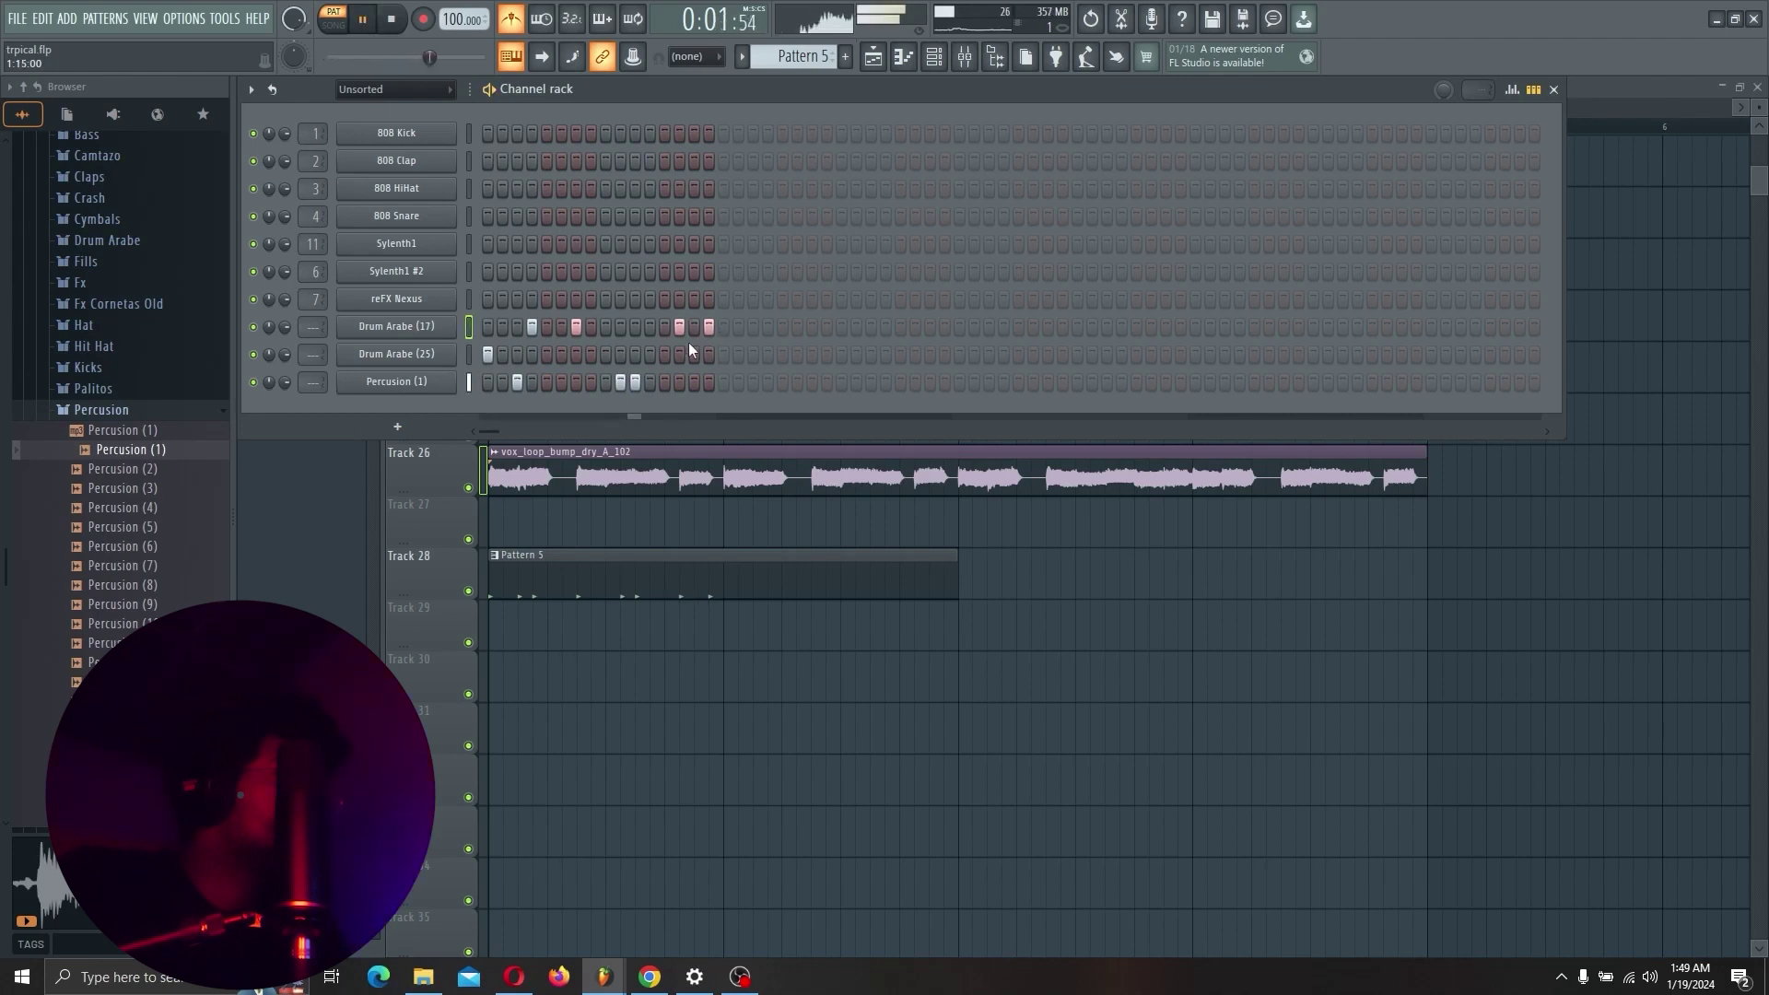
pyautogui.click(679, 327)
pyautogui.click(649, 327)
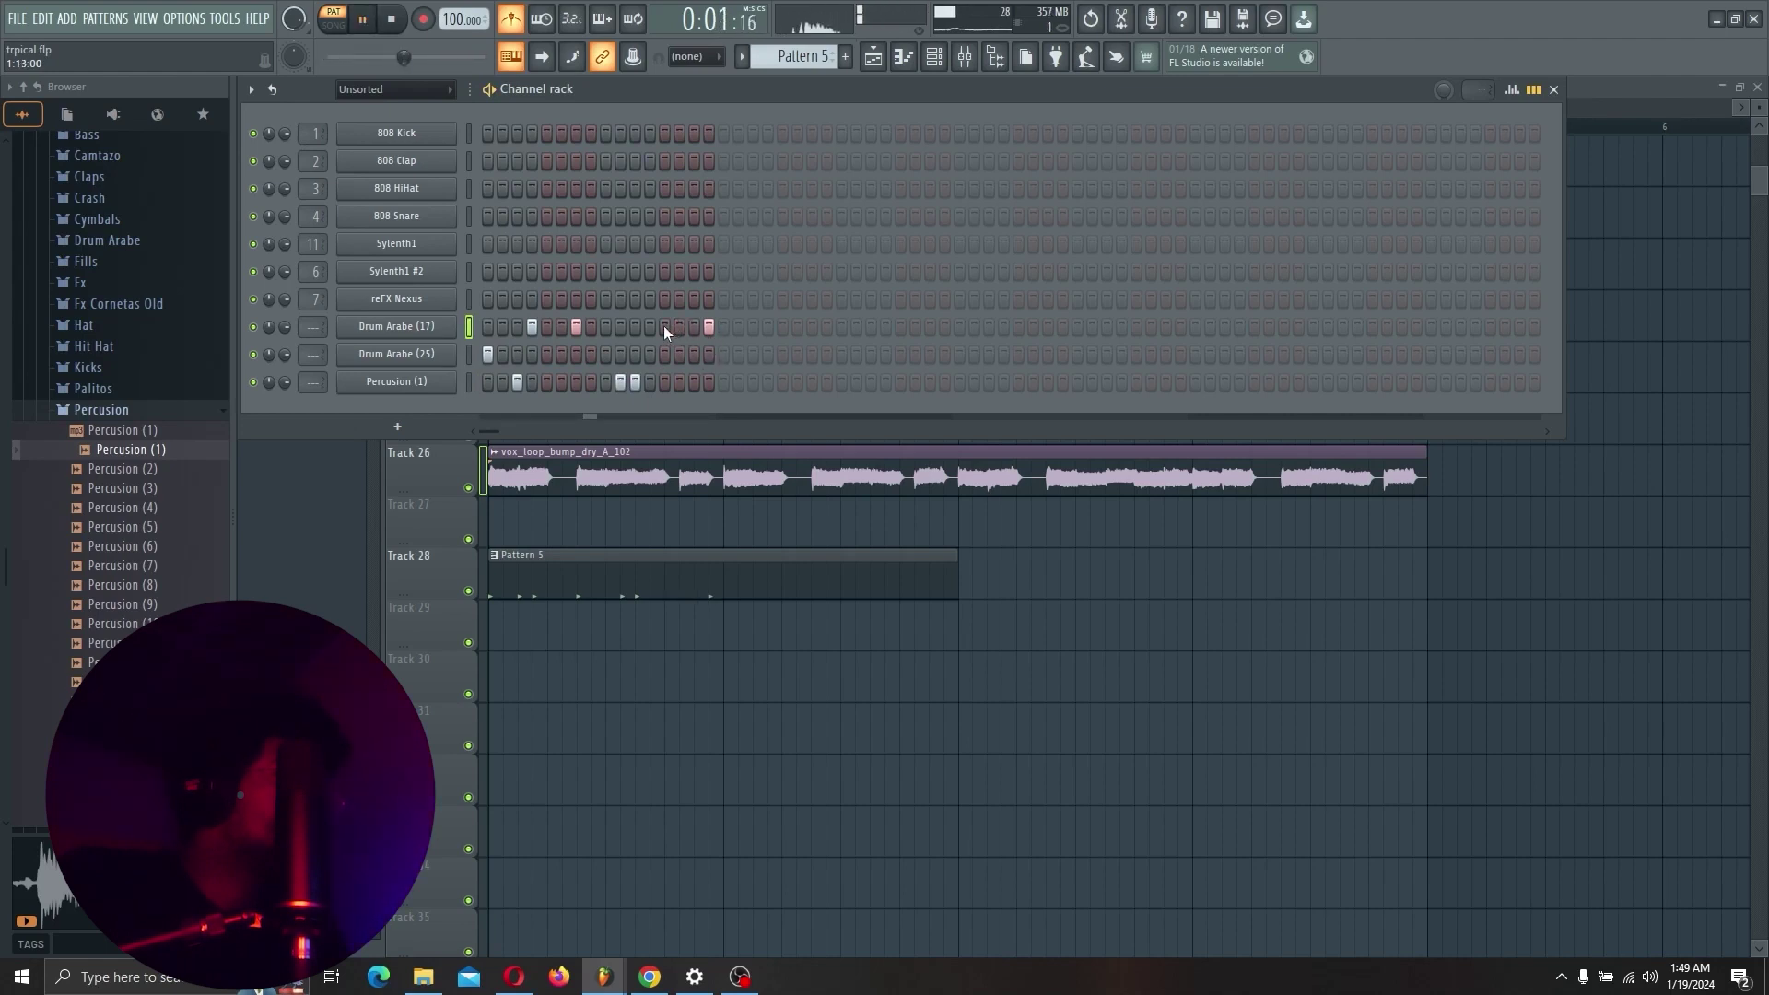
pyautogui.click(710, 328)
pyautogui.click(692, 326)
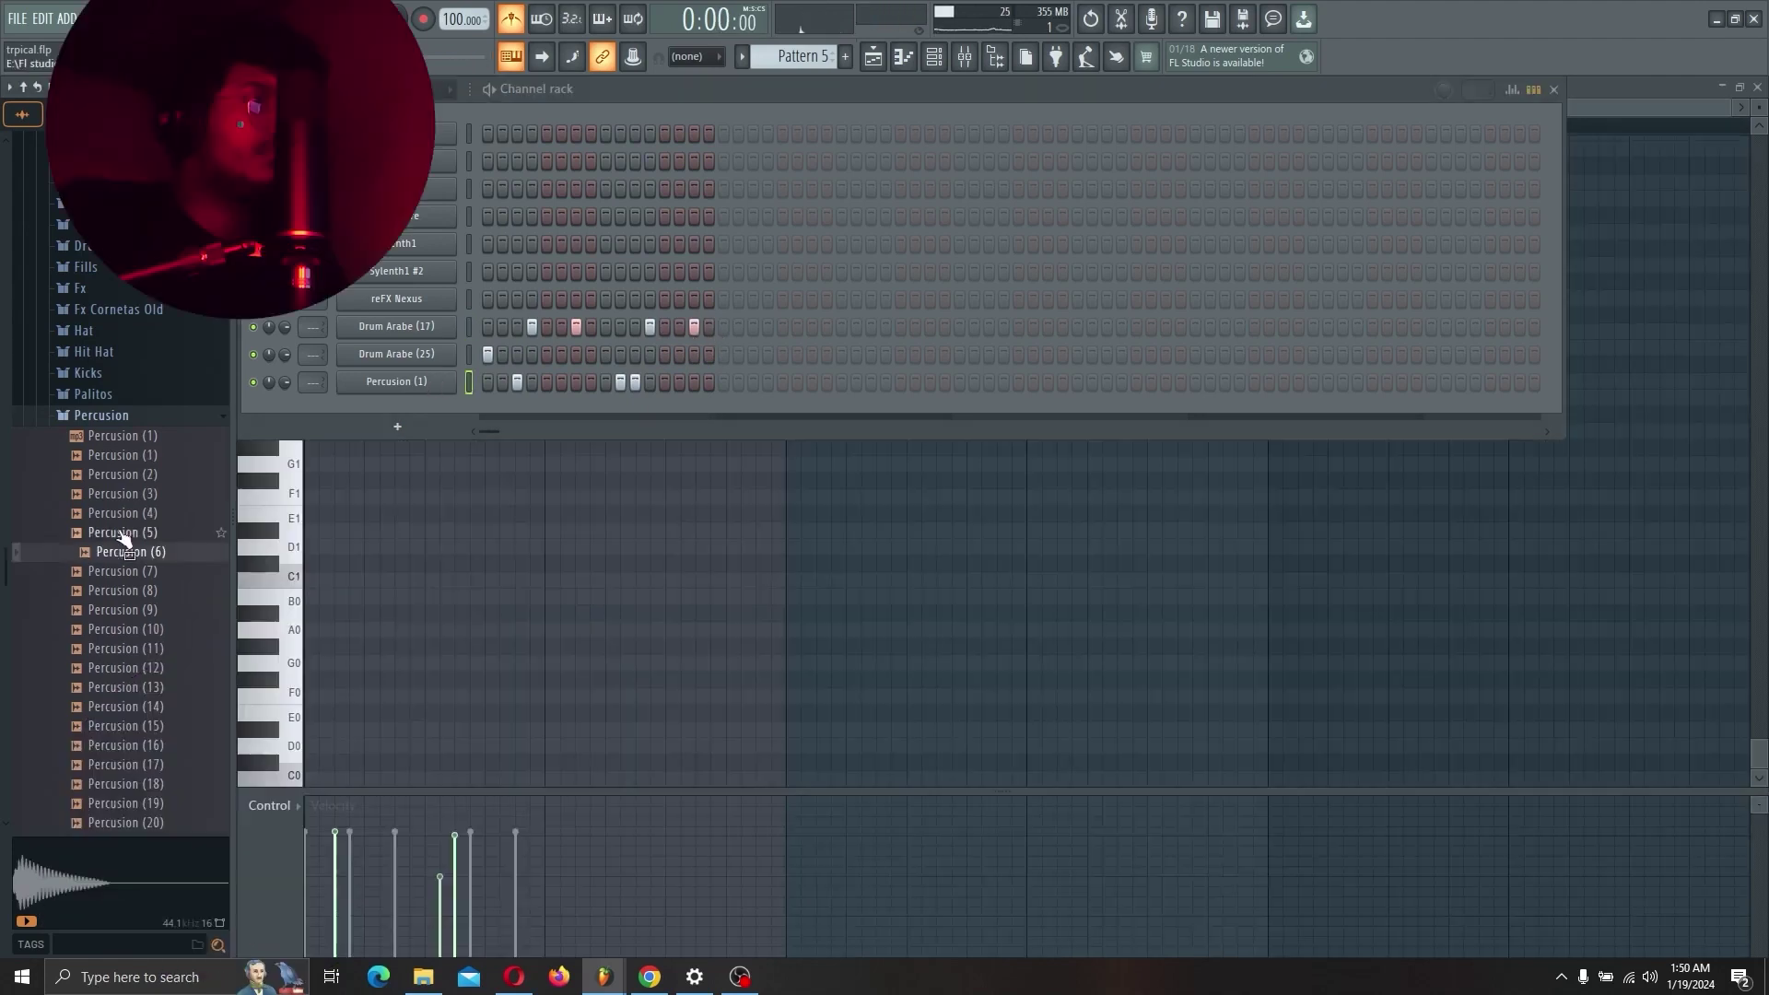
# Add Percussion (9) as a new channel with hits on all 16 steps and open its piano roll.
pyautogui.moveTo(125, 497); pyautogui.dragTo(710, 411)
pyautogui.press('space')
pyautogui.rightClick(450, 416)
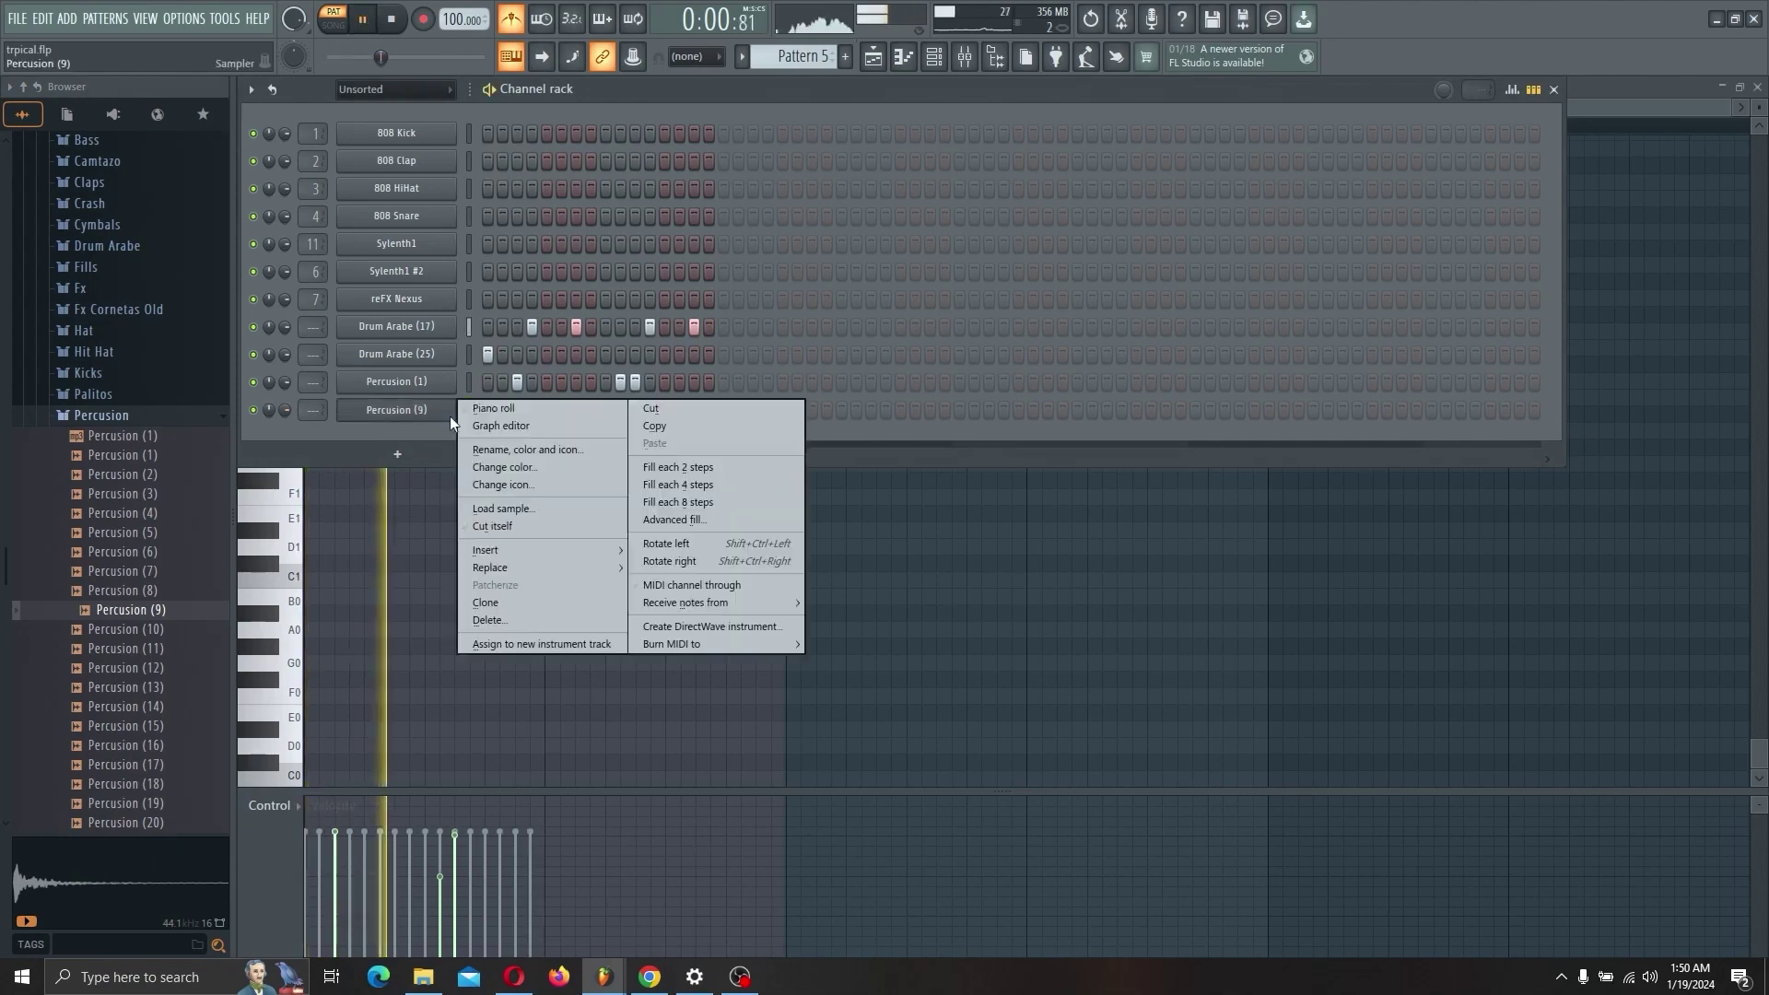
pyautogui.click(474, 409)
pyautogui.press('space')
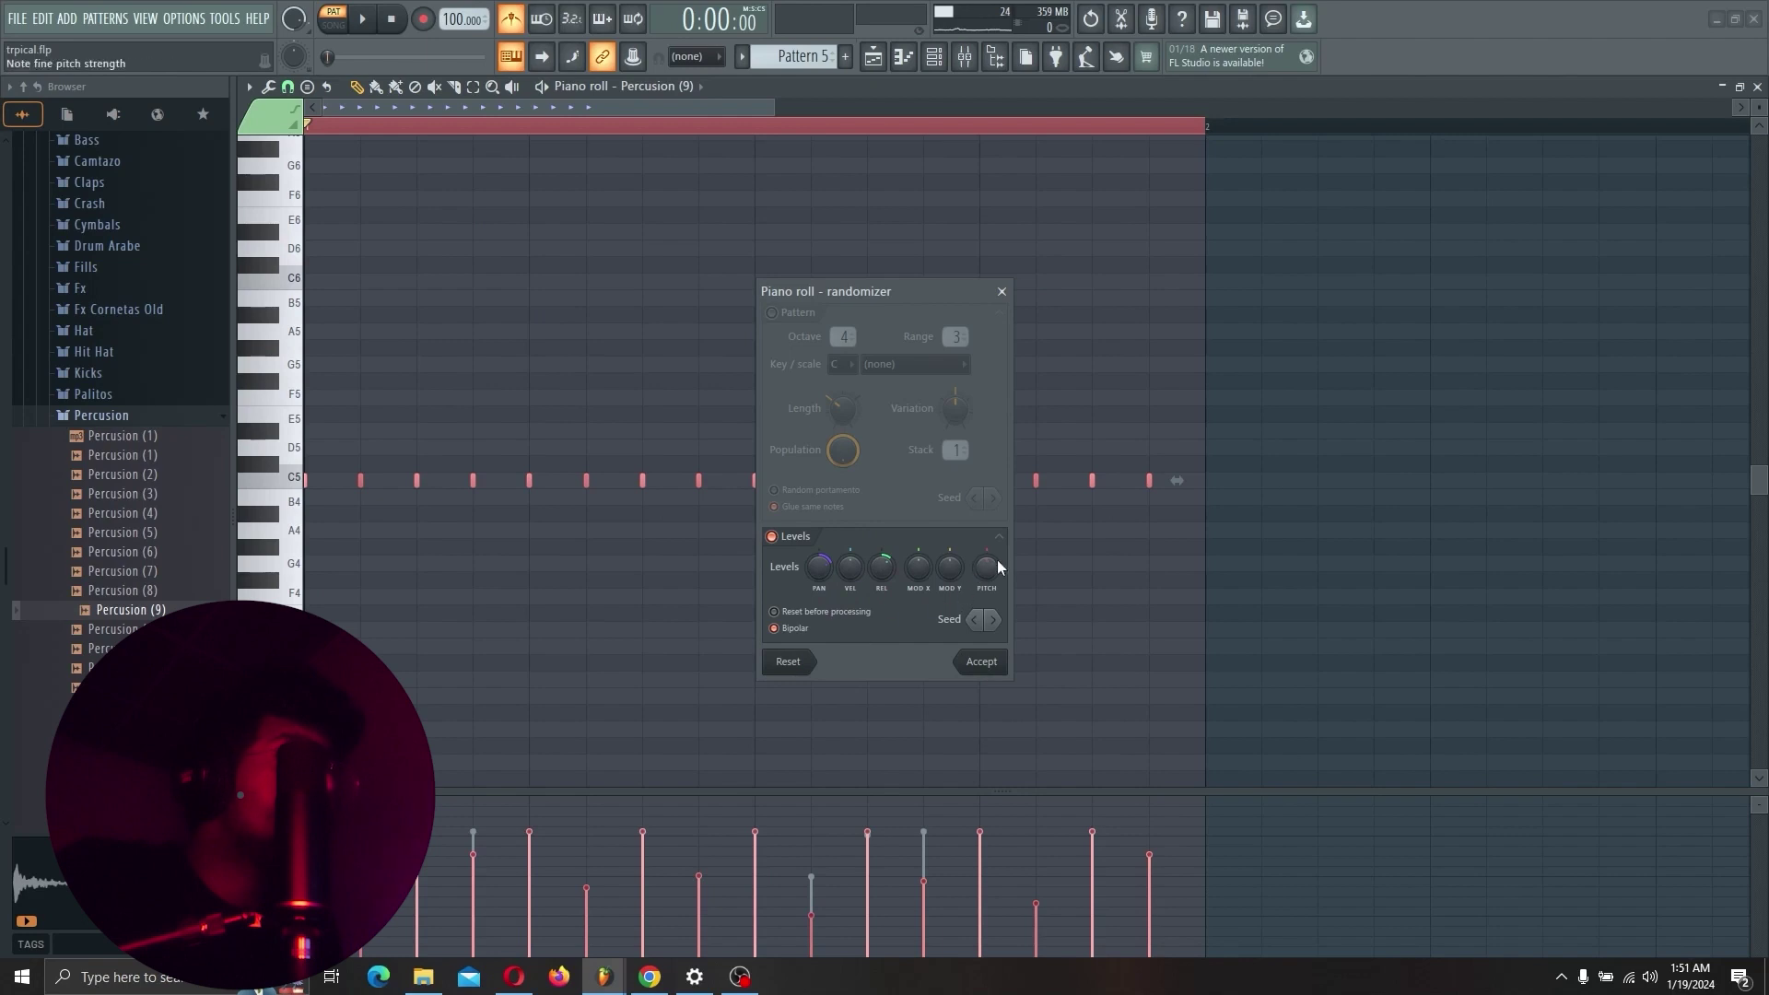
# Randomize the panning and fine pitch of the Percussion (9) notes with the piano roll randomizer.
pyautogui.moveTo(998, 564); pyautogui.dragTo(998, 548)
pyautogui.press('space')
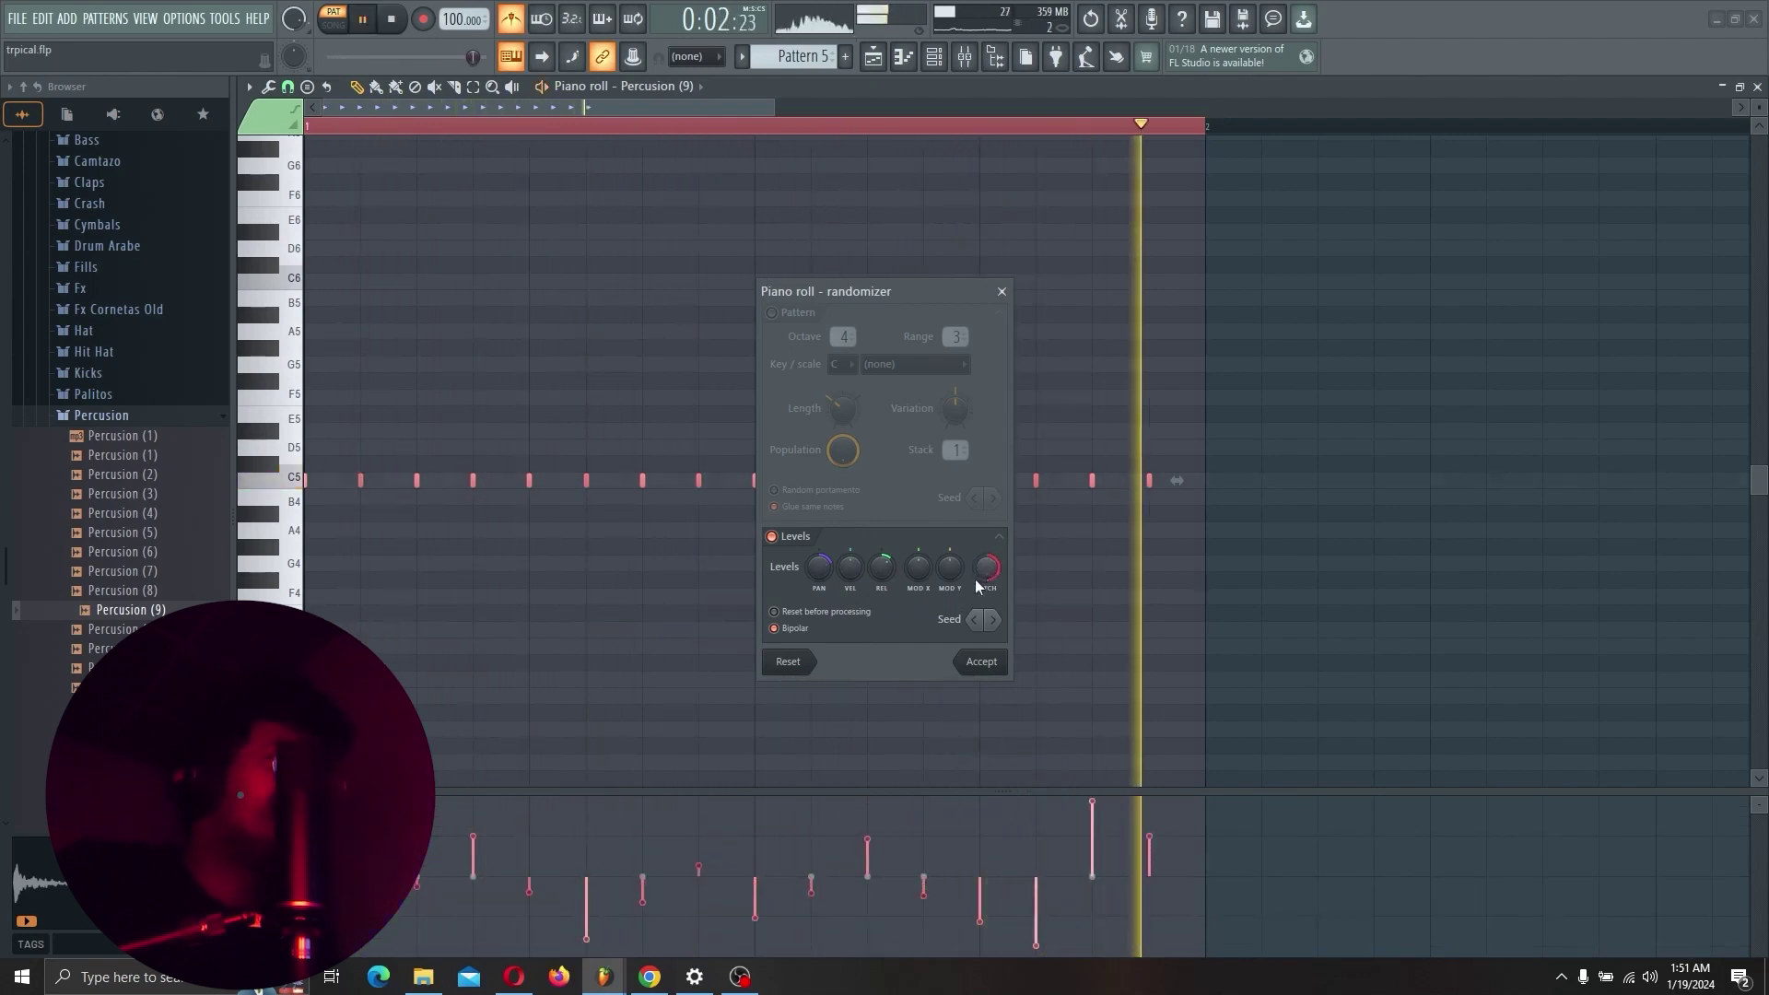
pyautogui.press('space')
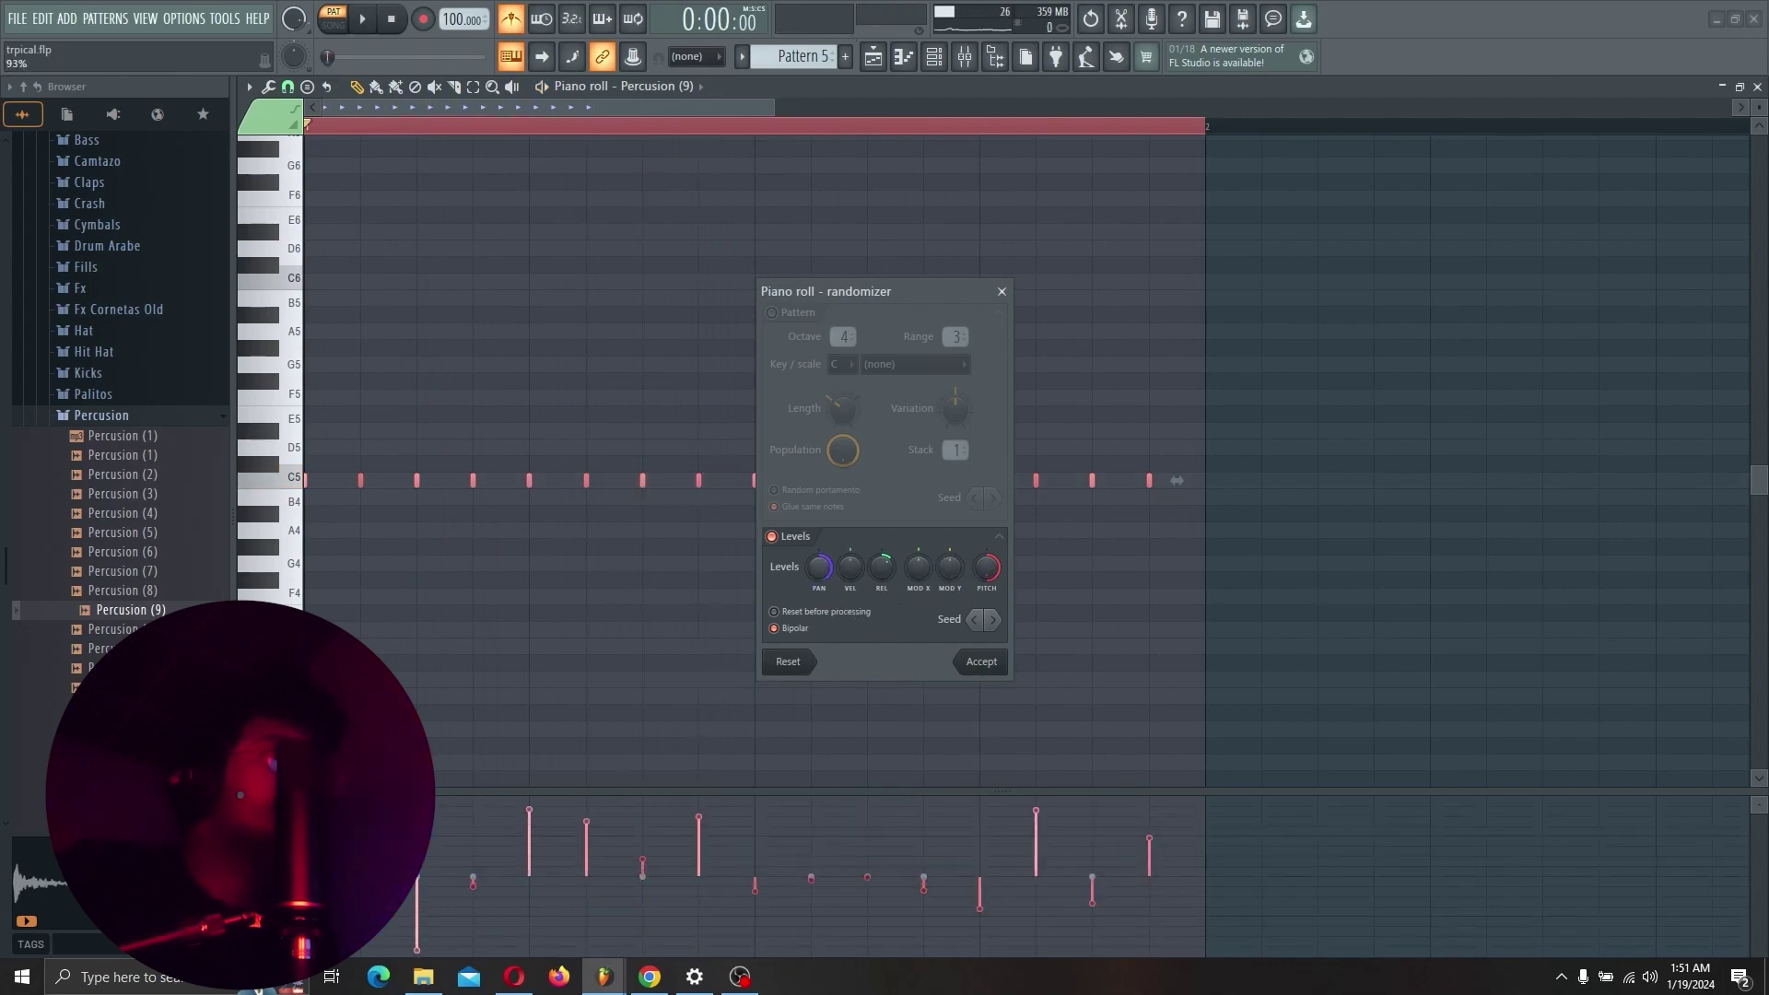
pyautogui.moveTo(820, 573); pyautogui.dragTo(820, 553)
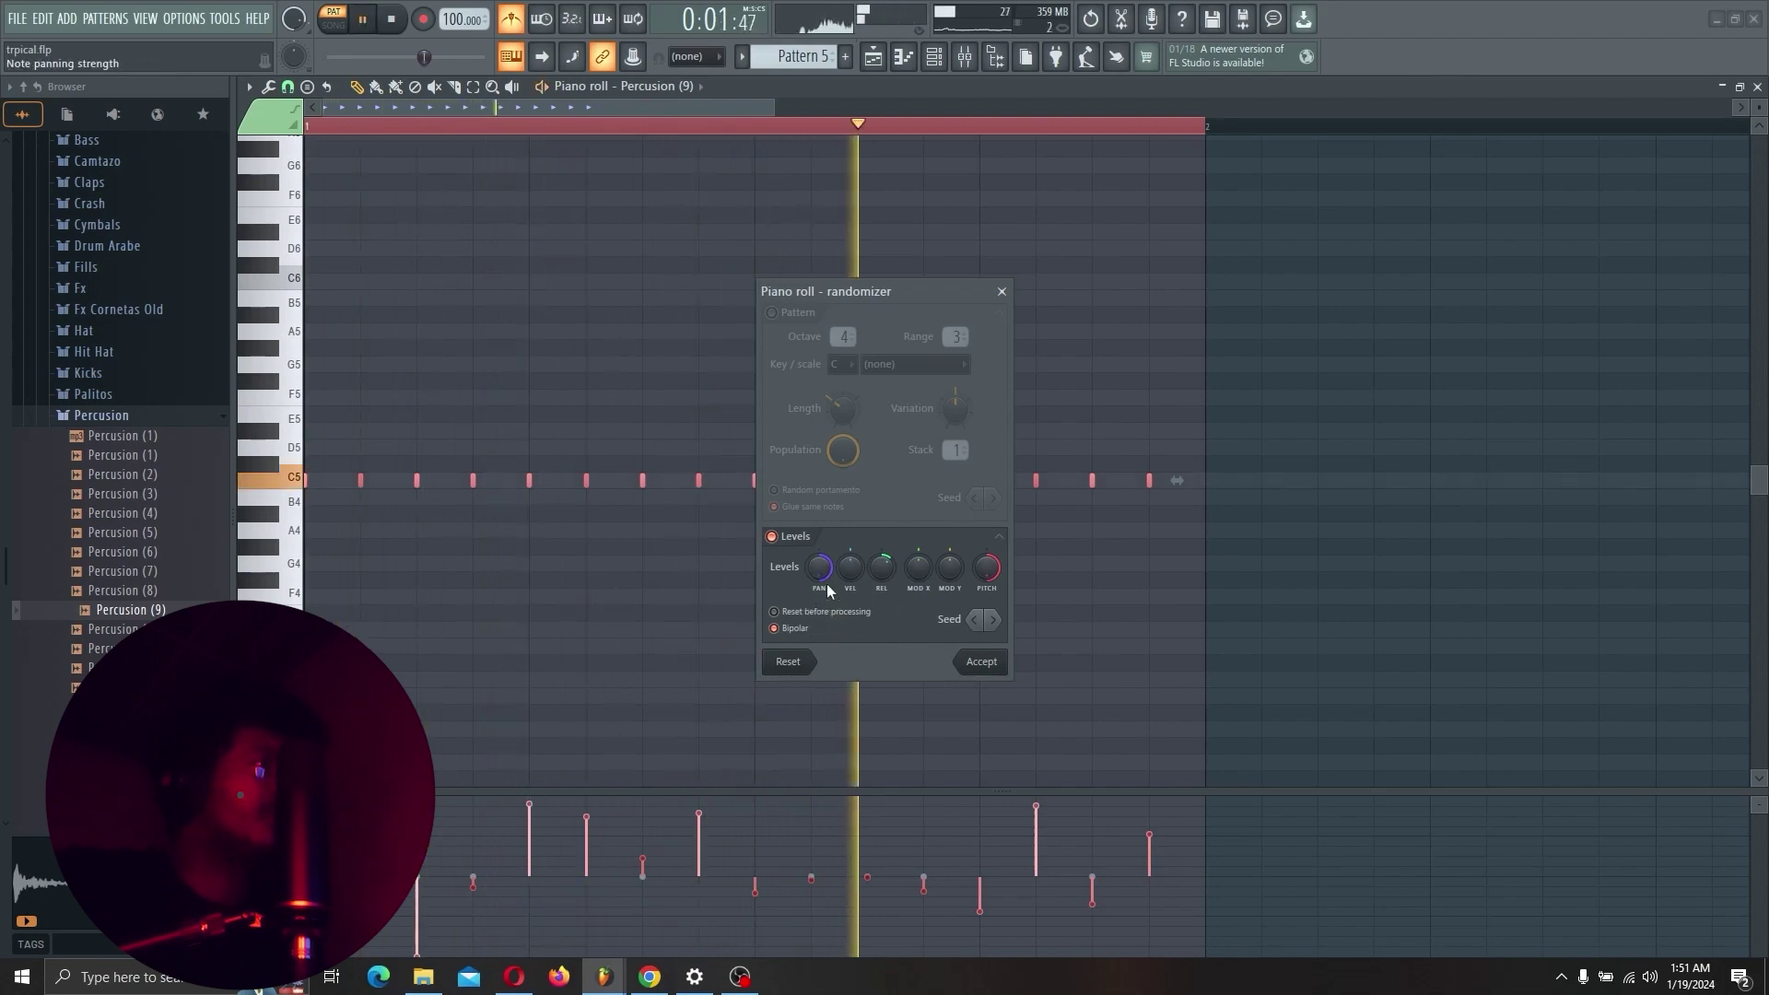
pyautogui.moveTo(824, 578); pyautogui.dragTo(824, 608)
pyautogui.click(981, 661)
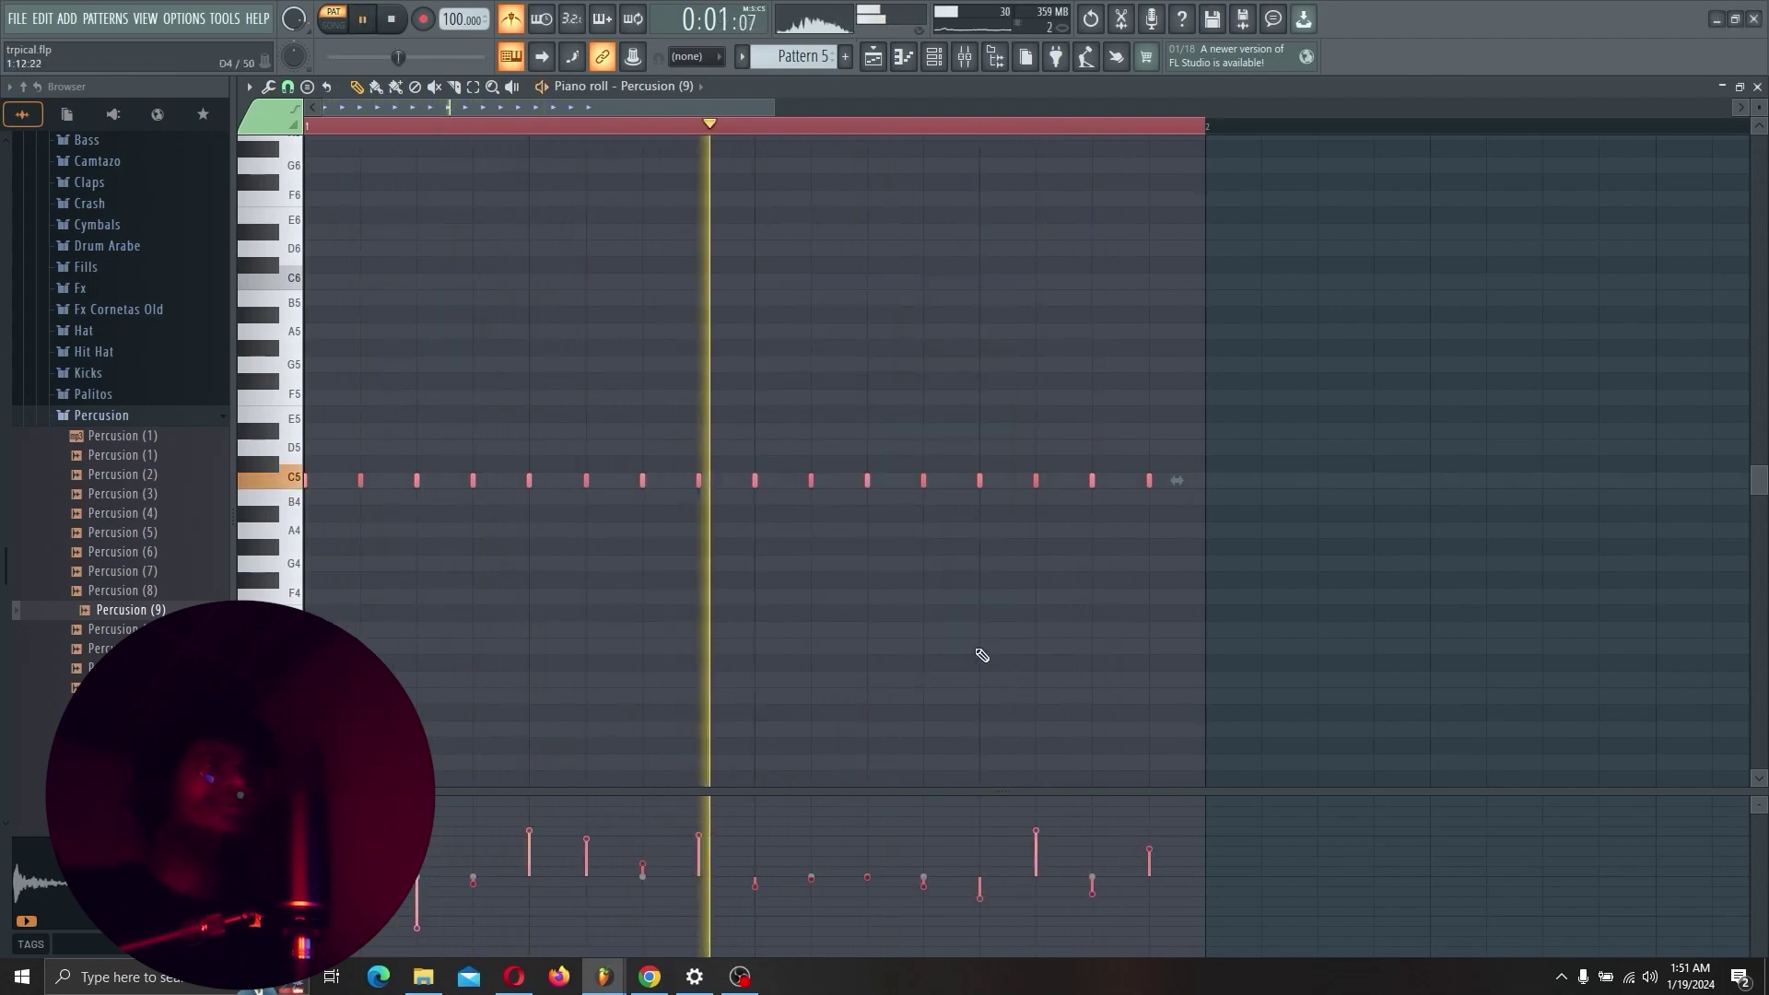
pyautogui.press('space')
# Shorten the Pattern 5 clip on Track 28 to one bar and repeat it through bar 4.
pyautogui.press('space')
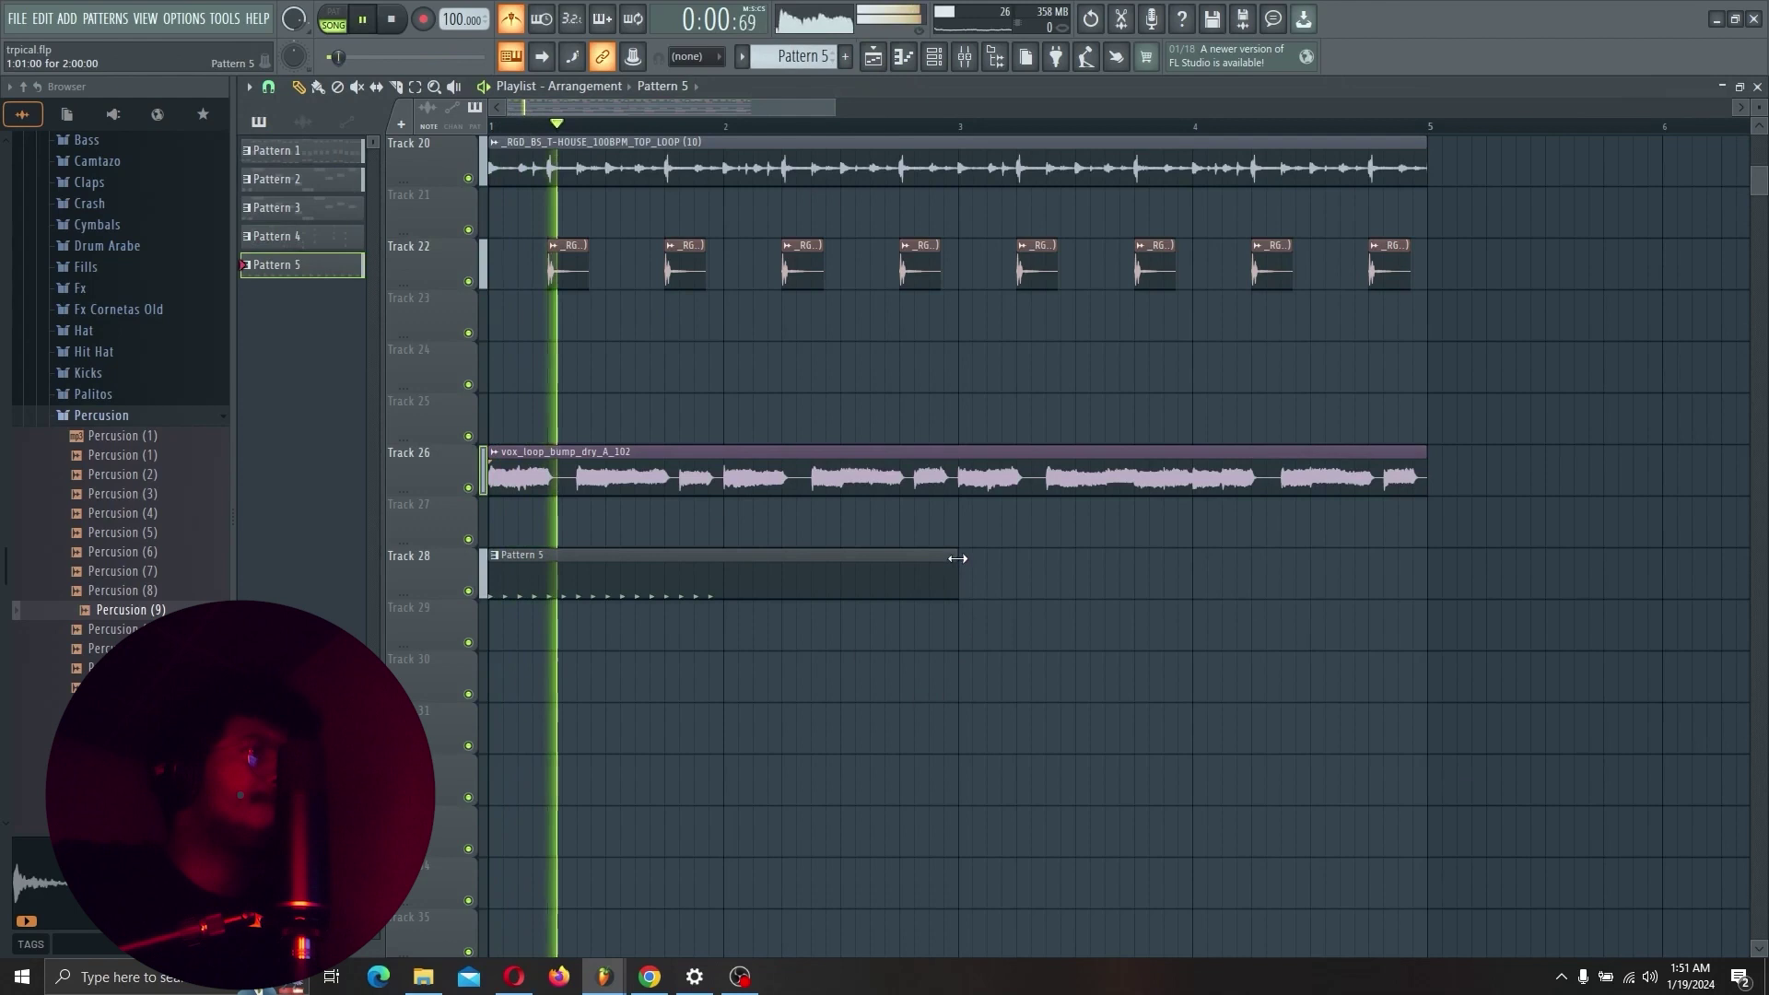
pyautogui.moveTo(956, 558); pyautogui.dragTo(726, 548)
pyautogui.click(736, 585)
pyautogui.click(965, 584)
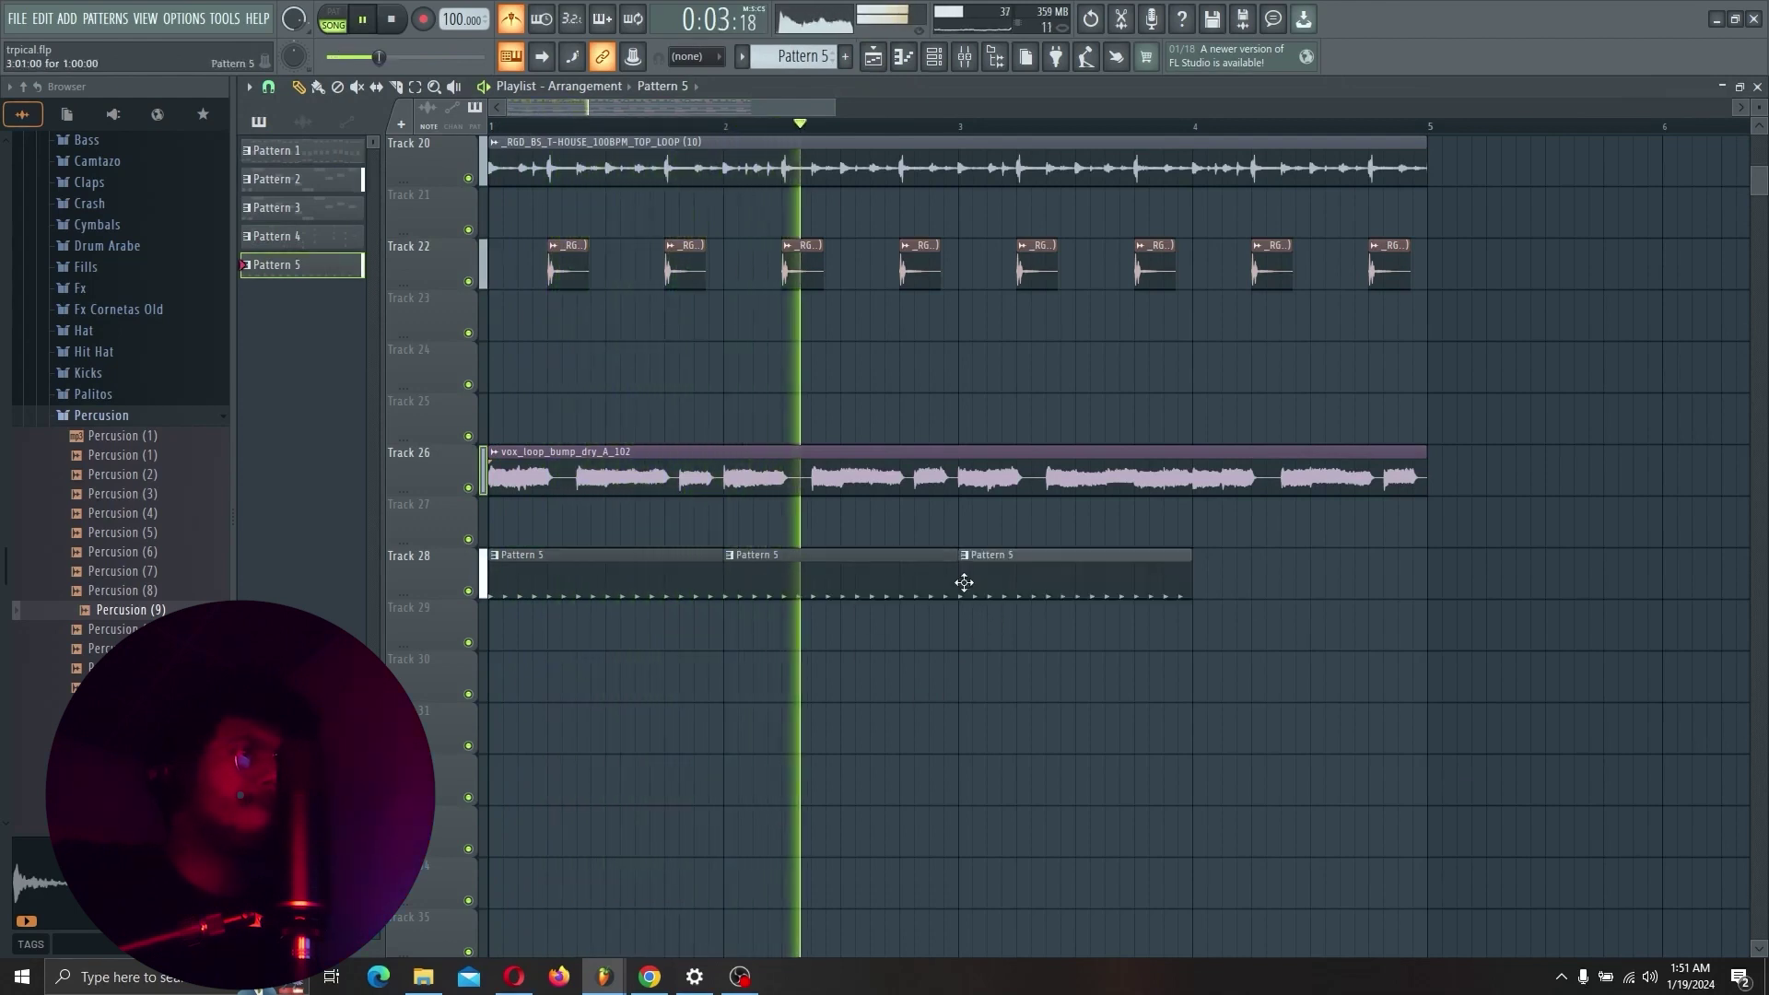
pyautogui.click(1197, 590)
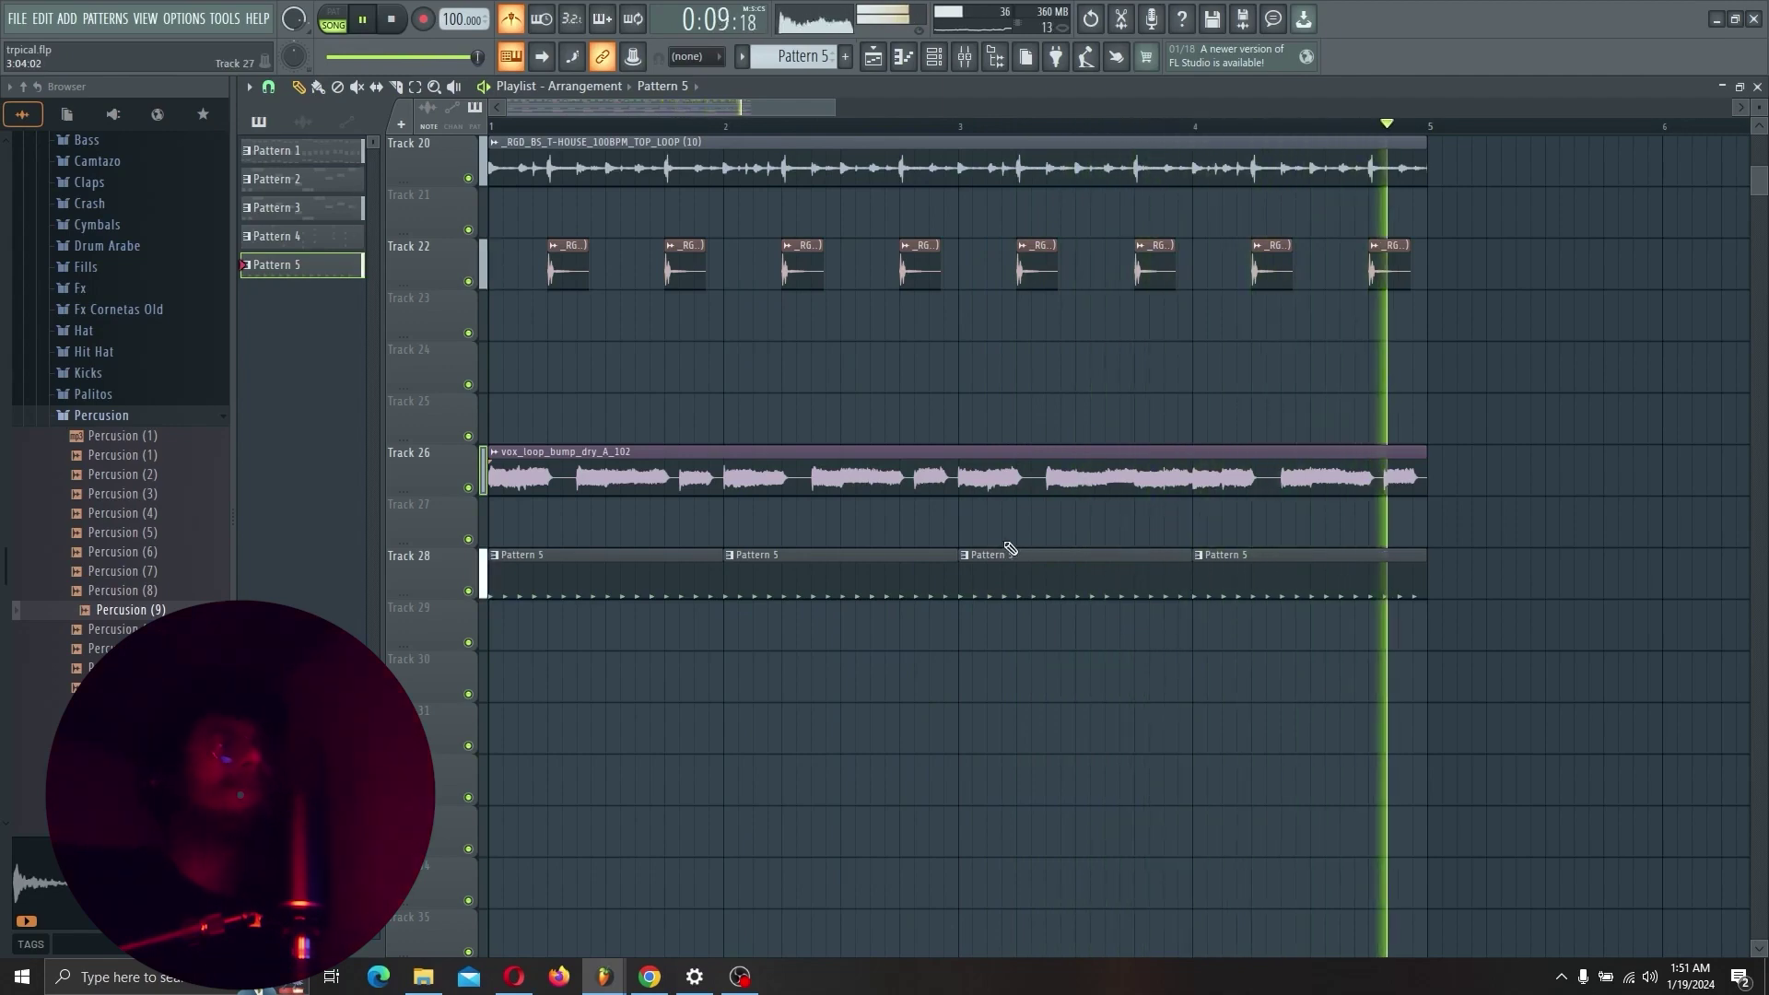
# Open the Pattern 1 chord clip on Track 9.
pyautogui.scroll(10, 921, 535)
pyautogui.press('space')
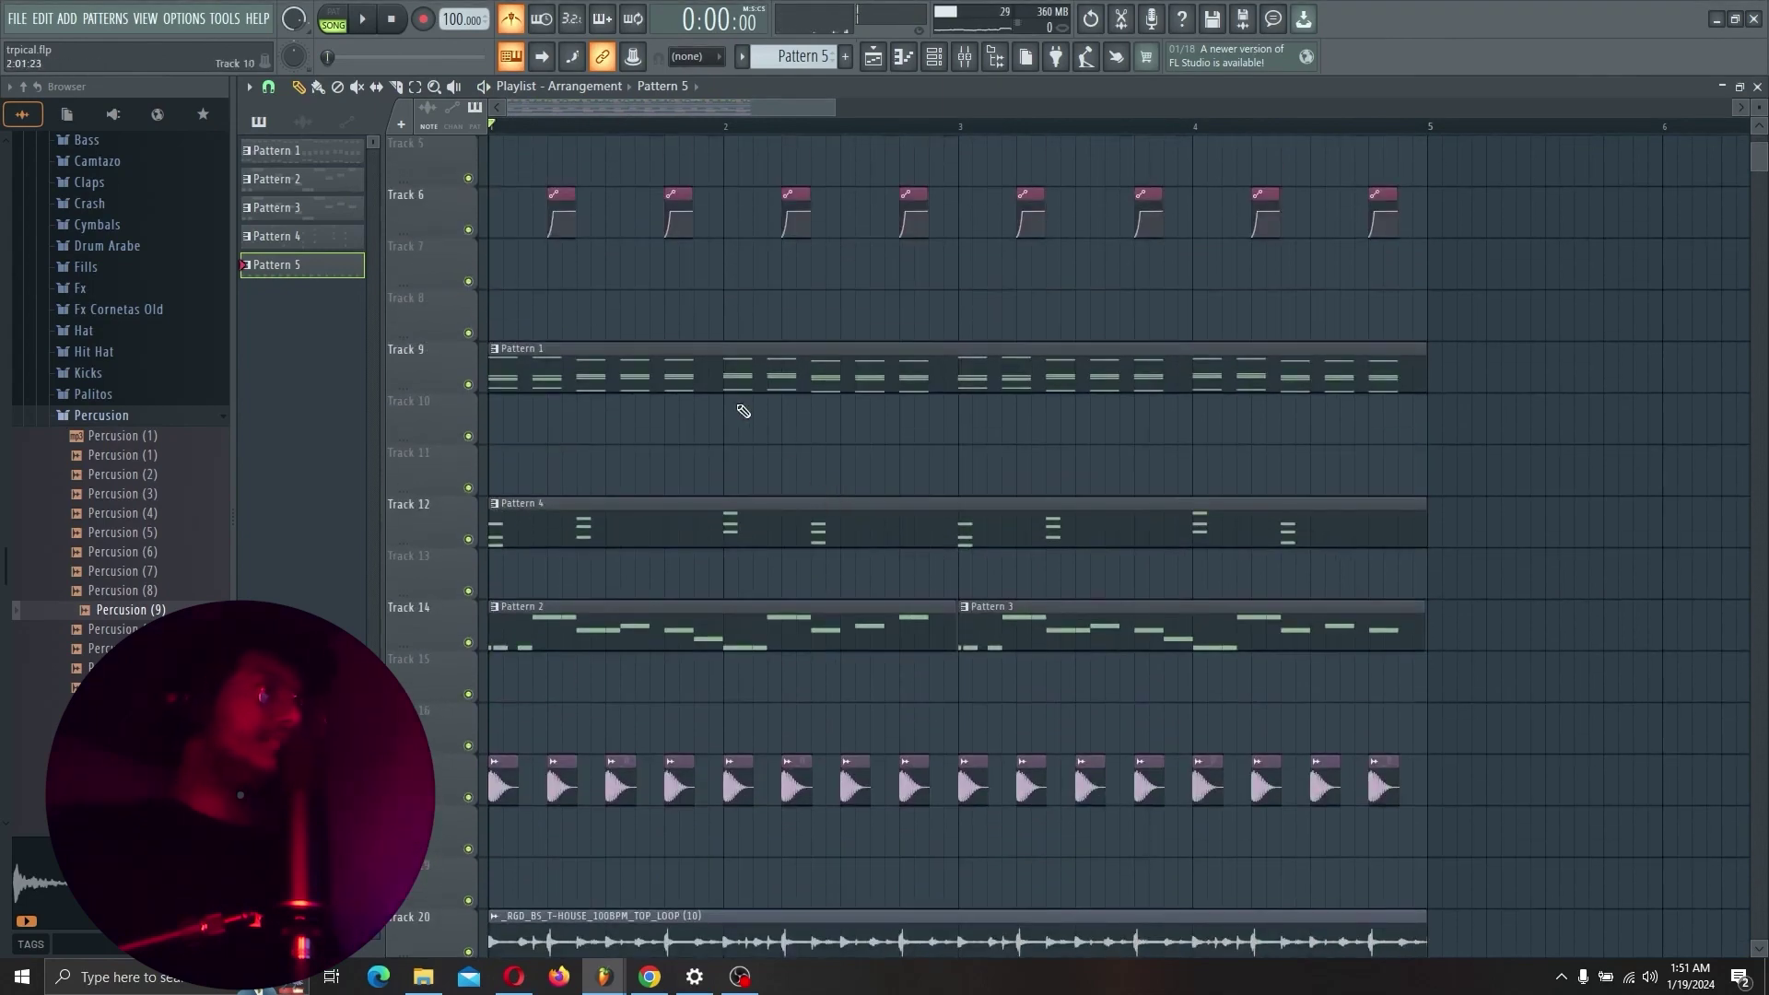
pyautogui.doubleClick(719, 379)
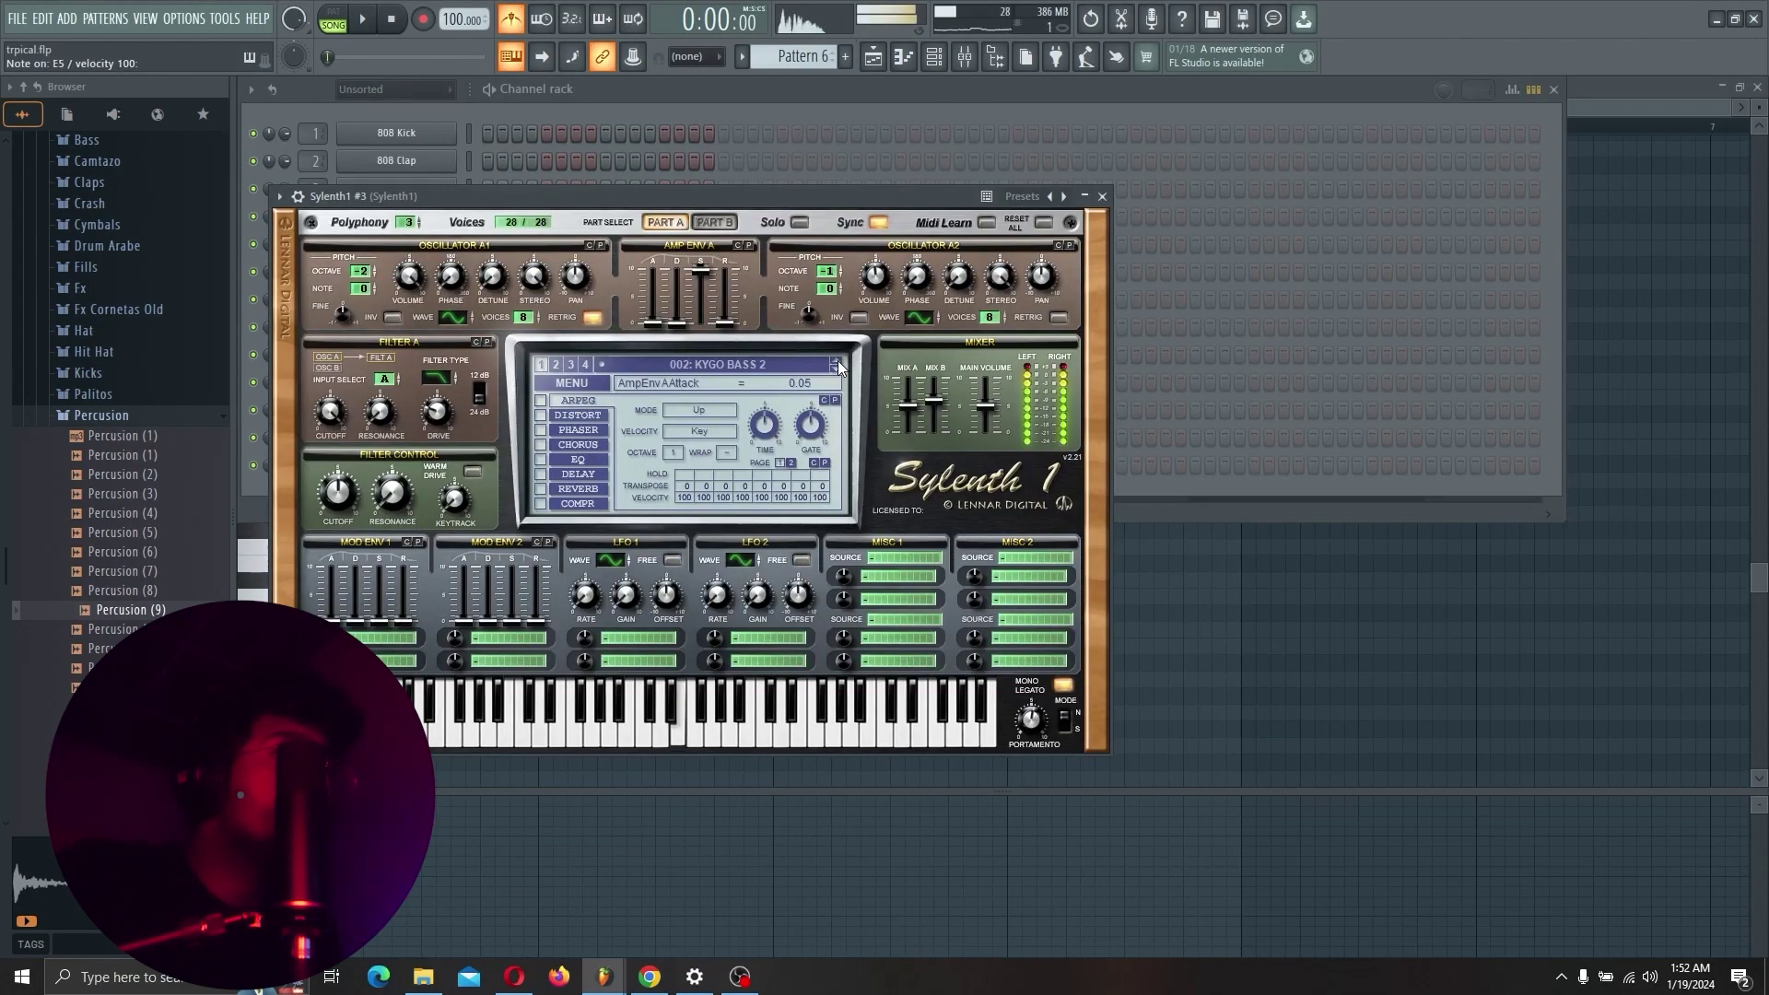
# Load the KYGO BASS 1 preset in Sylenth1 #3 and paste the copied notes into its Pattern 6 piano roll.
pyautogui.click(836, 366)
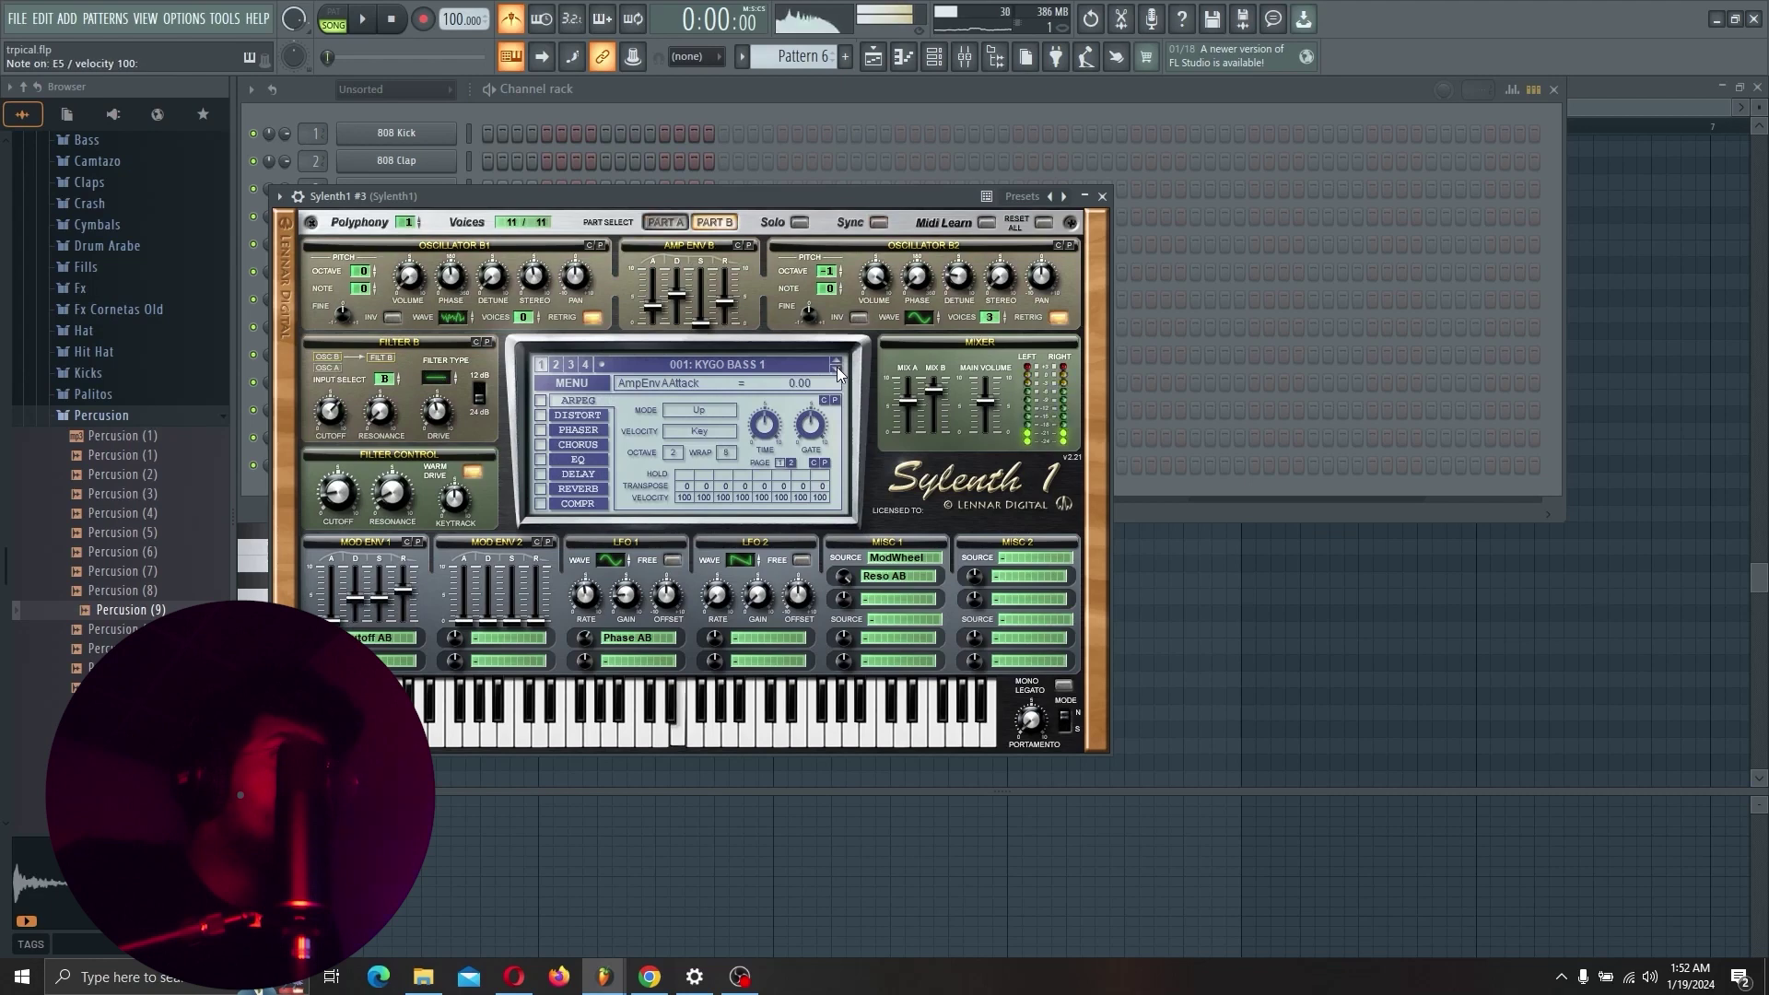
pyautogui.click(1102, 196)
pyautogui.rightClick(439, 273)
pyautogui.click(489, 275)
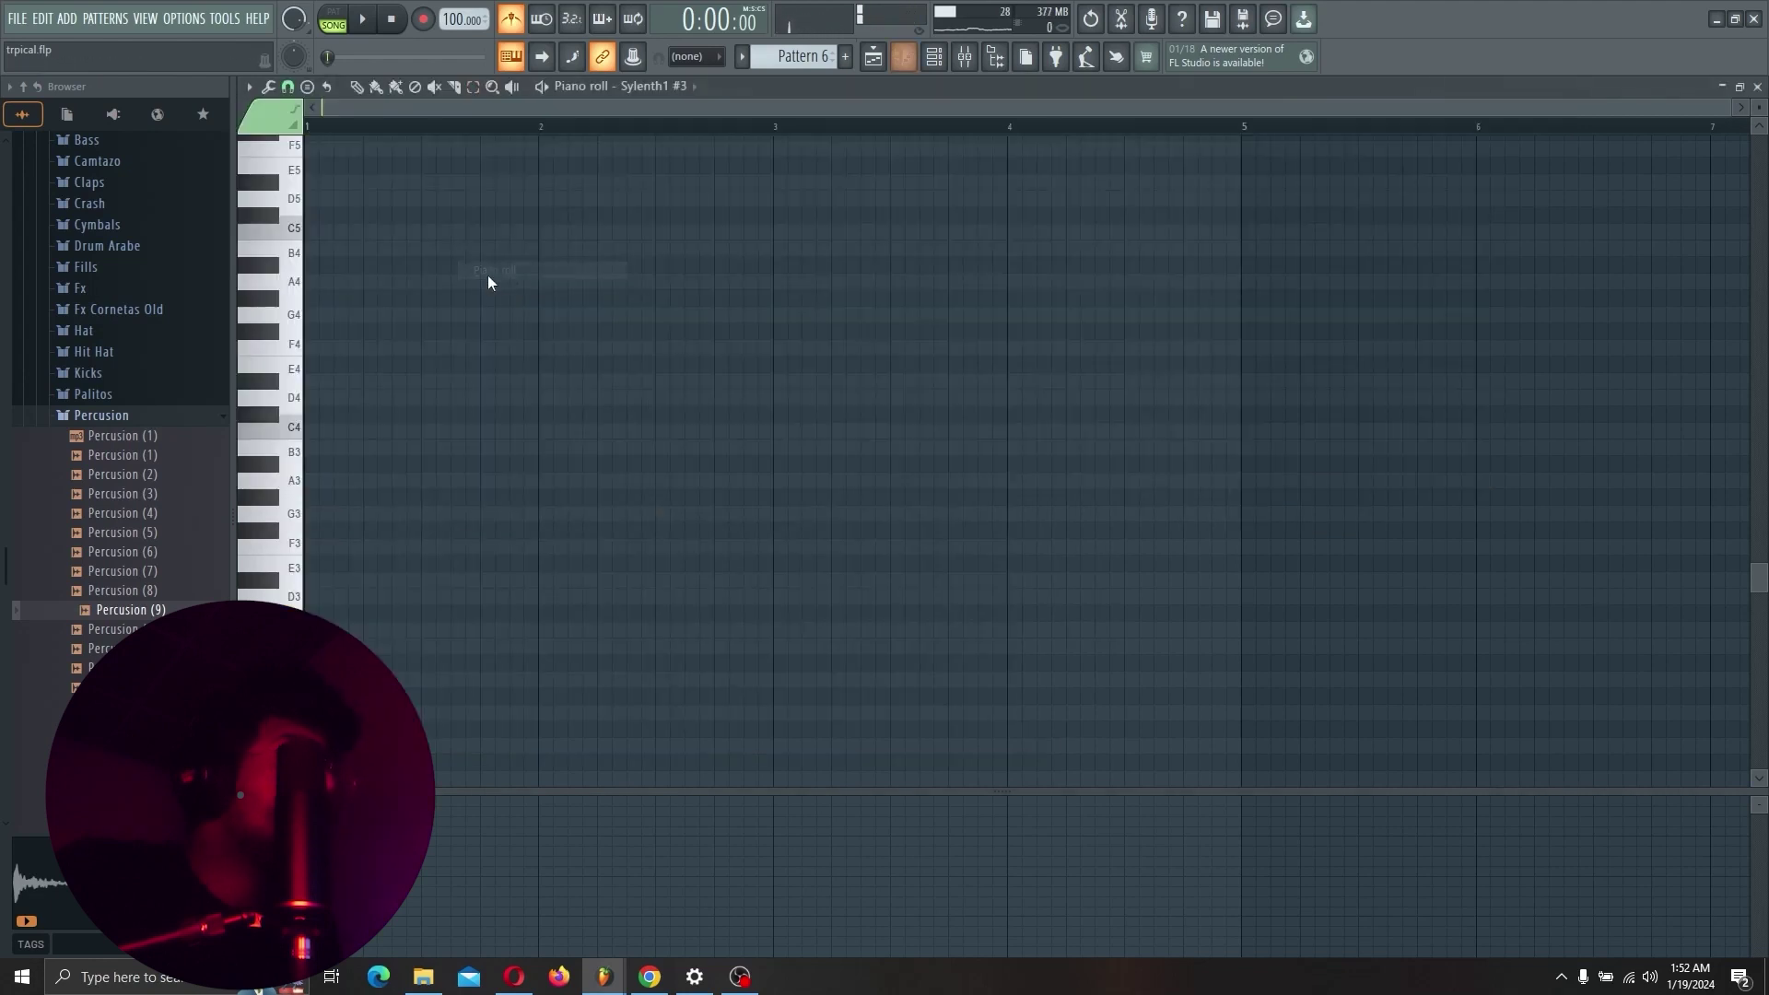
pyautogui.hotkey('ctrl', 'v')
pyautogui.scroll(-1, 479, 301)
pyautogui.press('space')
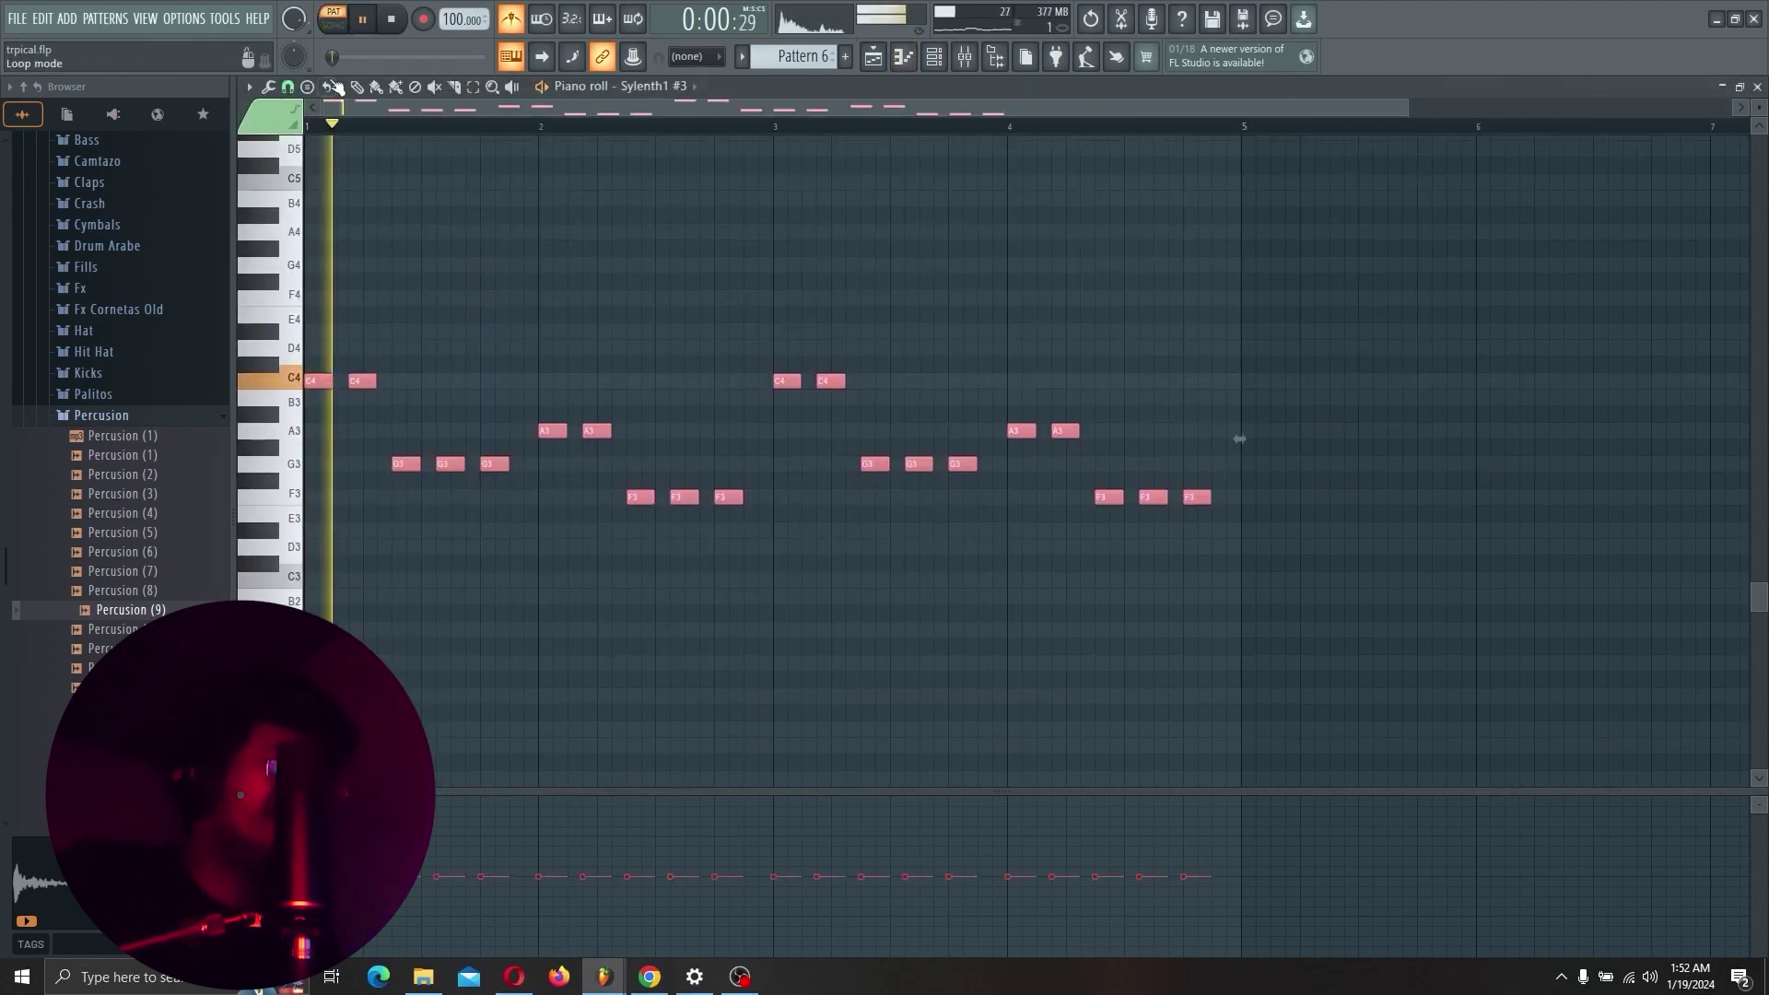
# Place the Pattern 6 bass clip on Track 19 of the playlist, starting at bar 1, and play the arrangement.
pyautogui.click(872, 57)
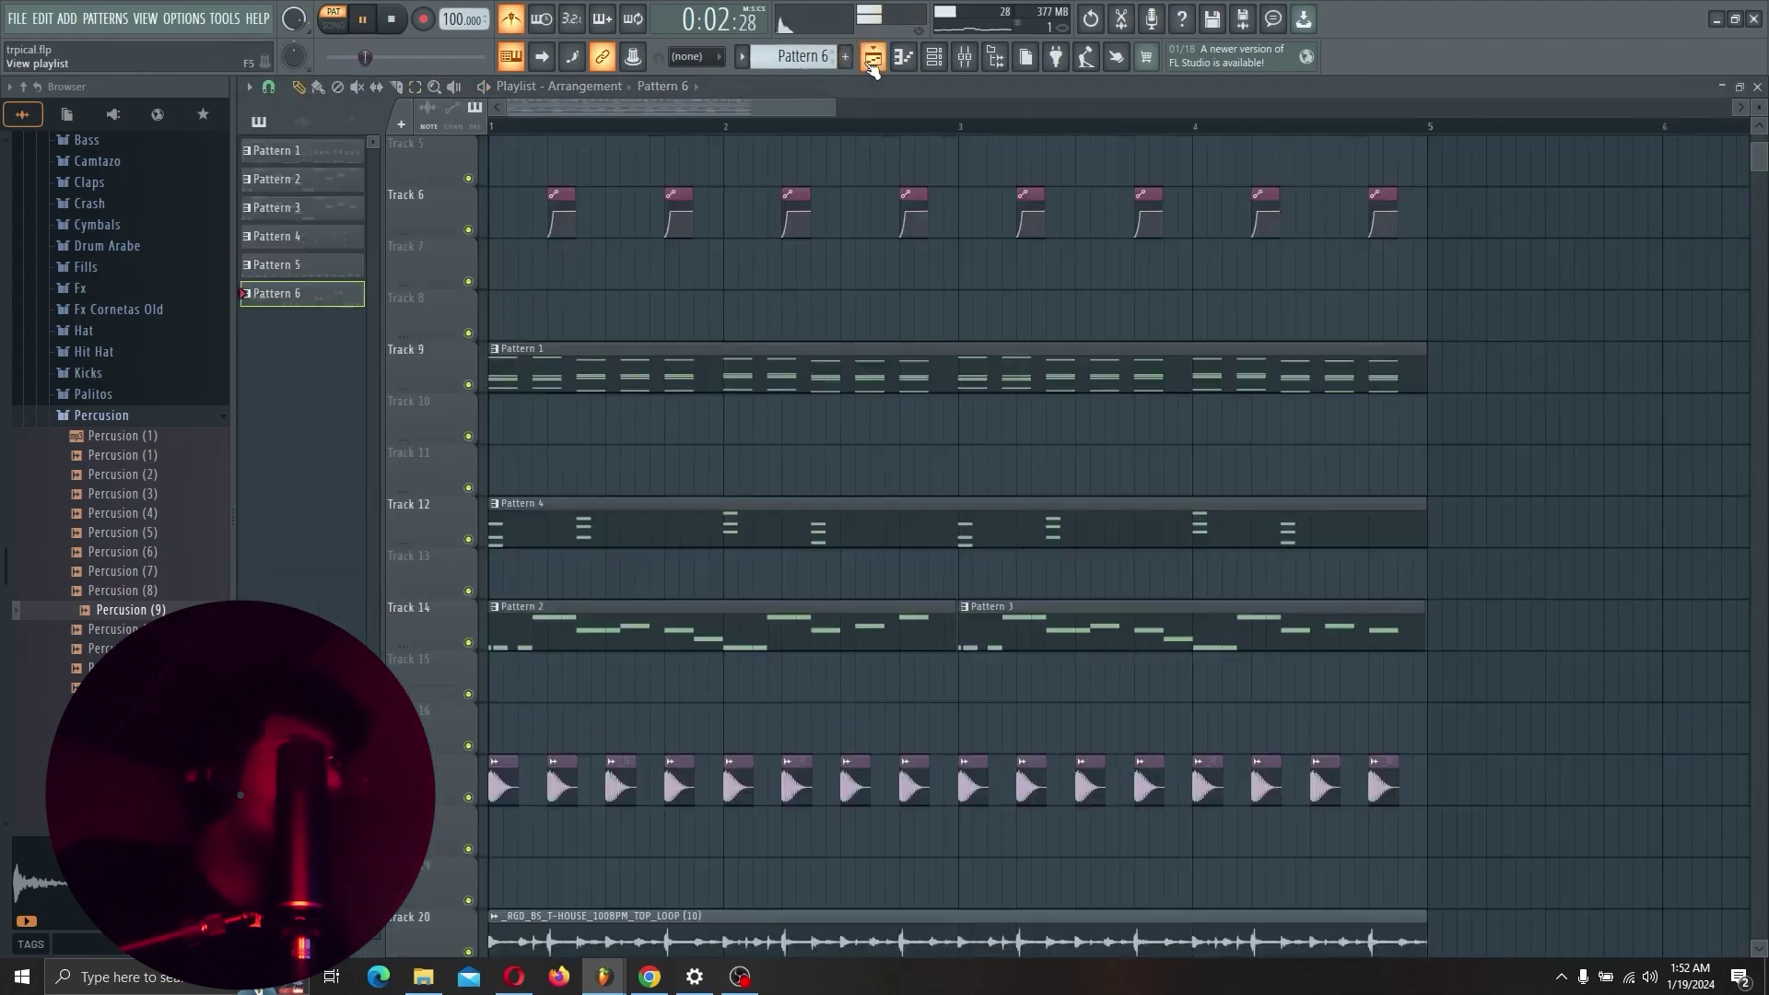
pyautogui.scroll(-5, 790, 478)
pyautogui.press('space')
pyautogui.click(542, 366)
pyautogui.moveTo(677, 347); pyautogui.dragTo(626, 347)
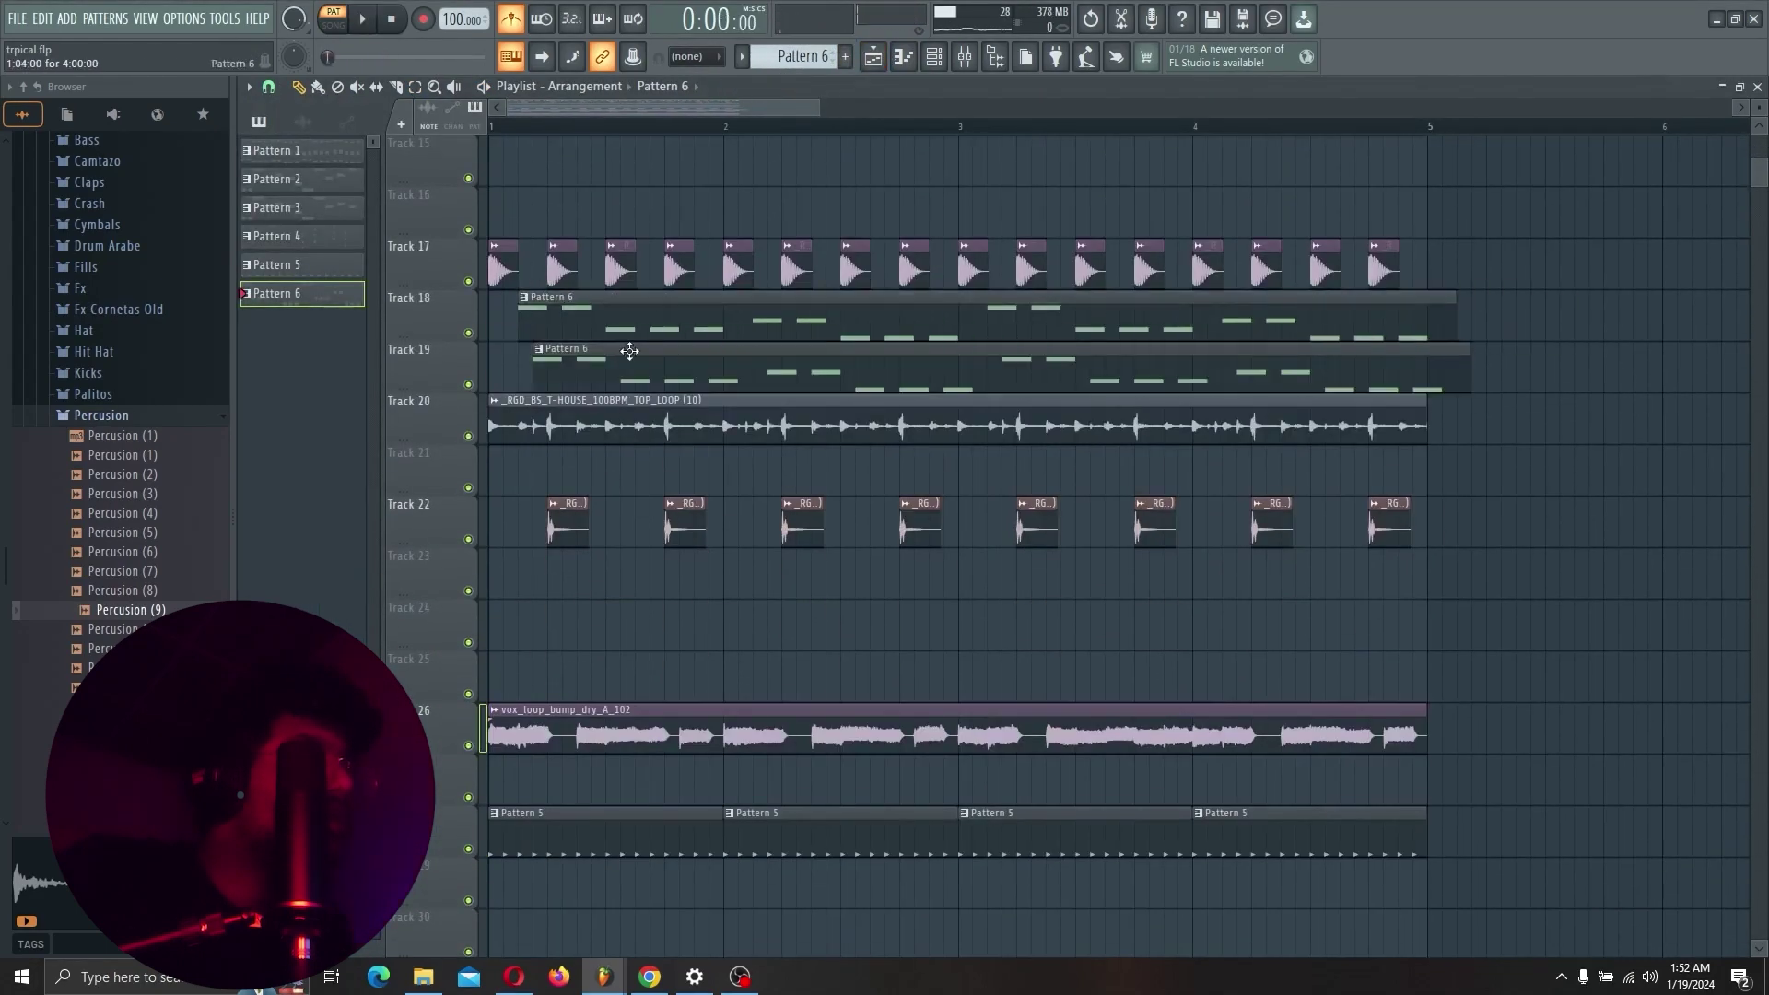
pyautogui.press('space')
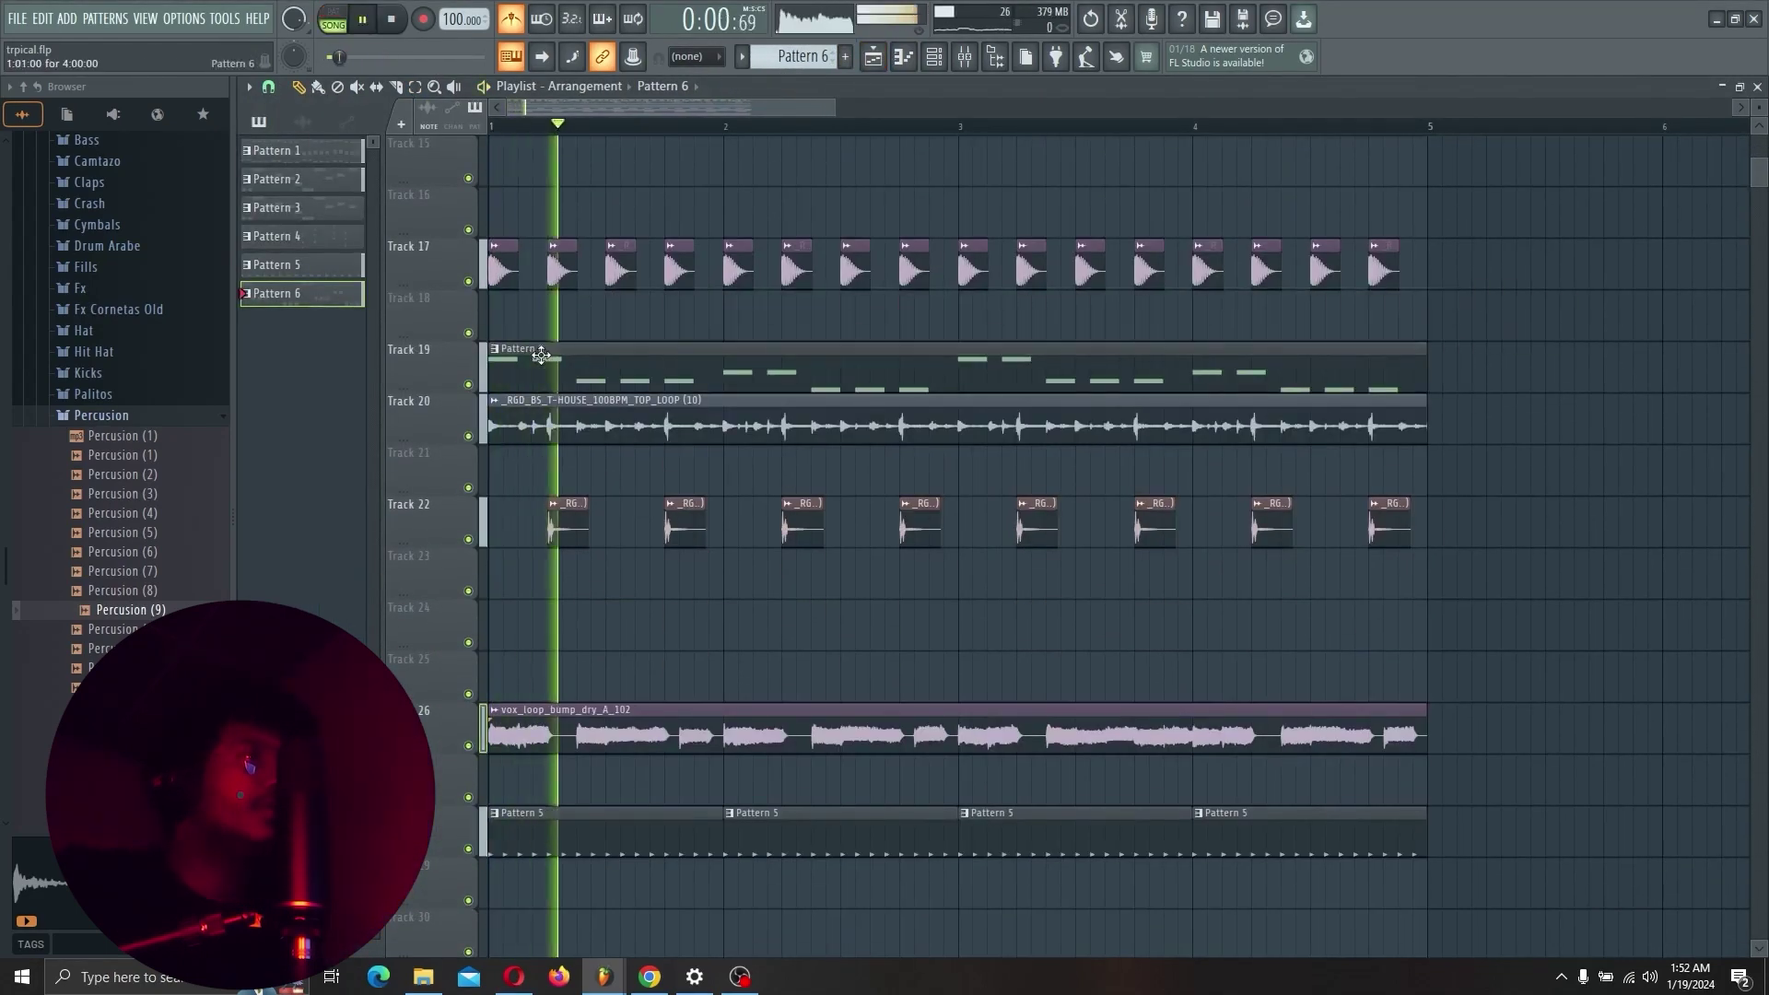
pyautogui.press('space')
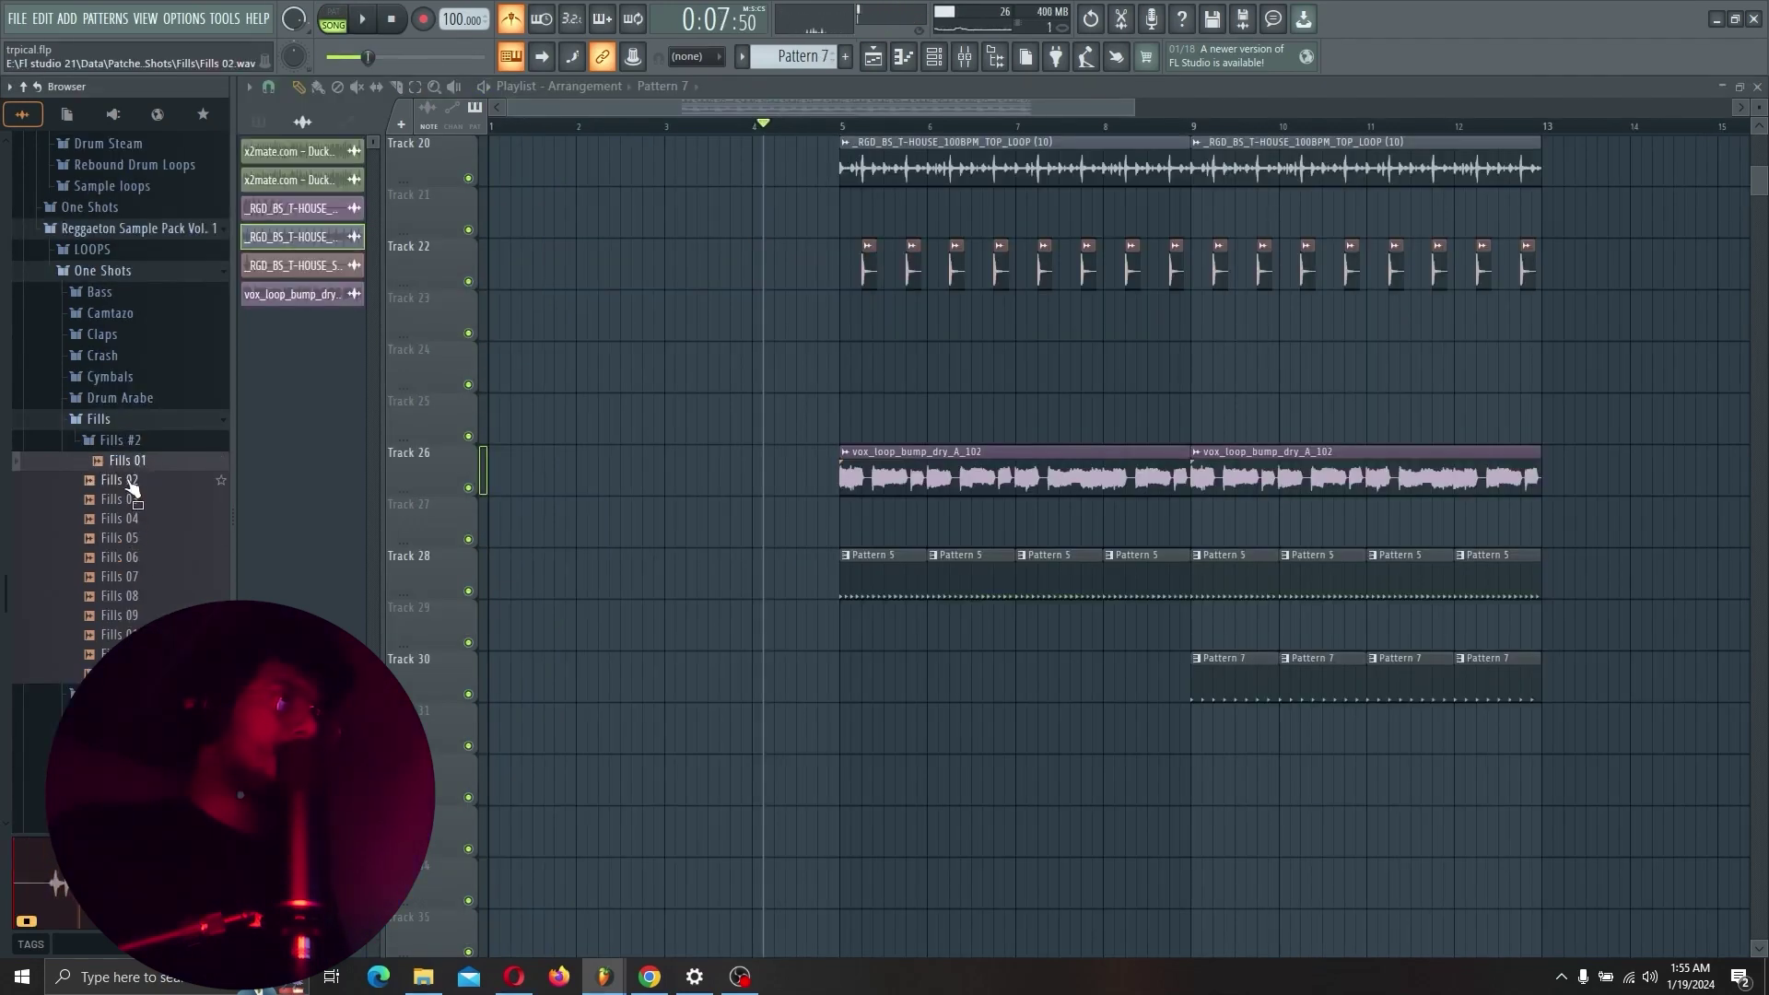
# Add the Fills 01 sample to Track 31 as a lead-in to bar 5 and play the transition.
pyautogui.click(129, 481)
pyautogui.moveTo(127, 460); pyautogui.dragTo(890, 731)
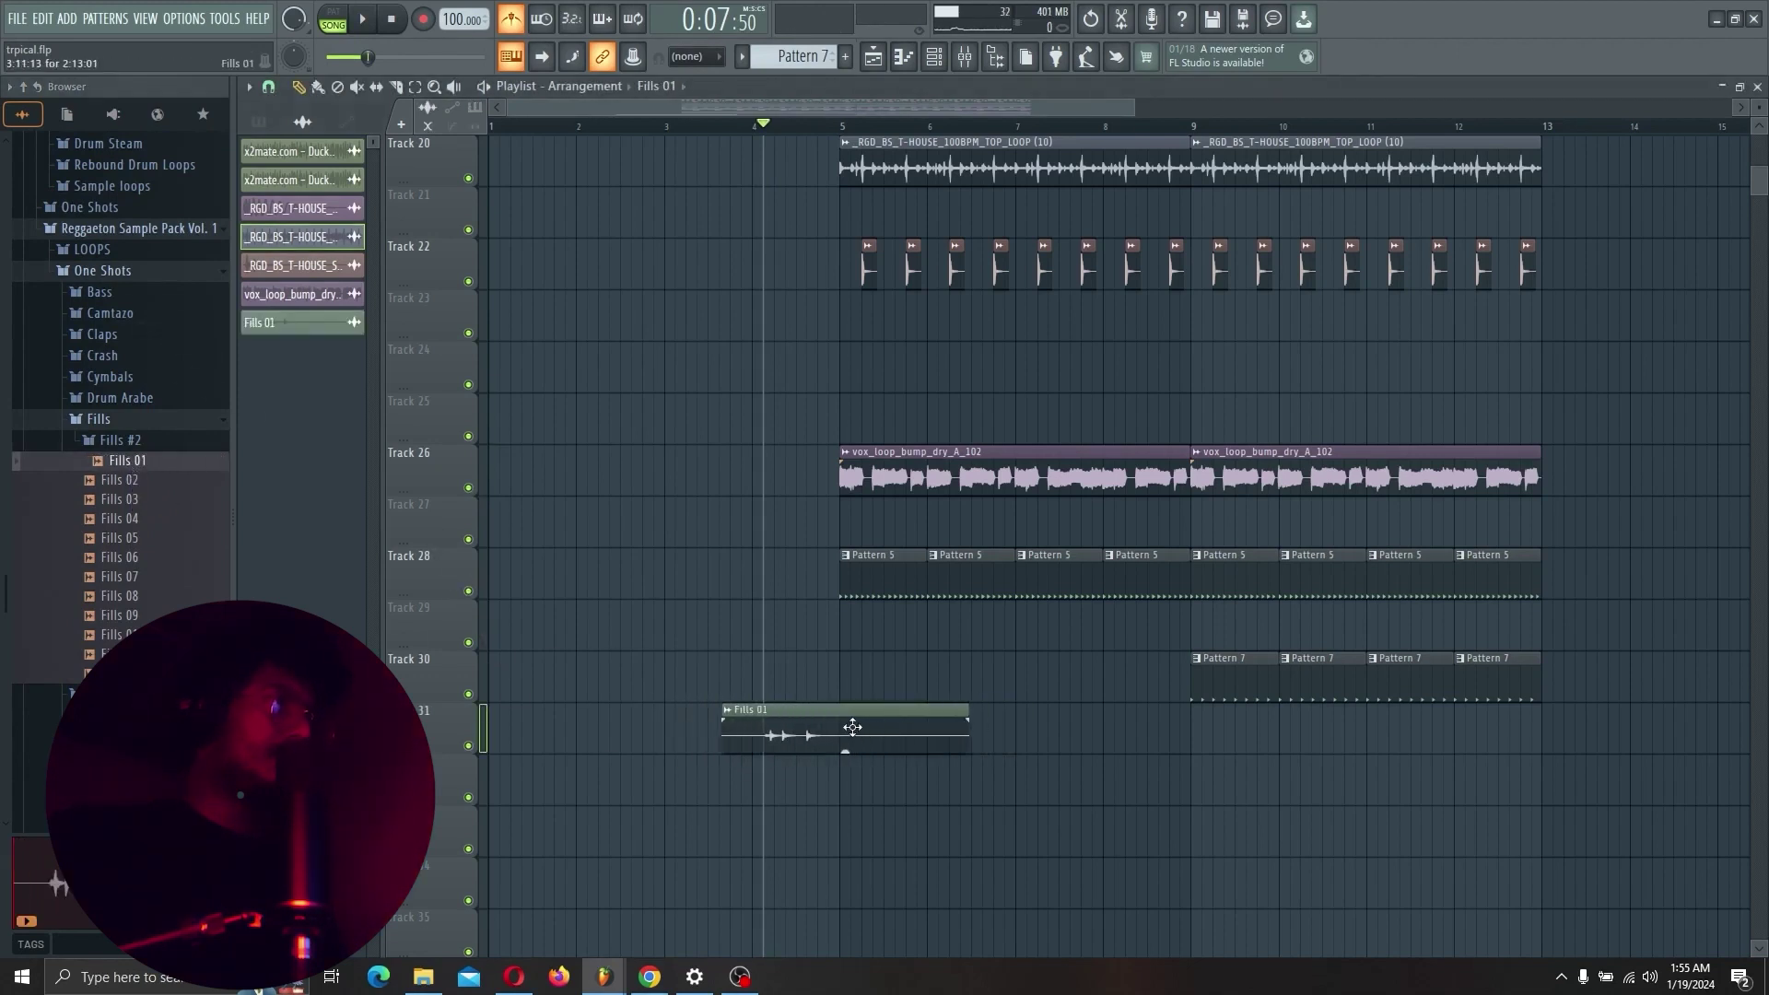
pyautogui.scroll(5, 852, 726)
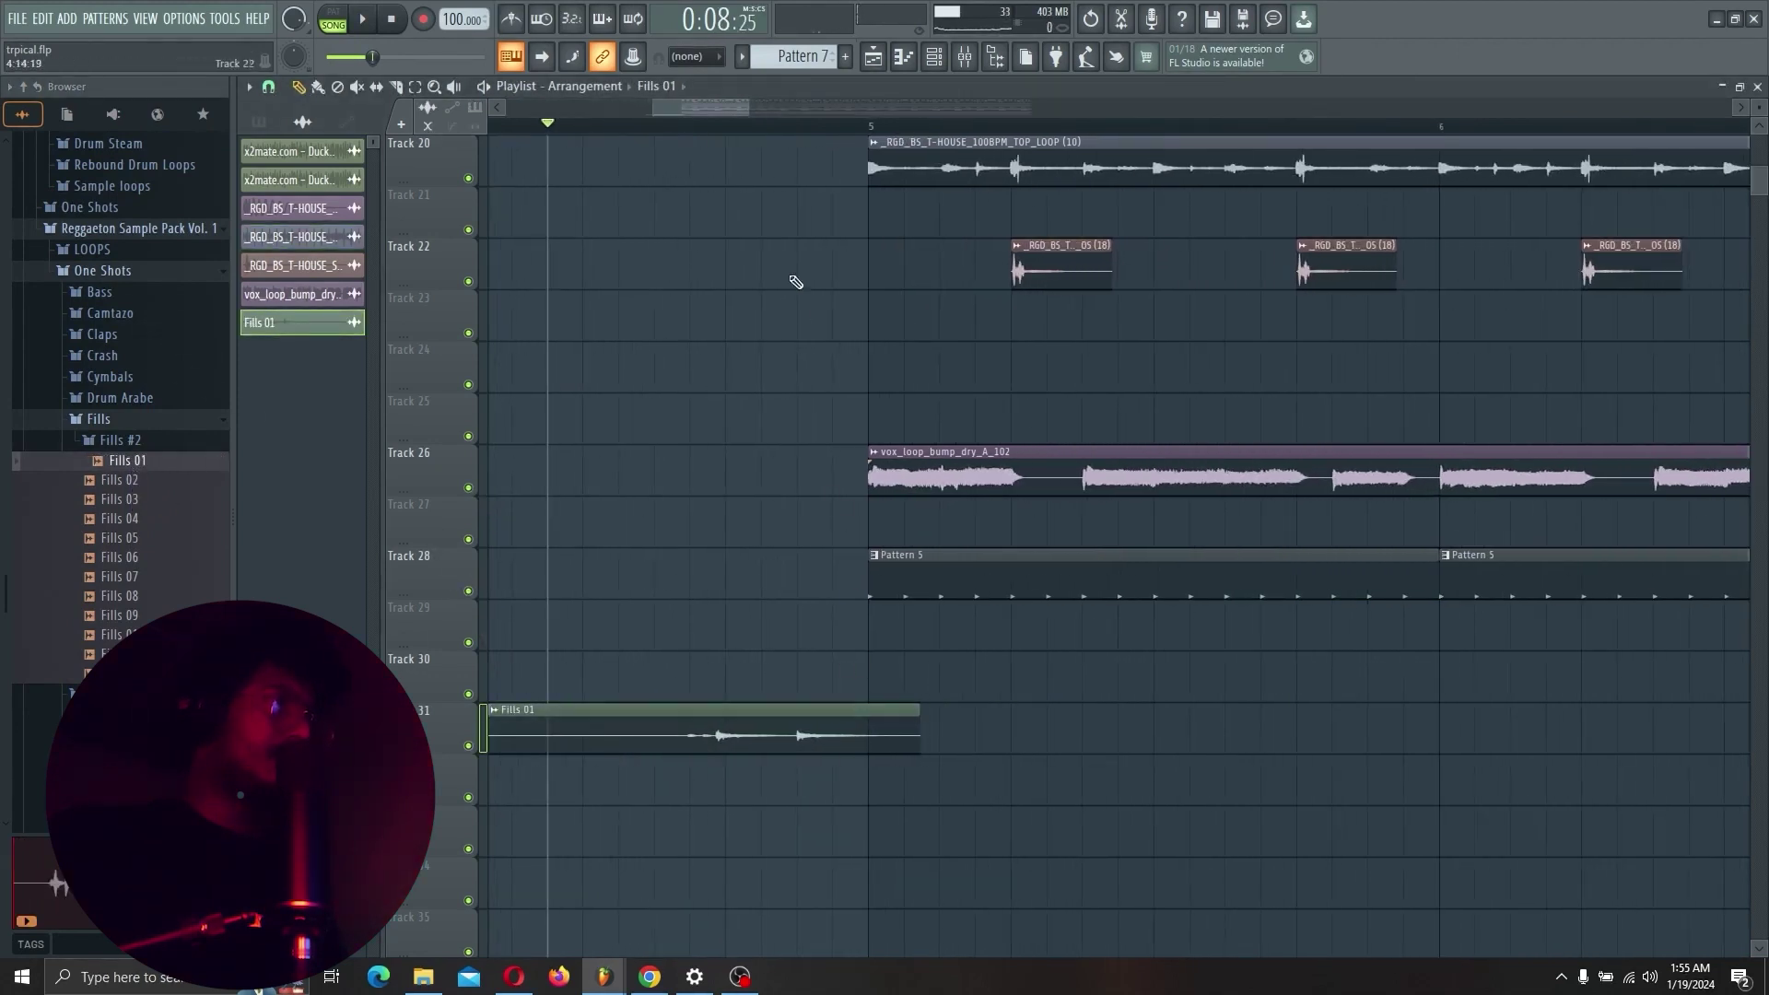
pyautogui.press('space')
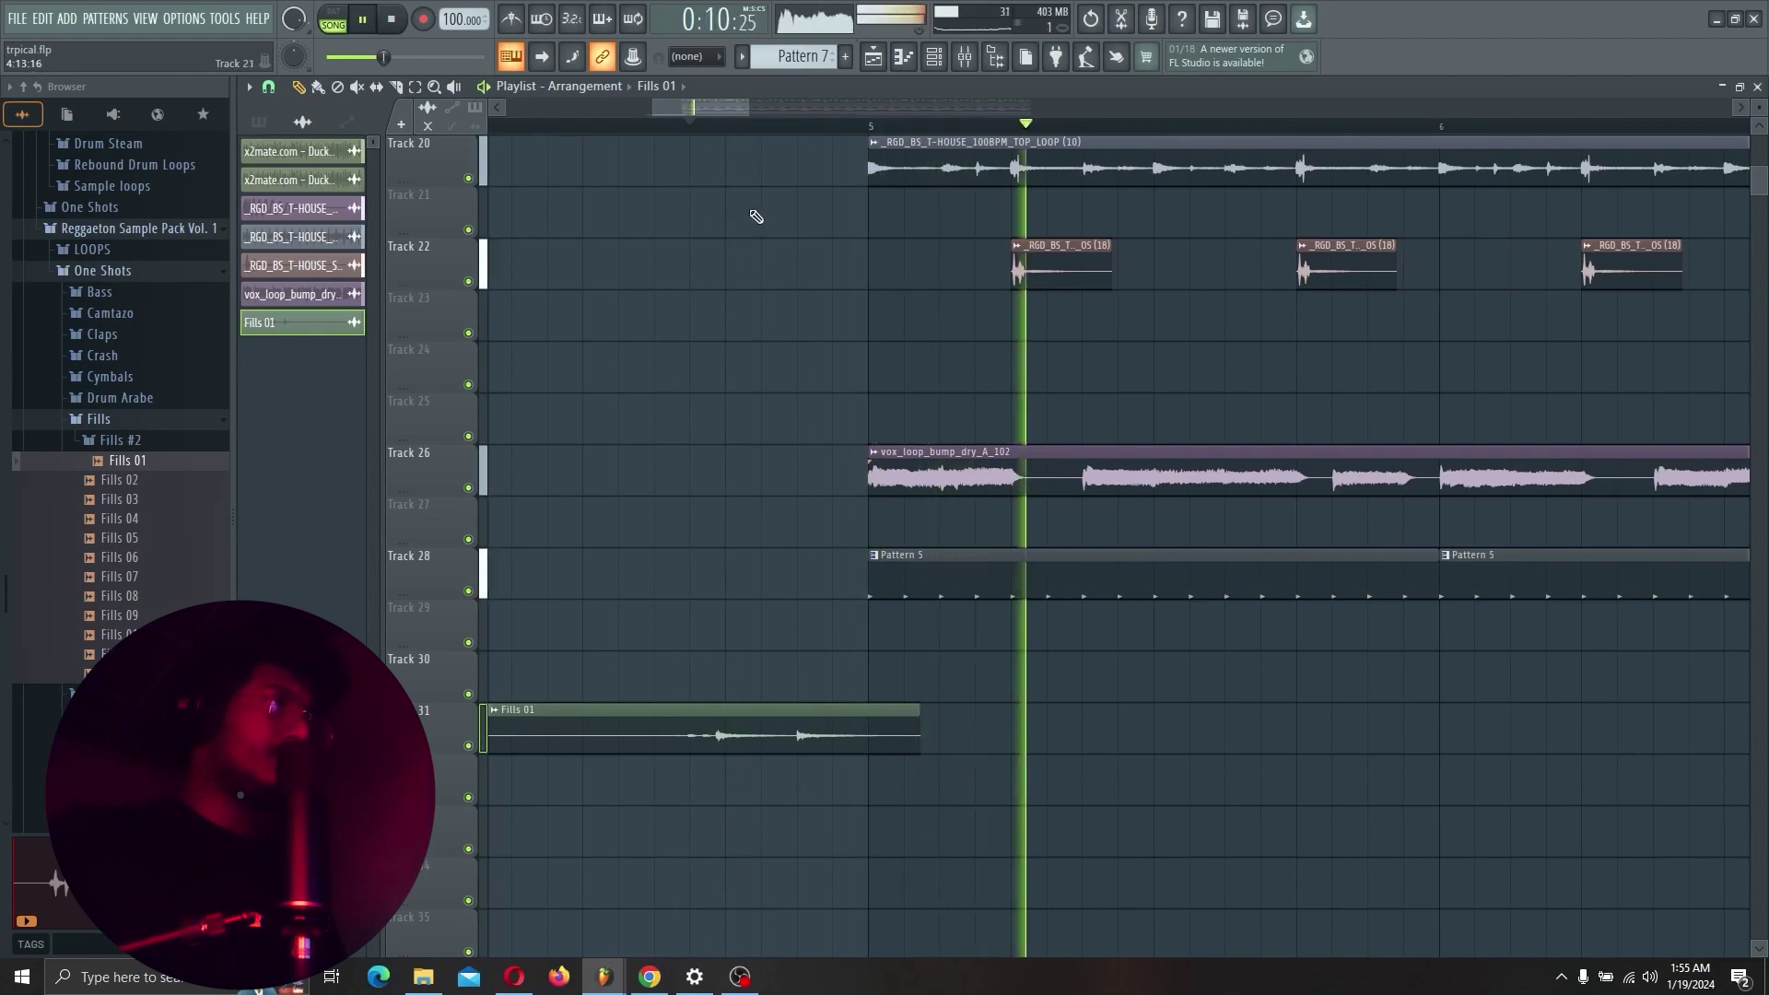
pyautogui.press('space')
pyautogui.scroll(-4, 735, 132)
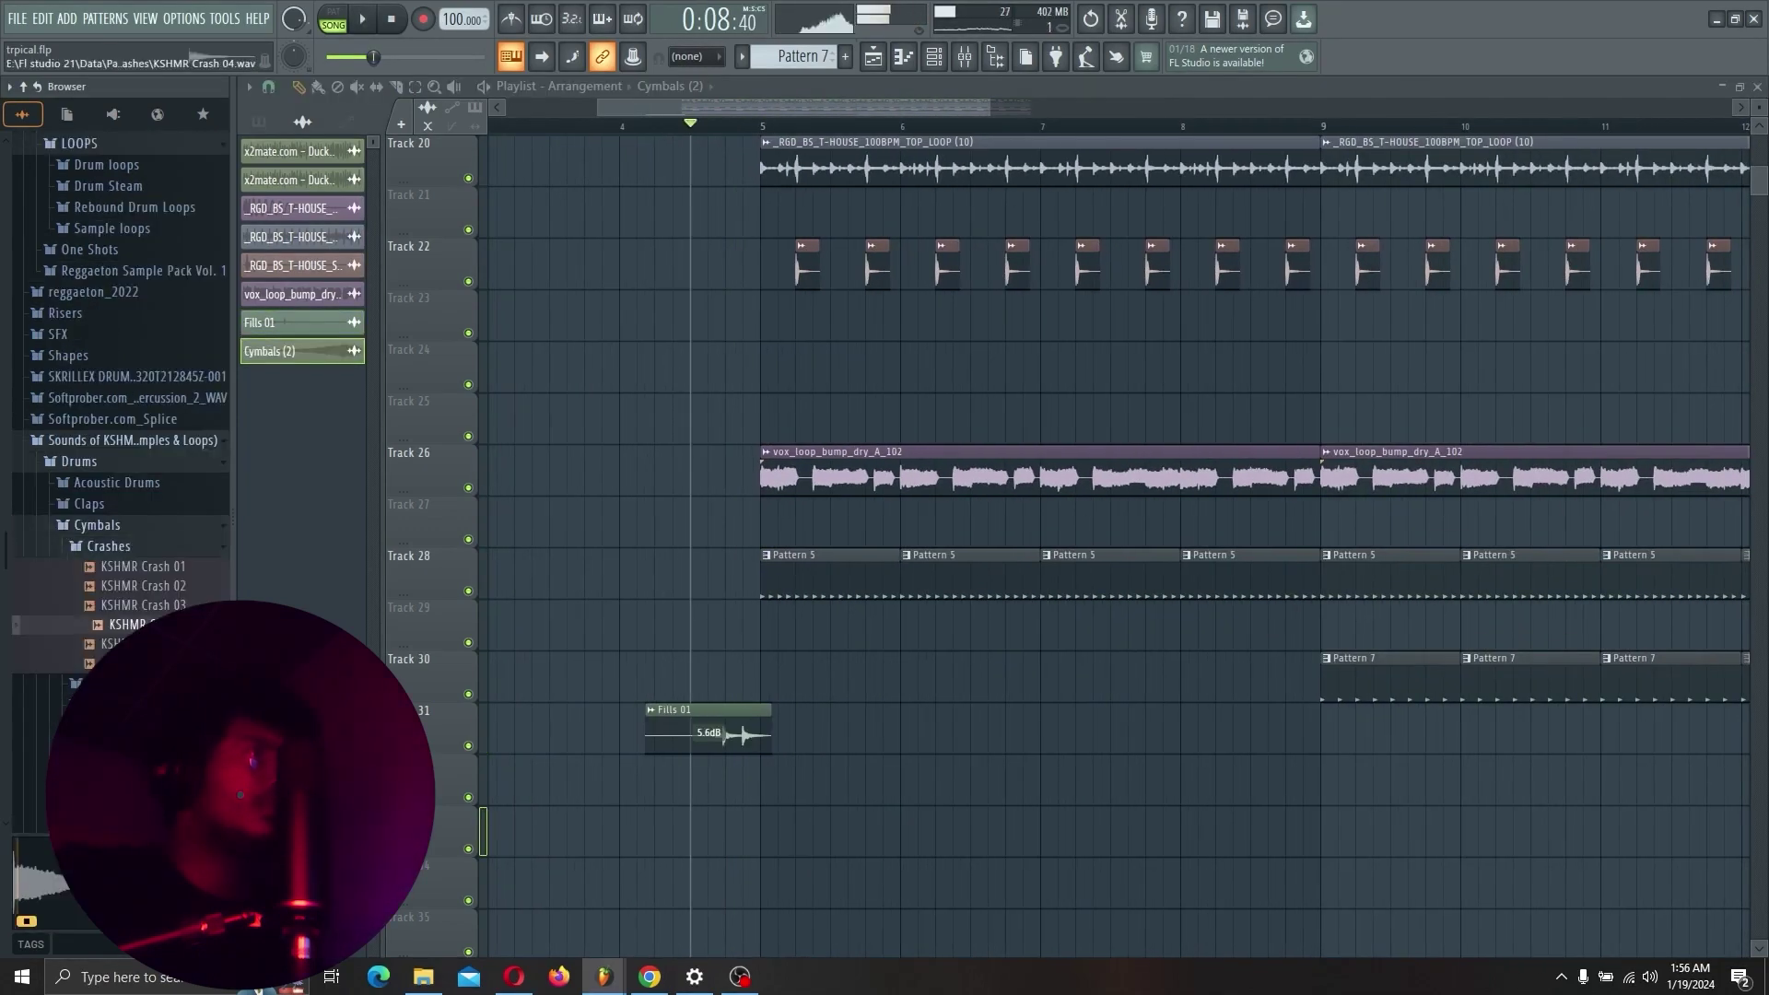